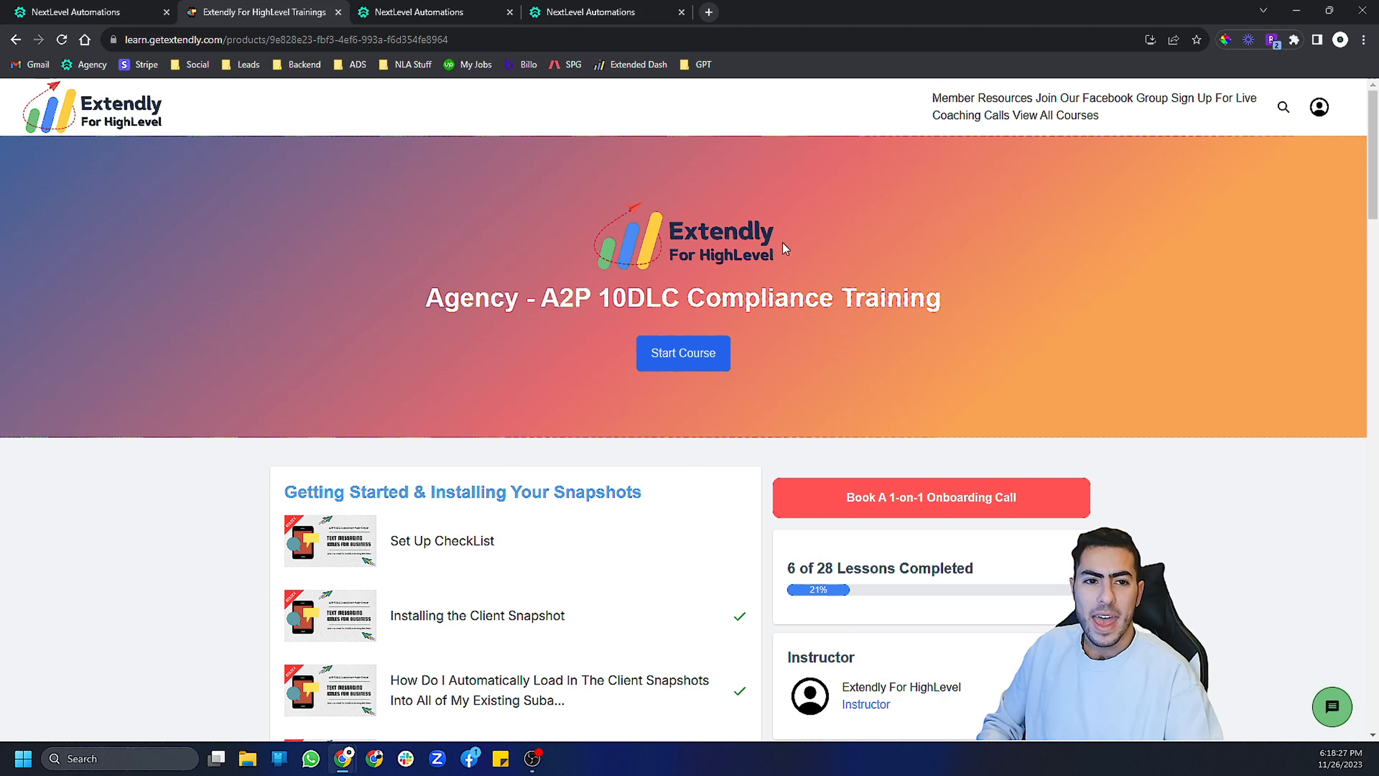
- Scroll through the lesson list of the Agency - A2P 10DLC Compliance Training course
scroll(988, 244, "down", 3)
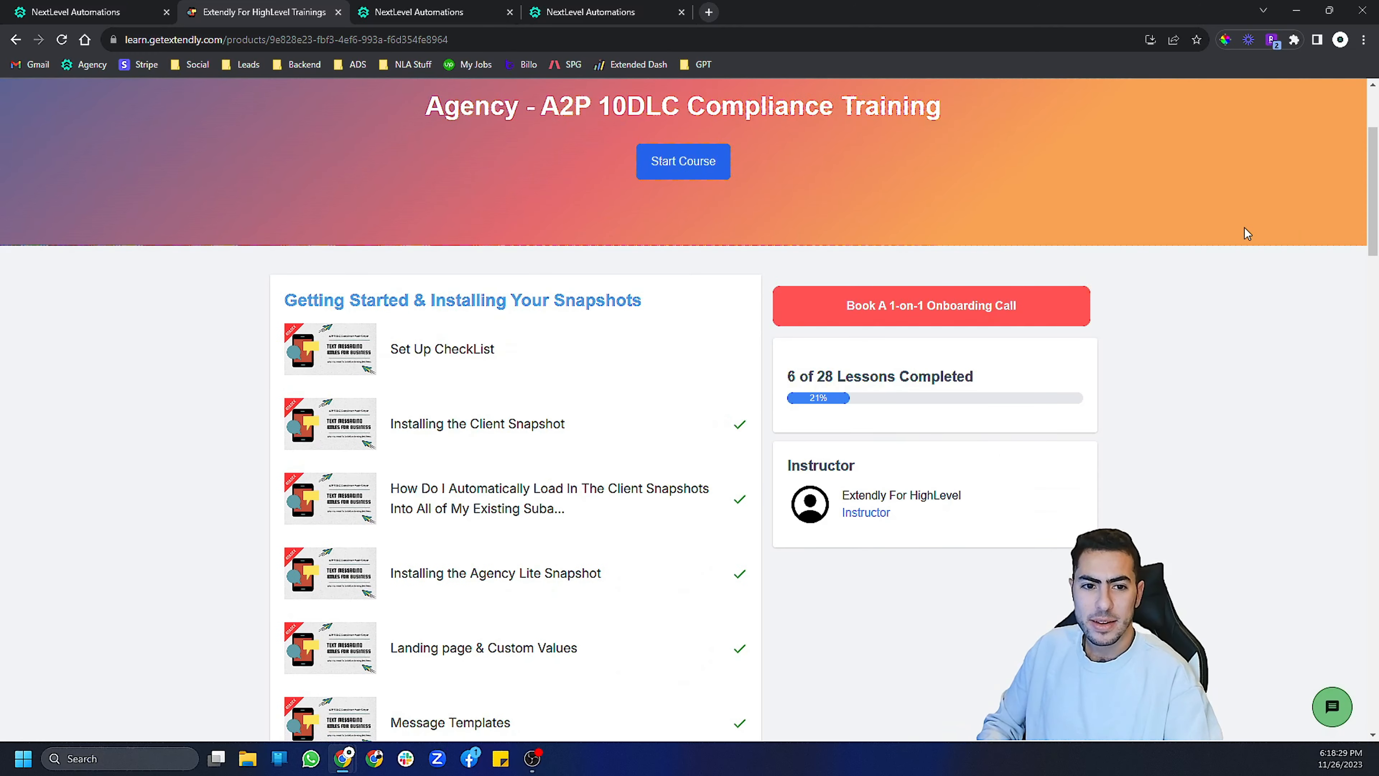
scroll(1254, 239, "down", 3)
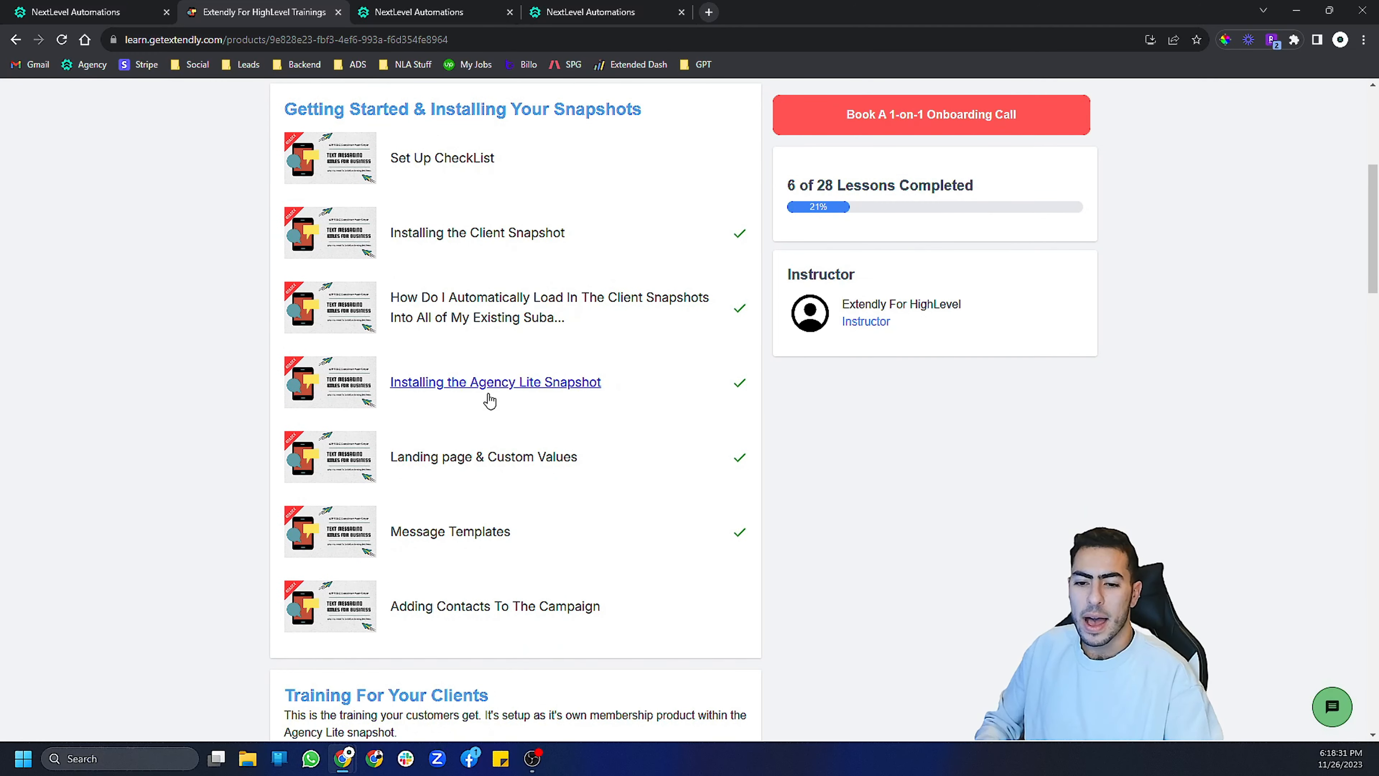
scroll(267, 434, "down", 3)
scroll(267, 429, "up", 3)
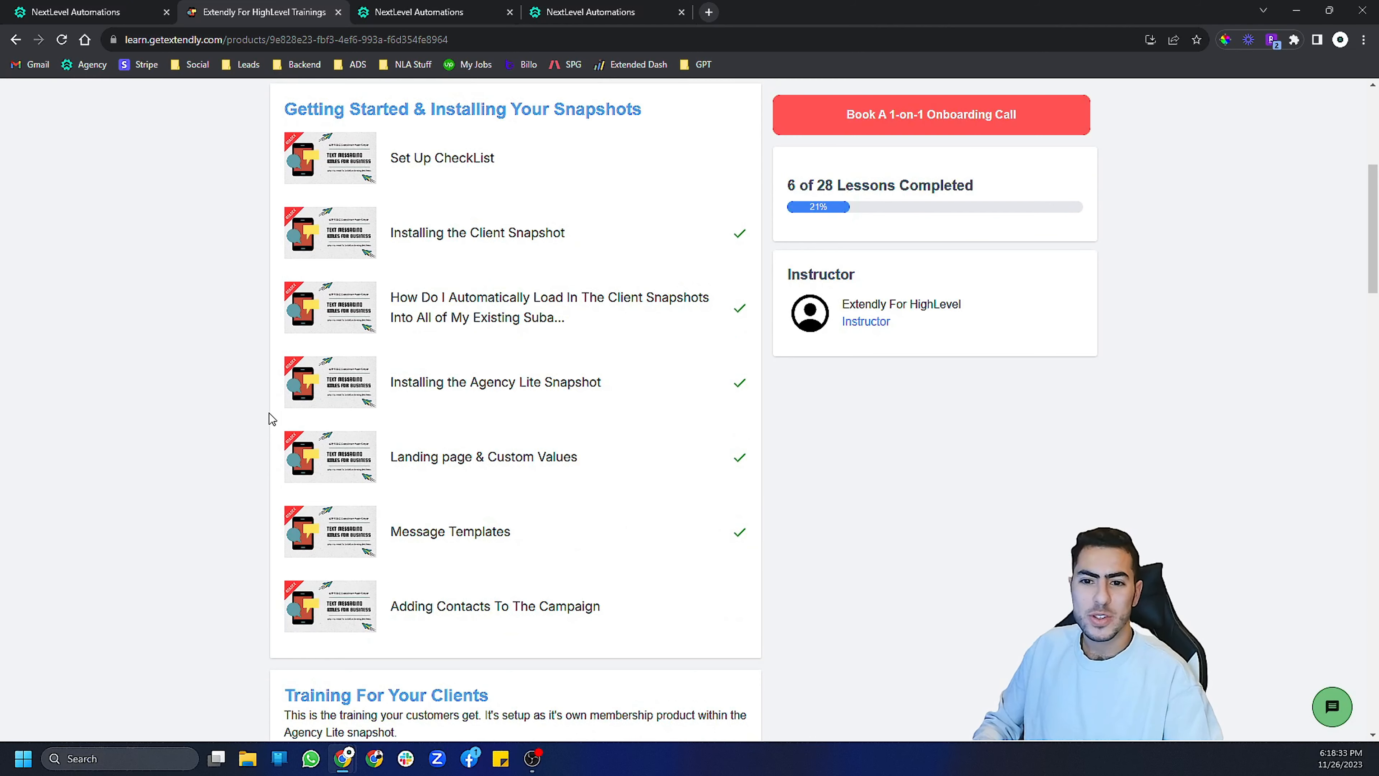
scroll(251, 413, "up", 3)
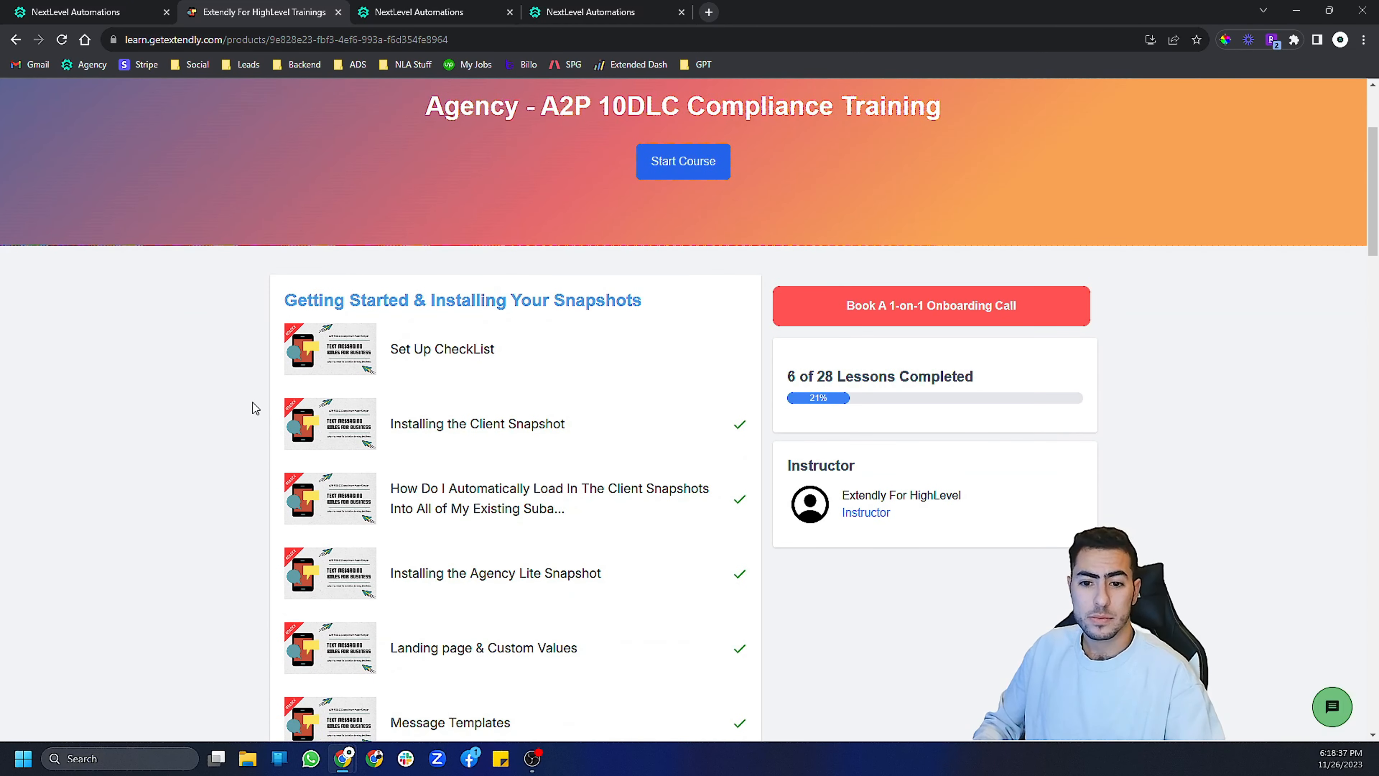
scroll(252, 402, "down", 2)
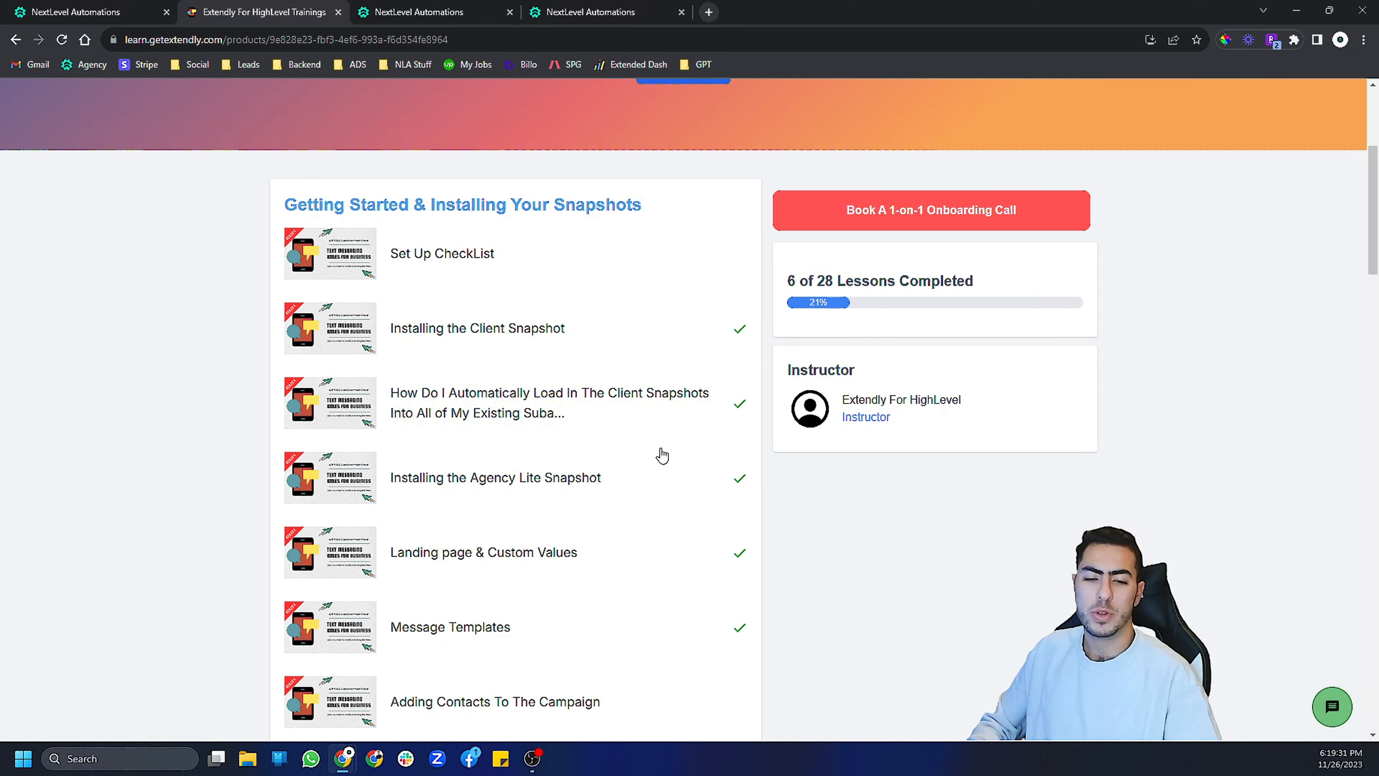
scroll(705, 465, "down", 4)
scroll(597, 445, "up", 5)
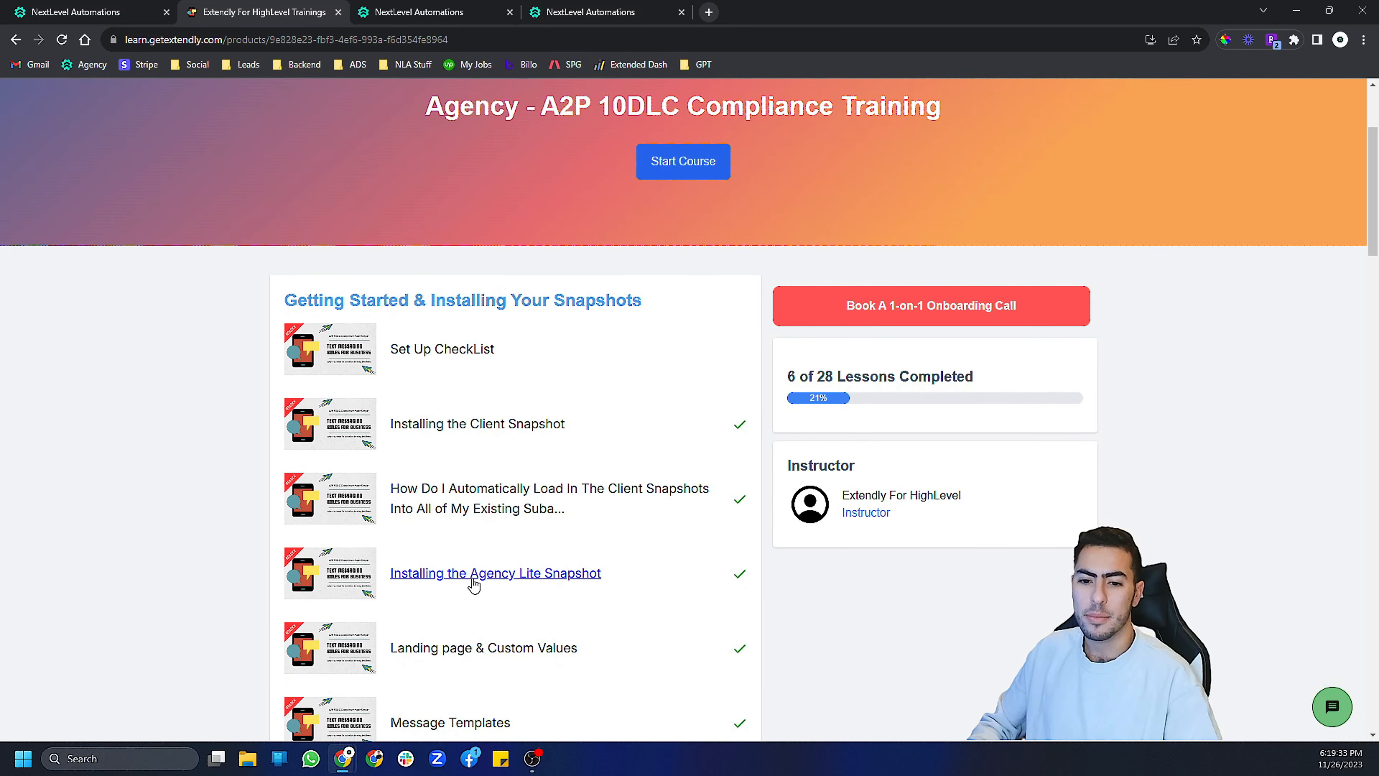
- Open the Installing the Client Snapshot lesson and follow its link to download the latest snapshot version
left_click(460, 430)
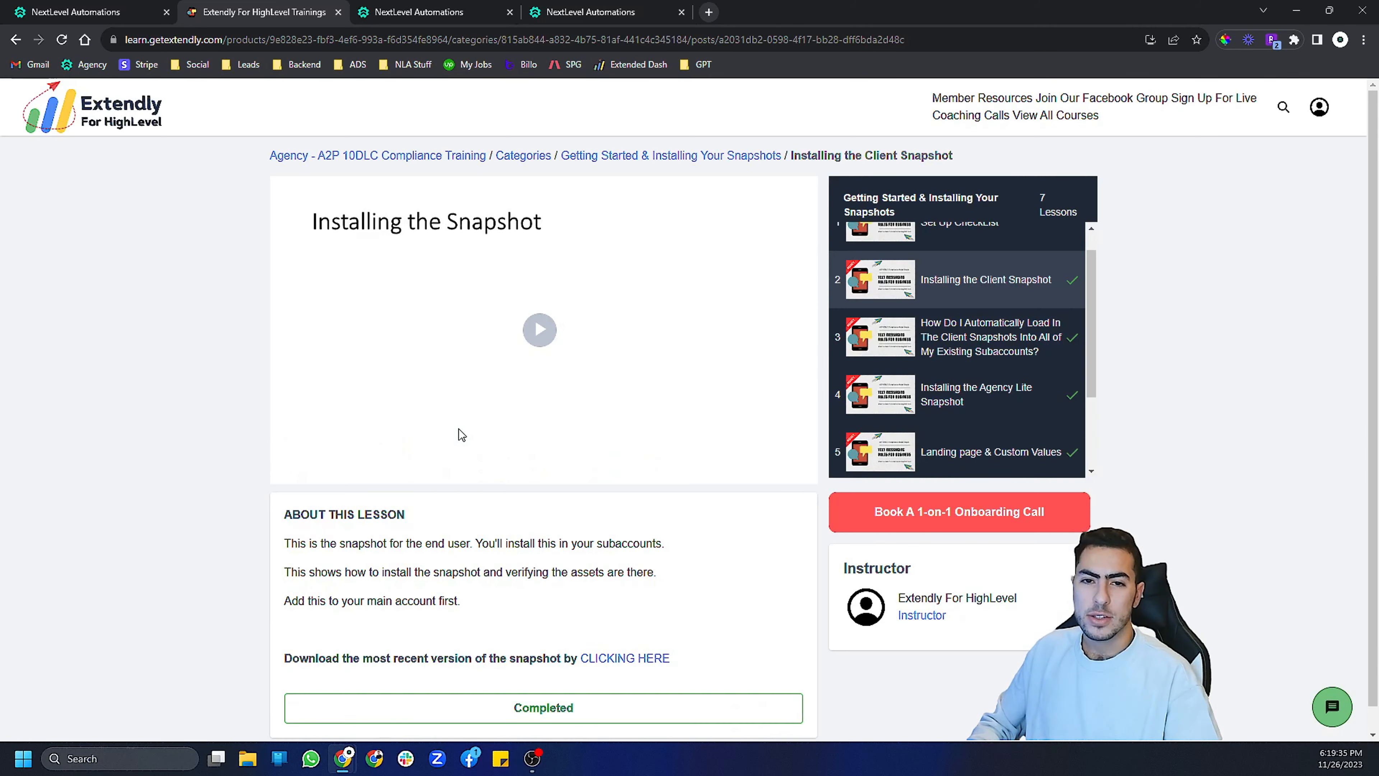
scroll(201, 438, "down", 1)
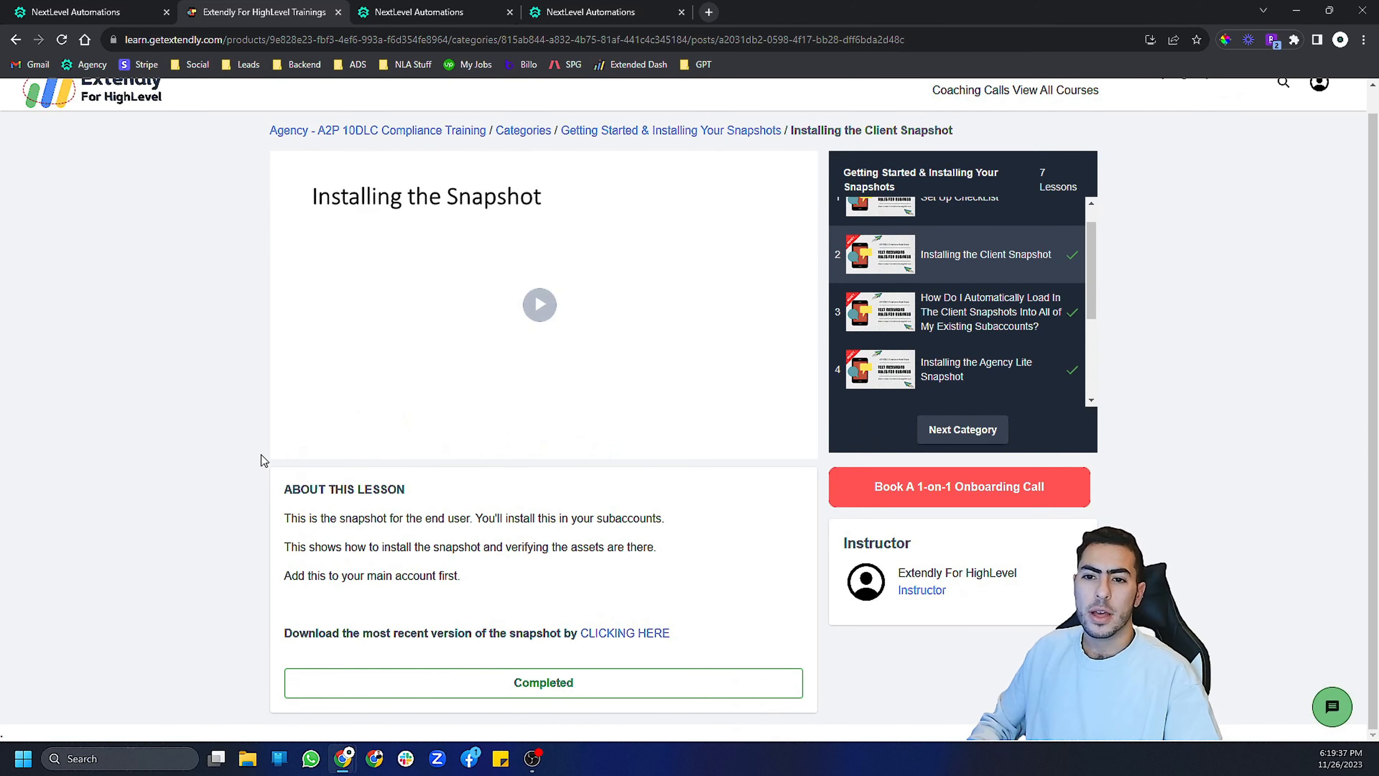
scroll(260, 457, "up", 1)
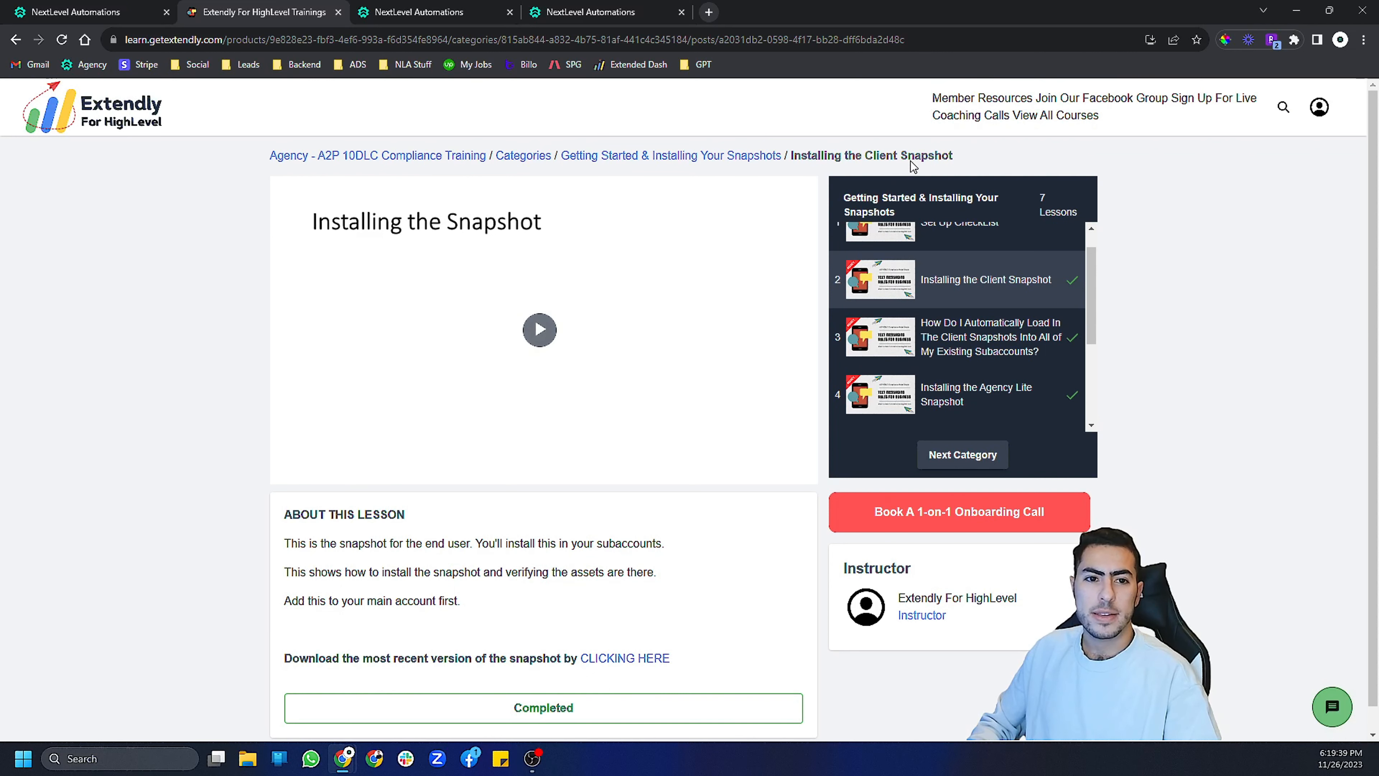
left_click(615, 661)
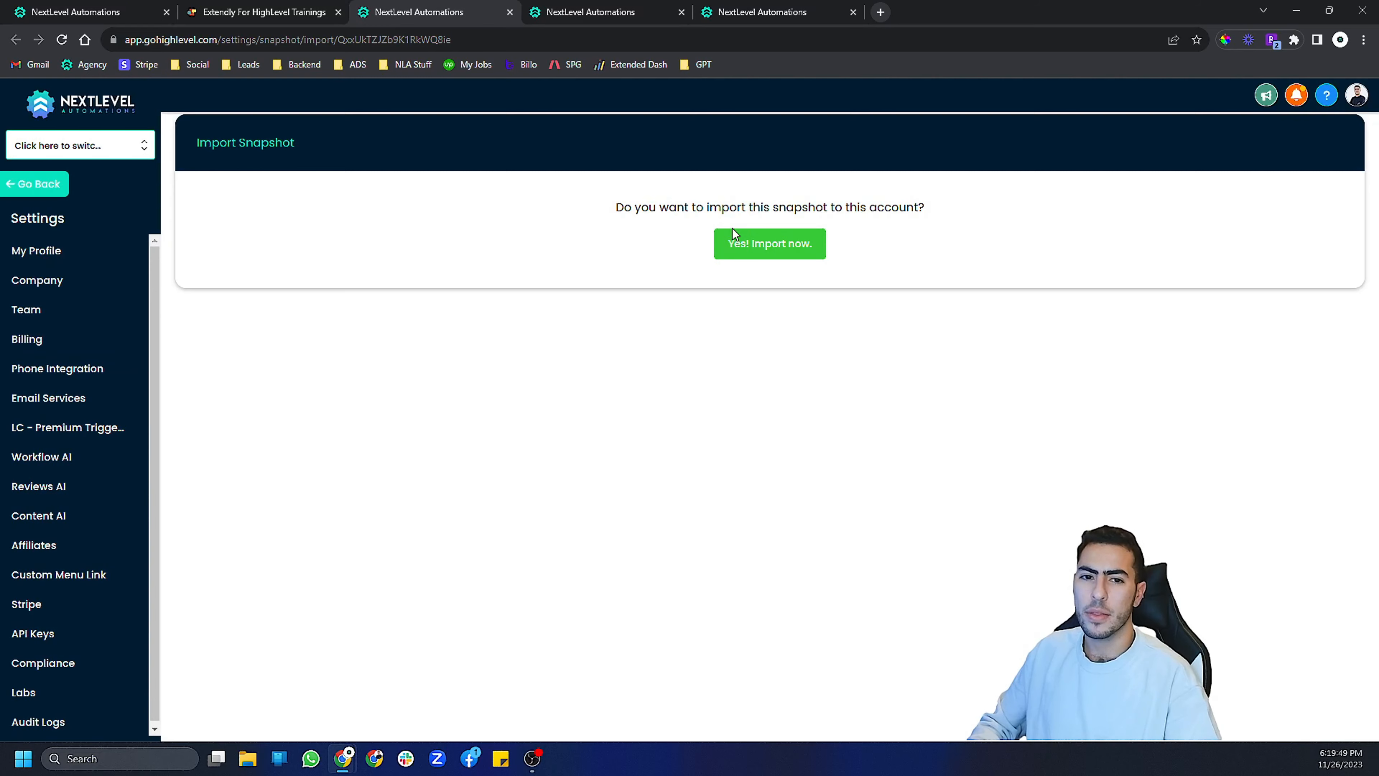
- Go back to the agency sub-accounts, search for 'sna', and open the Snapshot Account sub-account
left_click(46, 188)
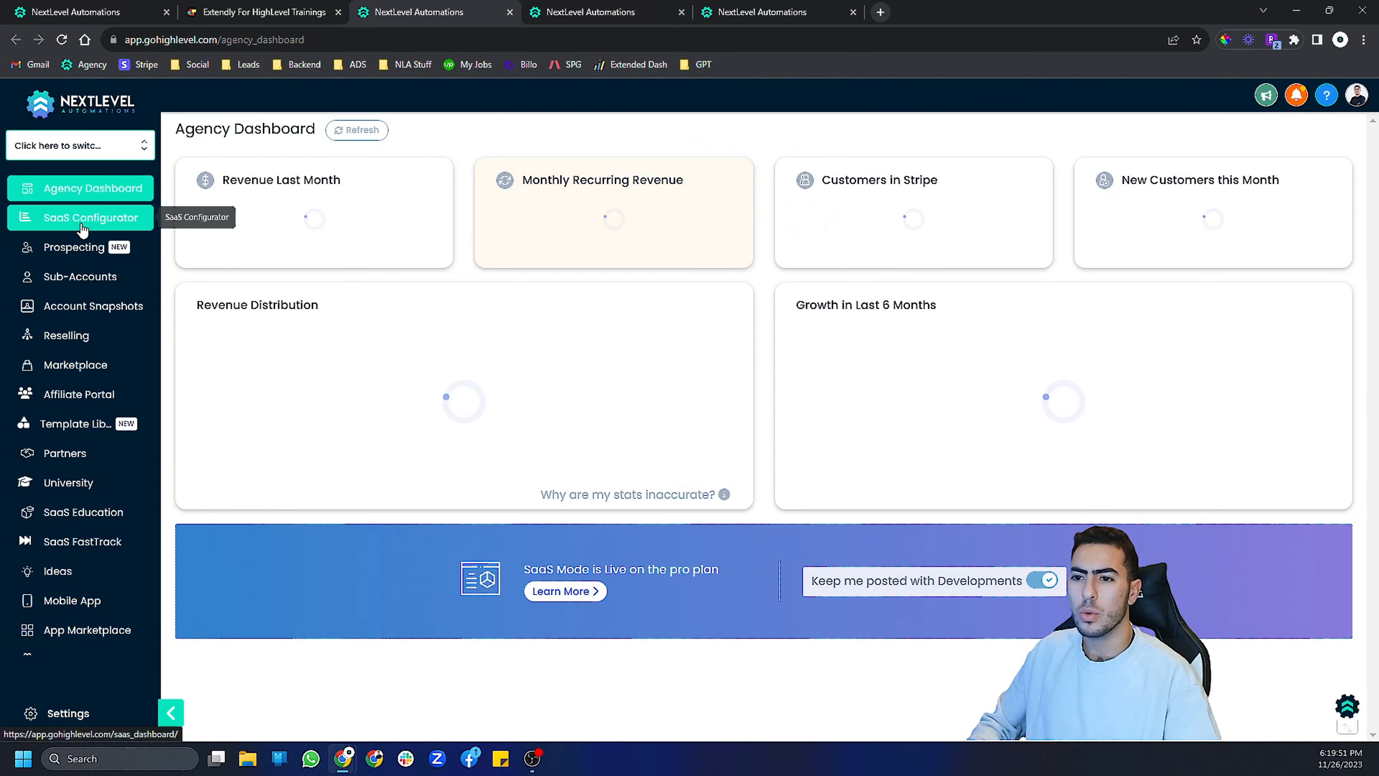
left_click(80, 275)
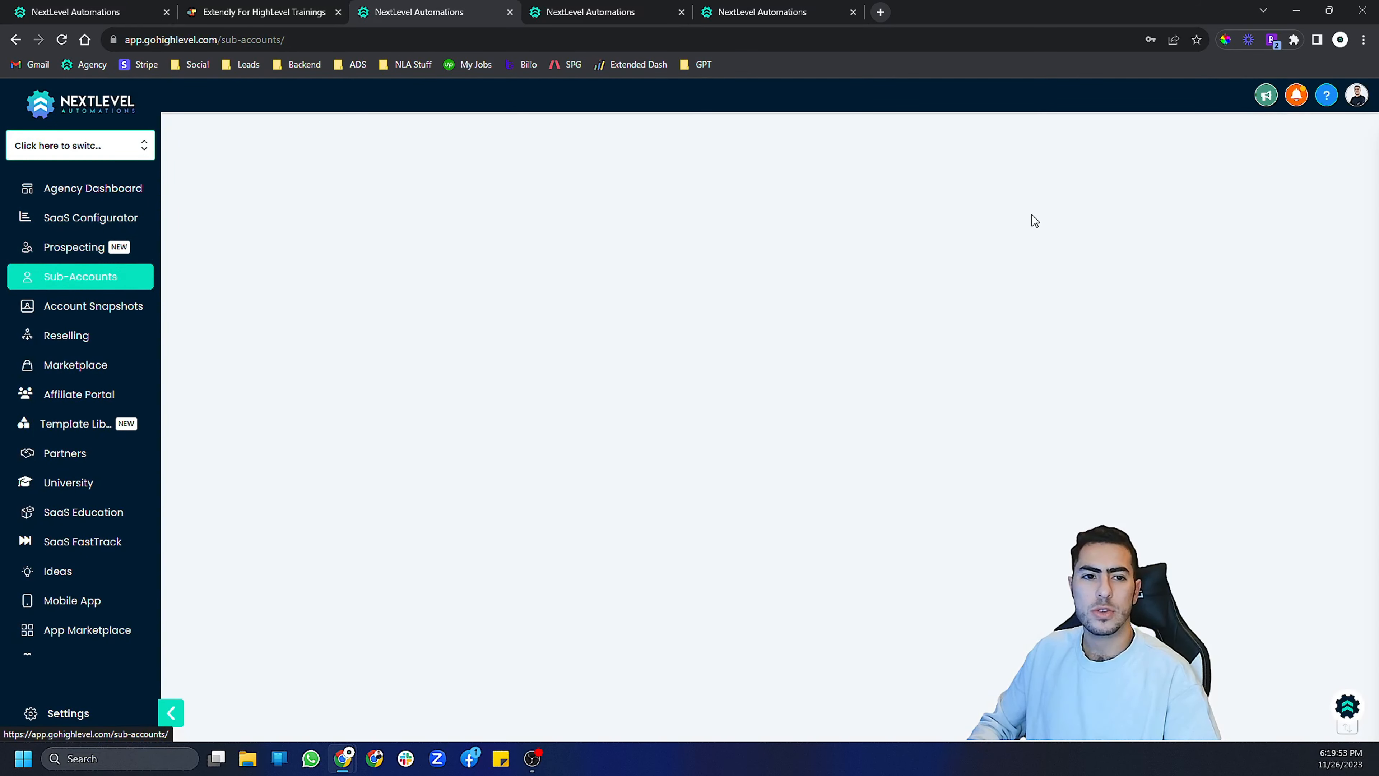
type("sub")
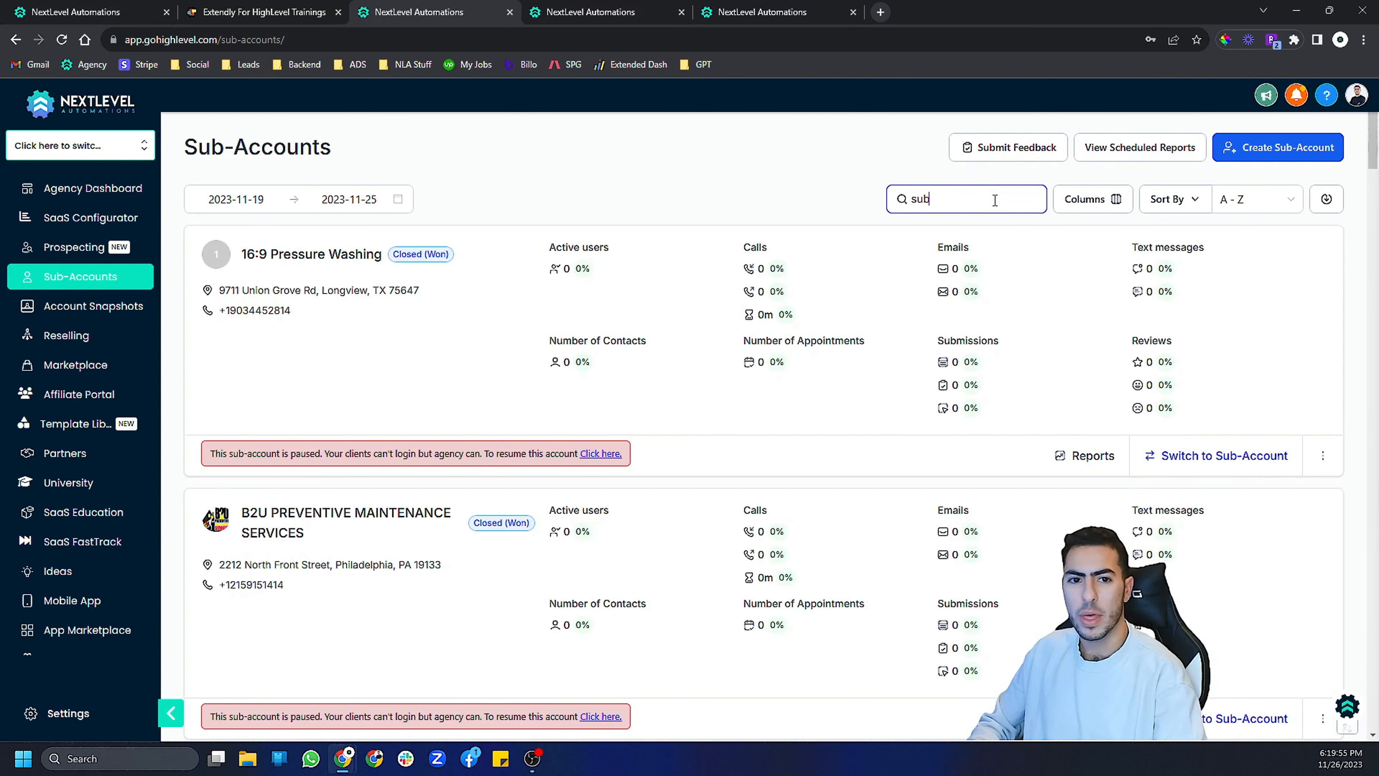
key("ctrl+a")
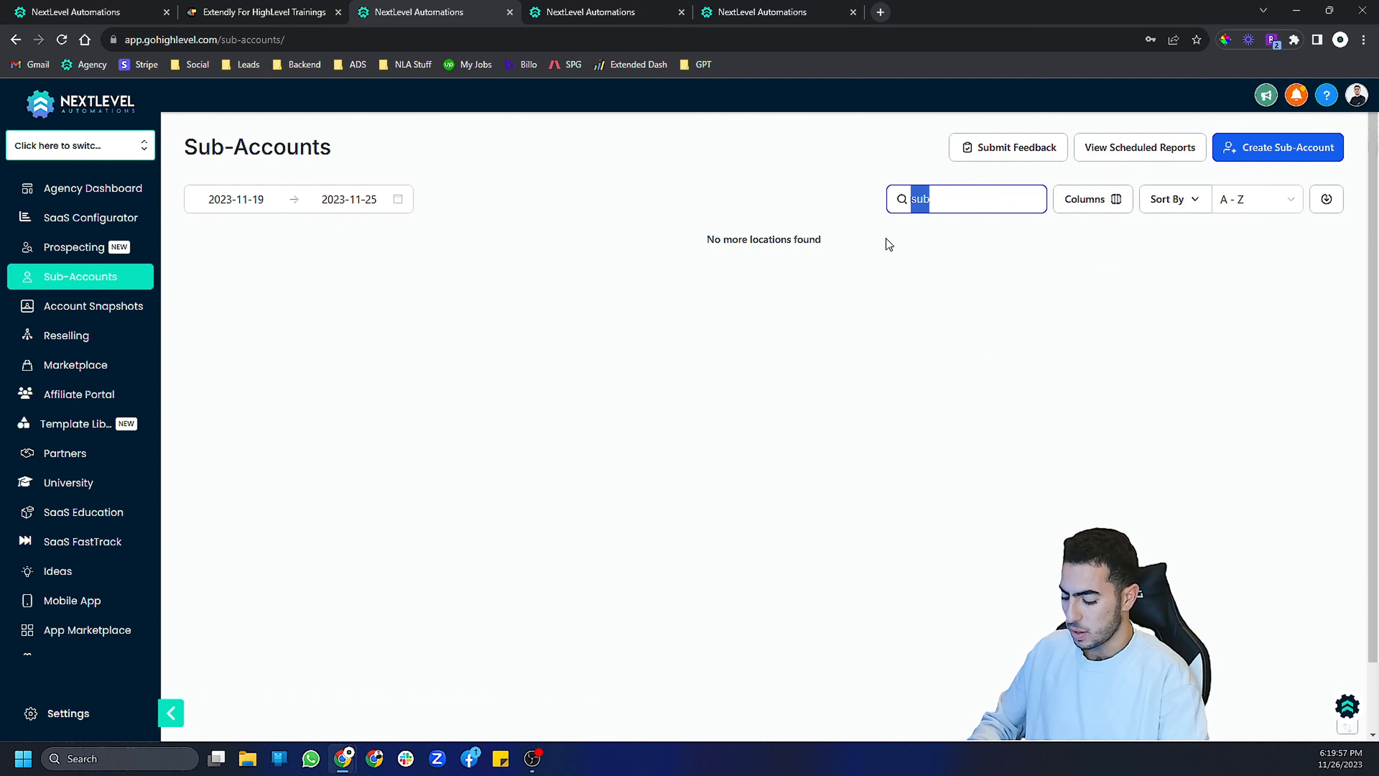
type("sna")
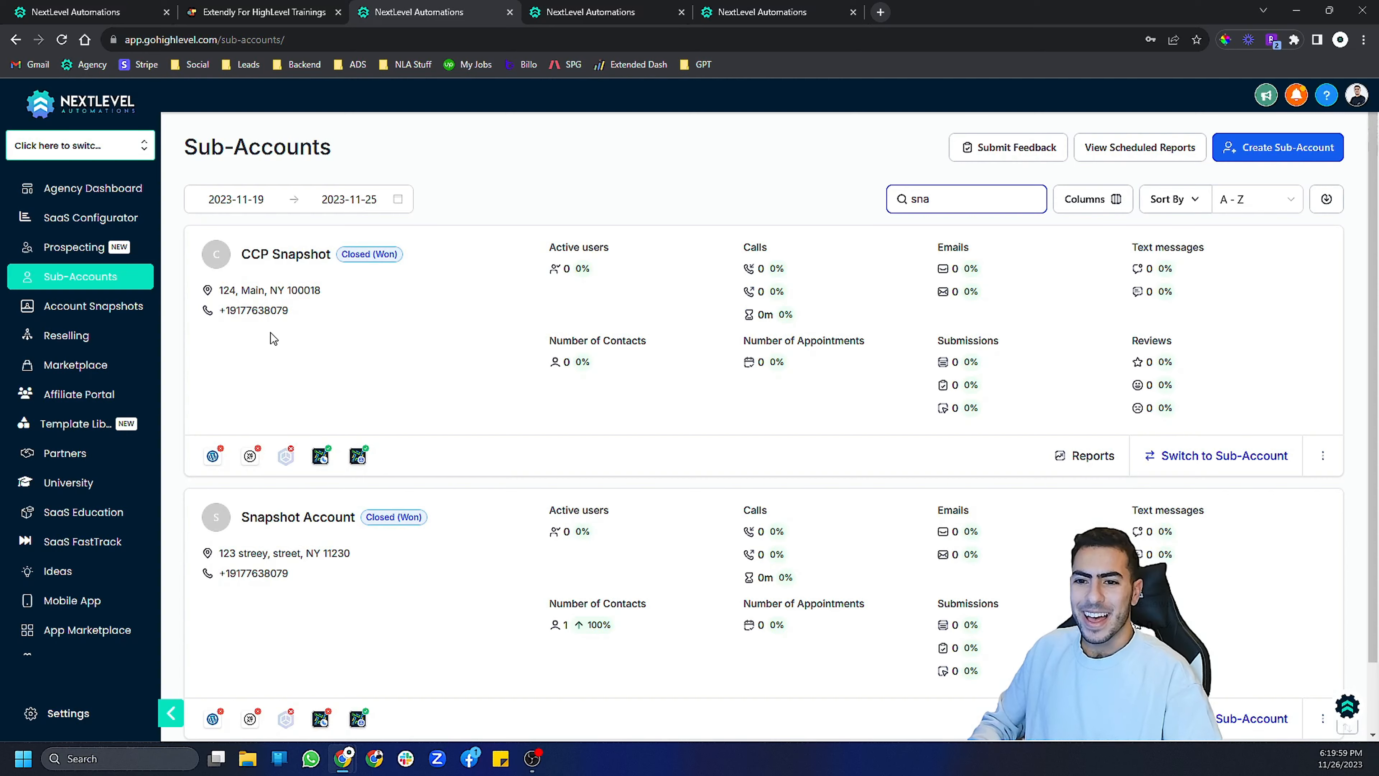
left_click(299, 516)
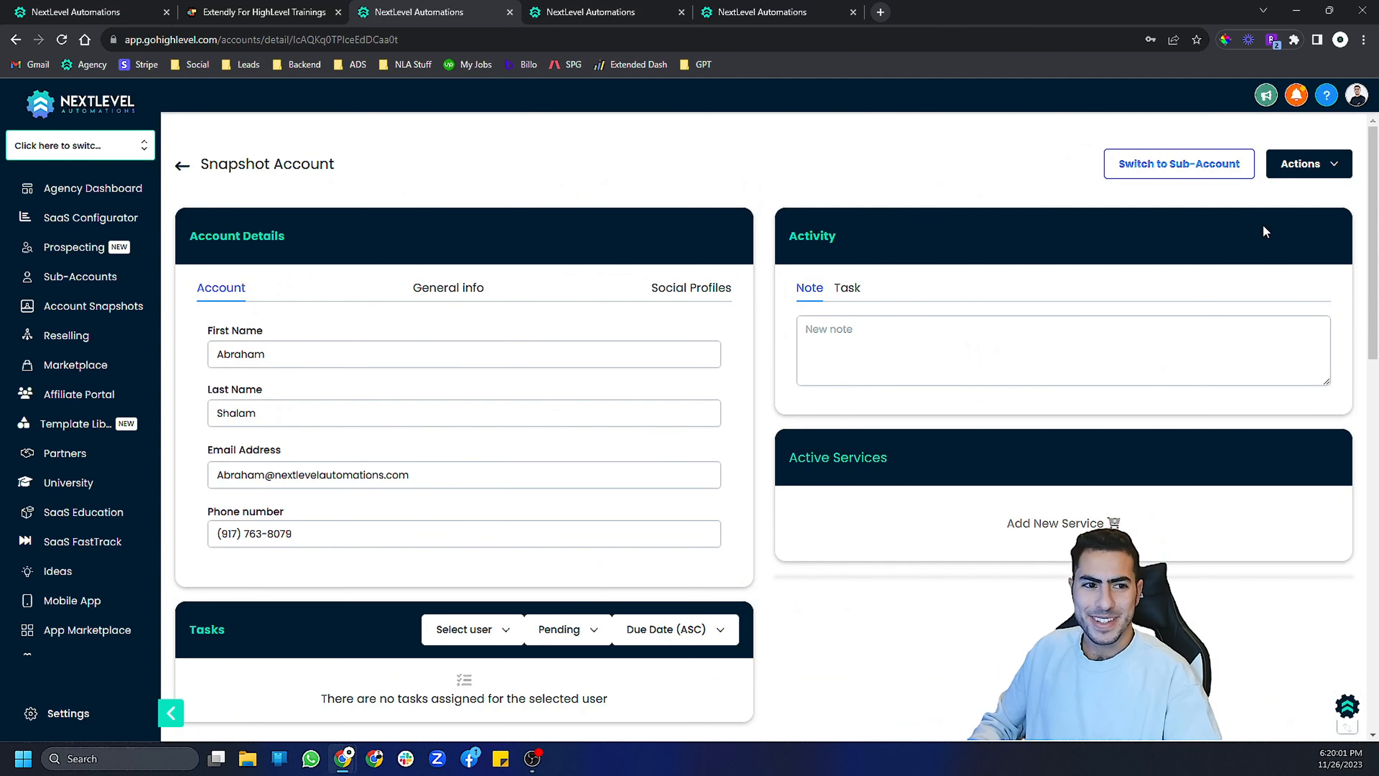
- Start pushing a snapshot to this account and choose the B-018. A2P 10DLC Compliance snapshot
left_click(1307, 163)
left_click(1271, 196)
left_click(749, 313)
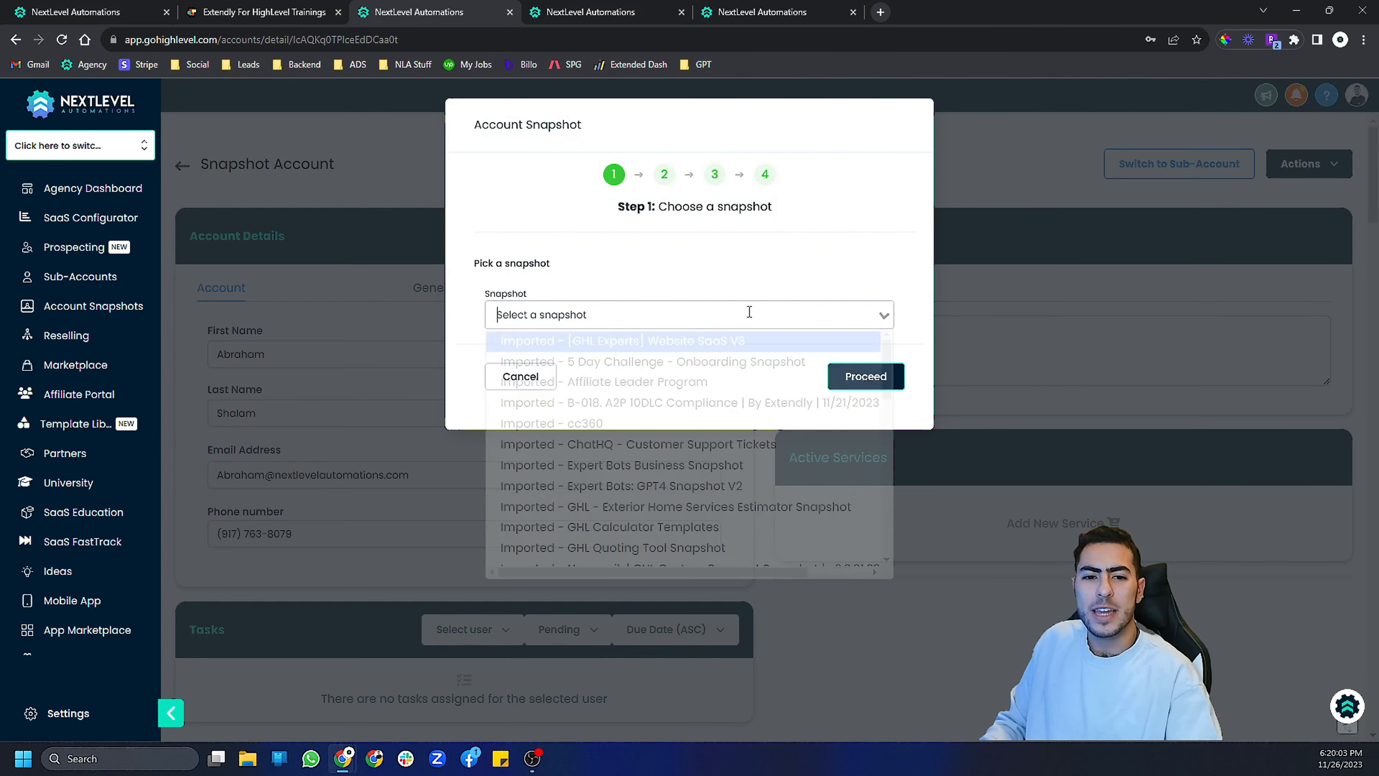
type("a2p[")
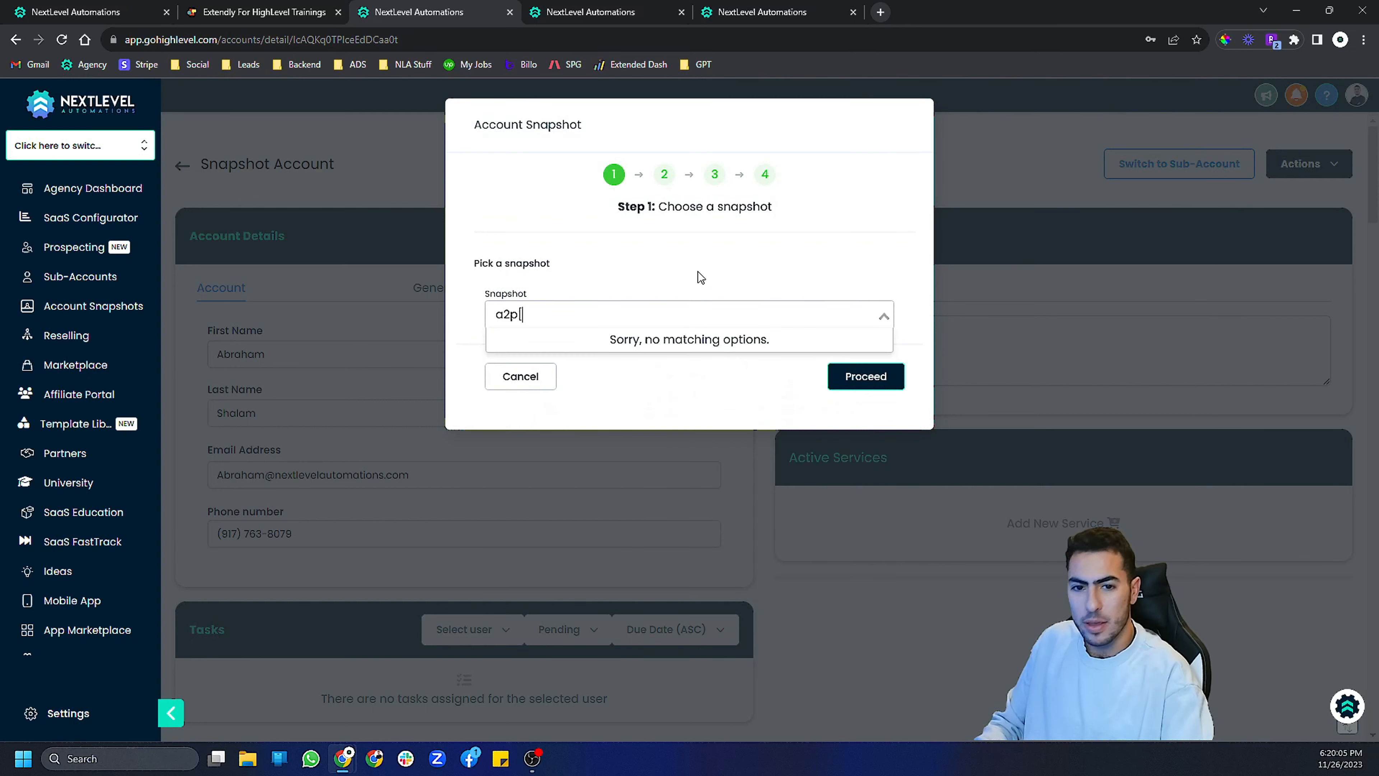
key("Num_Lock")
key("BackSpace")
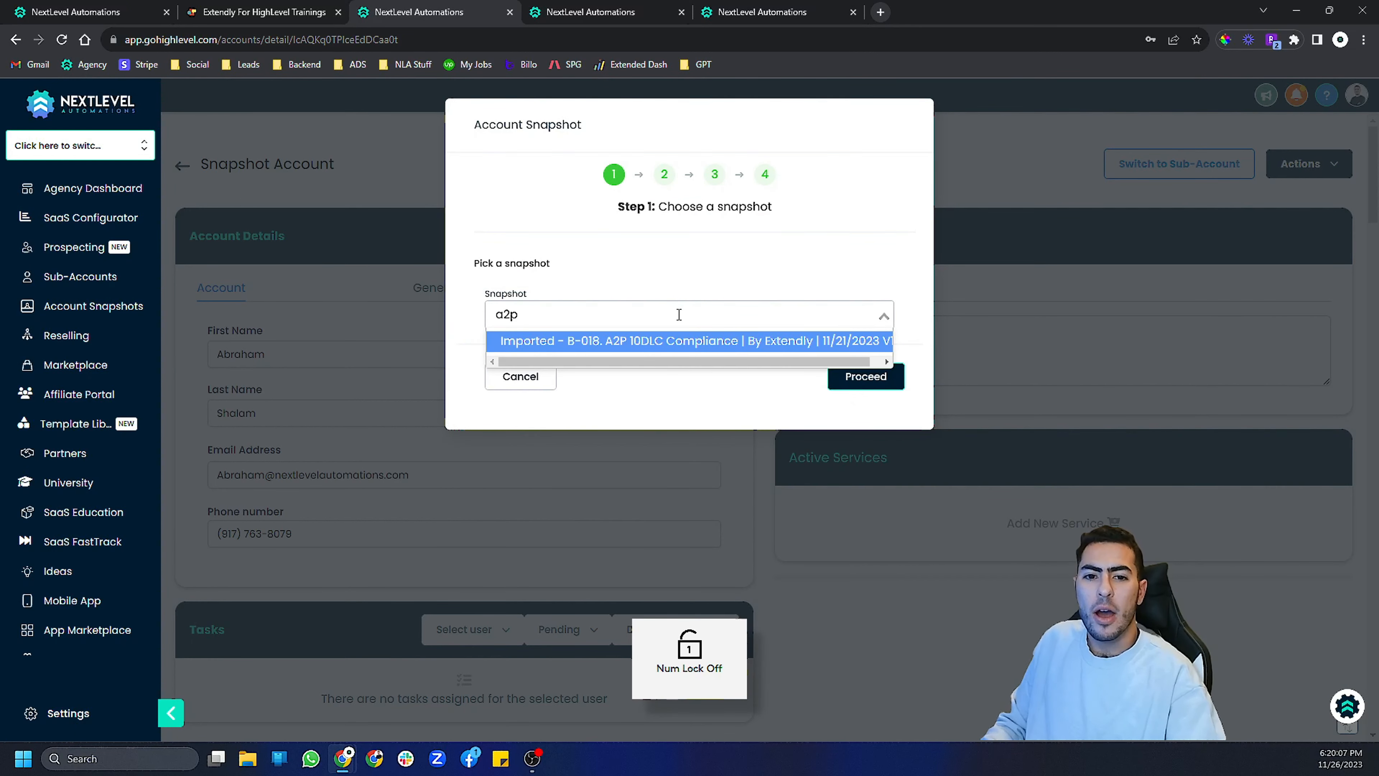
left_click(702, 349)
left_click(866, 406)
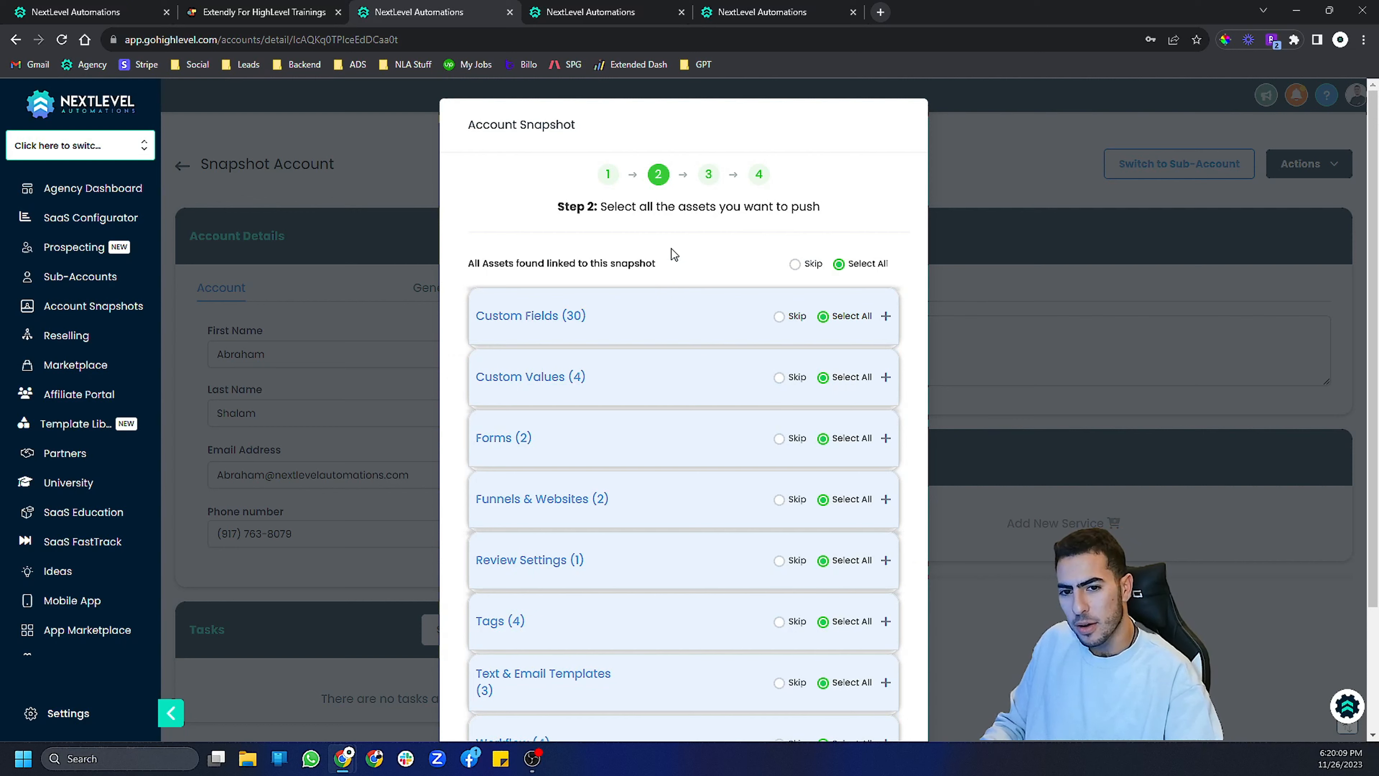
- Set all snapshot assets to Skip, then select all Forms for the push
scroll(636, 251, "down", 2)
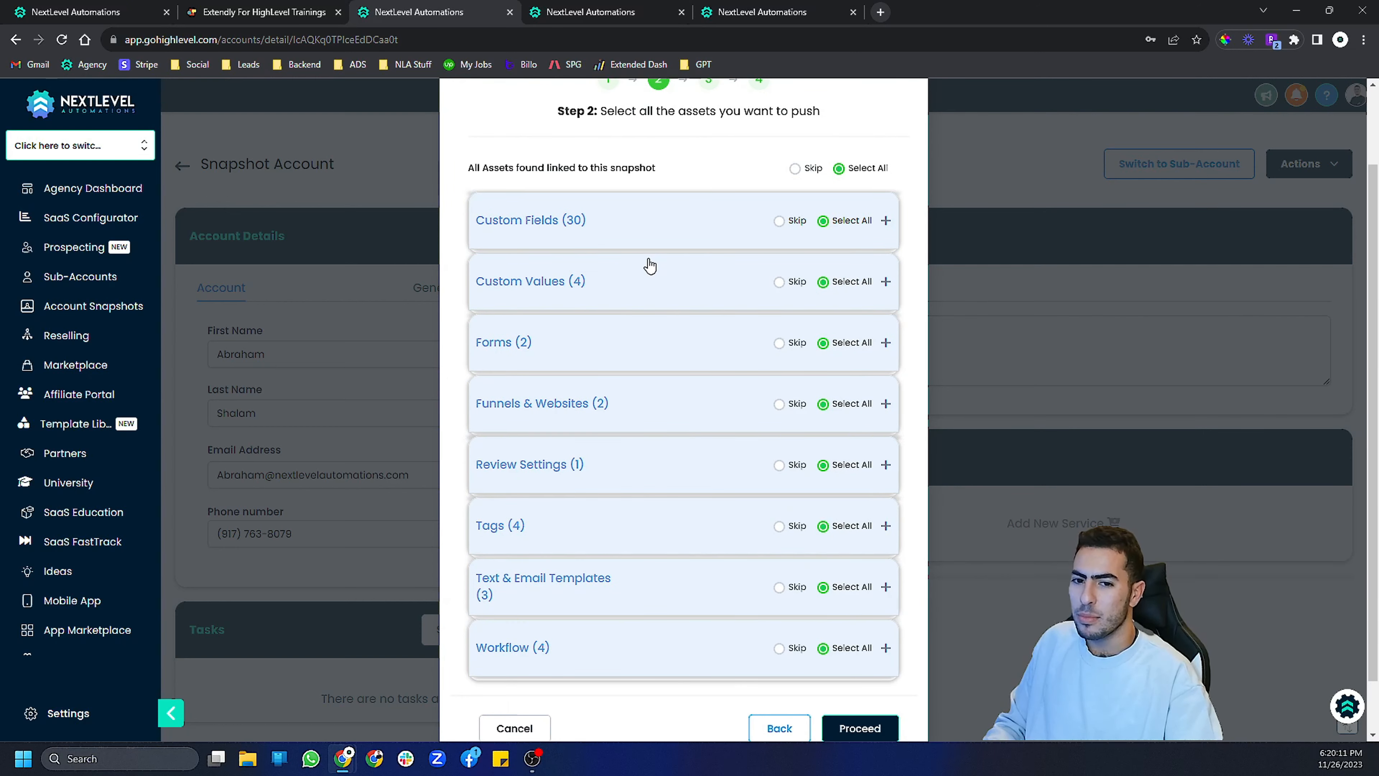
left_click(577, 343)
scroll(596, 567, "down", 2)
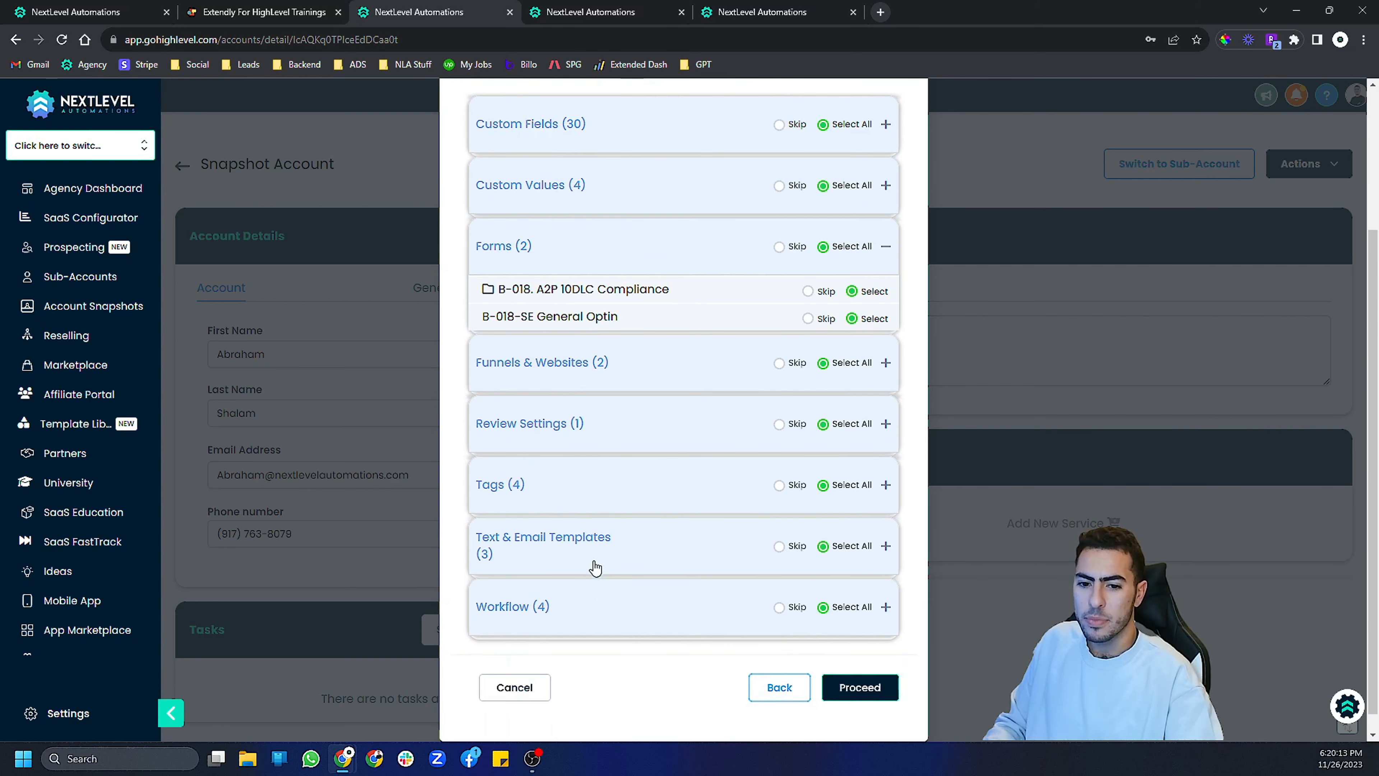
scroll(607, 376, "up", 4)
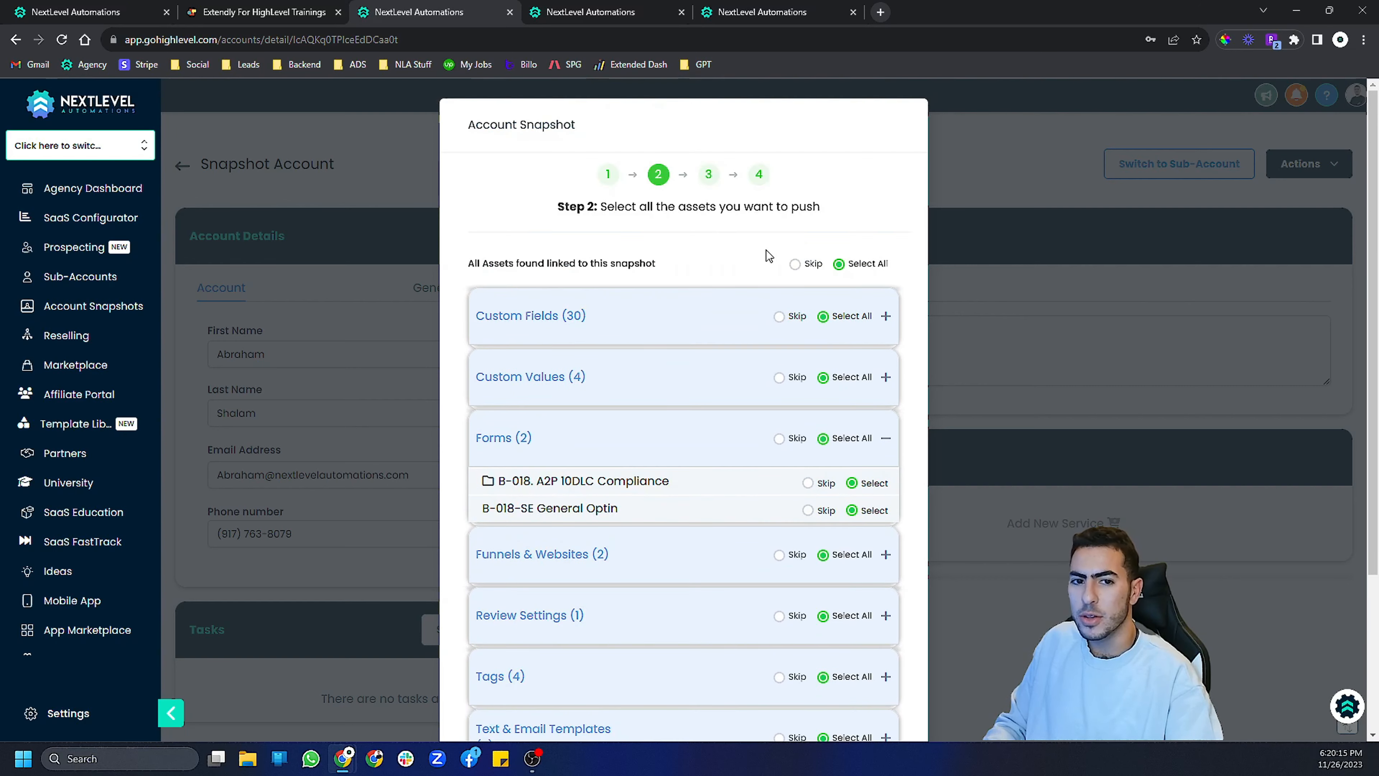
left_click(793, 265)
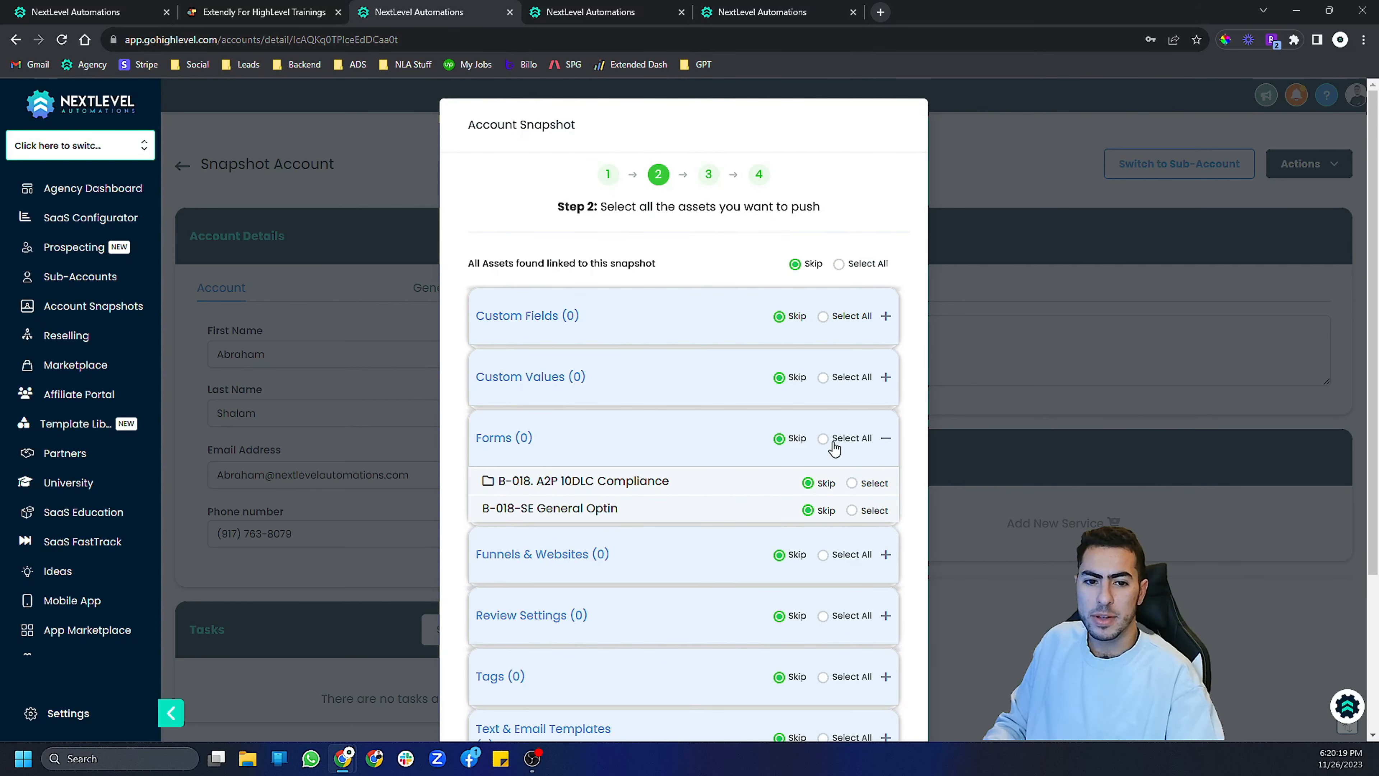
left_click(824, 440)
- Expand Funnels & Websites, select all of them, review the asset list, and proceed to the conflict check
scroll(652, 410, "down", 4)
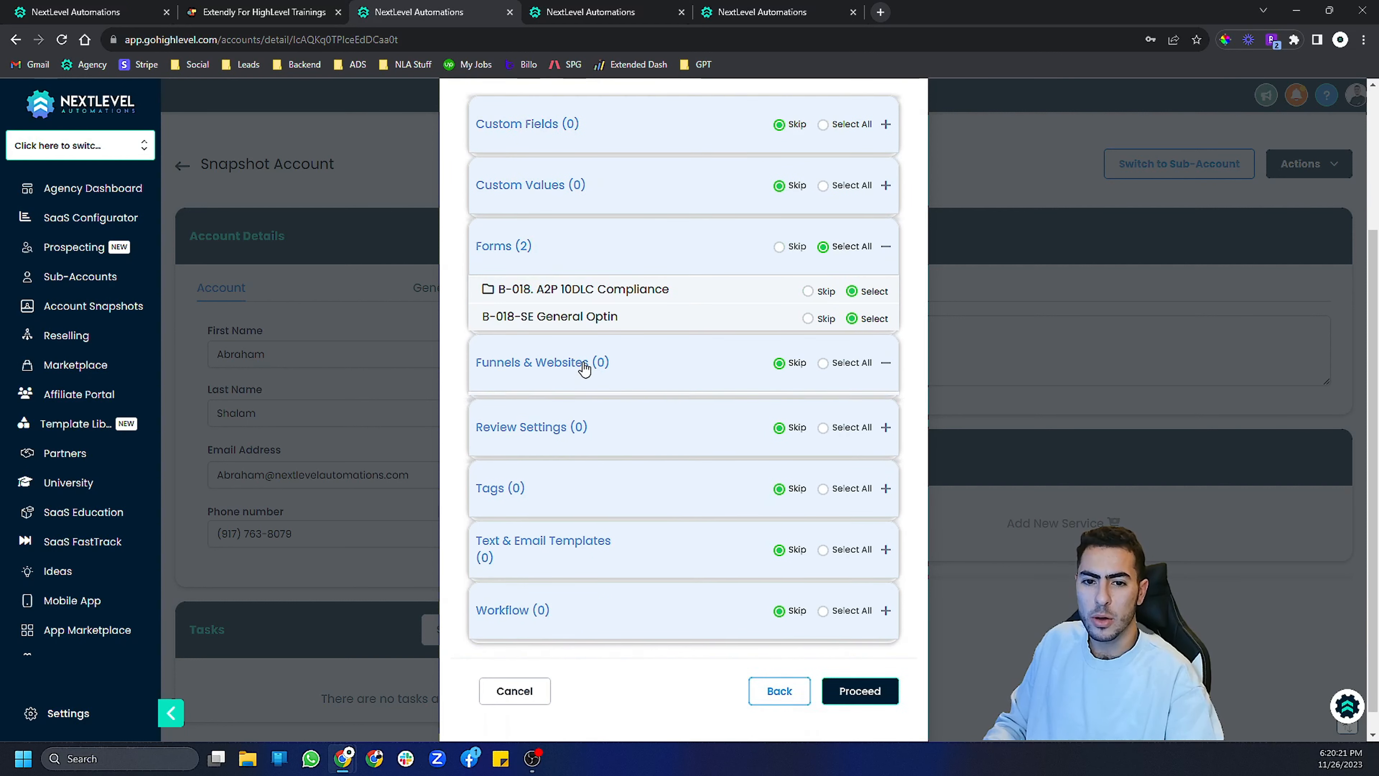
left_click(884, 362)
left_click(823, 362)
scroll(674, 419, "down", 1)
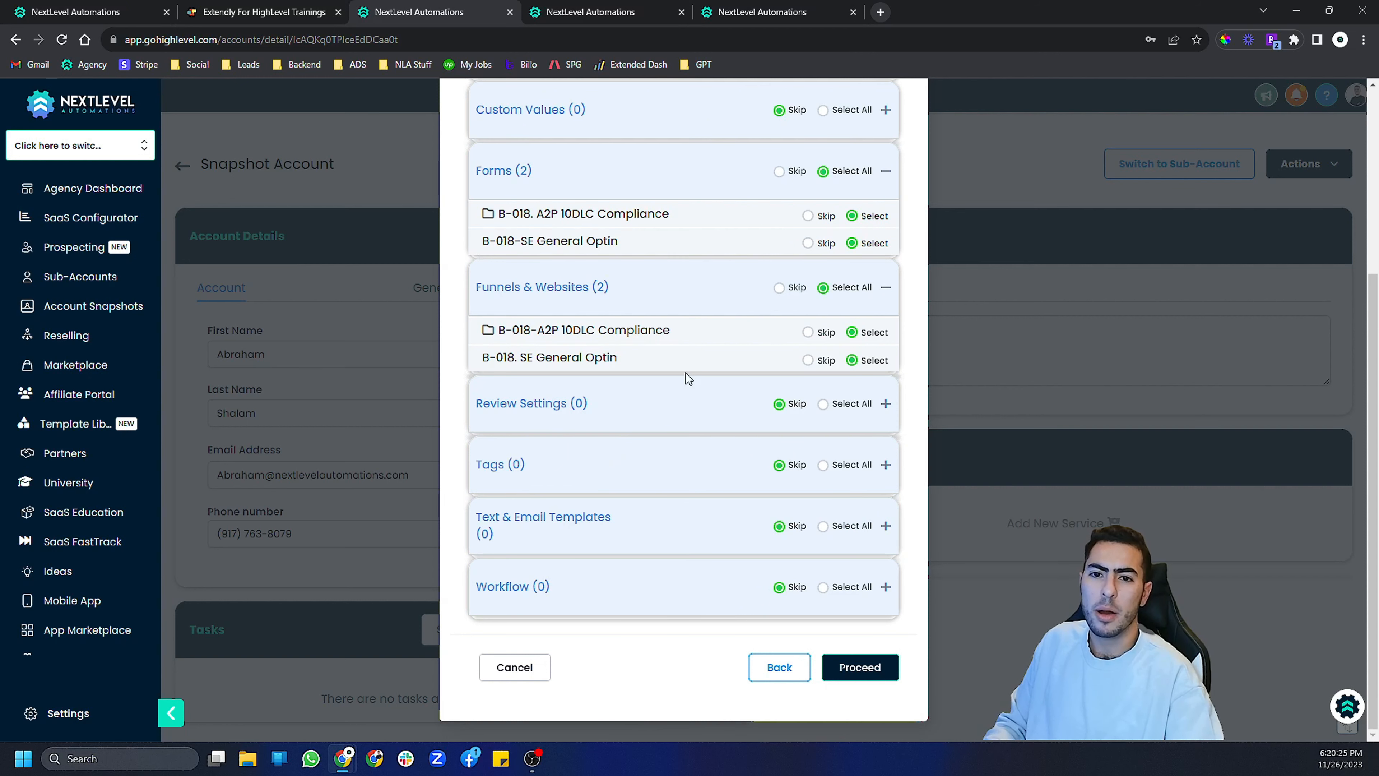
scroll(641, 304, "up", 2)
scroll(646, 304, "down", 2)
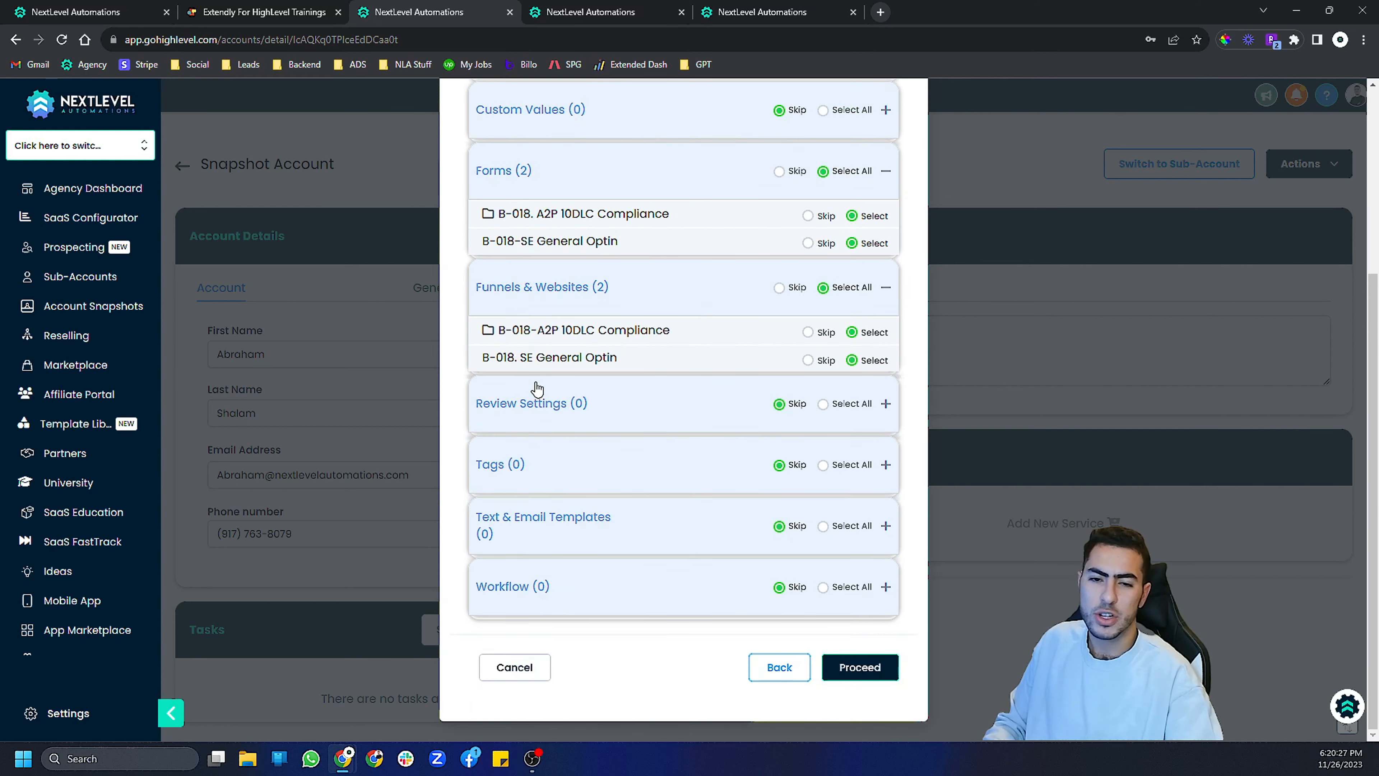
scroll(609, 209, "up", 2)
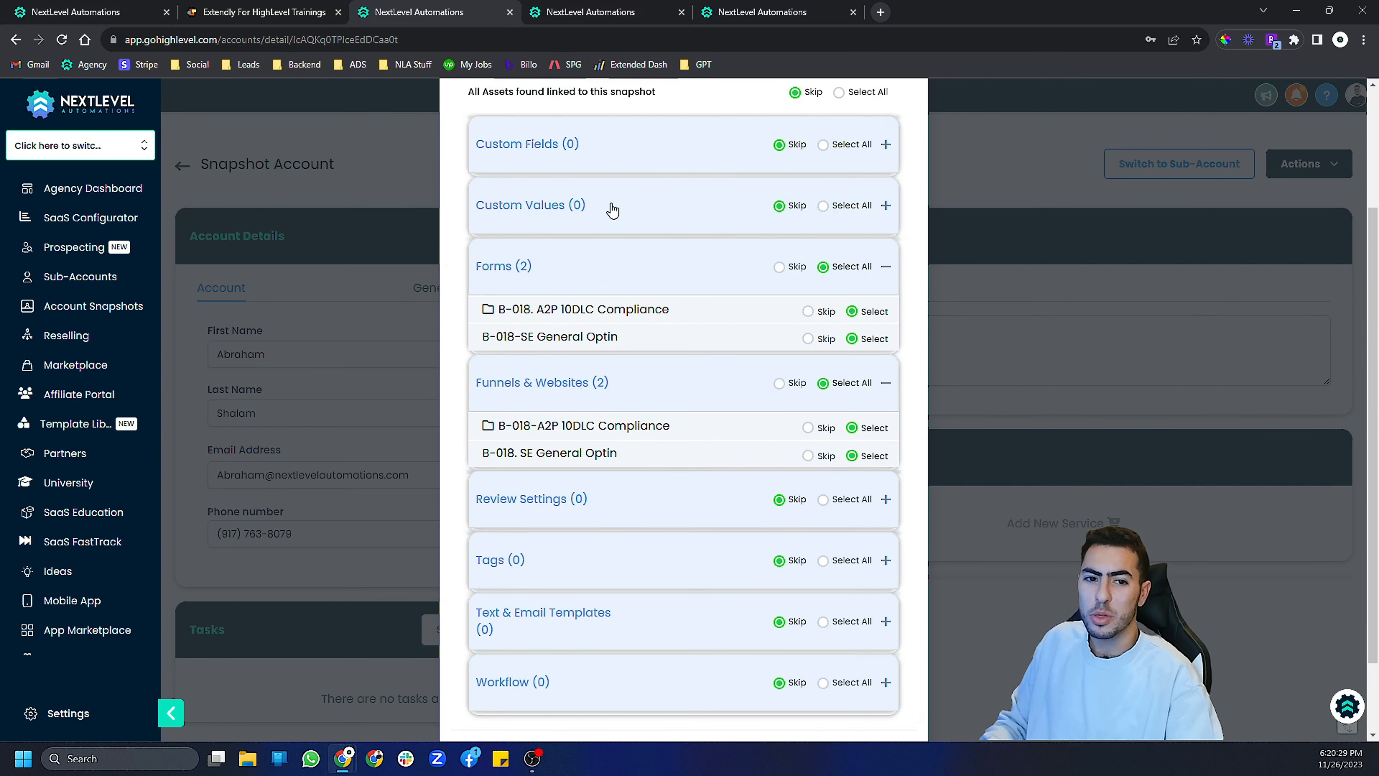
scroll(549, 381, "down", 2)
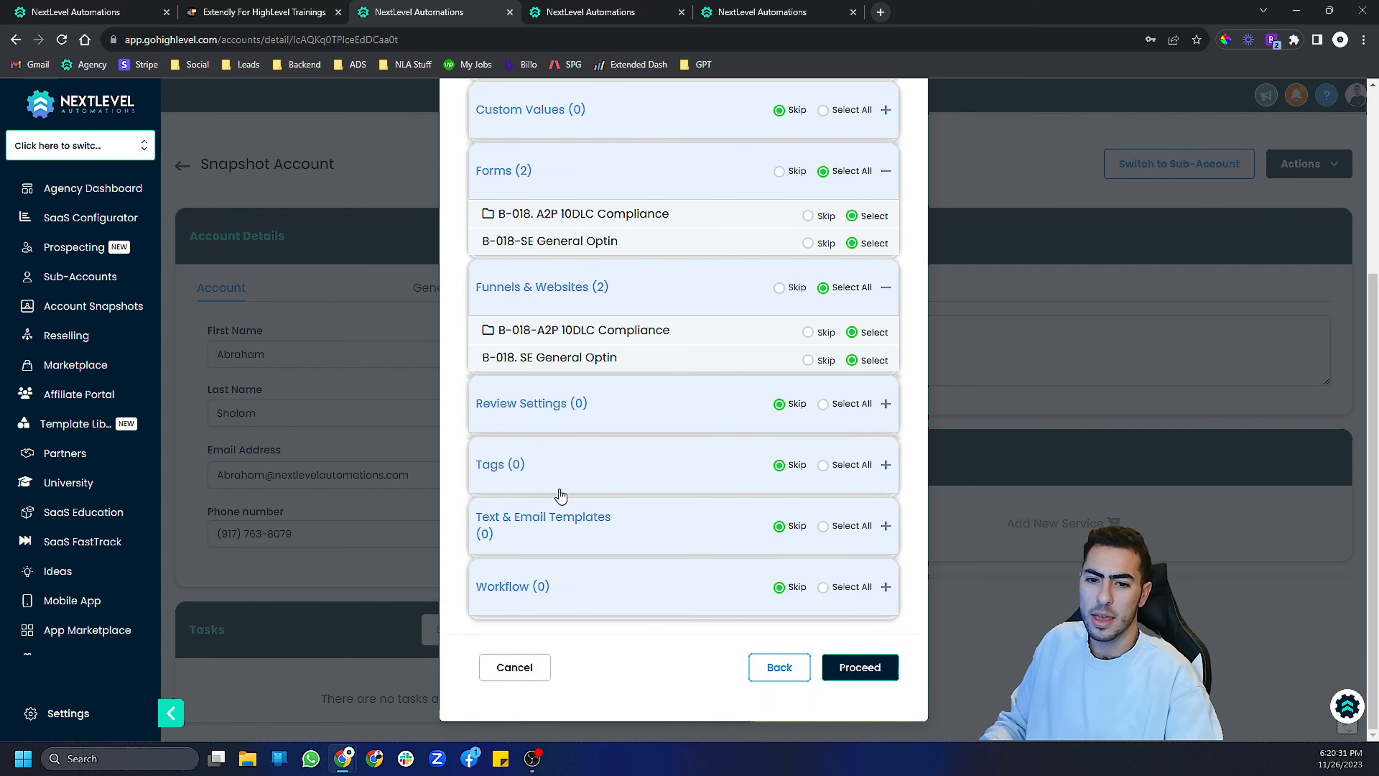
left_click(869, 674)
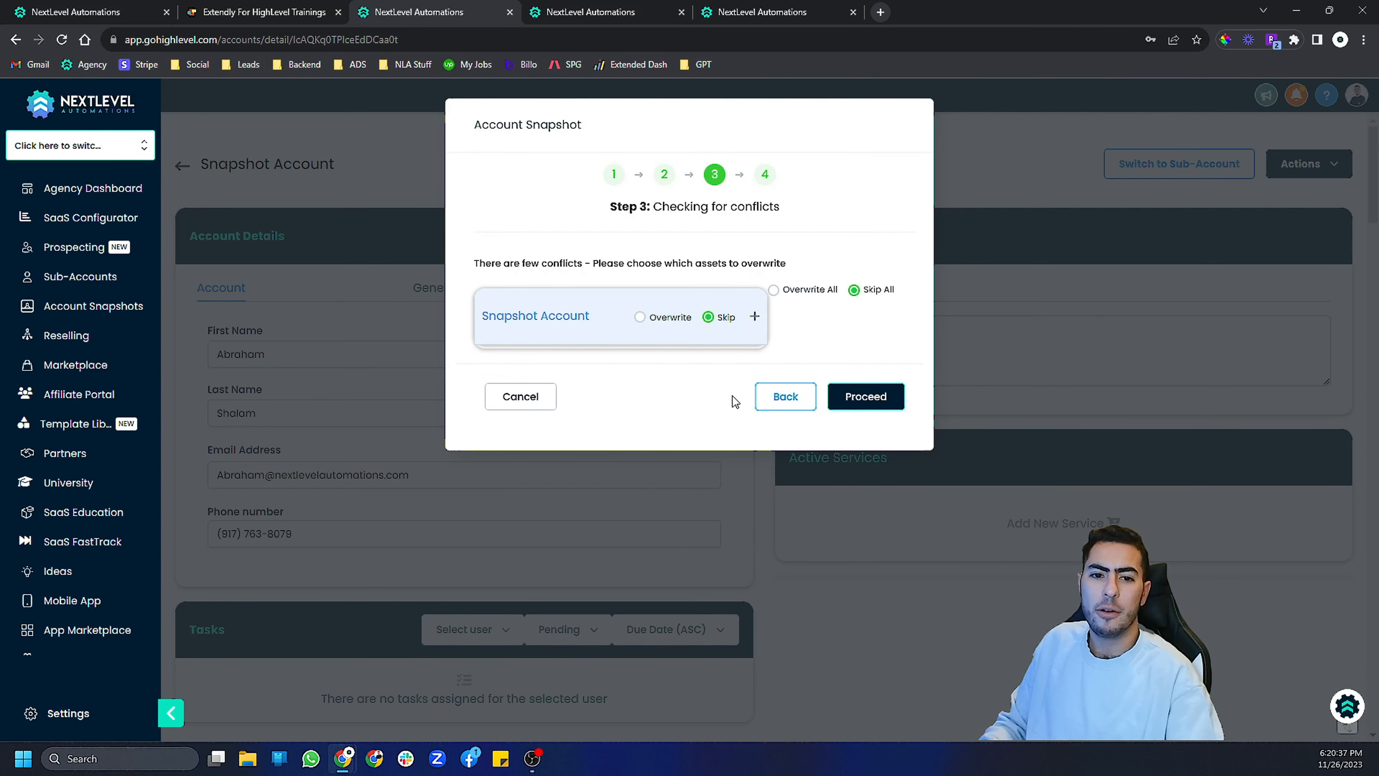
- Close the snapshot dialog and switch into the Snapshot Account sub-account
left_click(547, 404)
left_click(1147, 164)
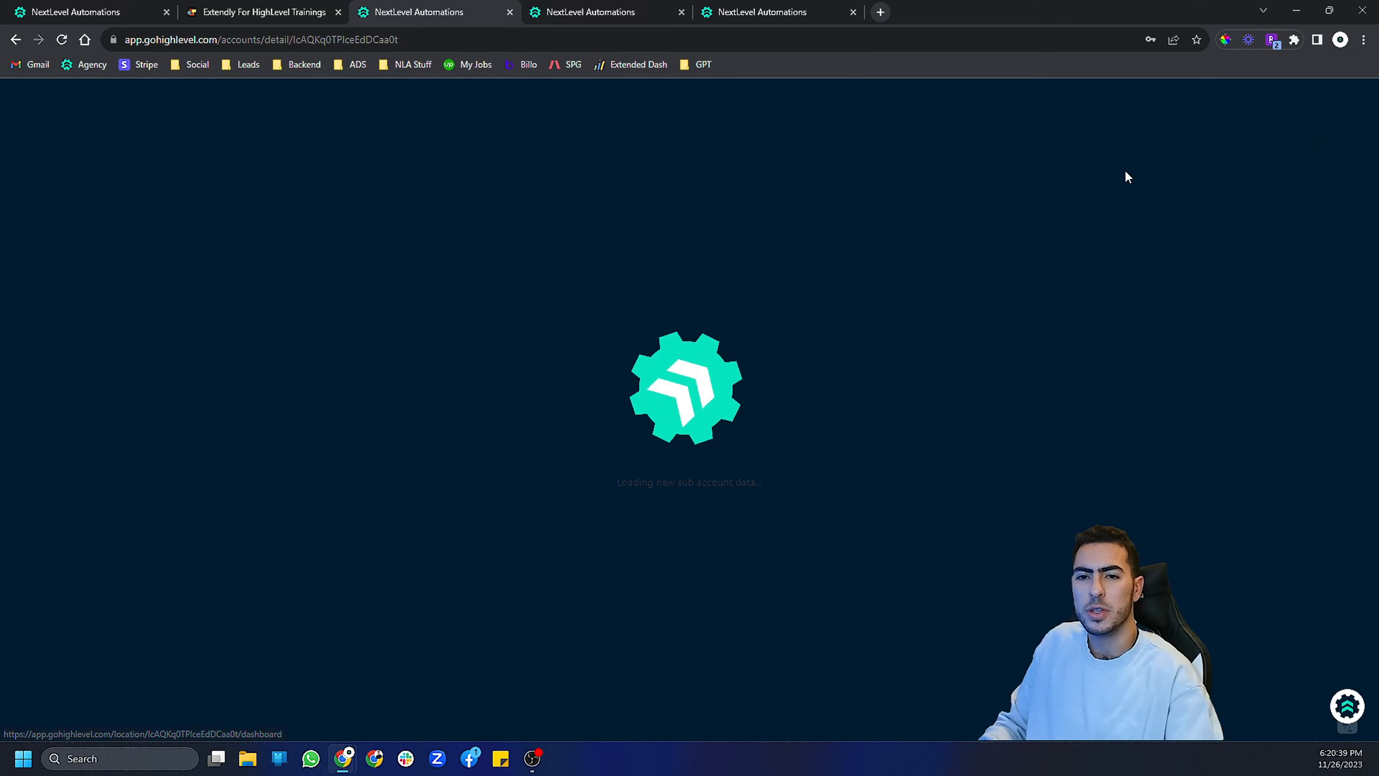
- Close the extra page-builder tab, confirming to leave the site
left_click(682, 15)
left_click(681, 15)
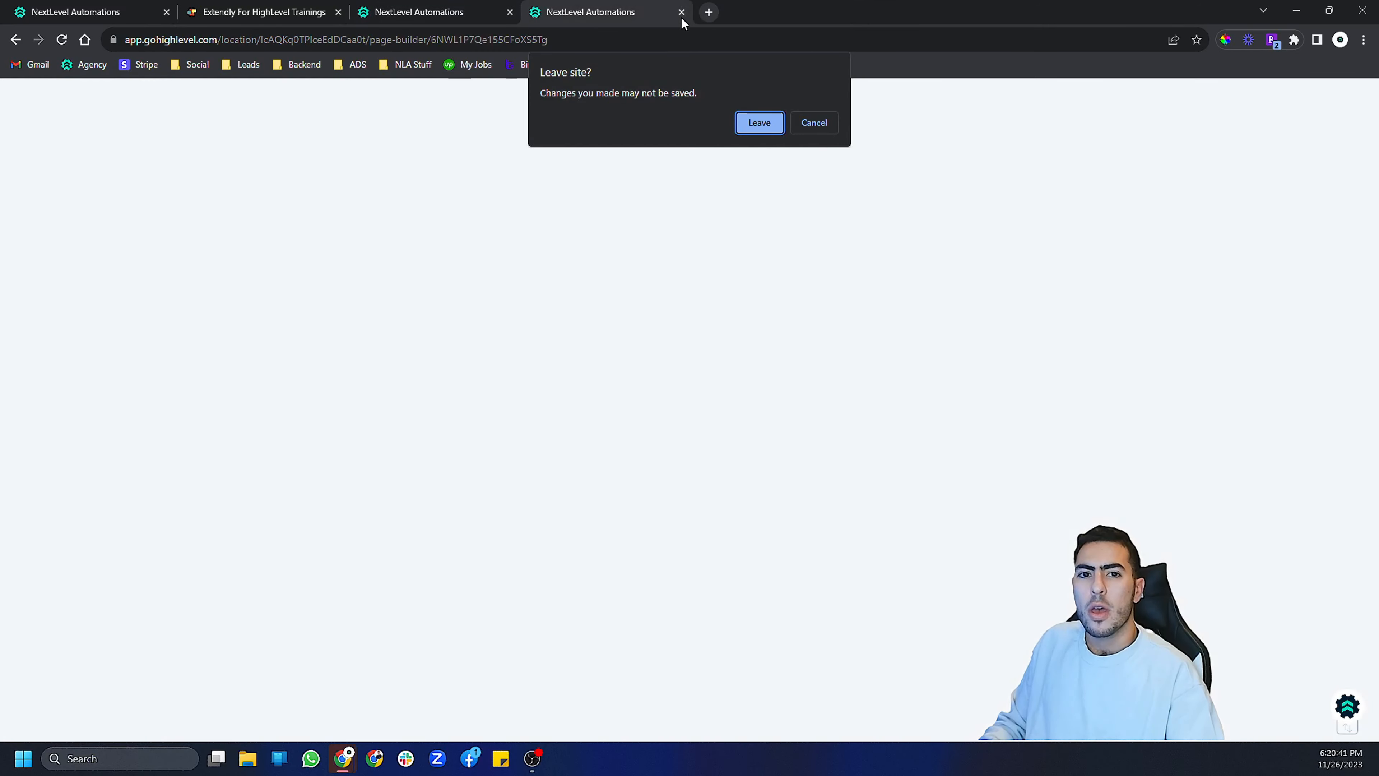
left_click(740, 128)
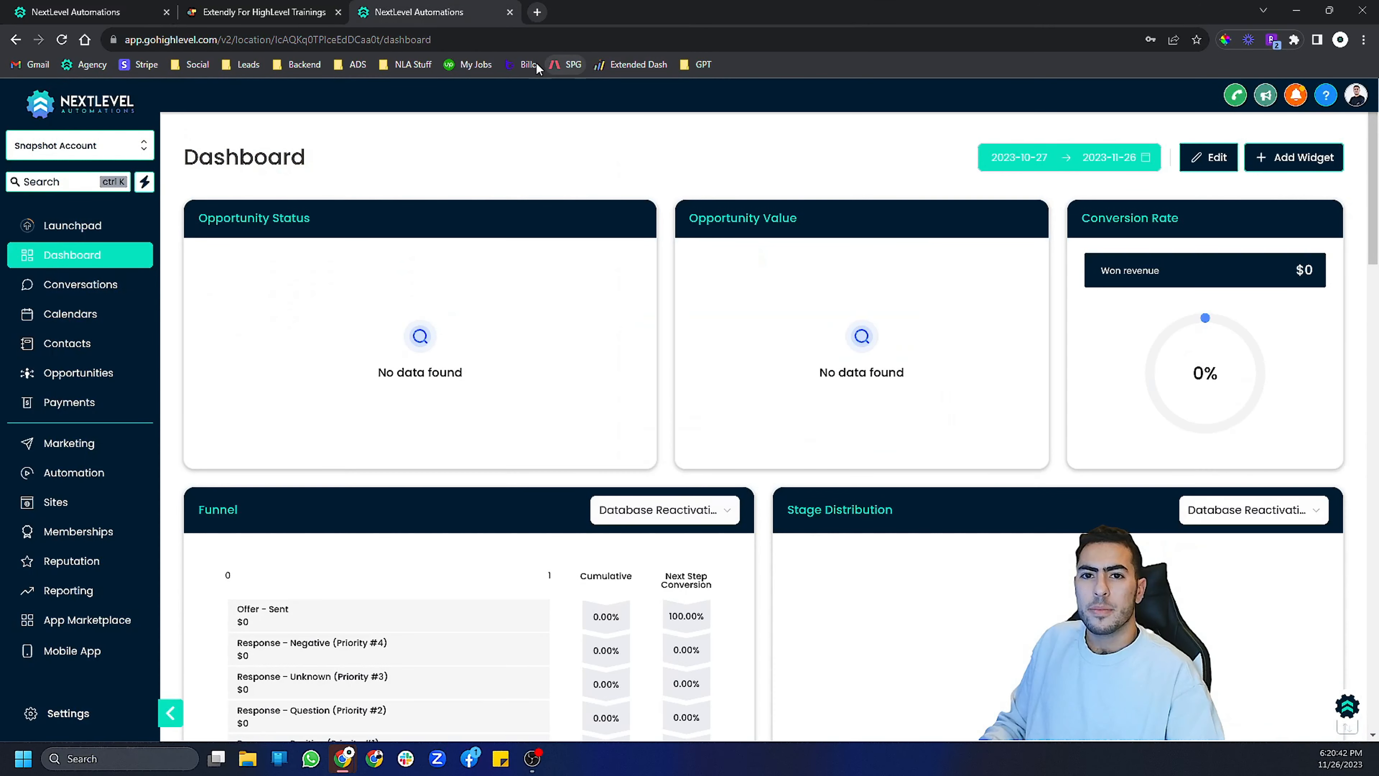
- Search the funnels for "a2p" and open the B-018. SE General Optin funnel inside the A2P 10DLC Compliance folder
left_click(103, 503)
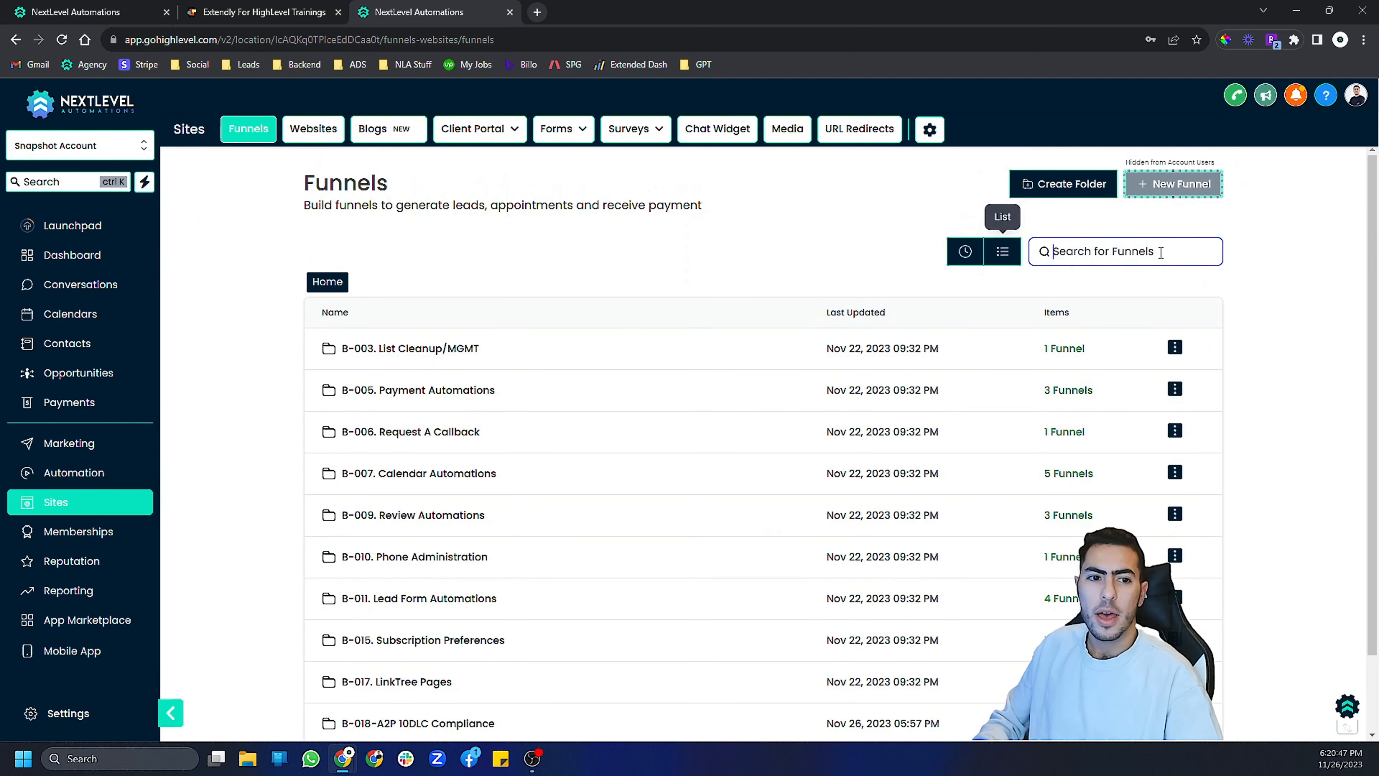
left_click(559, 128)
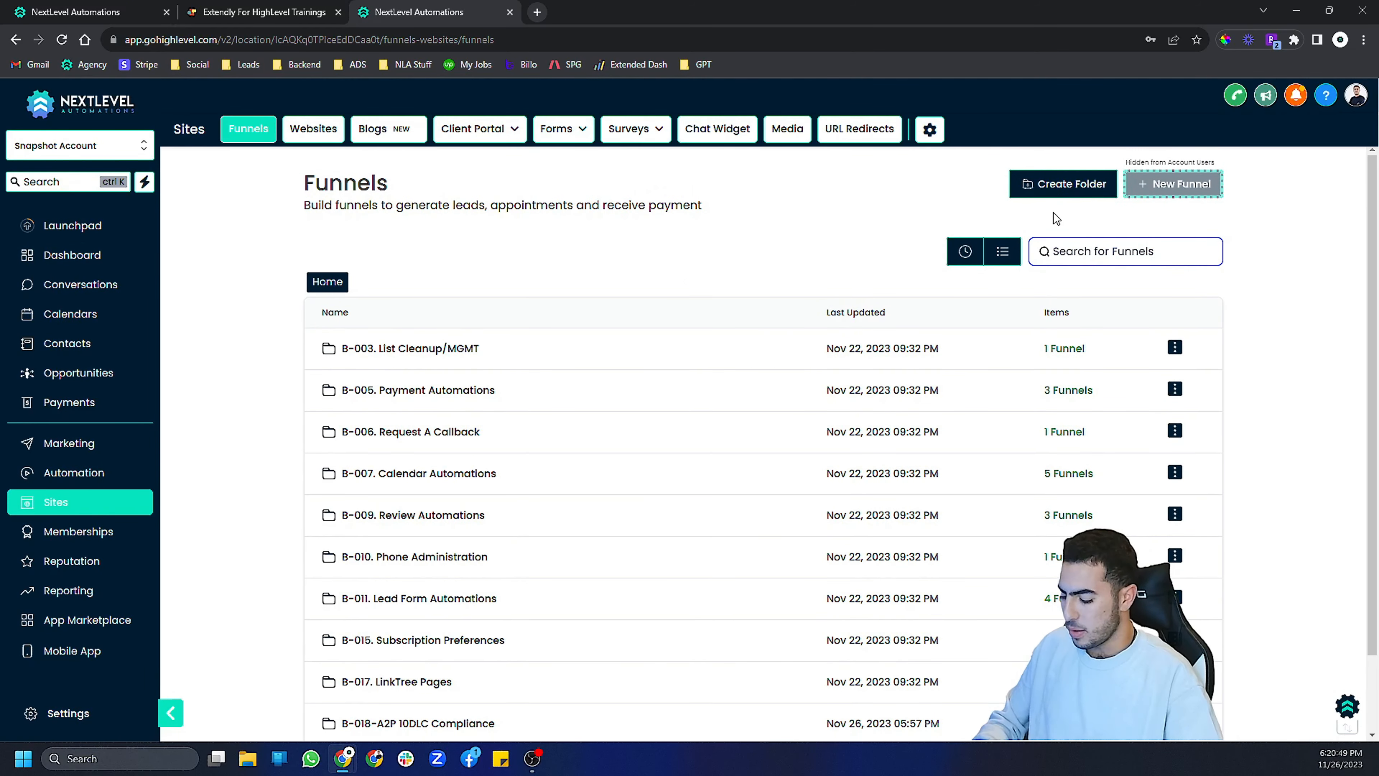
type("a2p")
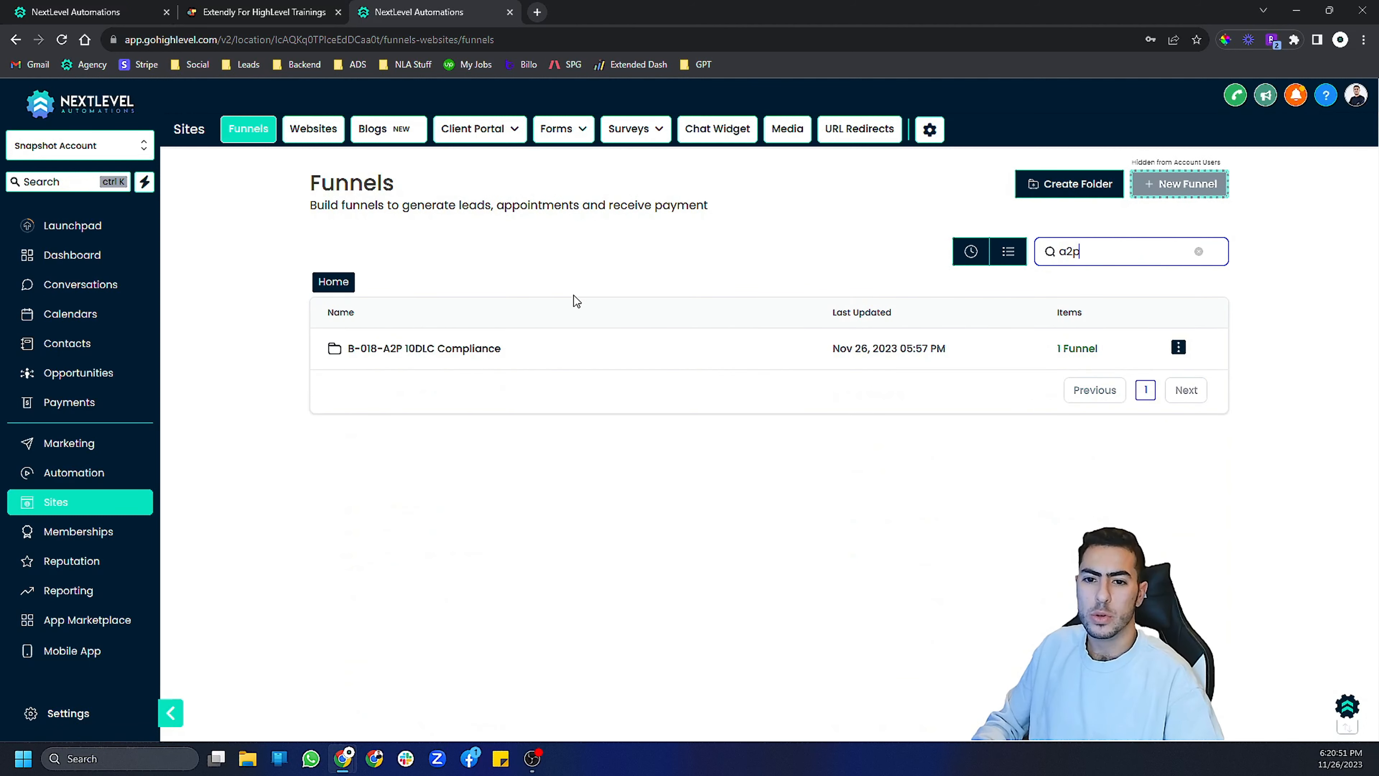
left_click(410, 348)
left_click(411, 349)
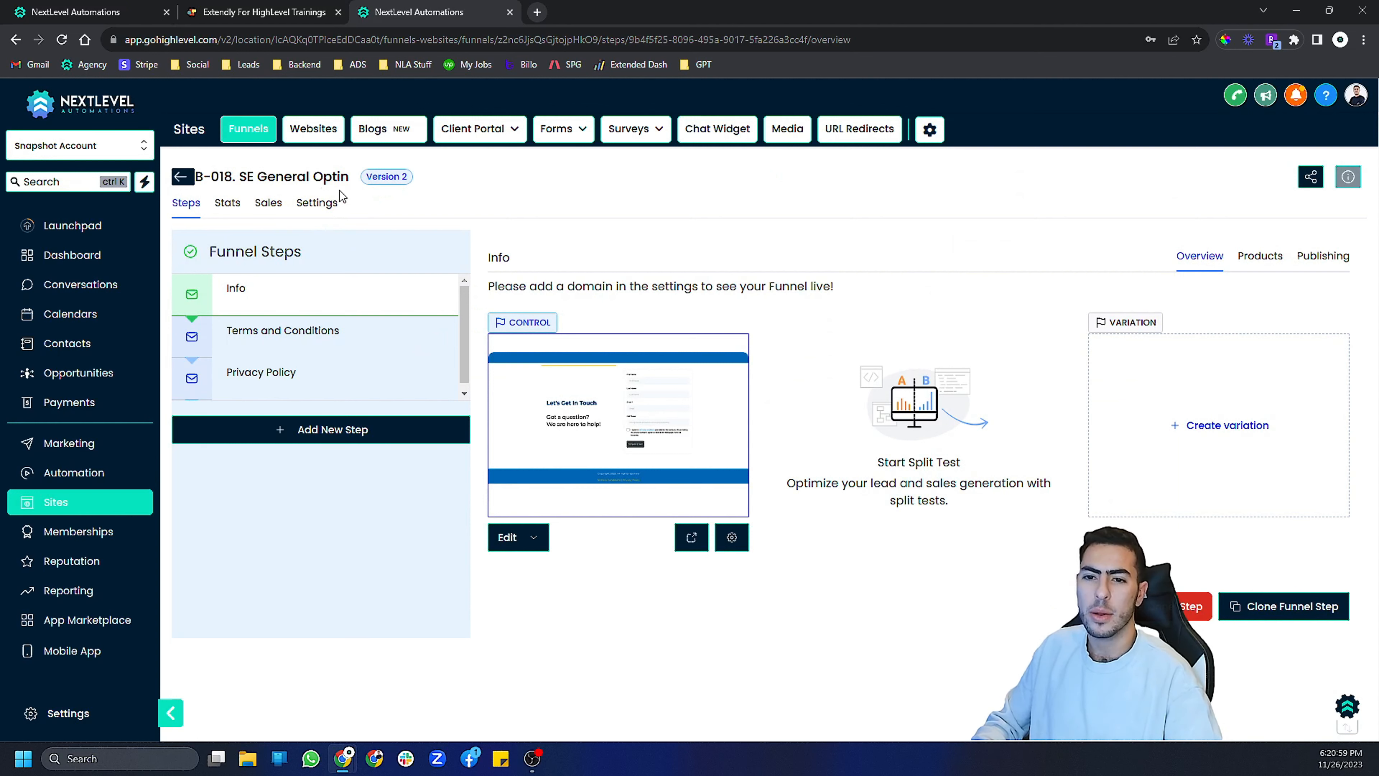
- Open the funnel's settings, check the Domain options, and save the settings
left_click(326, 207)
left_click(937, 299)
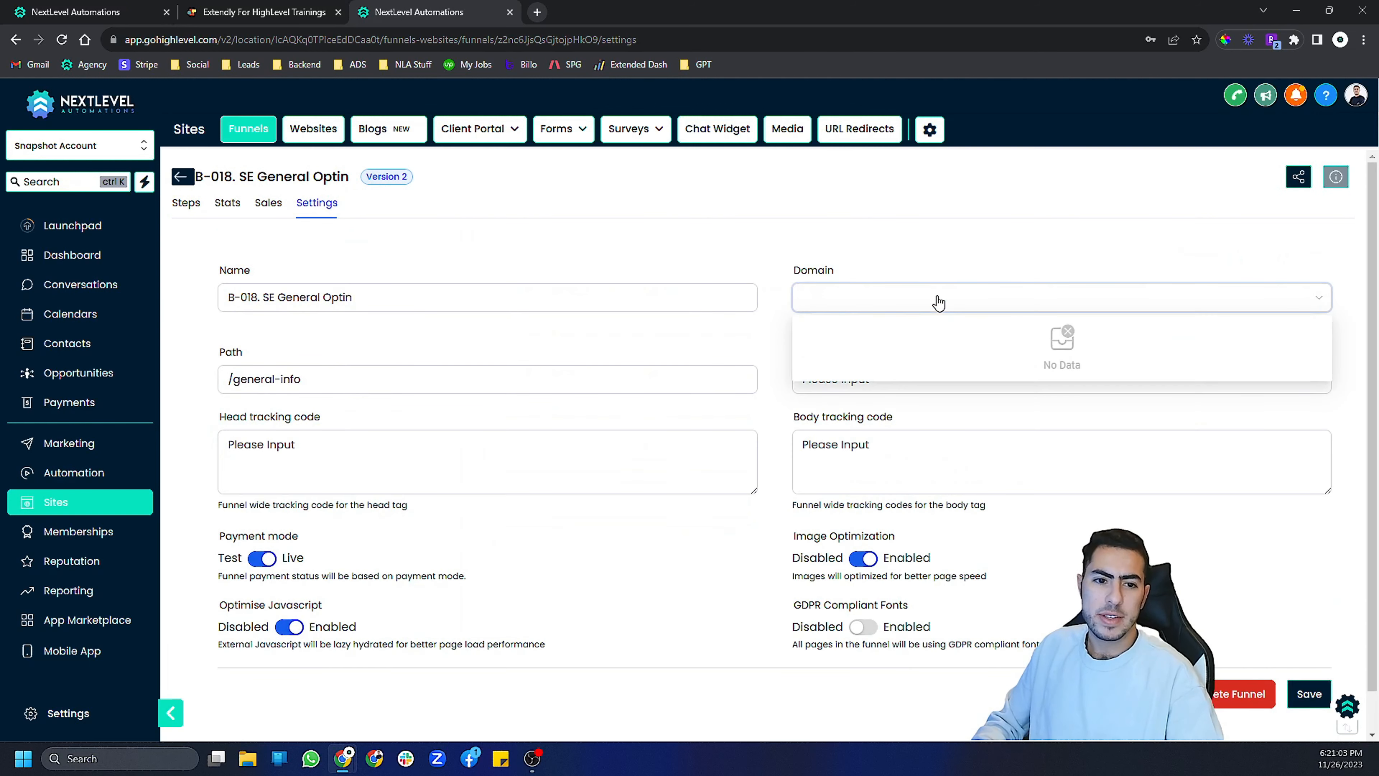
left_click(864, 259)
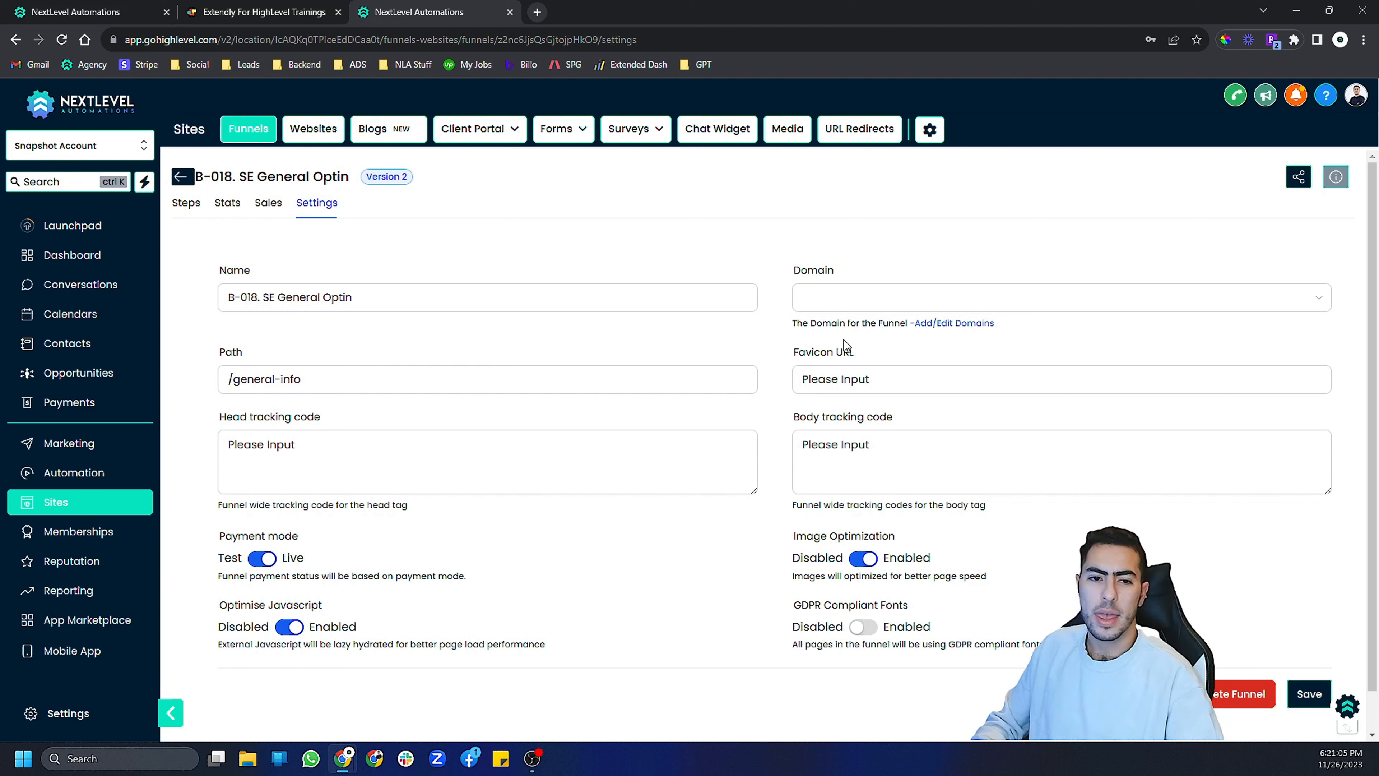
left_click(929, 304)
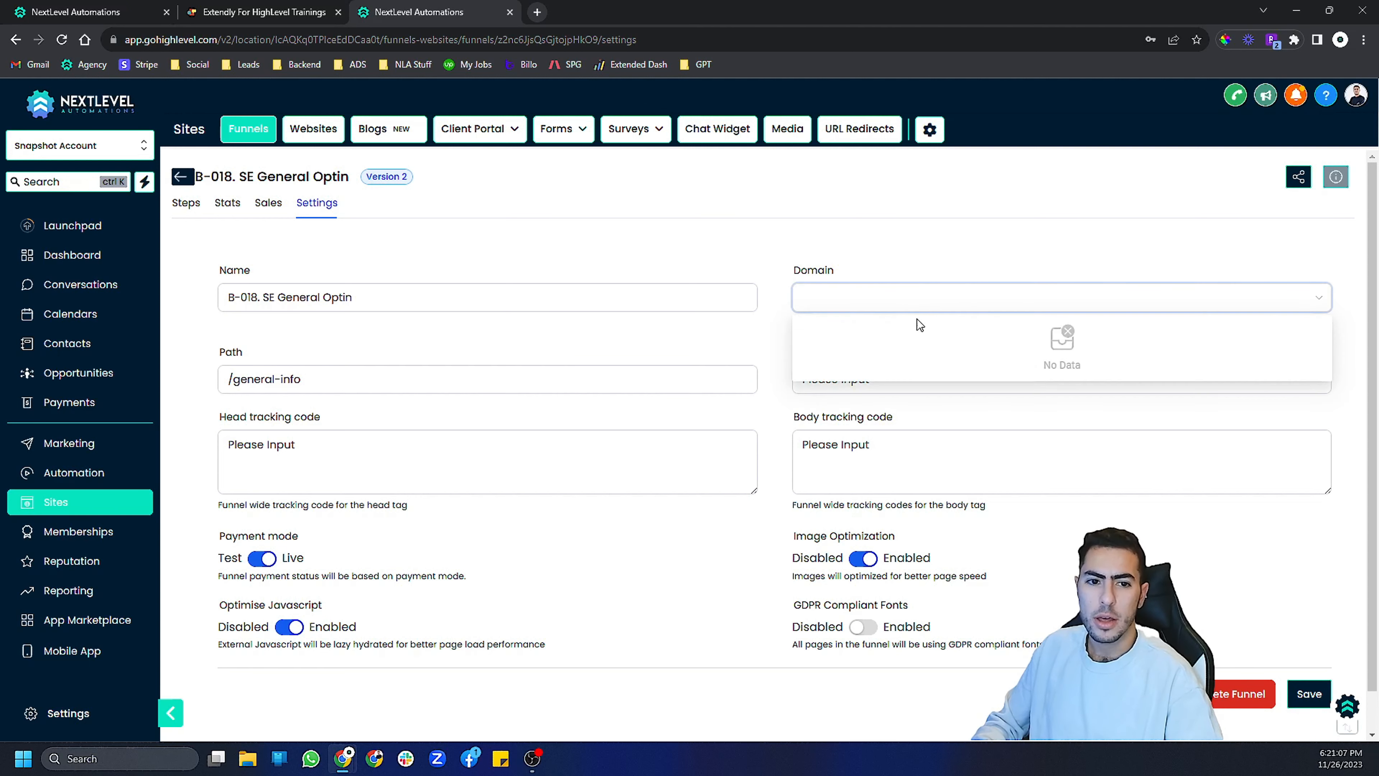
left_click(902, 299)
left_click(1308, 694)
- Open the Info step's publishing settings and examine its step URL
left_click(187, 203)
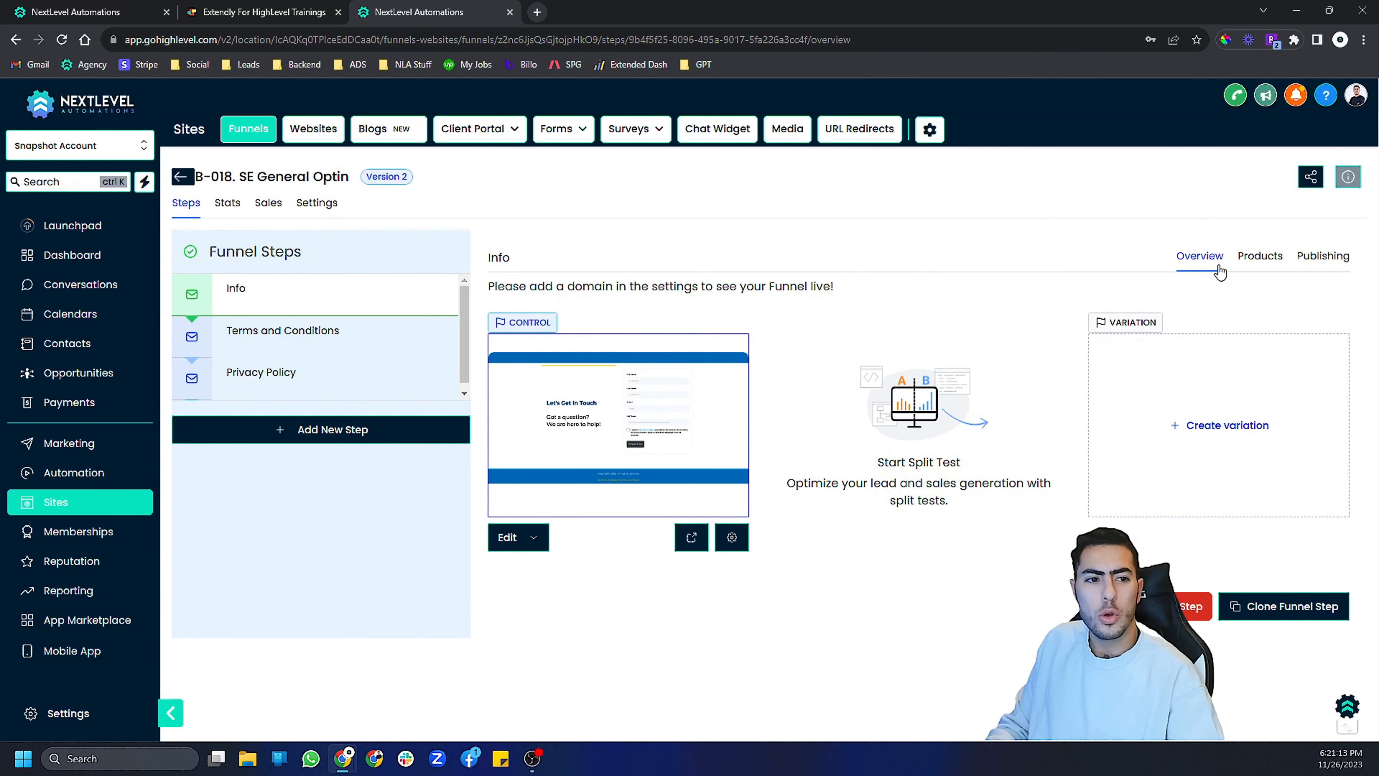
left_click(1323, 255)
left_click(658, 385)
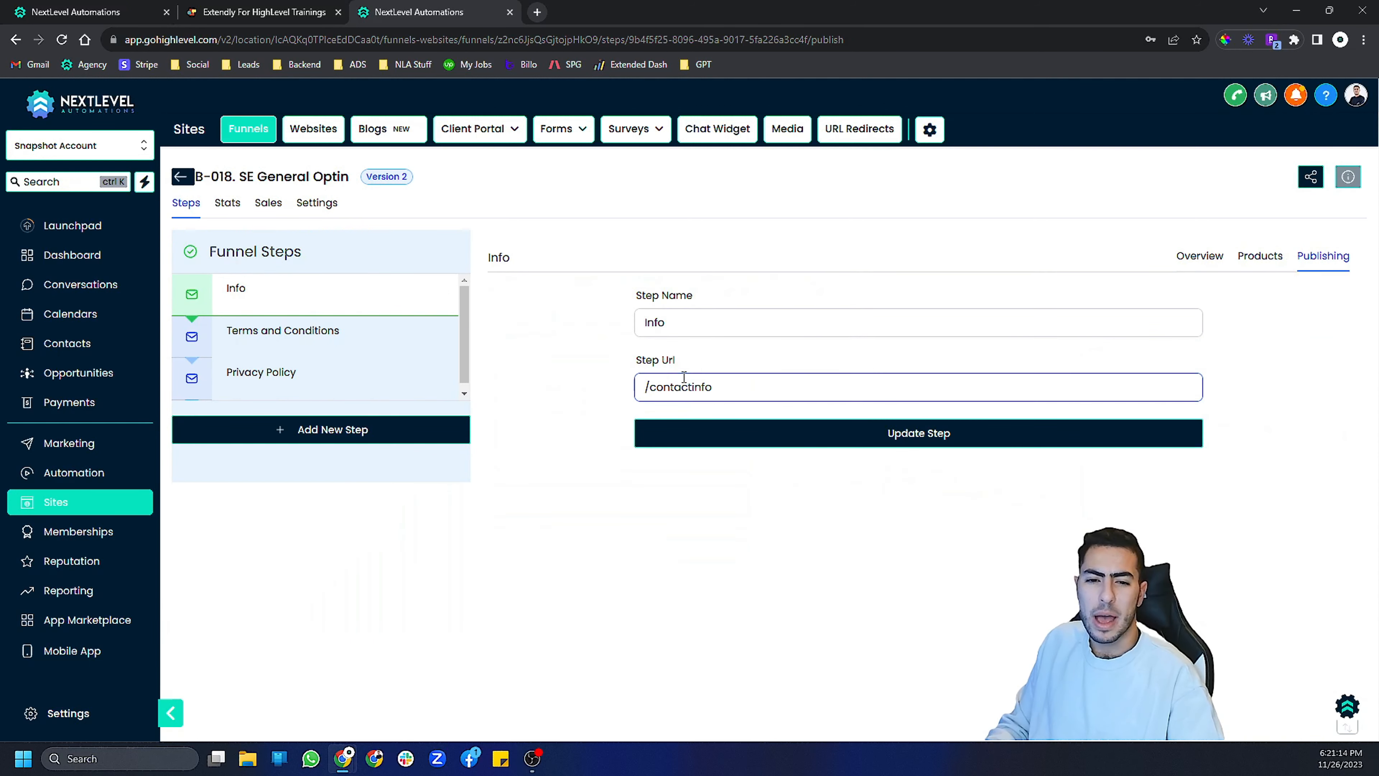
double_click(652, 387)
key("End")
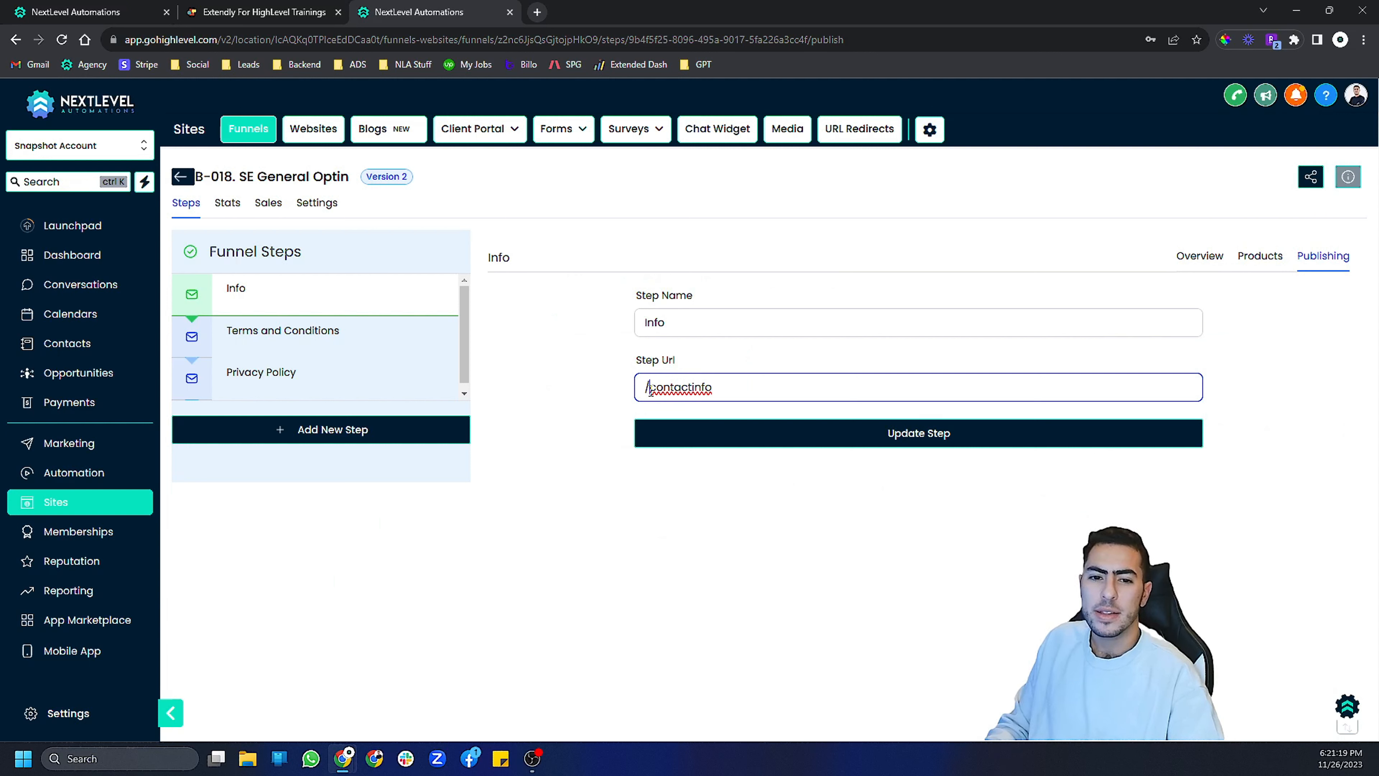
left_click(728, 395)
double_click(720, 387)
left_click(724, 385)
key("shift+Left")
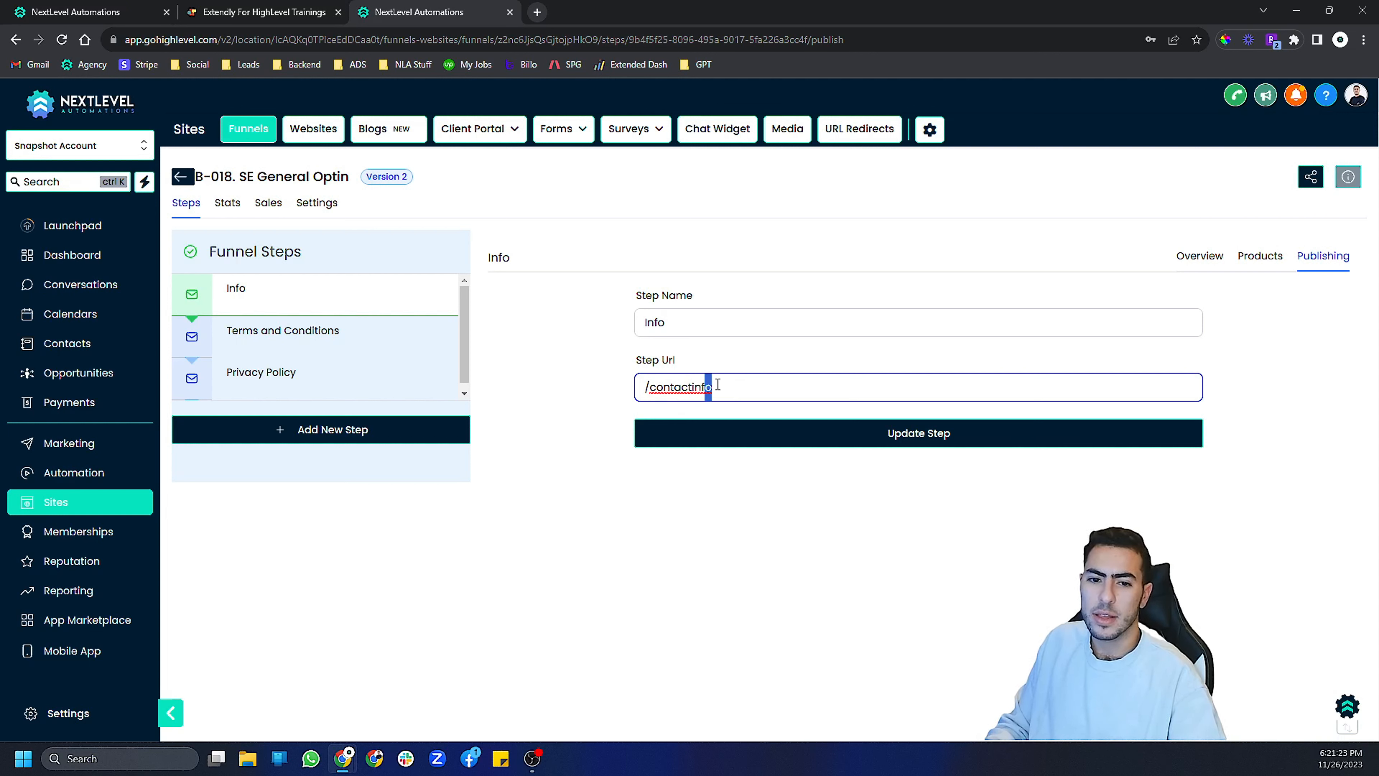
left_click(611, 405)
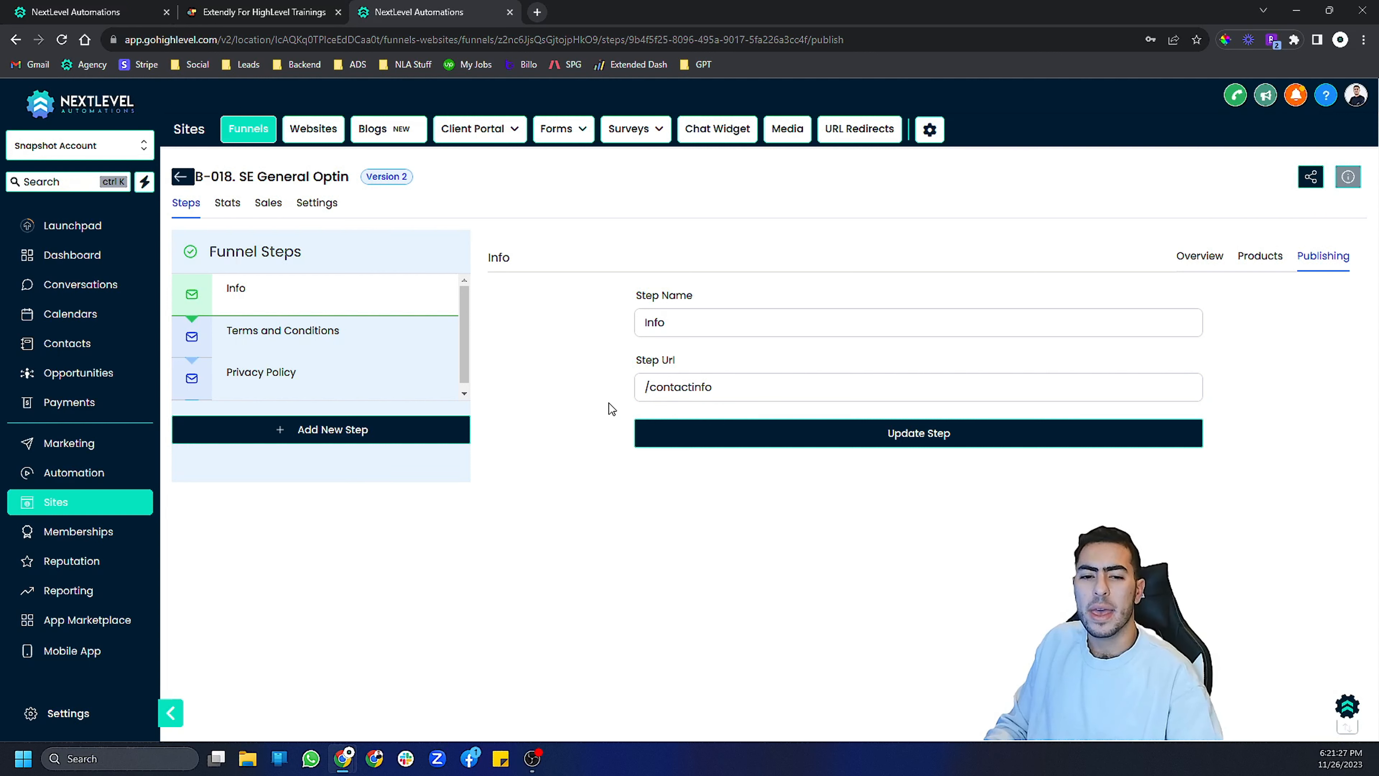
left_click(657, 383)
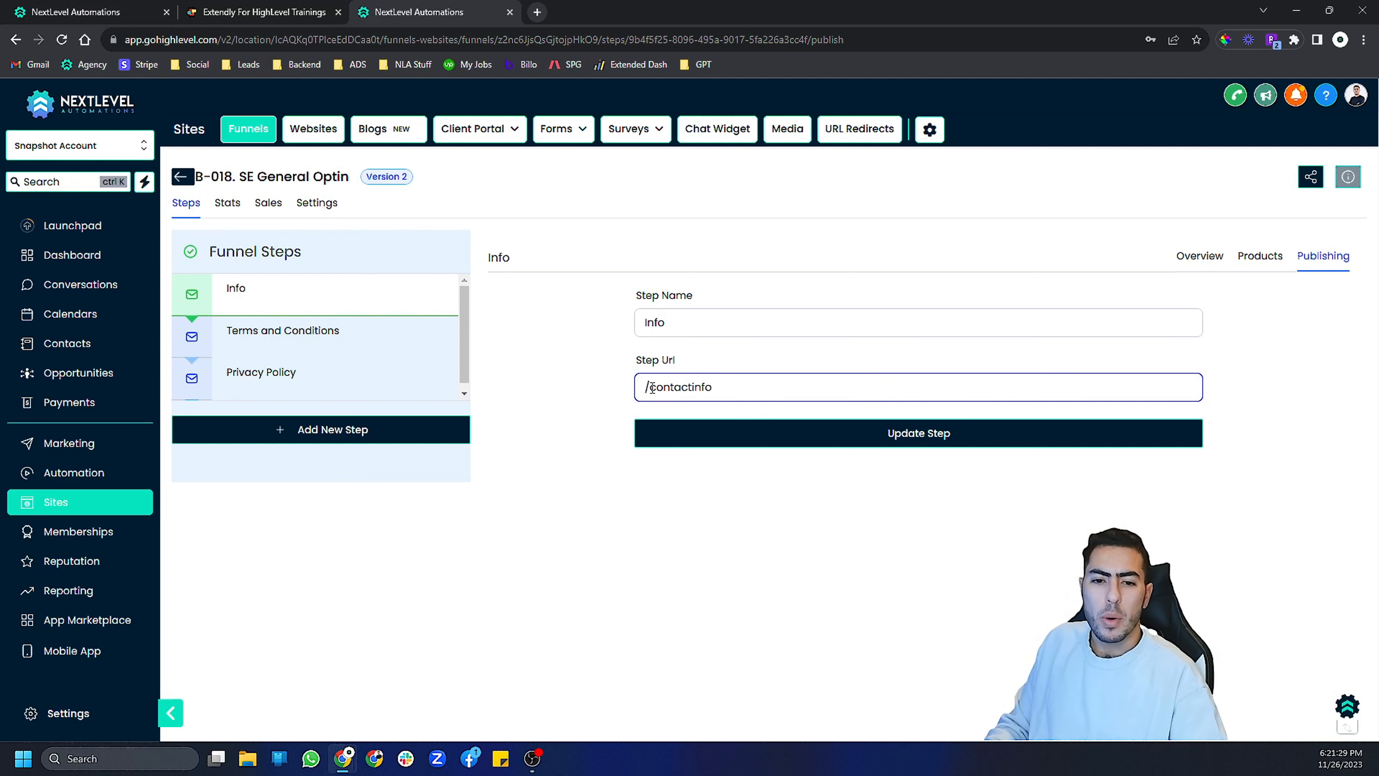
left_click_drag(651, 387, 701, 392)
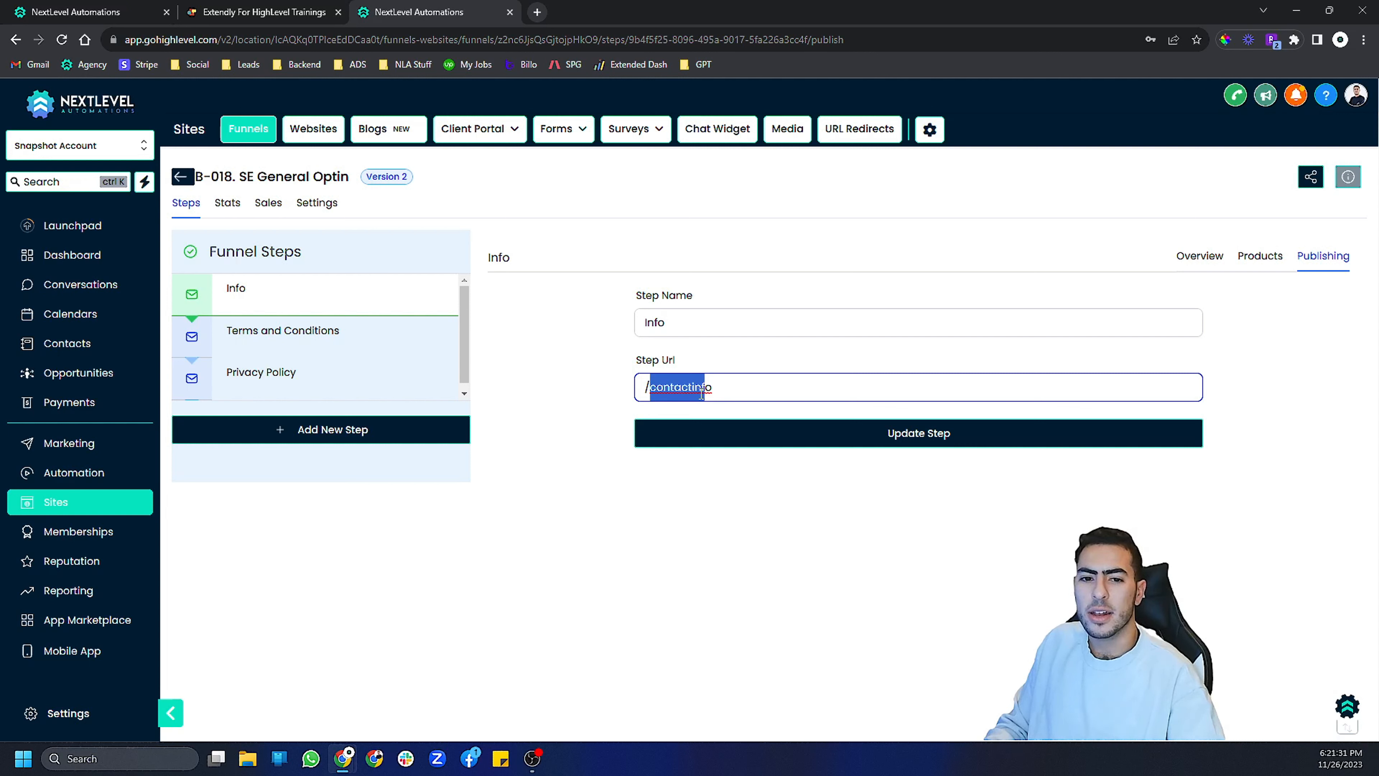
left_click_drag(691, 390, 720, 387)
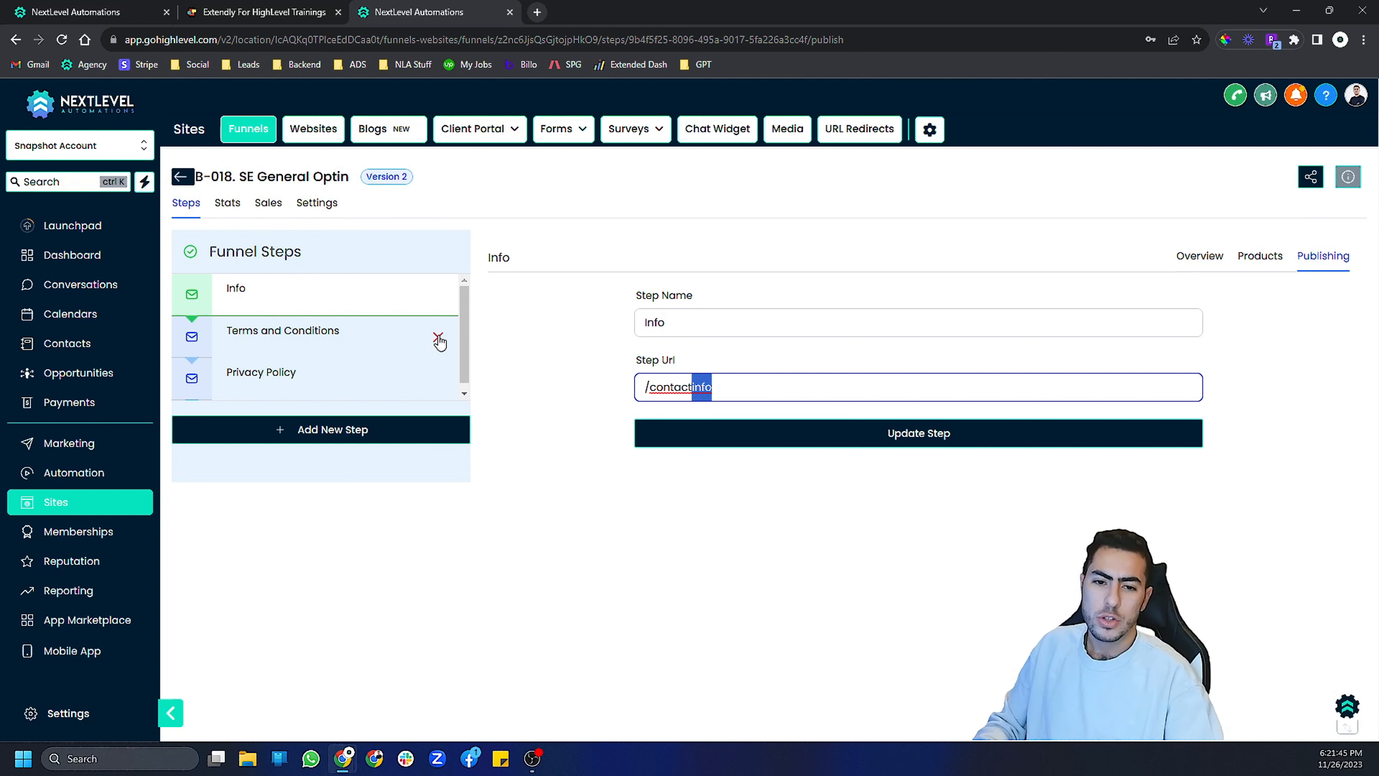
- Open the Terms and Conditions step and preview its page in a new tab
left_click(323, 348)
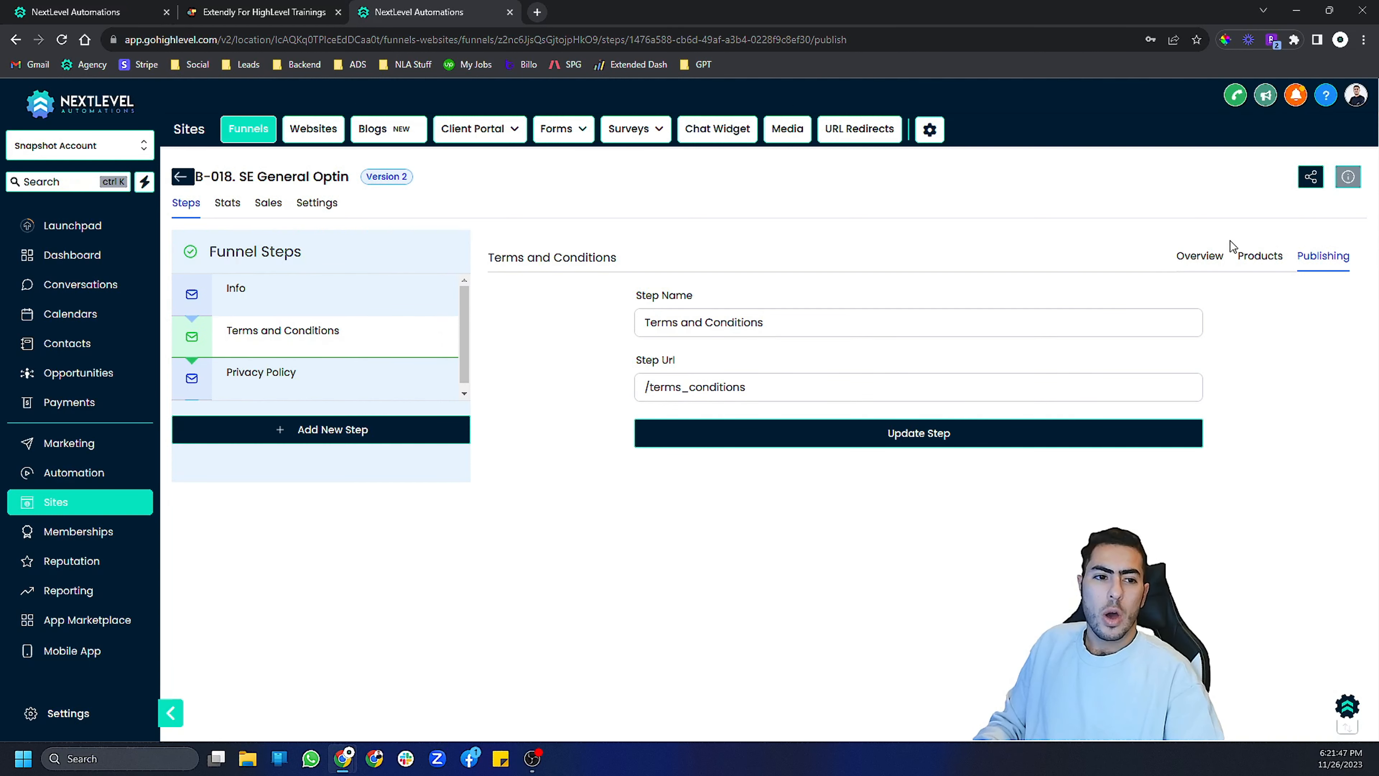
left_click(1208, 255)
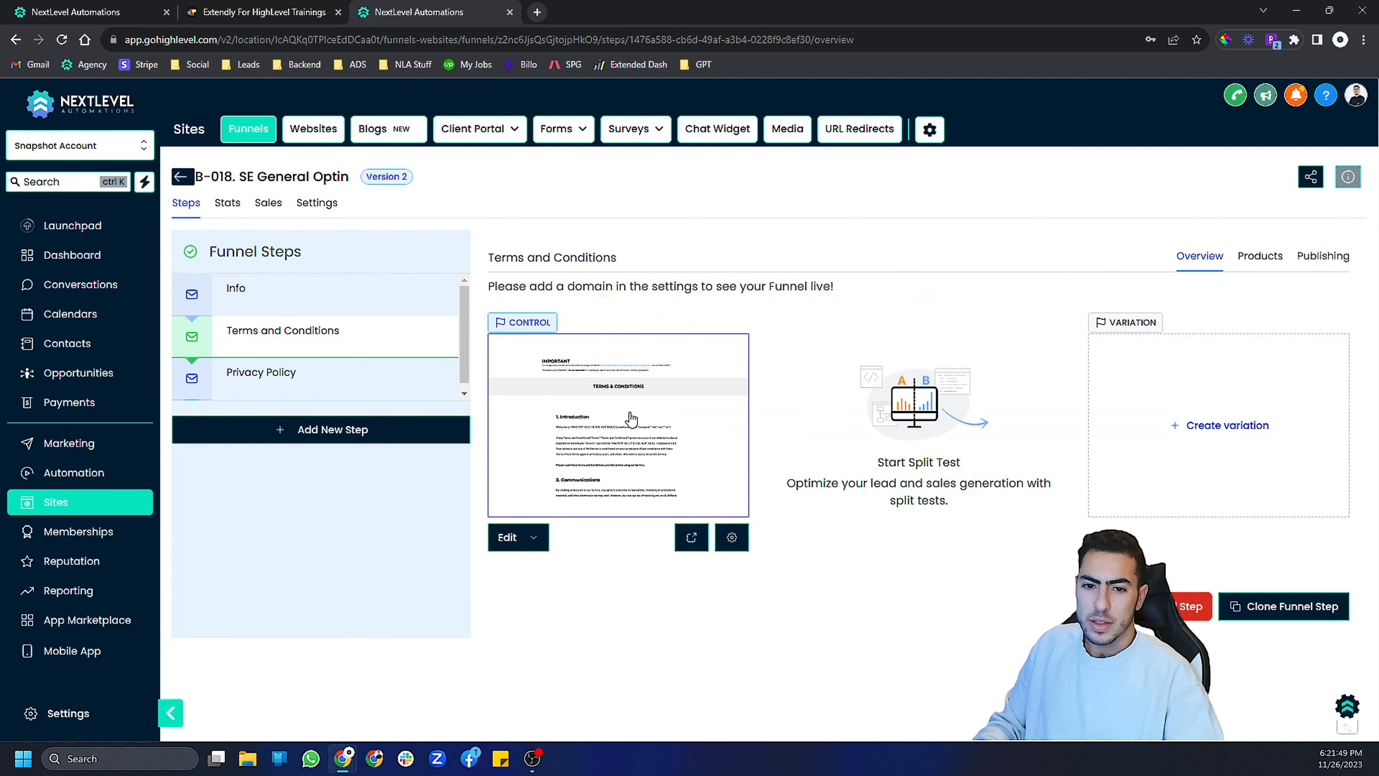
left_click(691, 536)
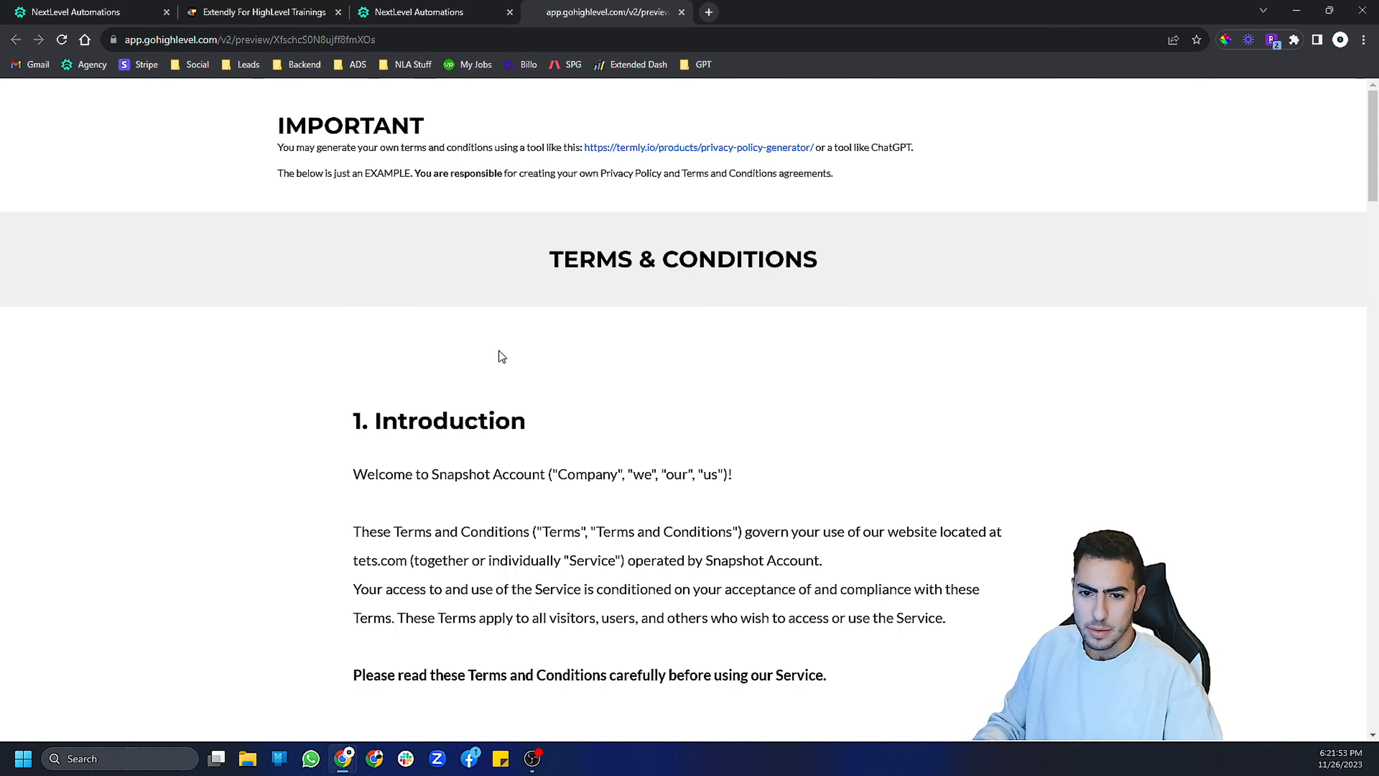
scroll(501, 356, "down", 2)
scroll(482, 345, "up", 2)
left_click_drag(440, 148, 814, 183)
left_click(841, 177)
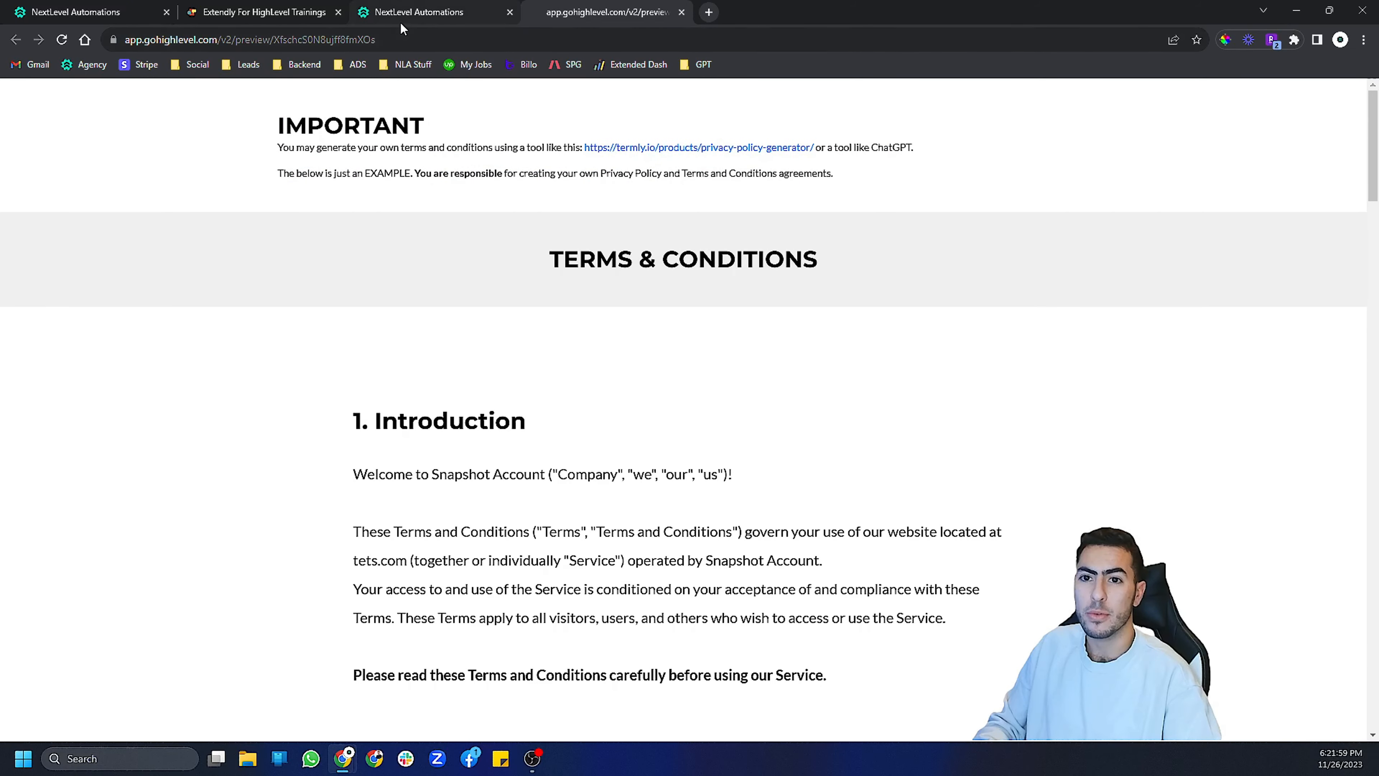
- Review the Terms and Conditions preview text, comparing it with the Privacy Policy step in the funnel tab
left_click(413, 12)
left_click(334, 388)
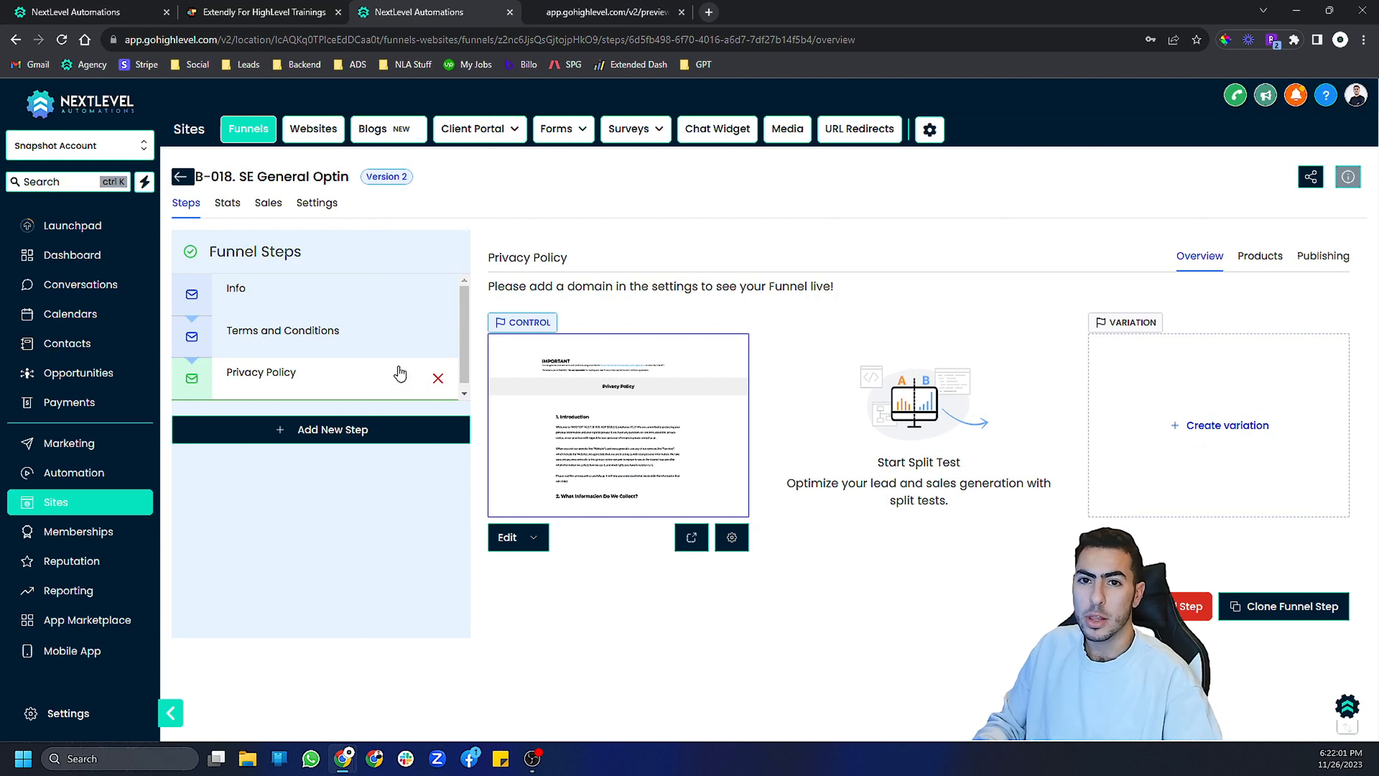
left_click(602, 12)
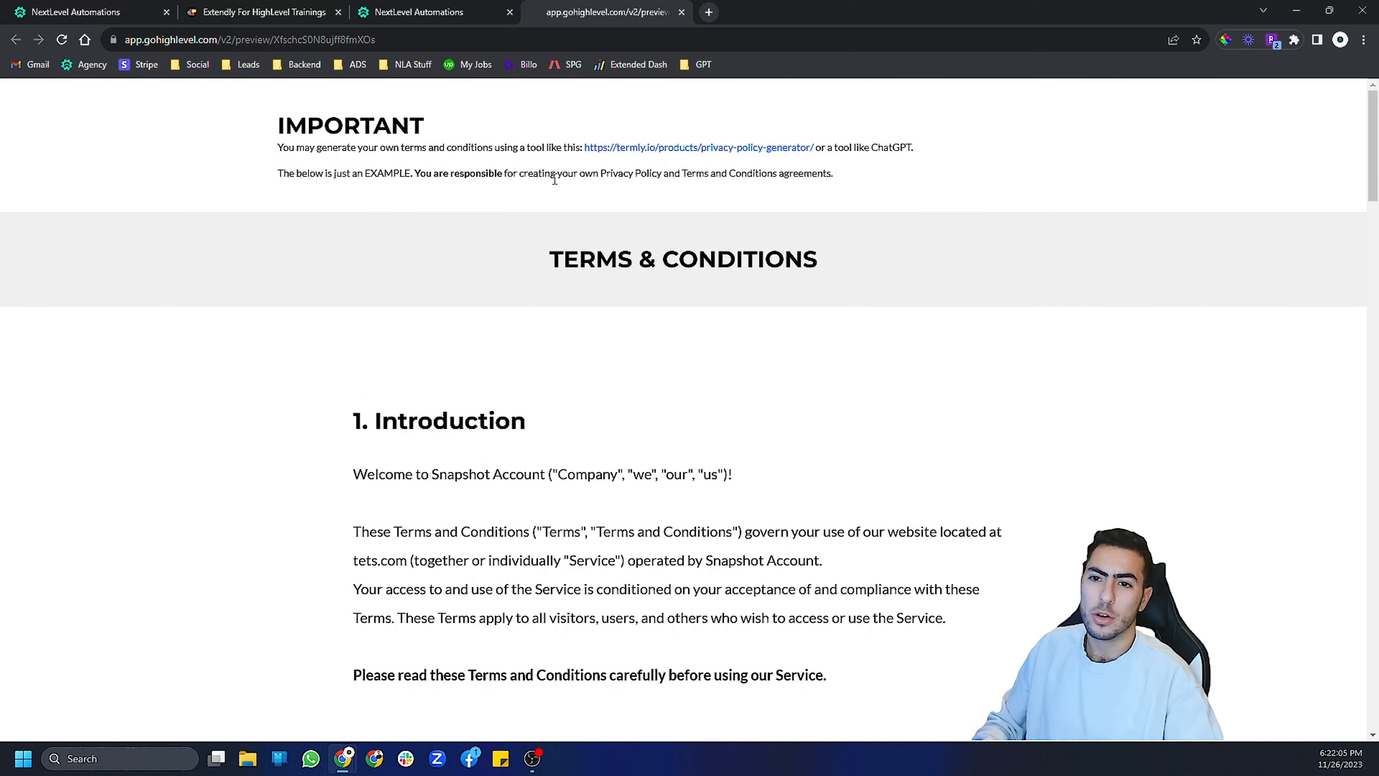
left_click(436, 7)
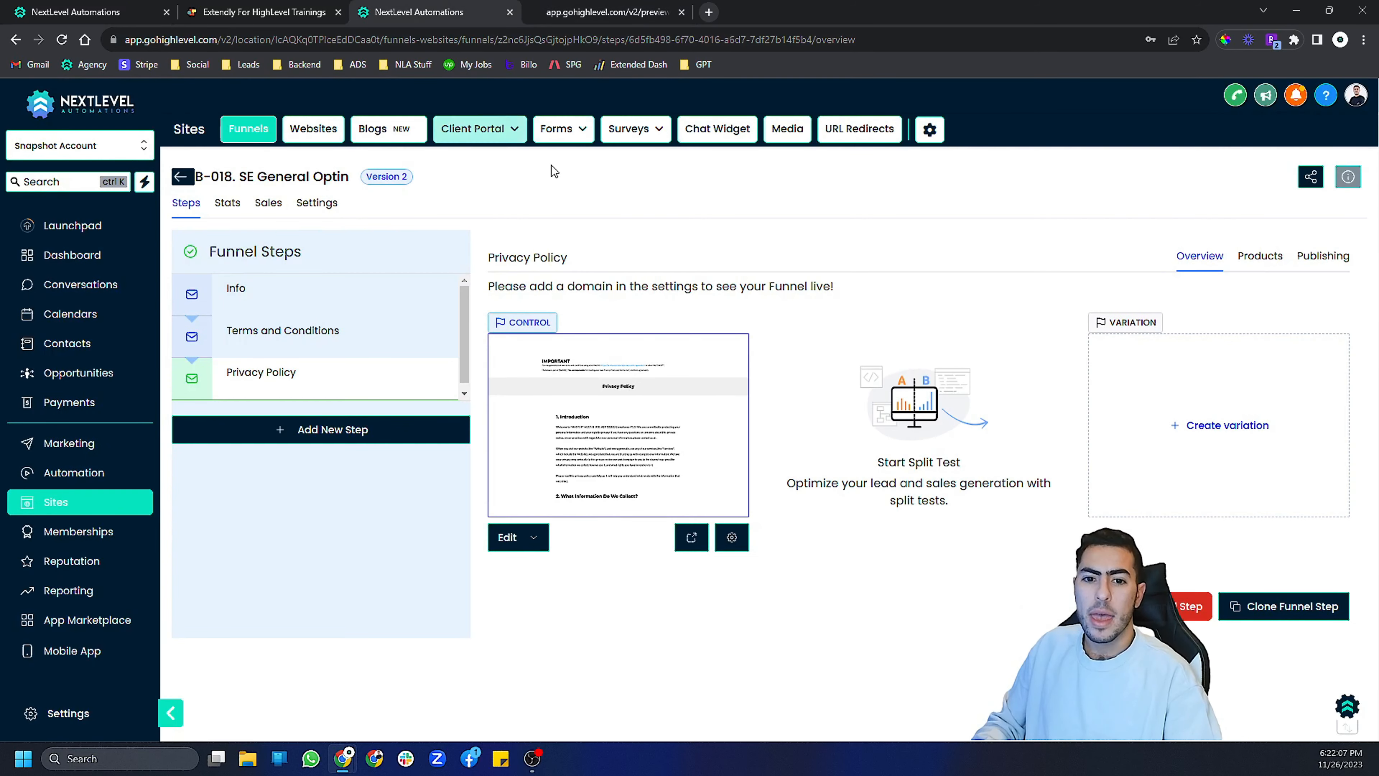
left_click(606, 12)
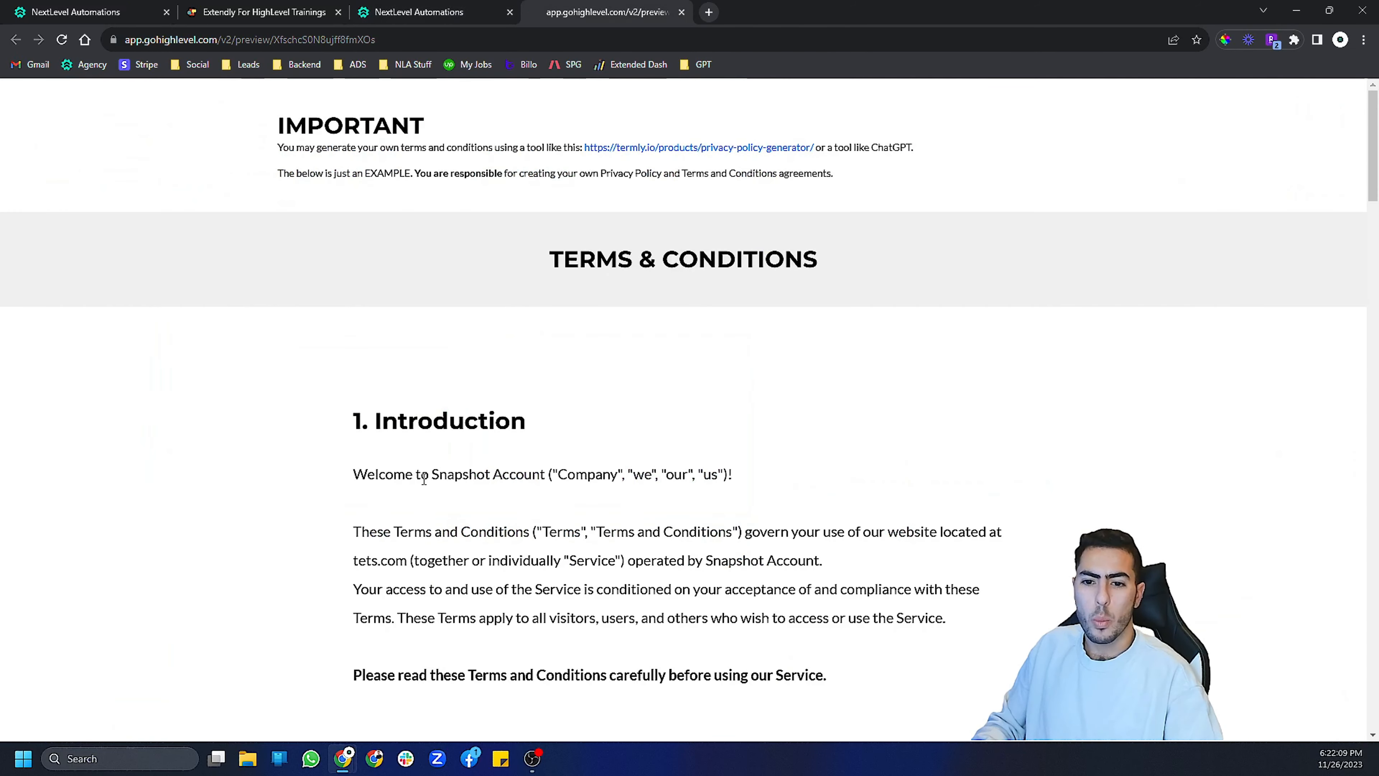
left_click_drag(432, 478, 517, 477)
left_click(541, 481)
left_click(516, 475)
left_click(437, 12)
left_click(599, 7)
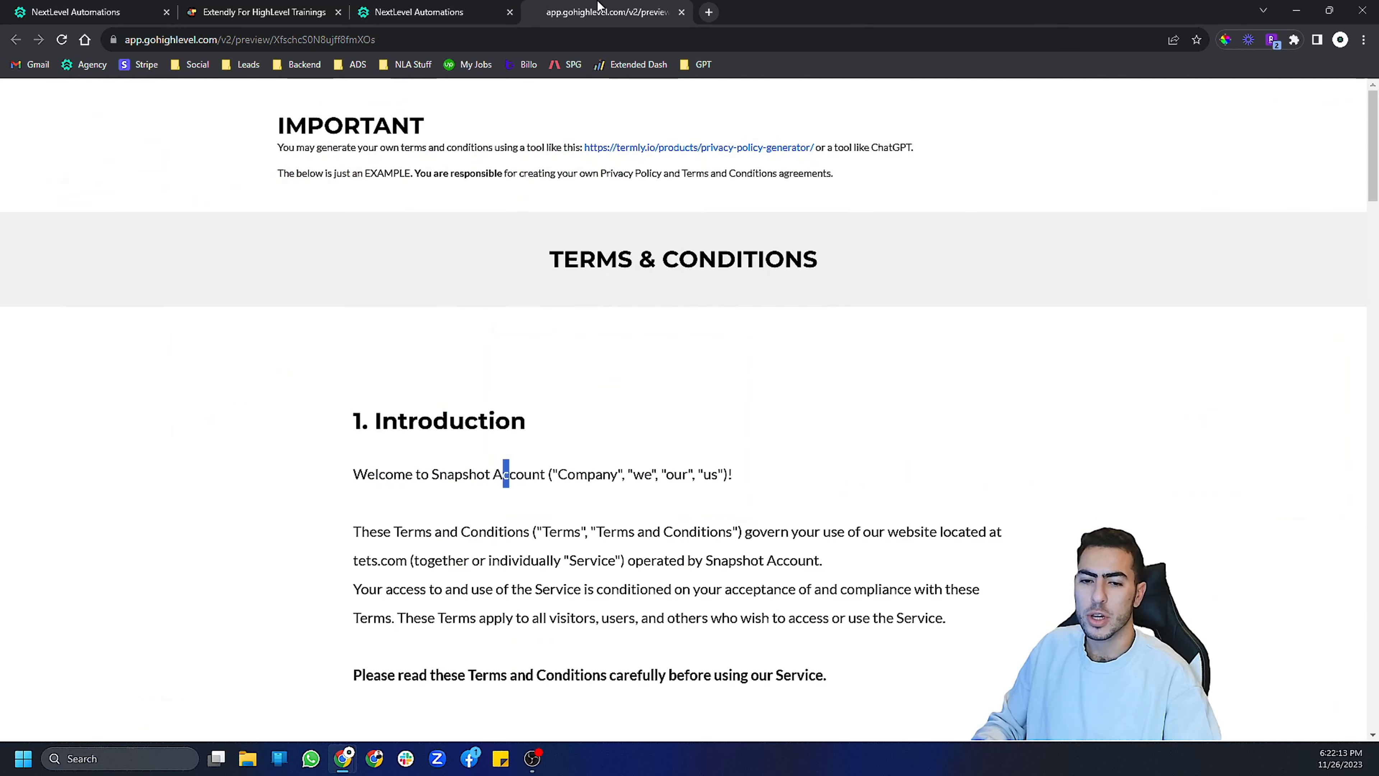
left_click_drag(439, 479, 525, 478)
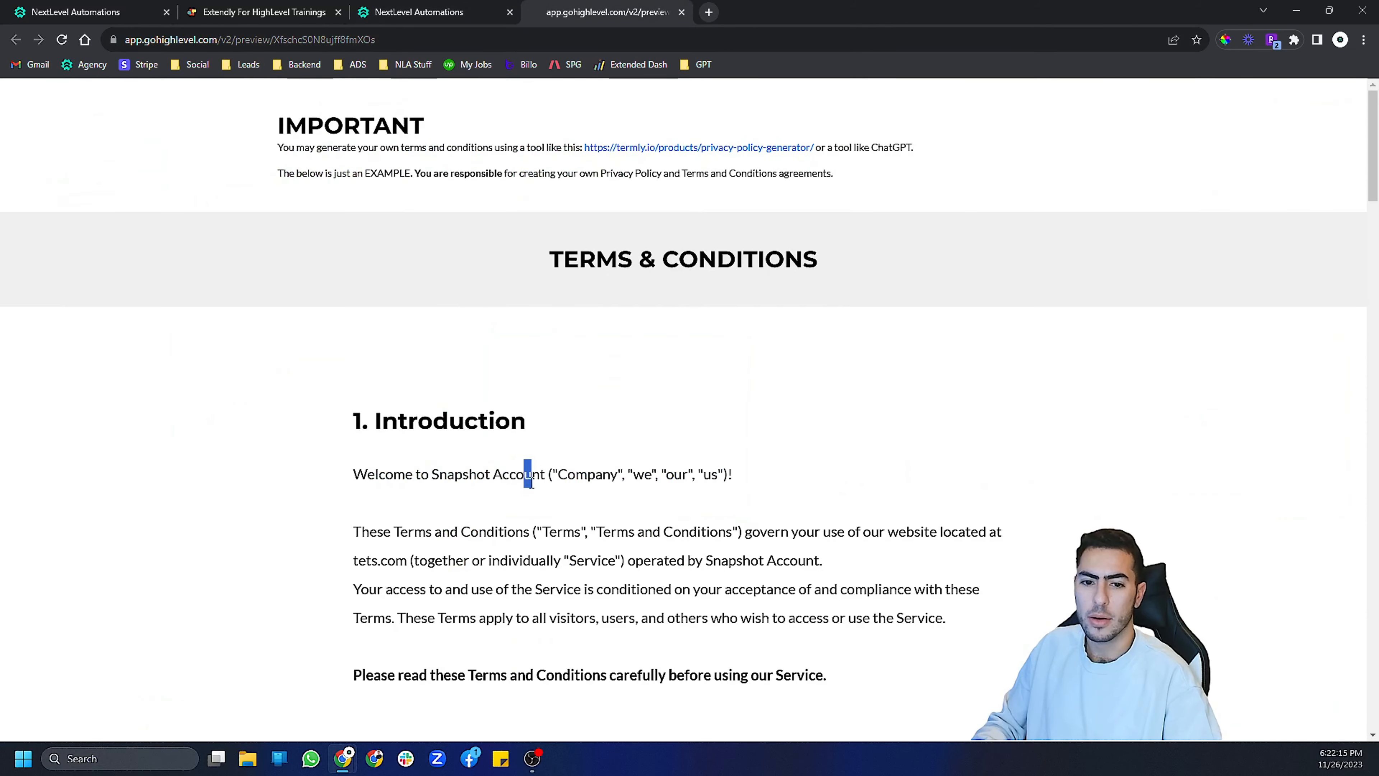
scroll(542, 417, "down", 15)
scroll(553, 410, "down", 15)
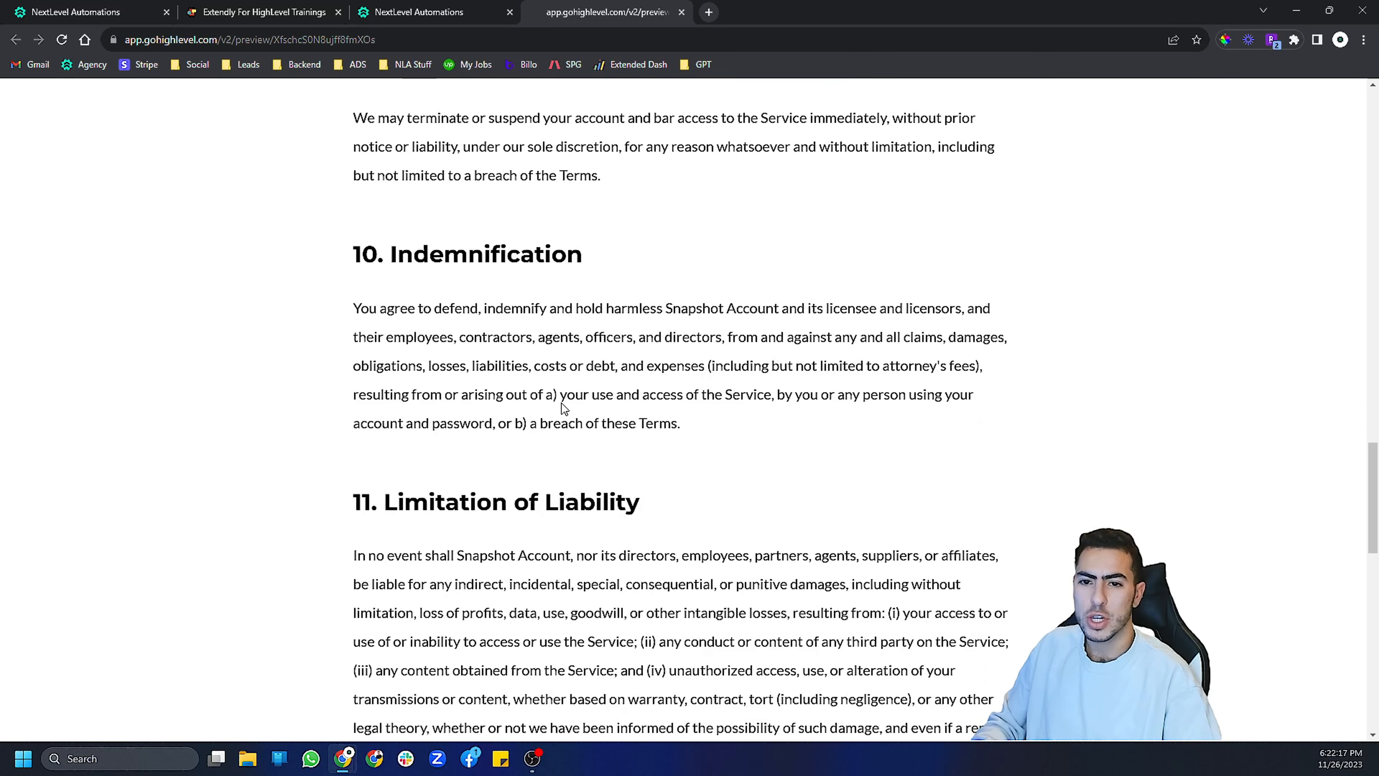
left_click(274, 6)
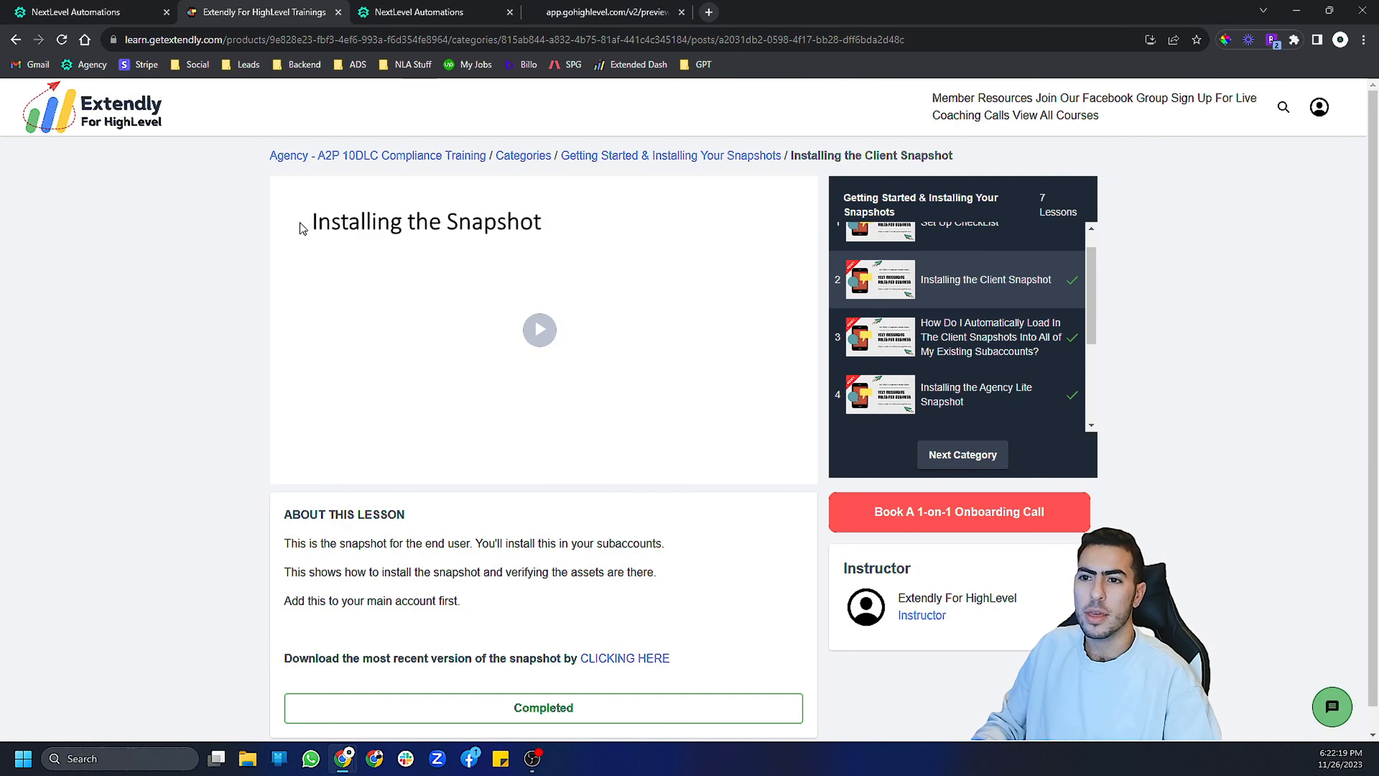
left_click(603, 12)
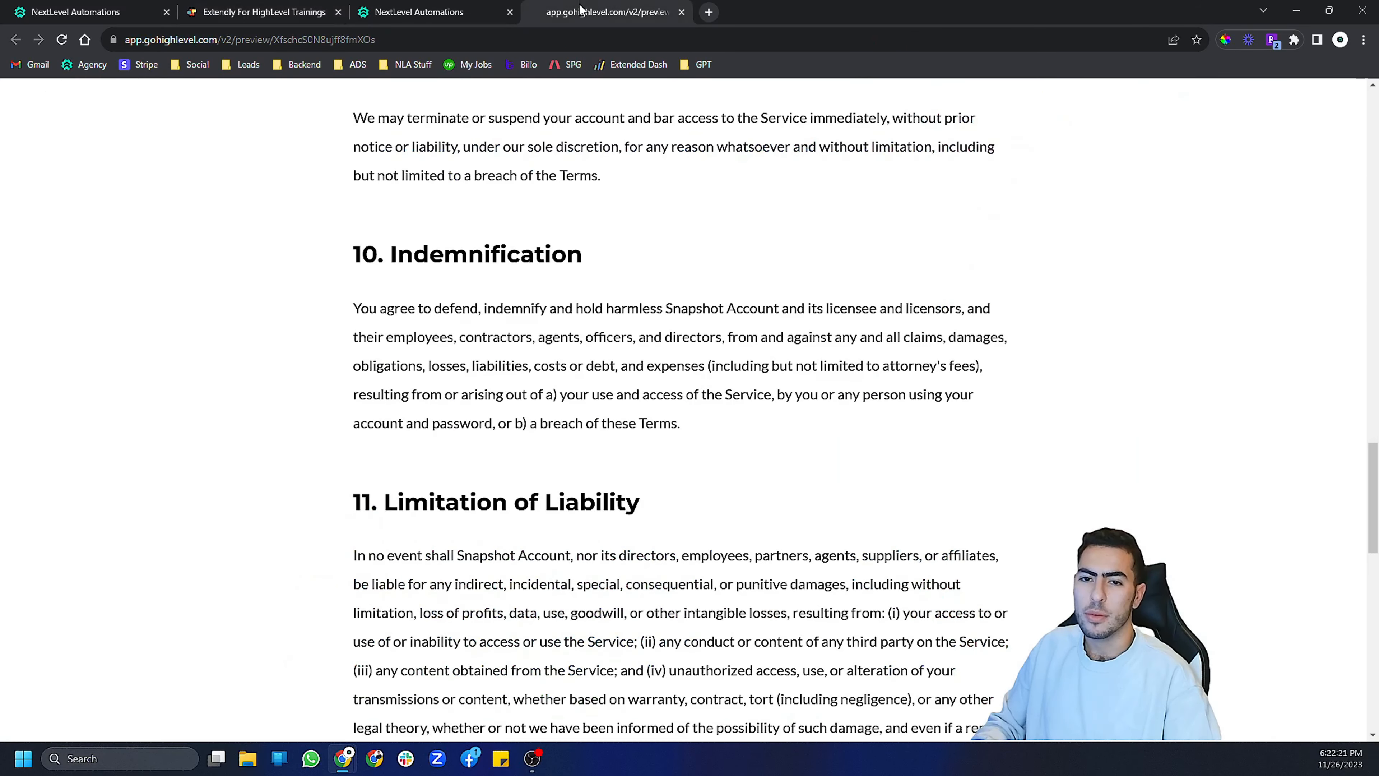
left_click(480, 15)
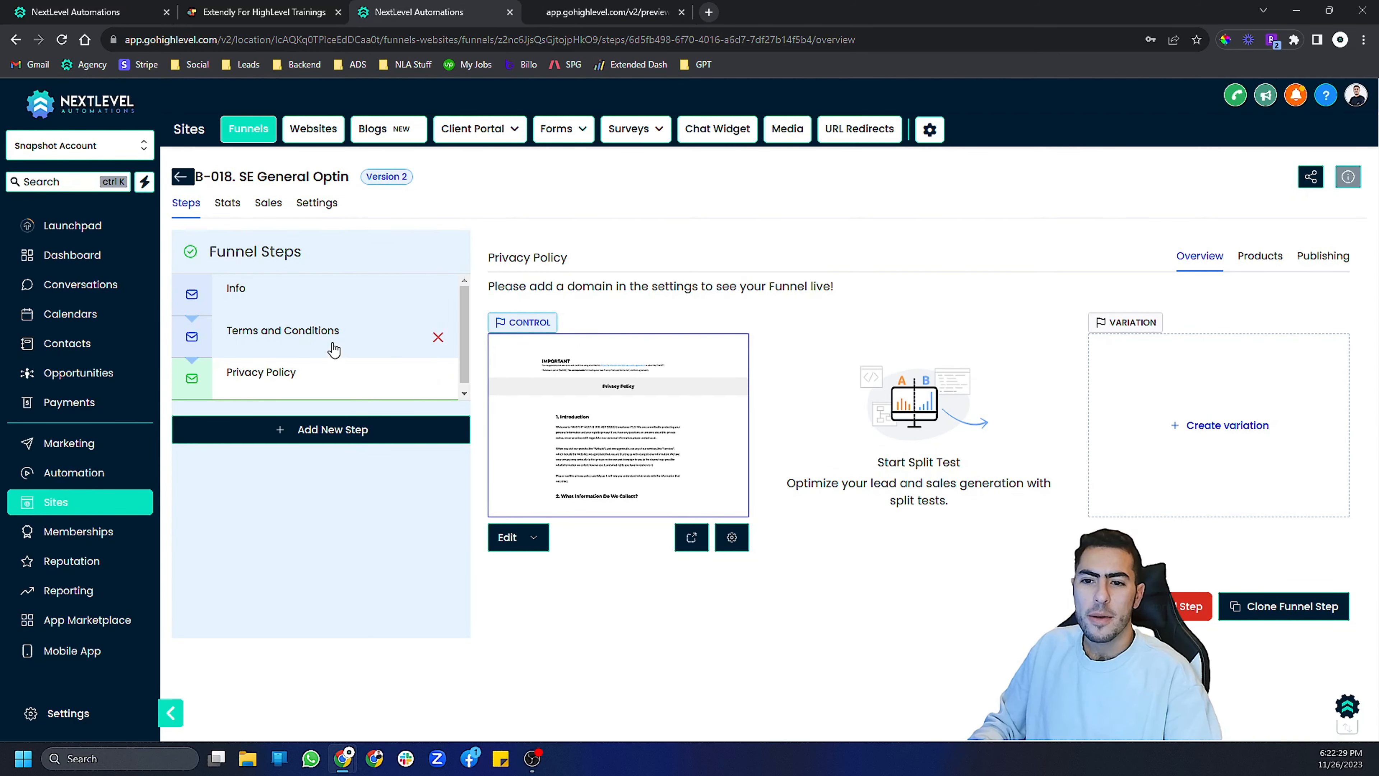
- Browse the funnel steps' overview and publishing settings, returning to the Info step overview
left_click(334, 349)
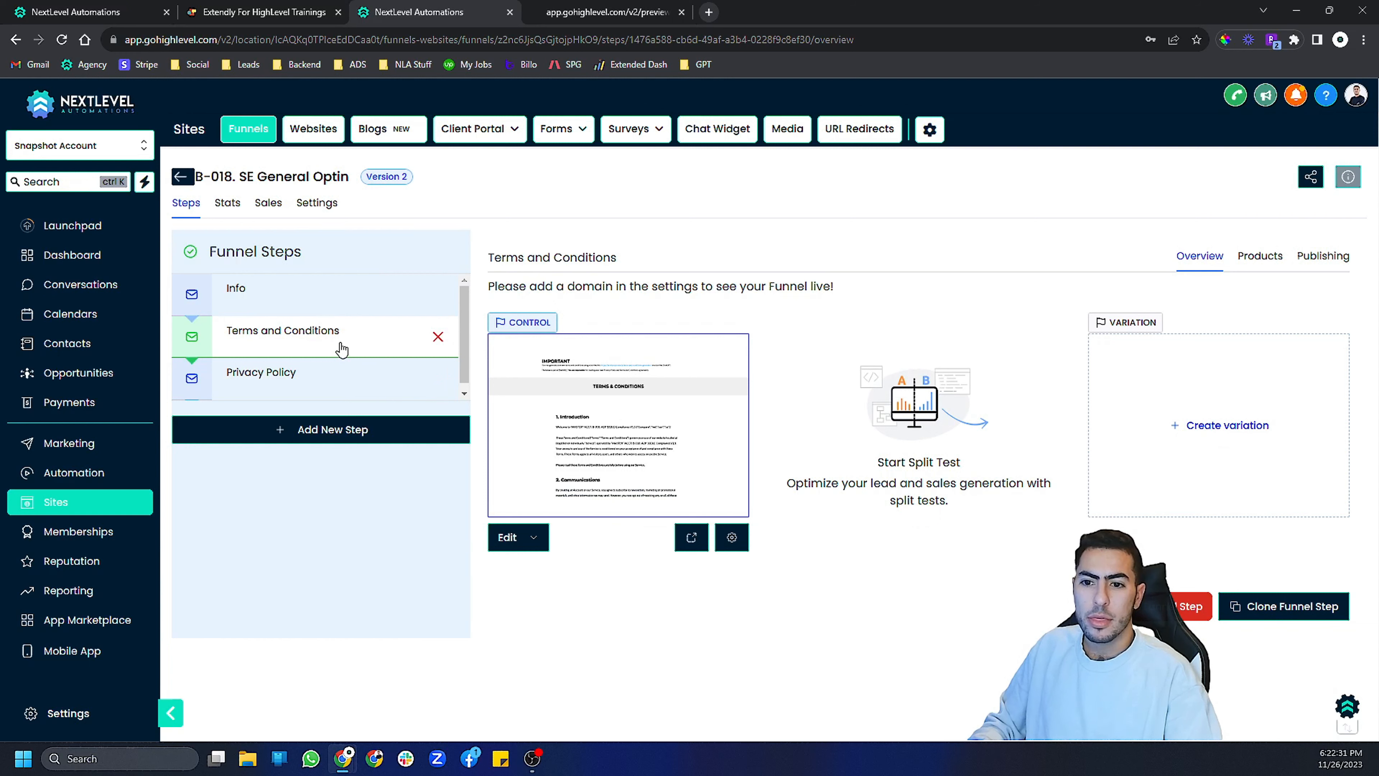
left_click(330, 380)
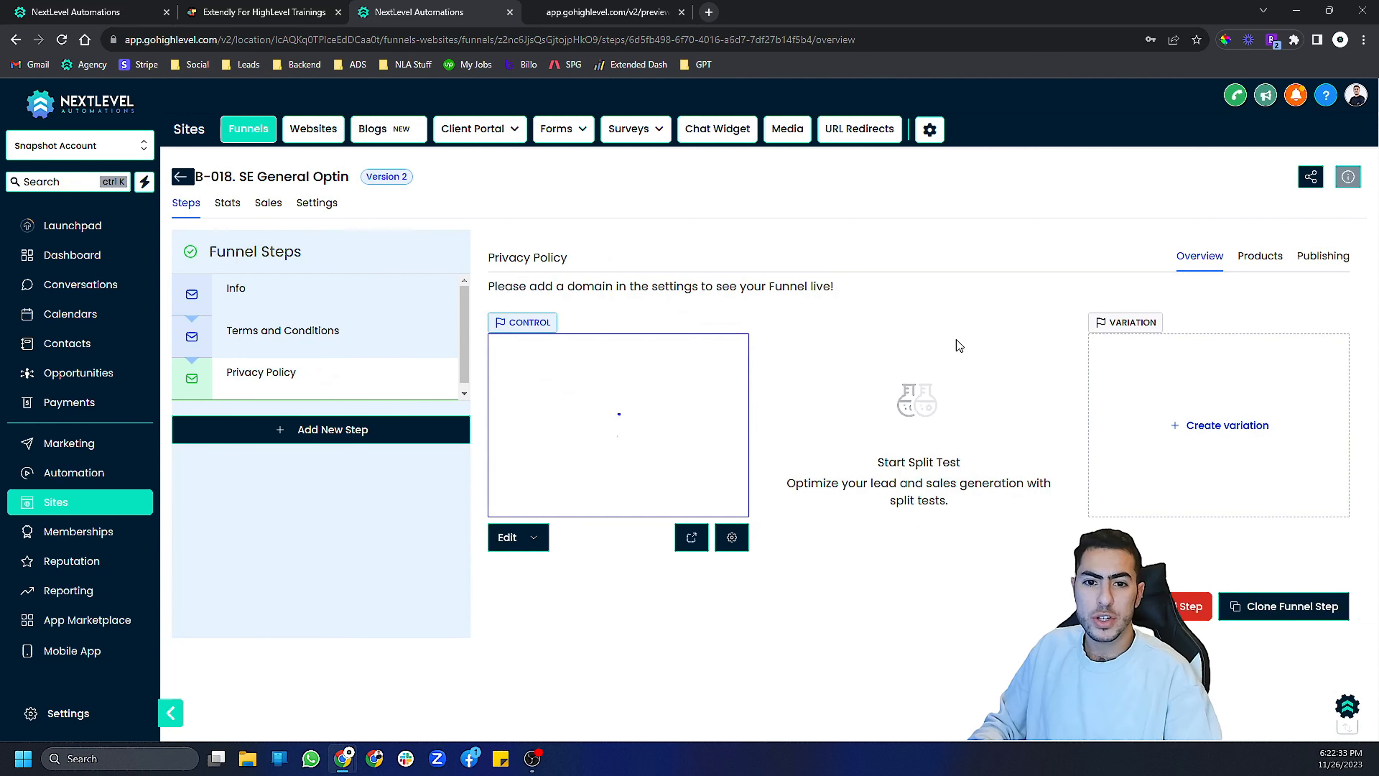
left_click(1341, 260)
left_click(380, 337)
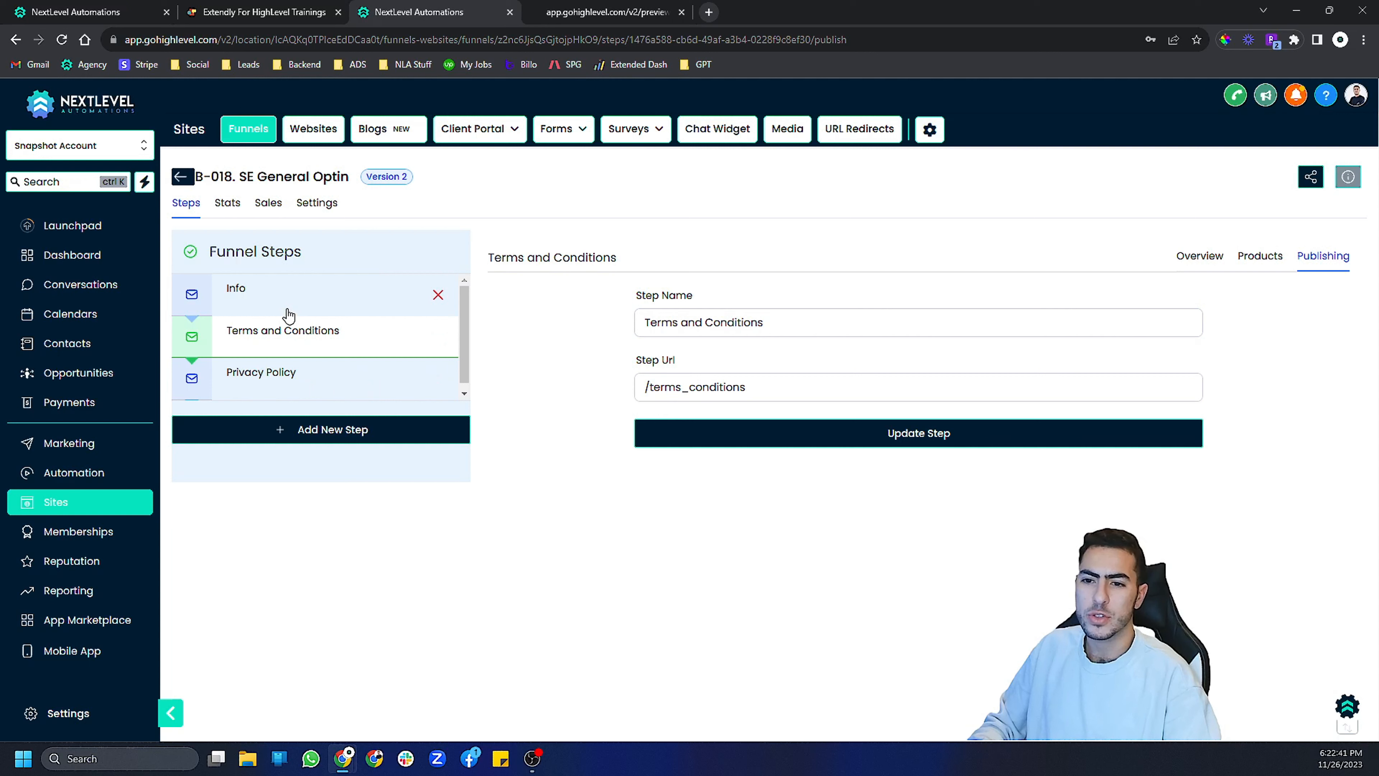
left_click(314, 312)
left_click(1206, 267)
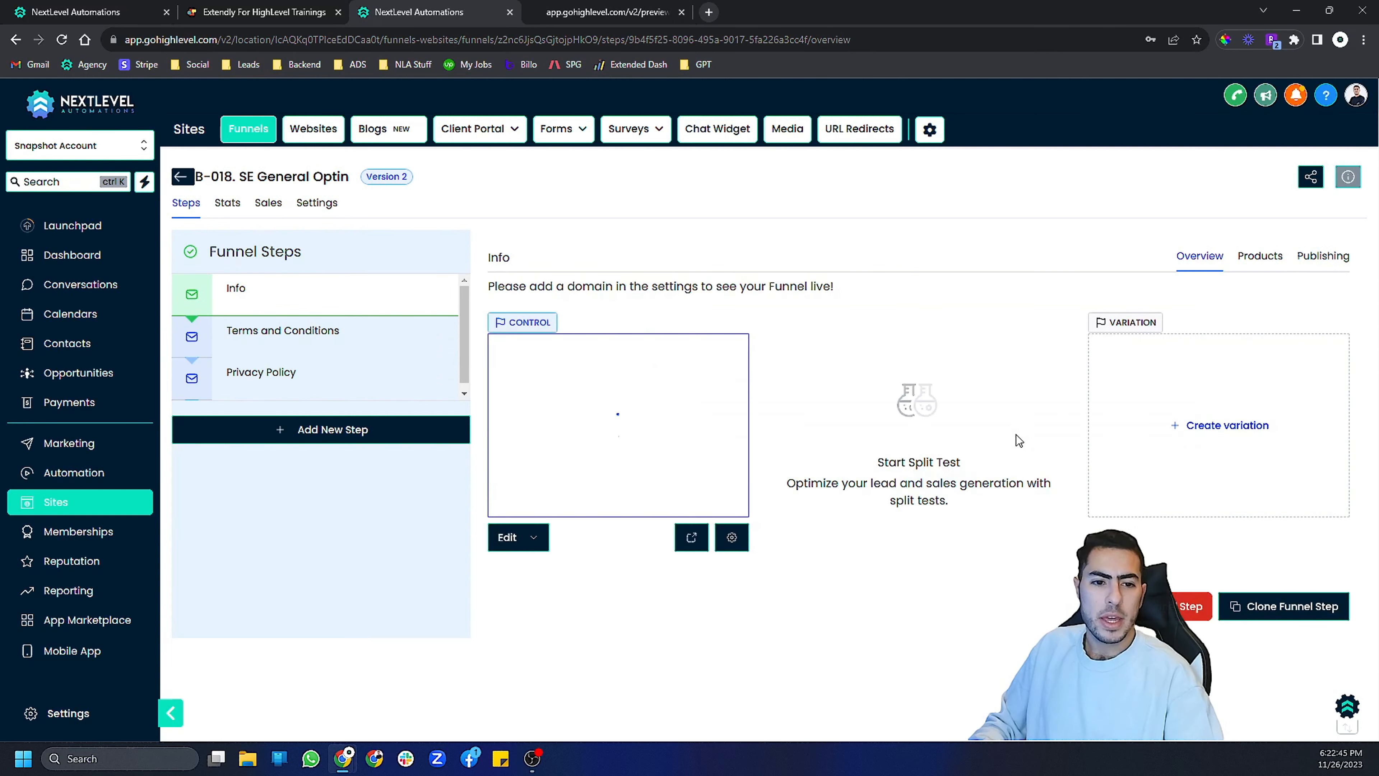
- Preview the Info step page and scroll to its contact form
left_click(691, 538)
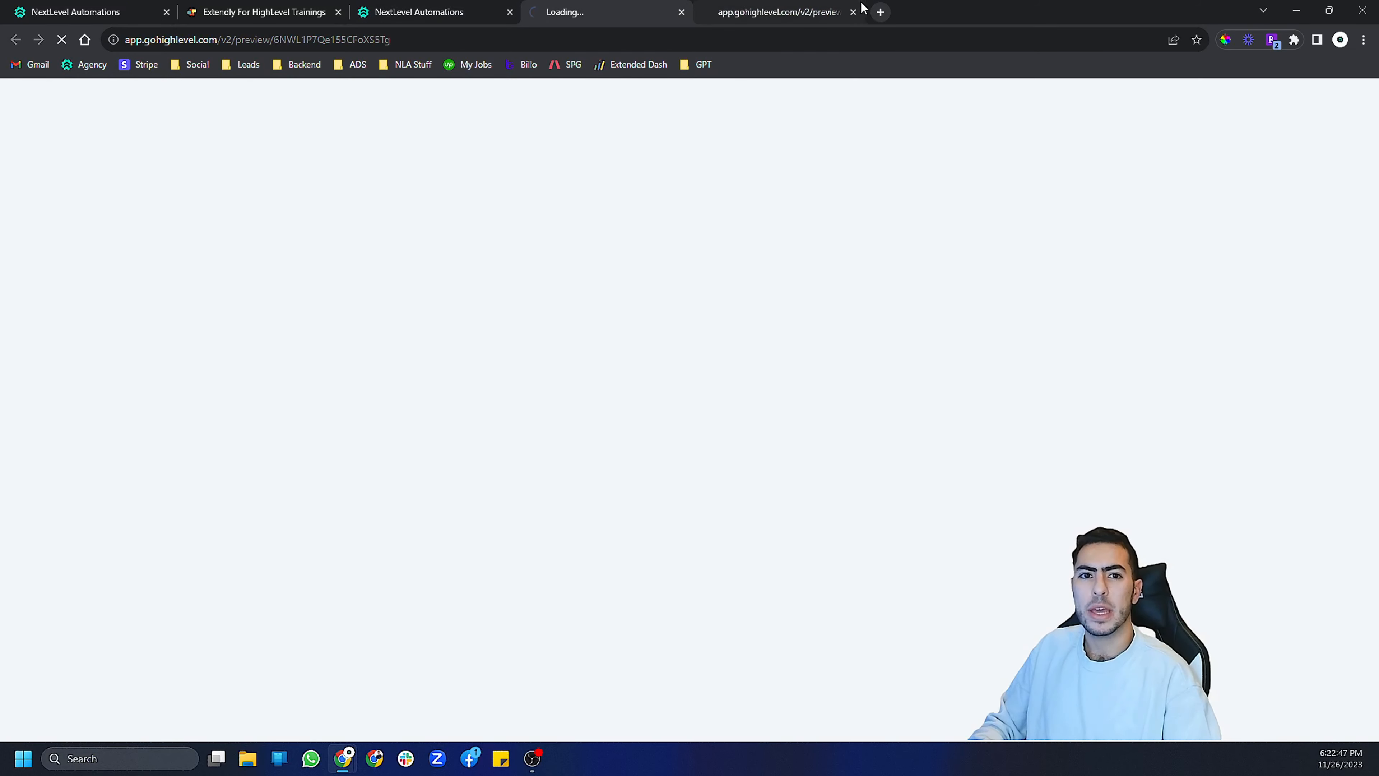
left_click(853, 12)
scroll(690, 353, "down", 1)
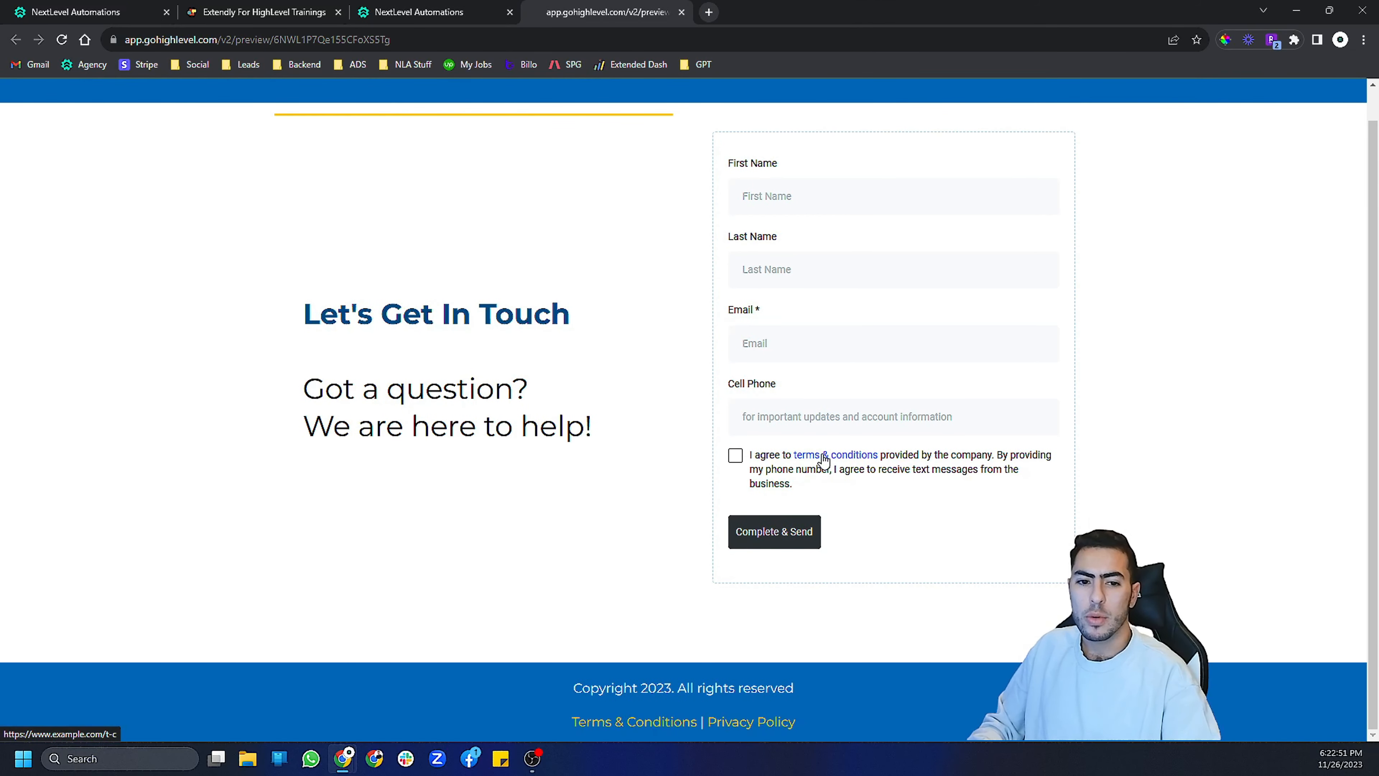
- Examine the preview form's consent checkbox text and the Terms & Conditions footer link
scroll(841, 413, "up", 1)
scroll(850, 418, "down", 1)
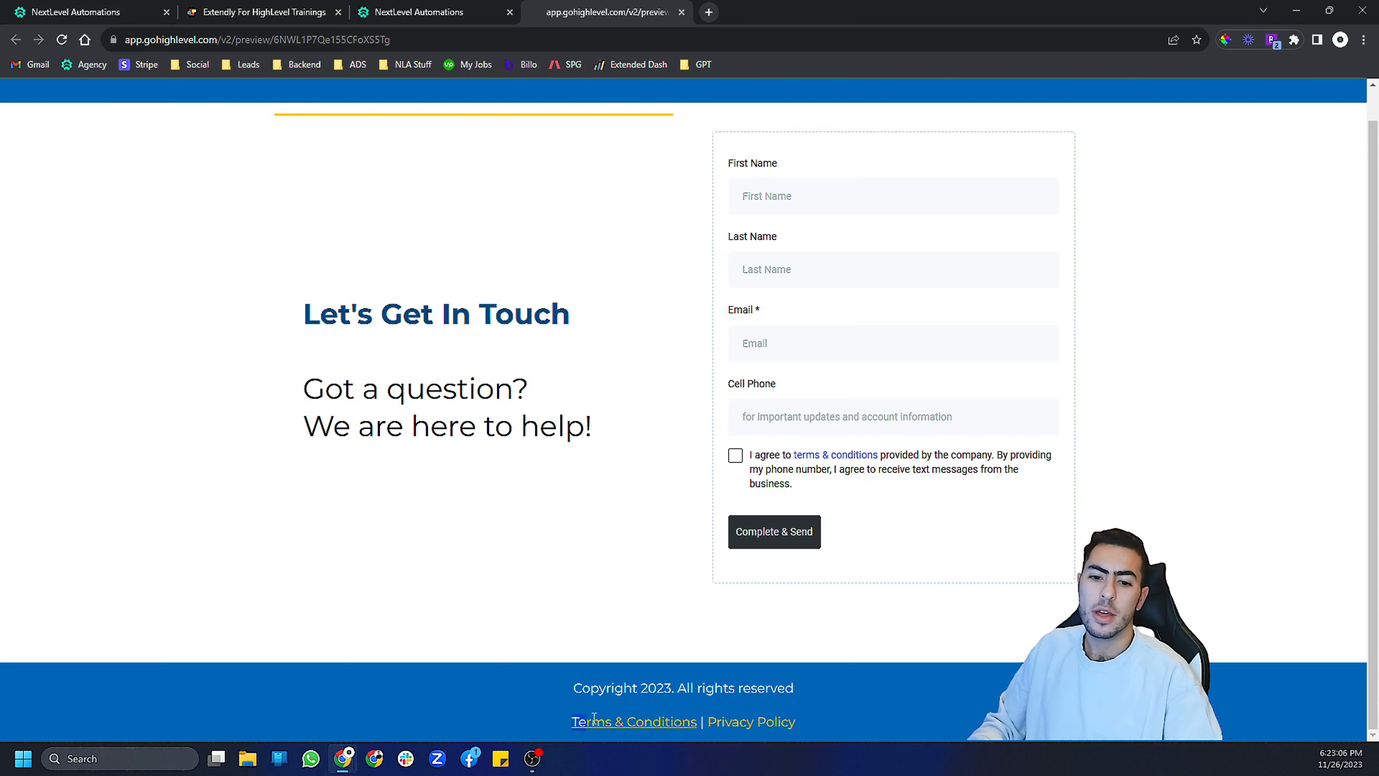
left_click_drag(592, 721, 686, 729)
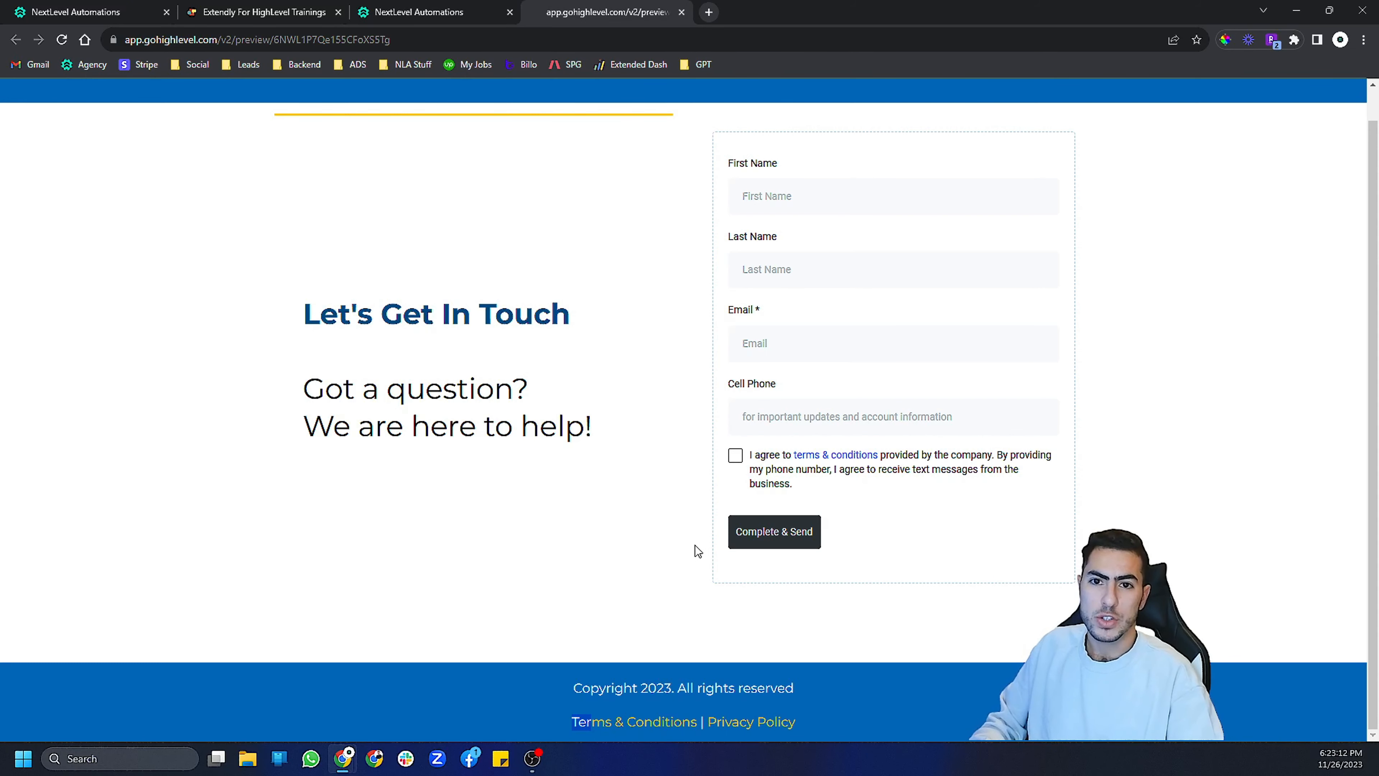
- Search the forms for a2p and open the B-018-SE General Optin form from the A2P 10DLC Compliance folder
left_click(441, 5)
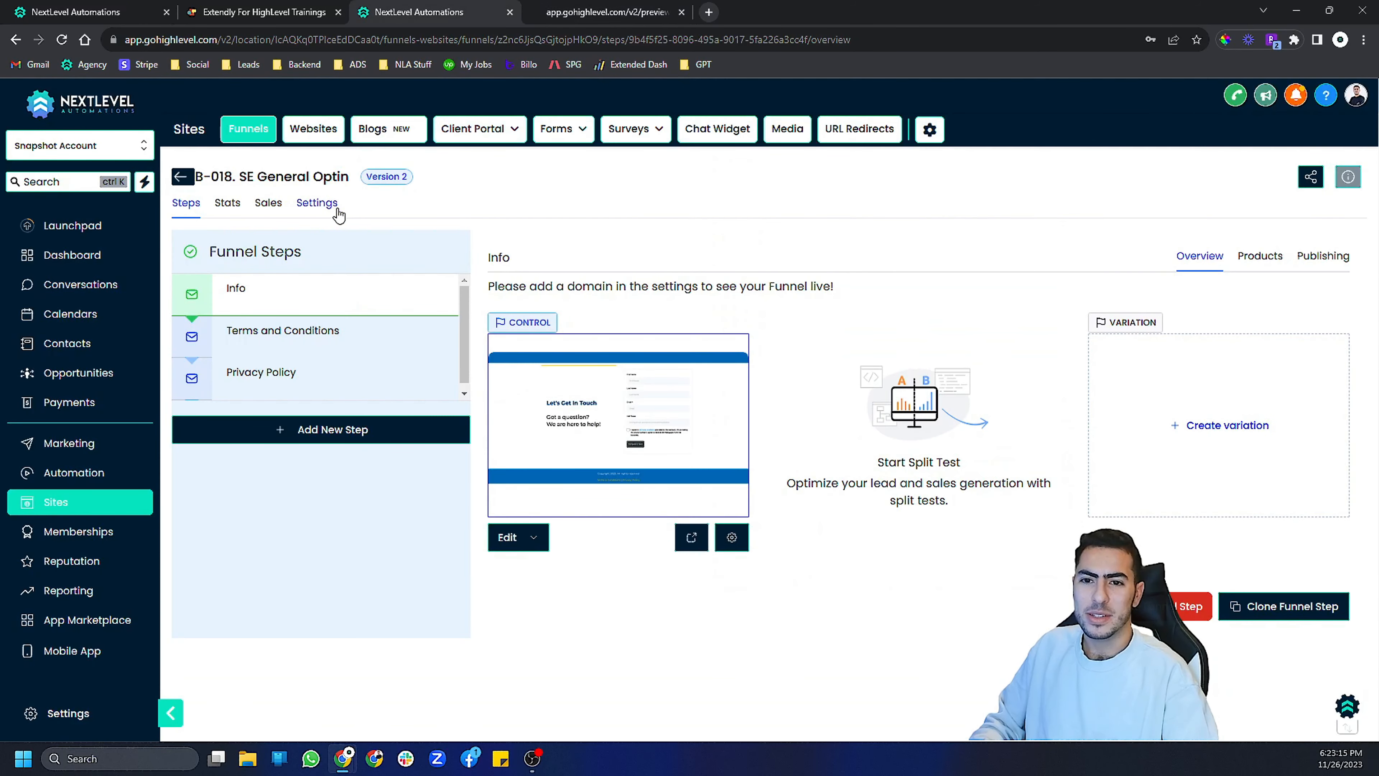
mouse_move(566, 144)
left_click(530, 155)
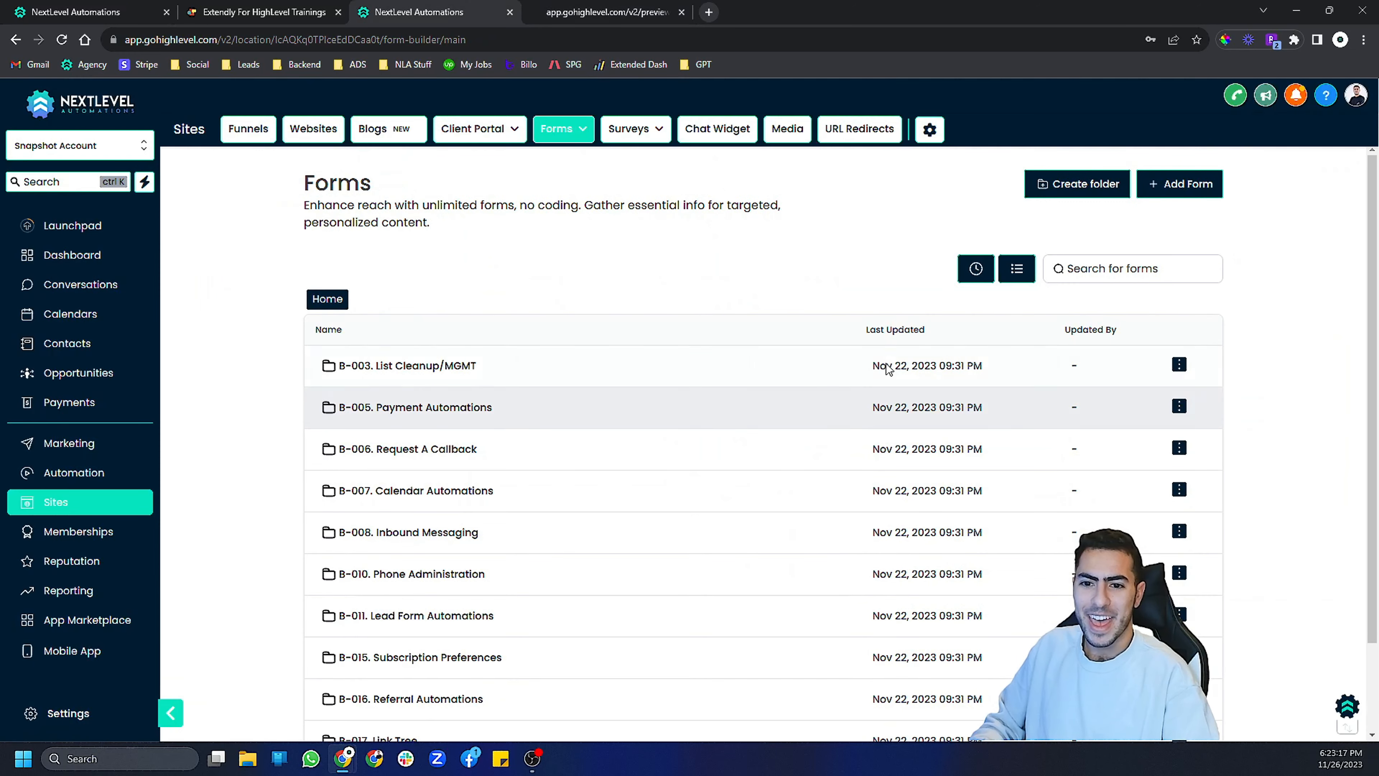
type("a2p")
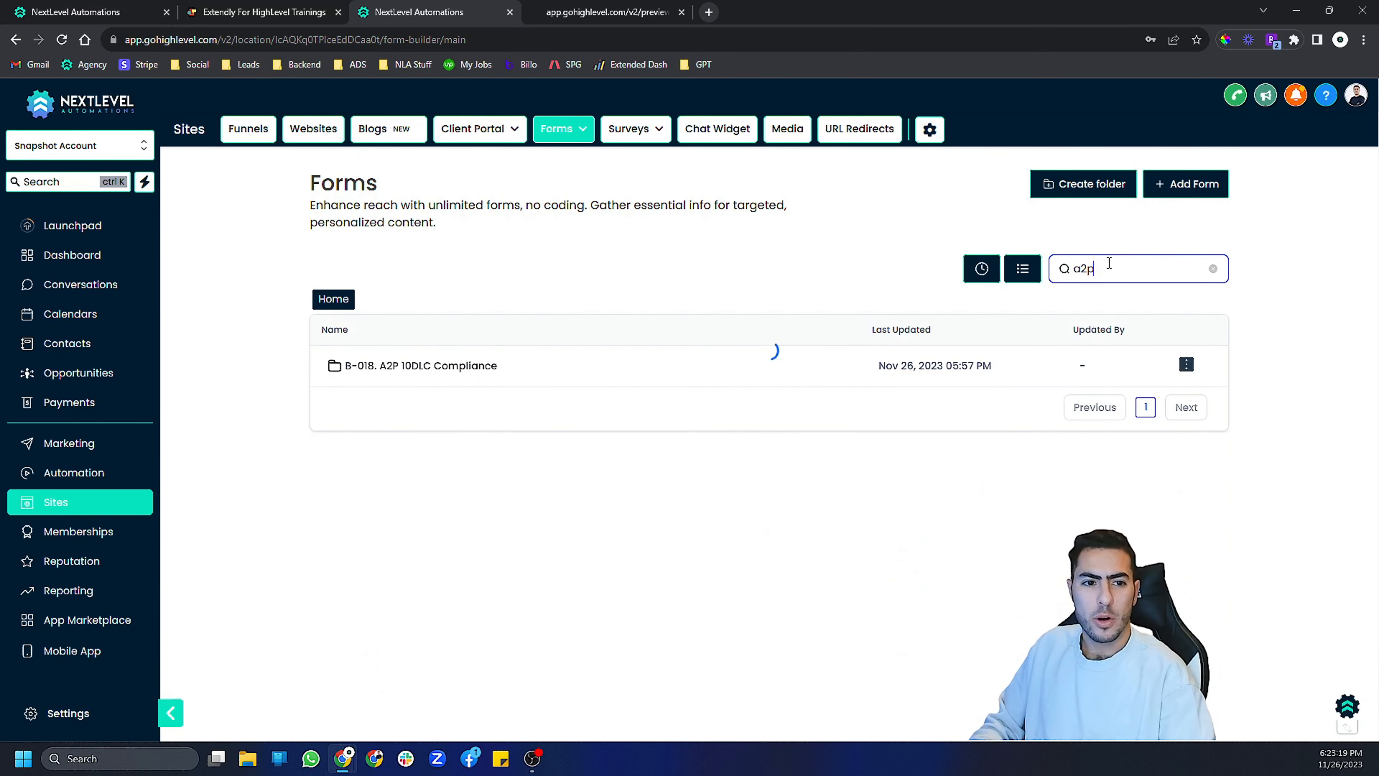
left_click(358, 369)
left_click(394, 372)
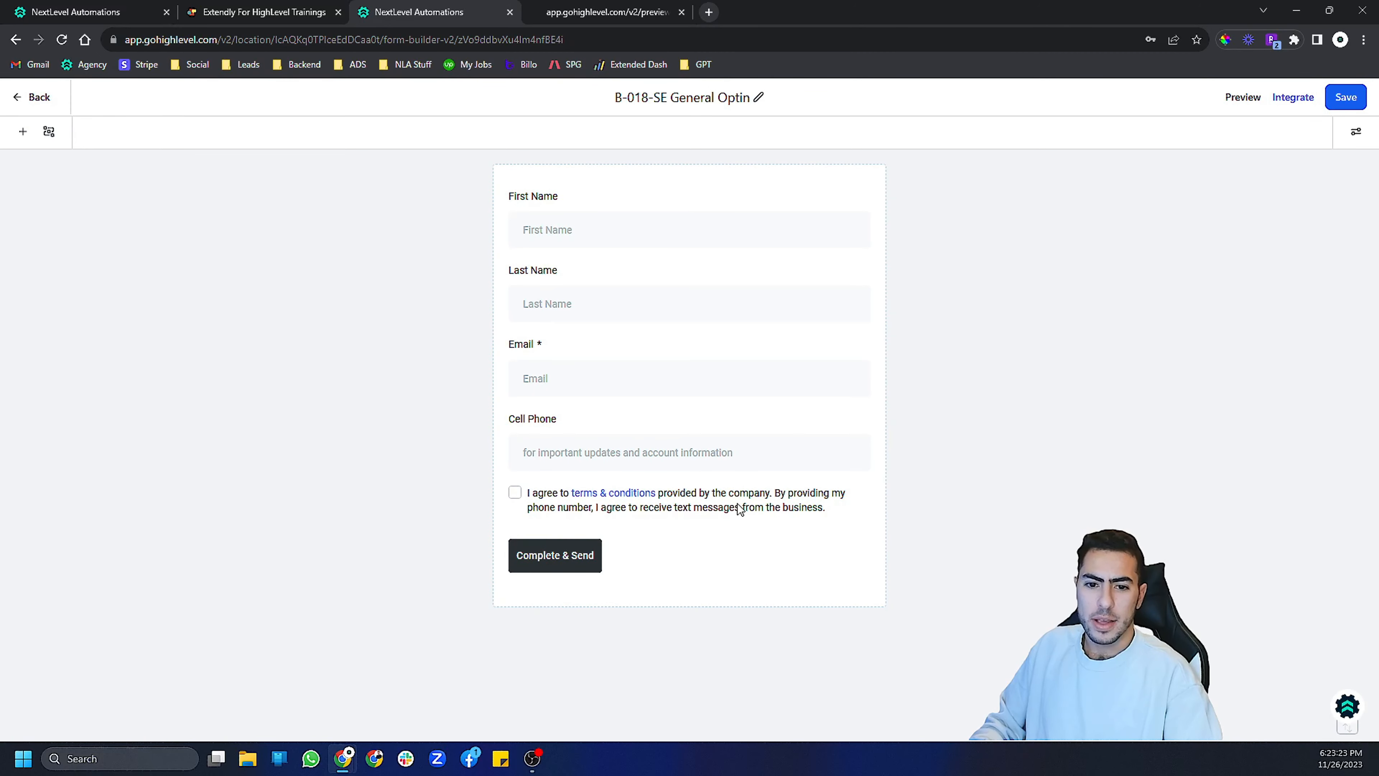
- Inspect the URL behind the terms & conditions link in the consent checkbox field, closing the link dialog without changes
left_click(739, 509)
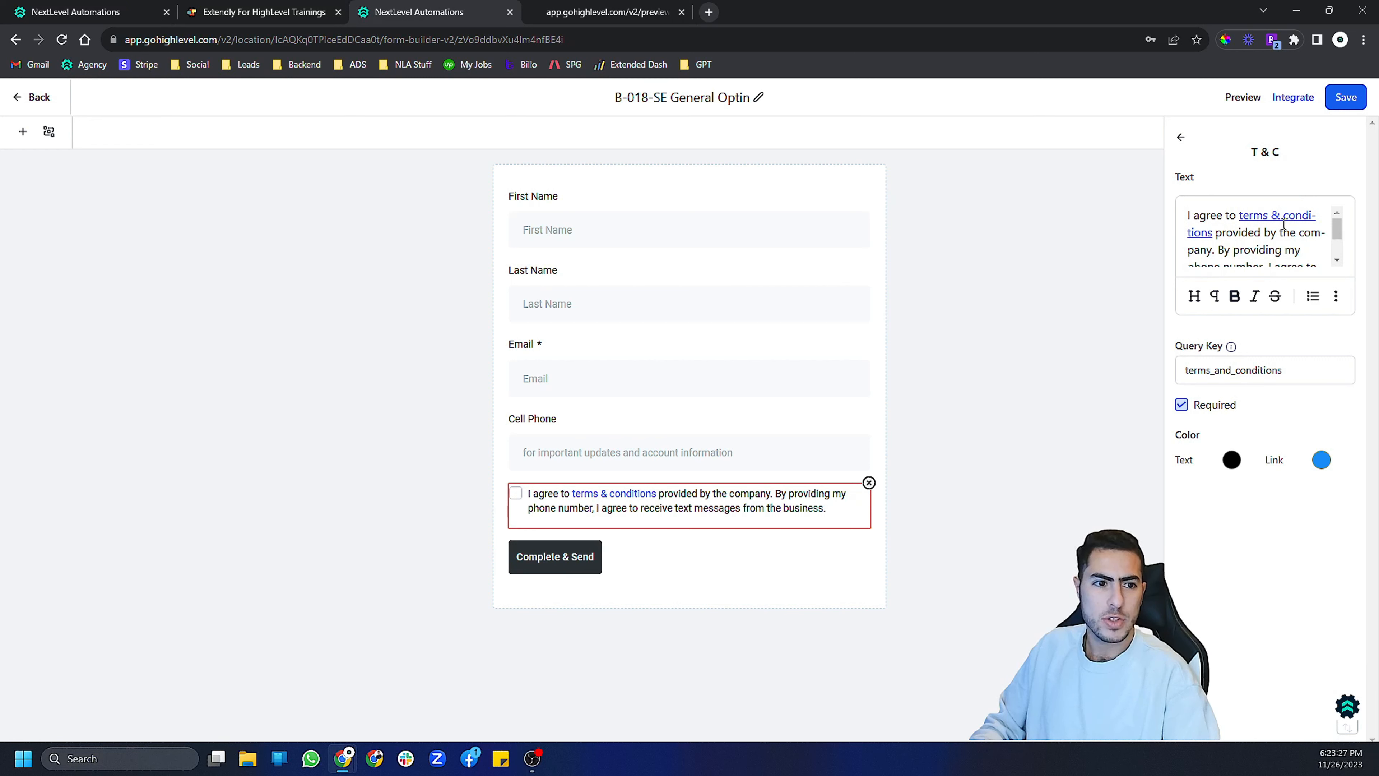
left_click_drag(1246, 216, 1213, 234)
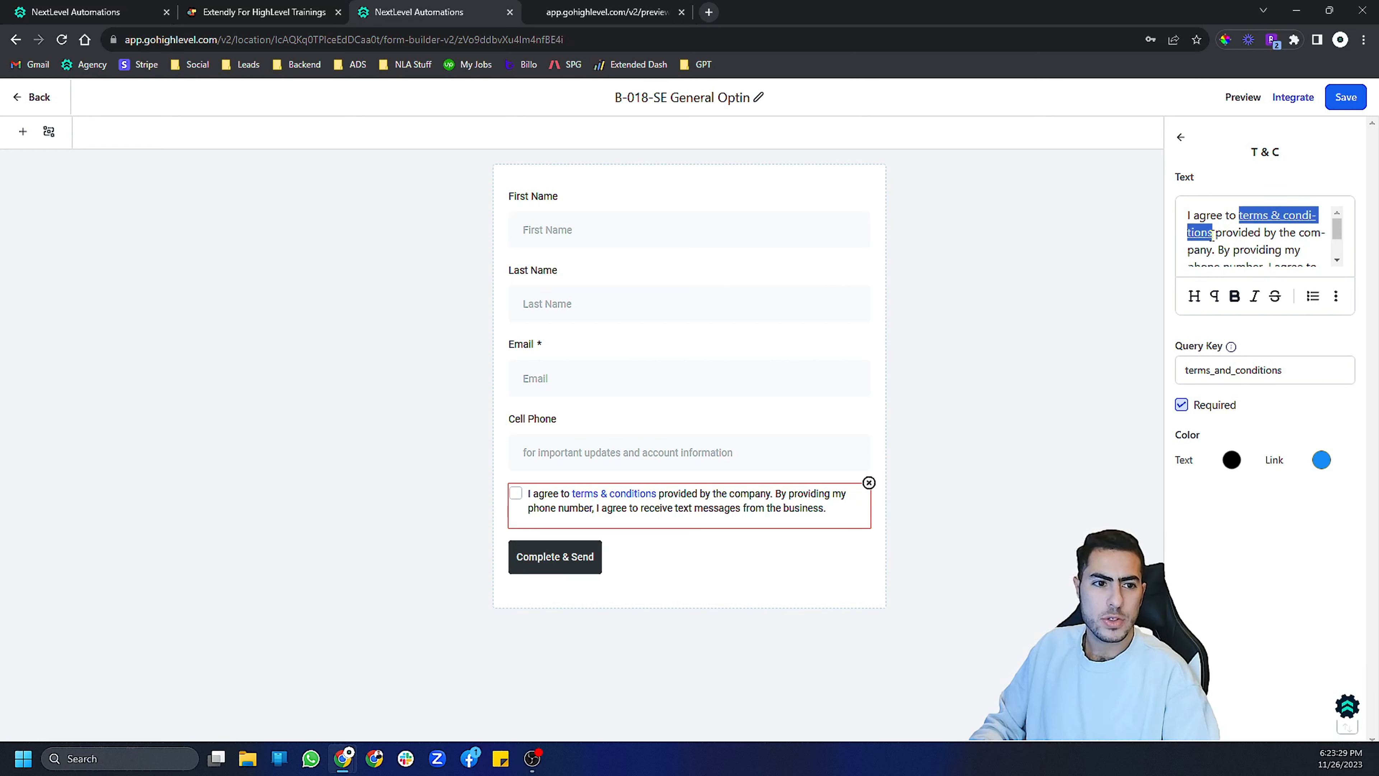
left_click(1335, 295)
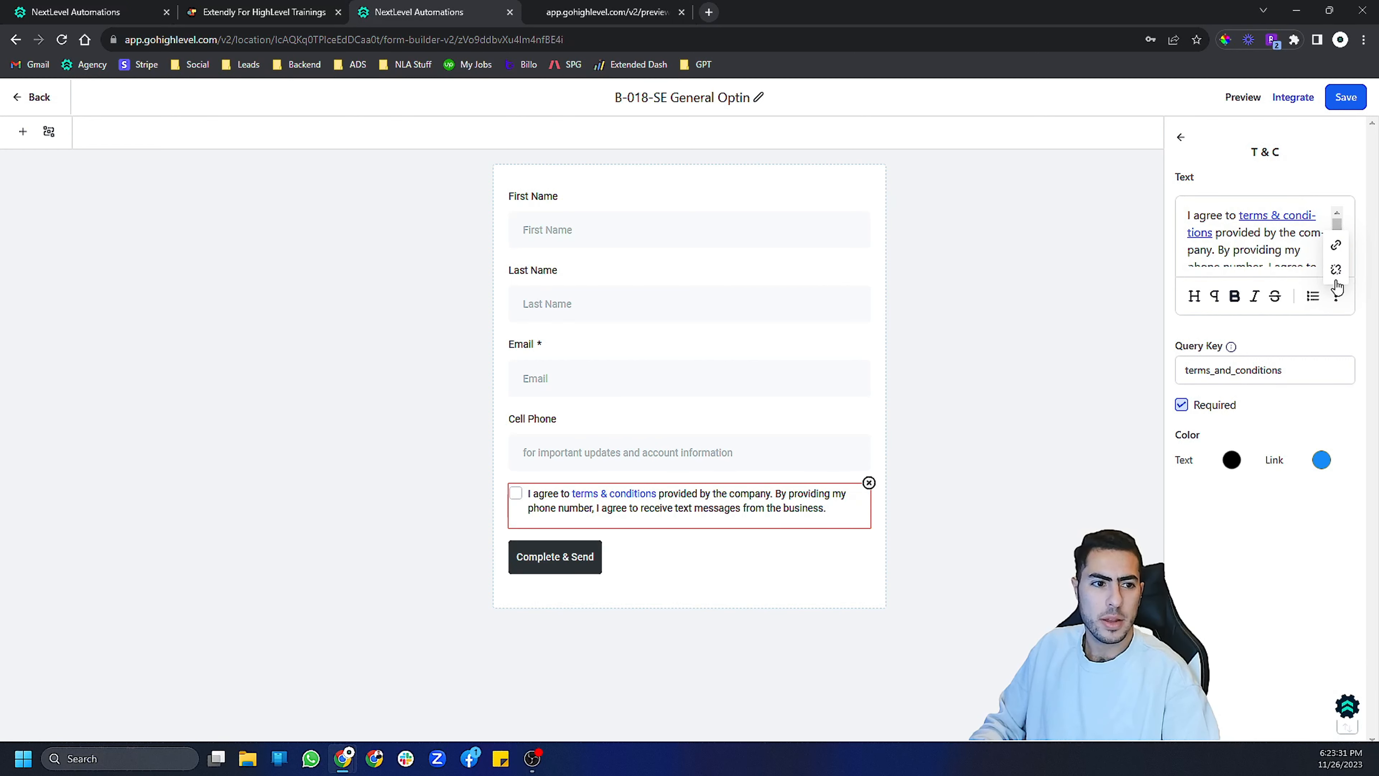
left_click(1335, 275)
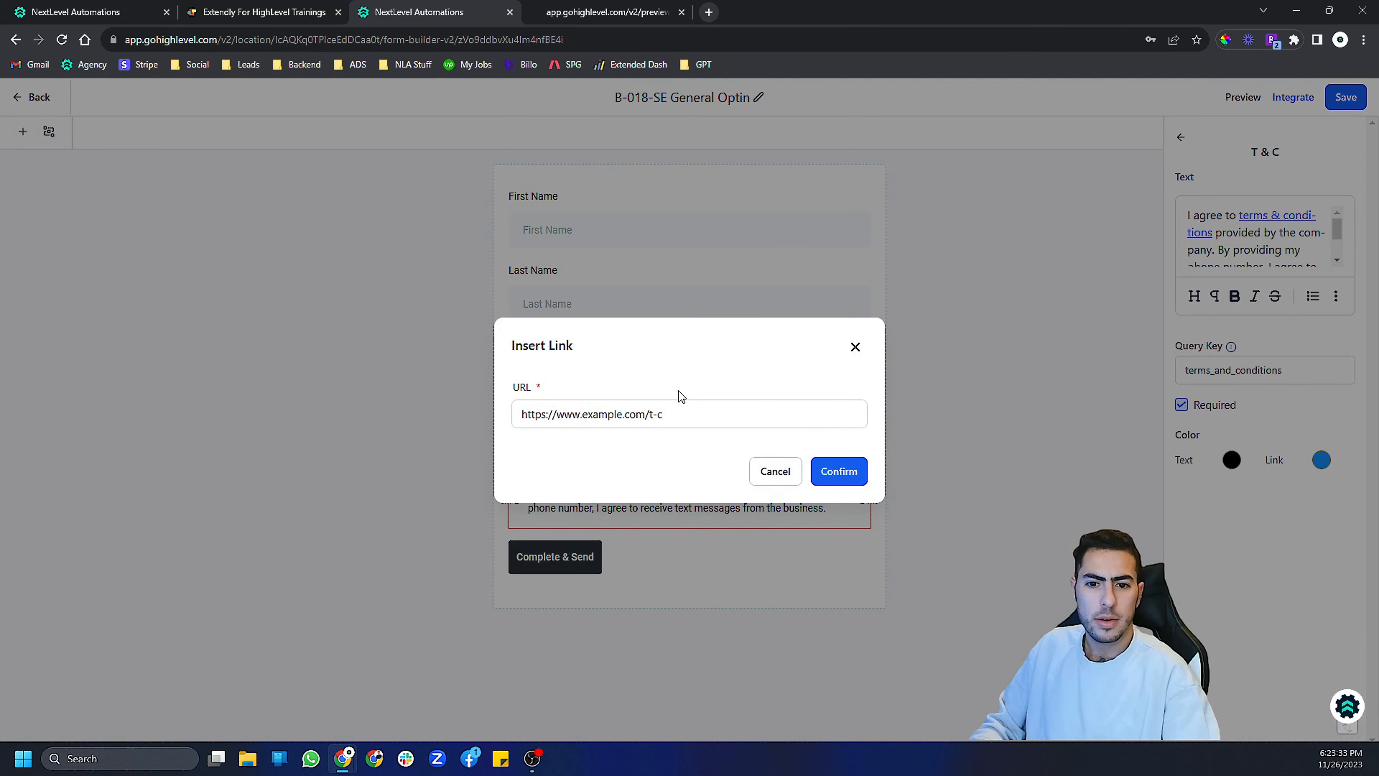
left_click_drag(653, 414, 524, 410)
left_click(736, 412)
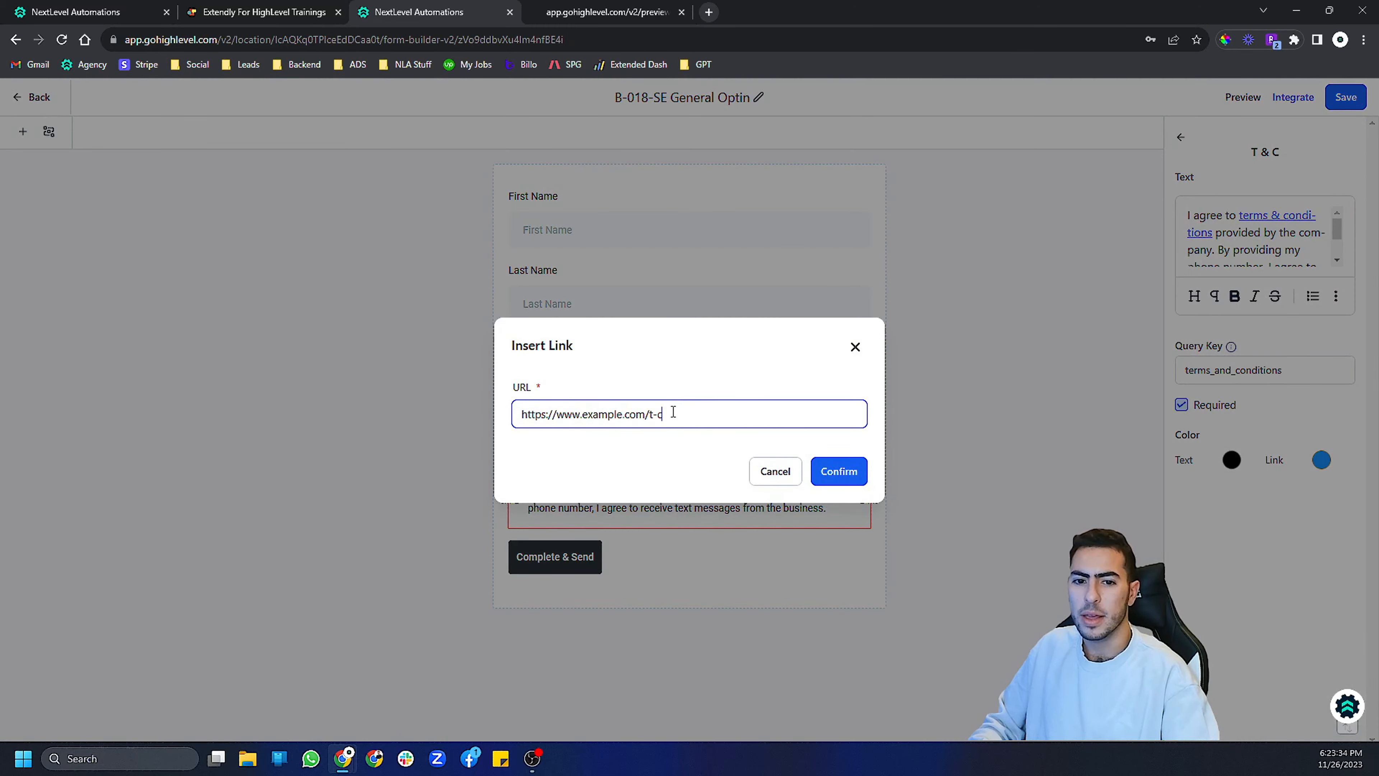
left_click(786, 474)
- Open the sub-account's business profile settings and review the general information fields, including the business niche options
left_click(38, 97)
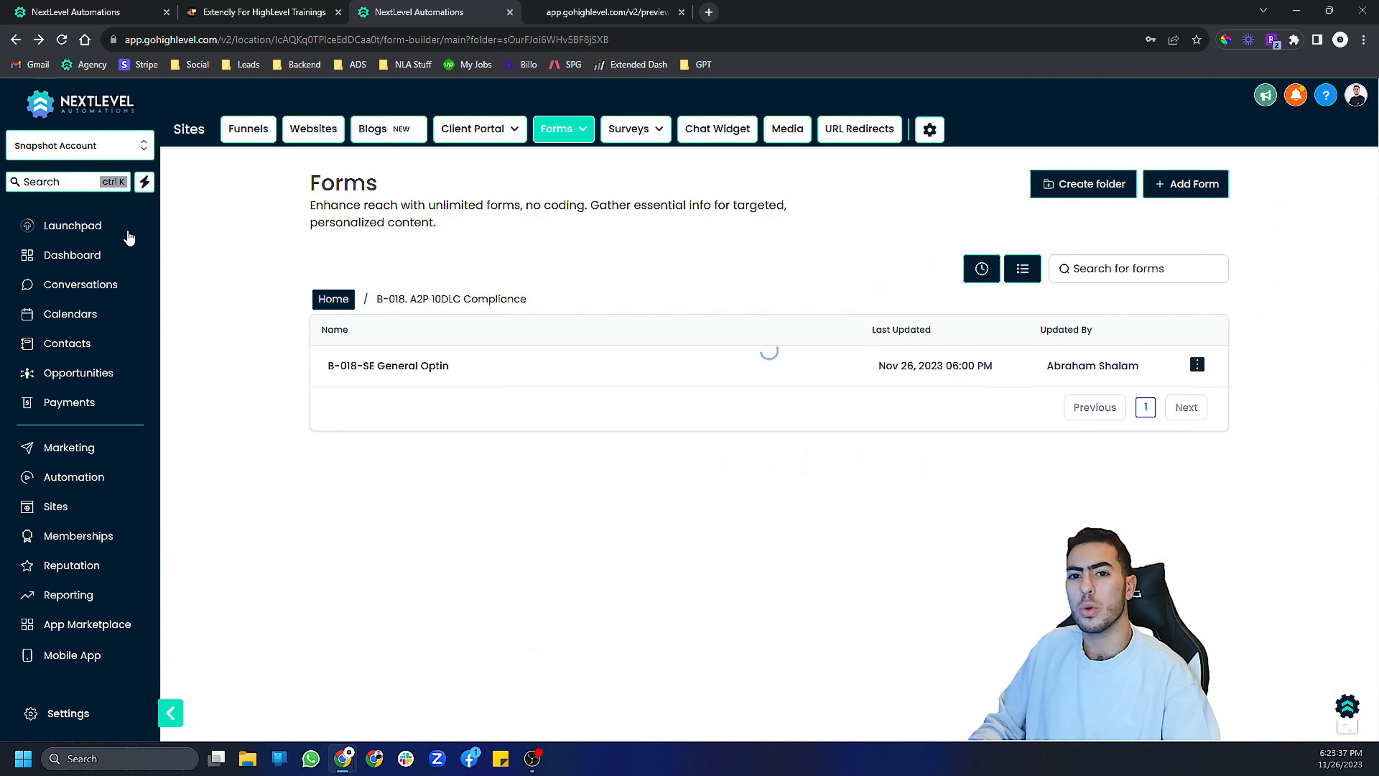
left_click(75, 718)
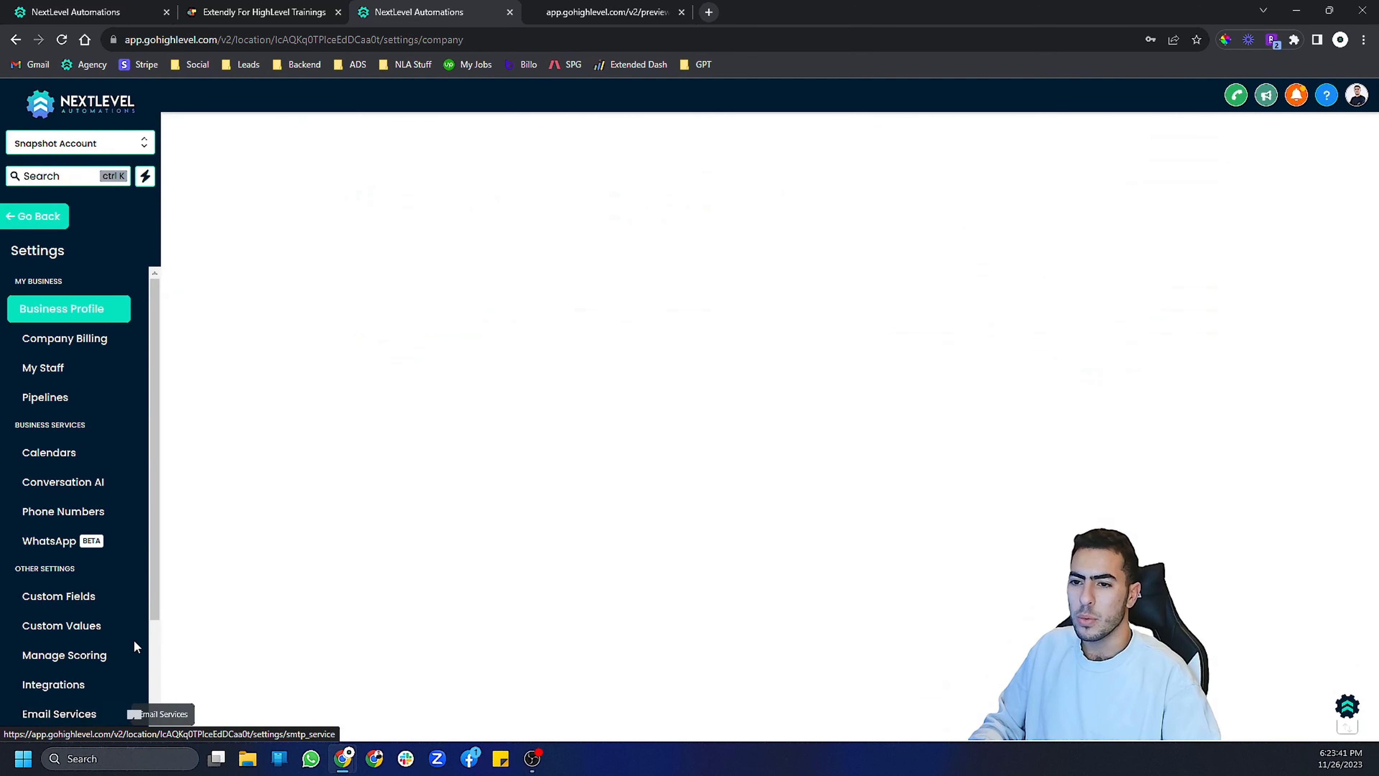
scroll(674, 456, "down", 3)
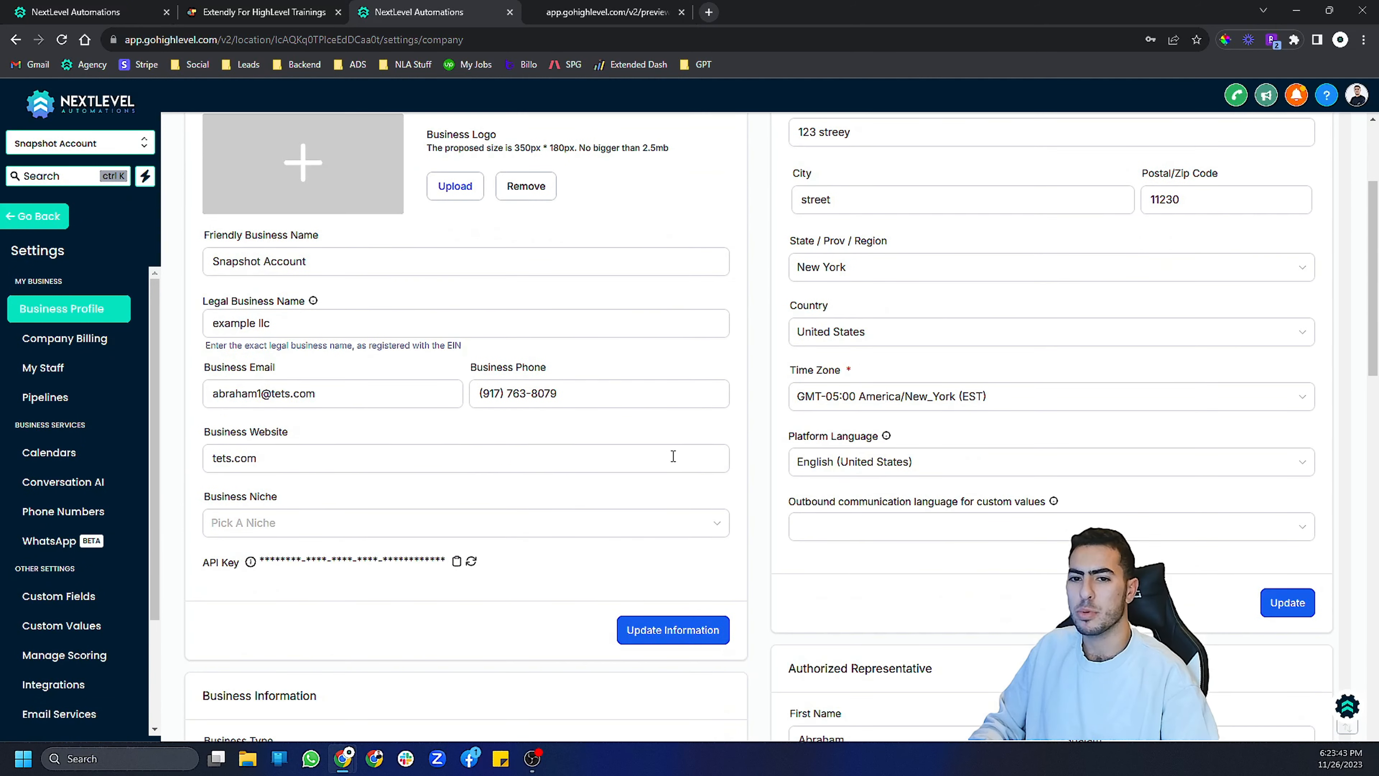
left_click(688, 459)
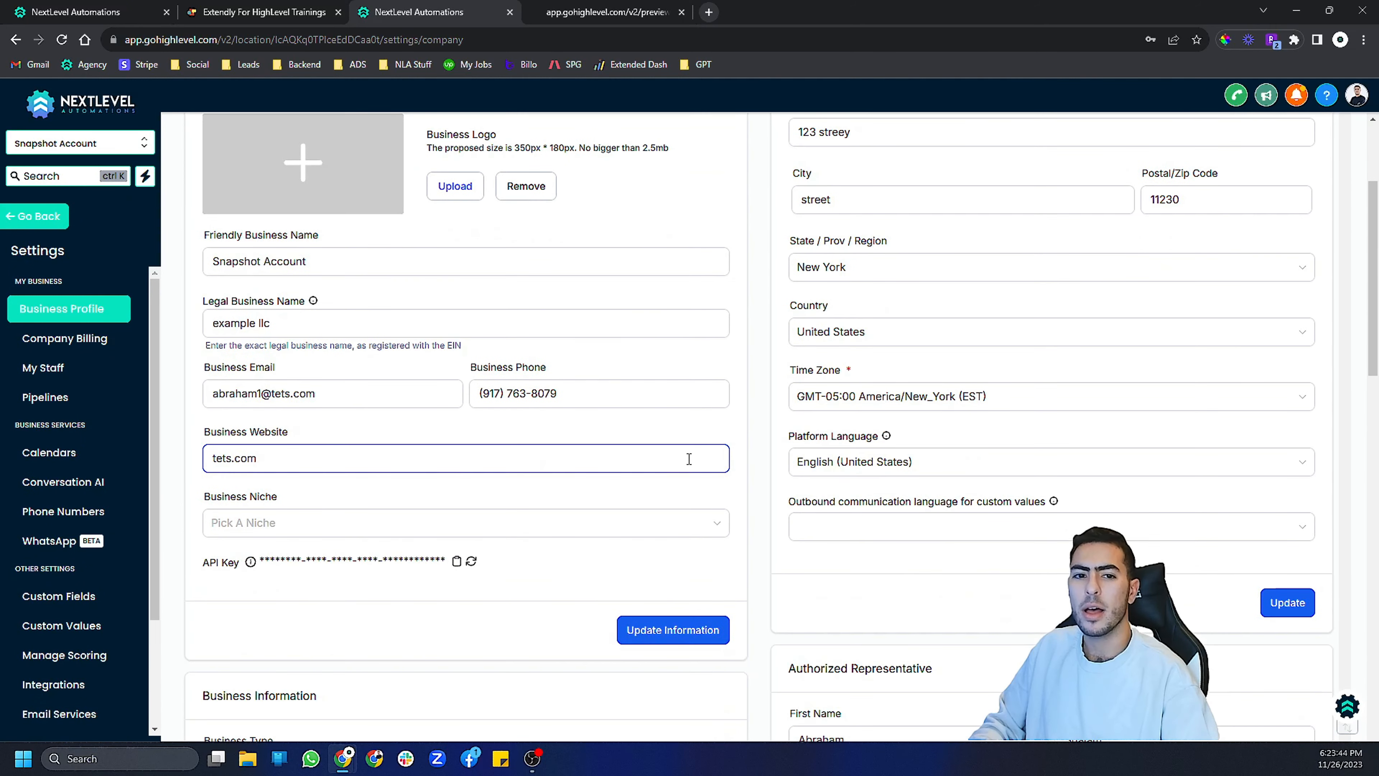
left_click(626, 484)
left_click(294, 309)
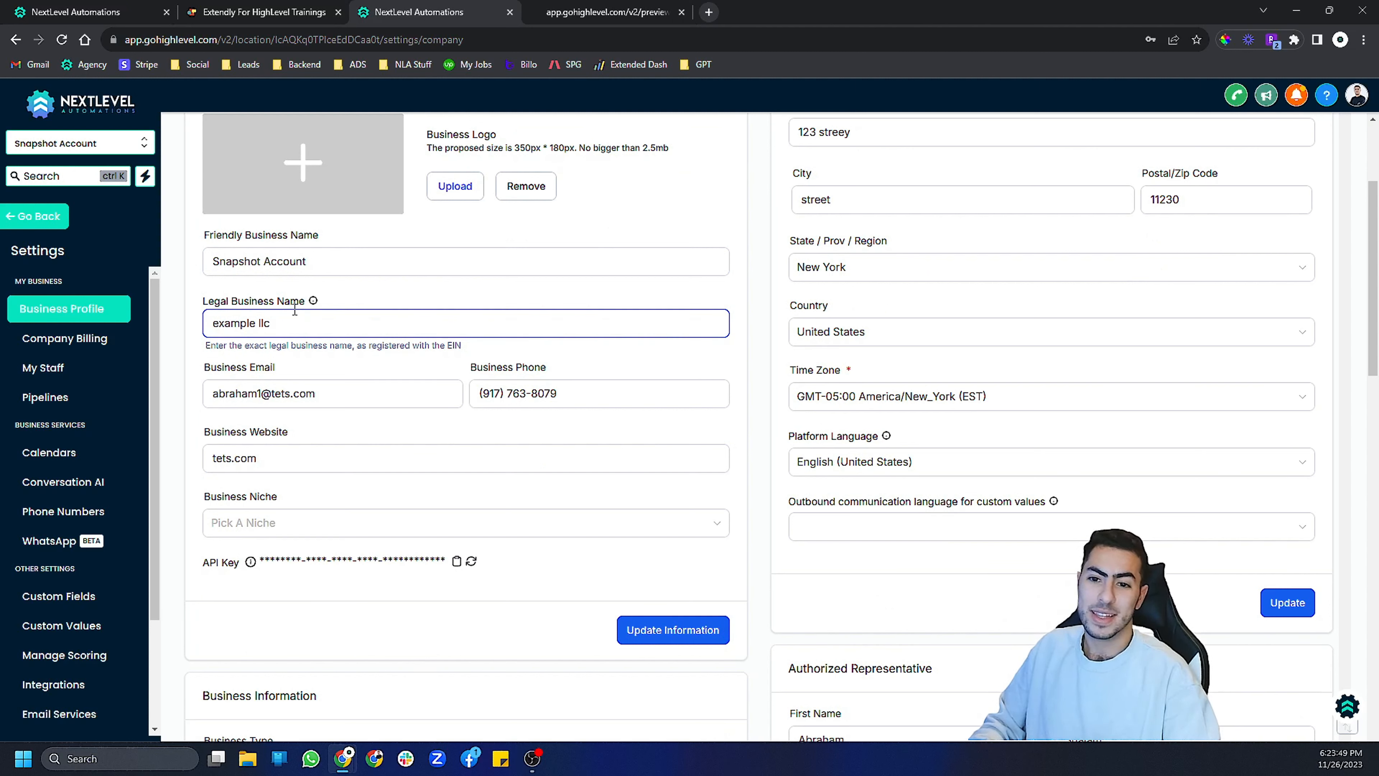
left_click(357, 366)
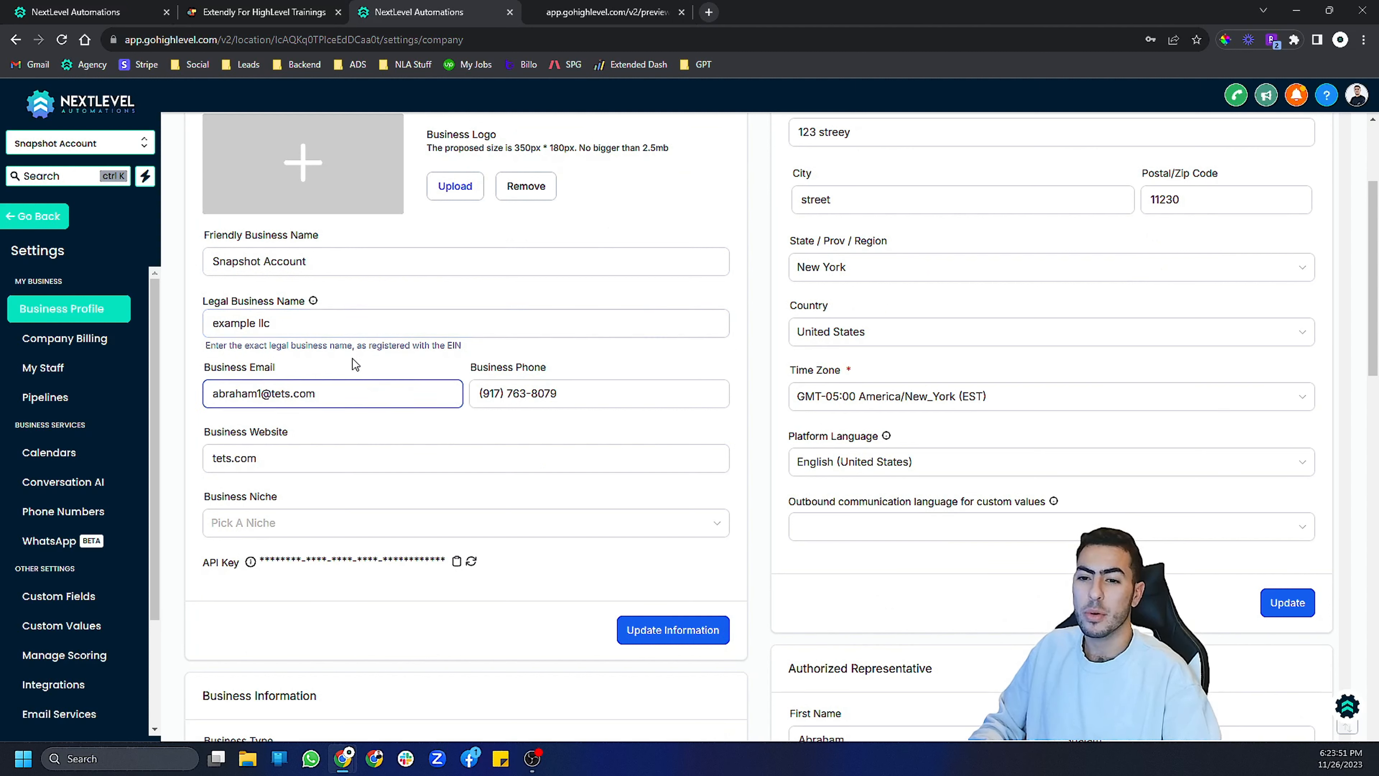
scroll(291, 341, "down", 5)
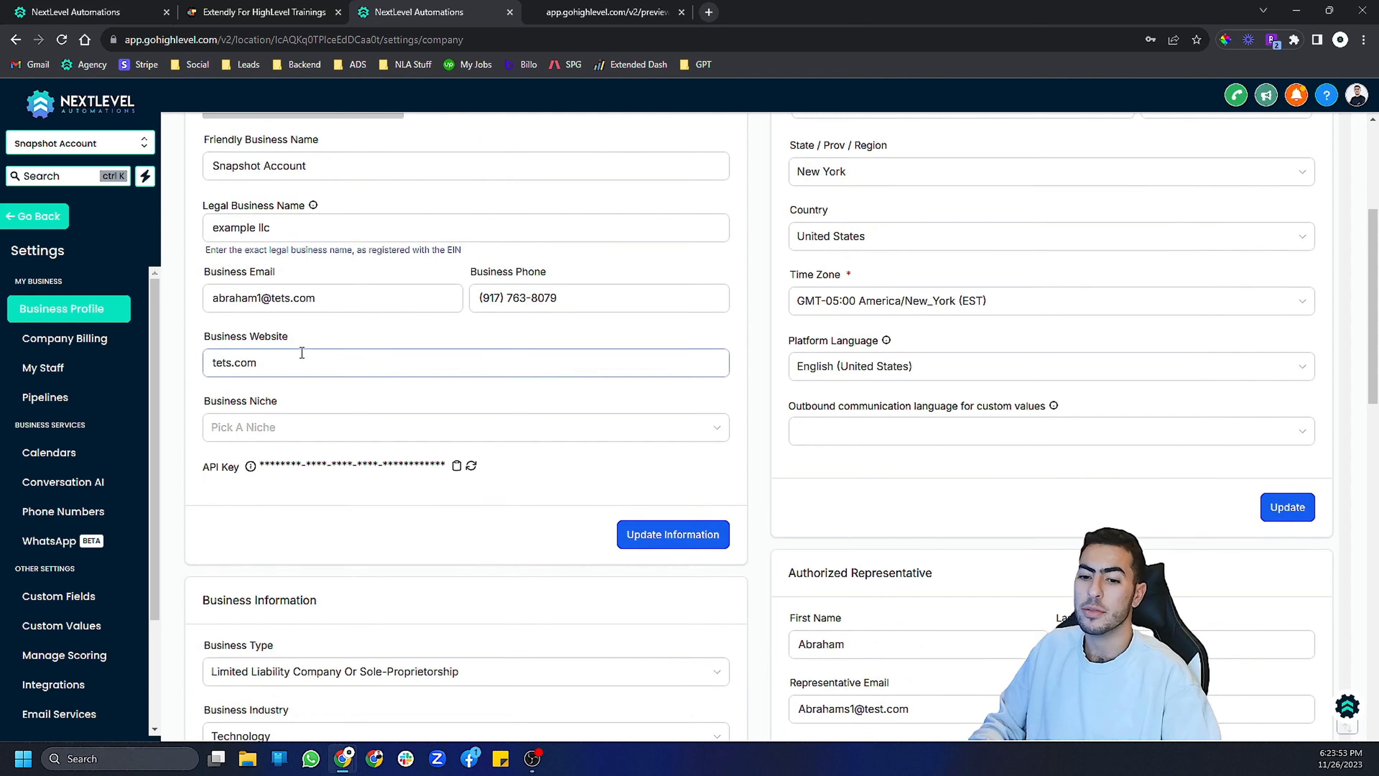
scroll(321, 397, "up", 3)
left_click(309, 375)
scroll(308, 377, "up", 2)
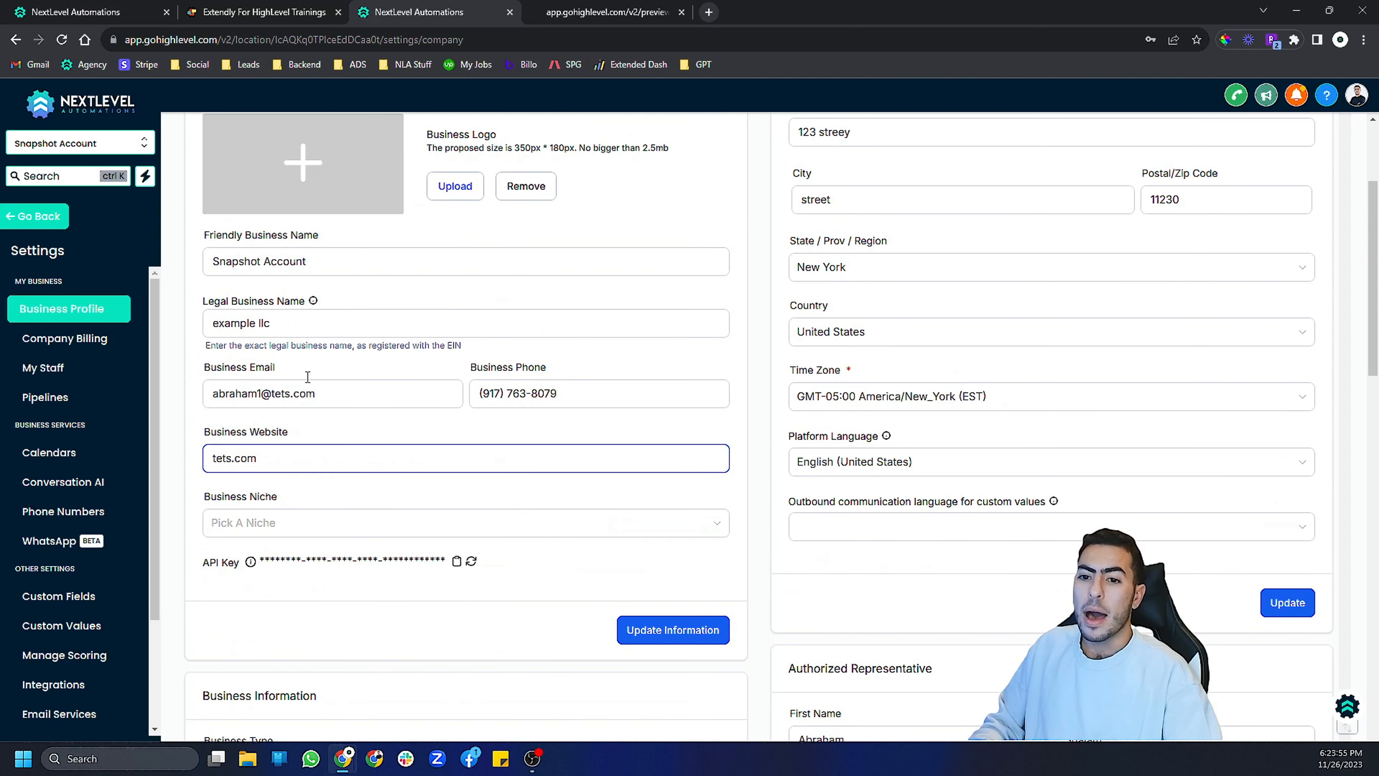
left_click(286, 370)
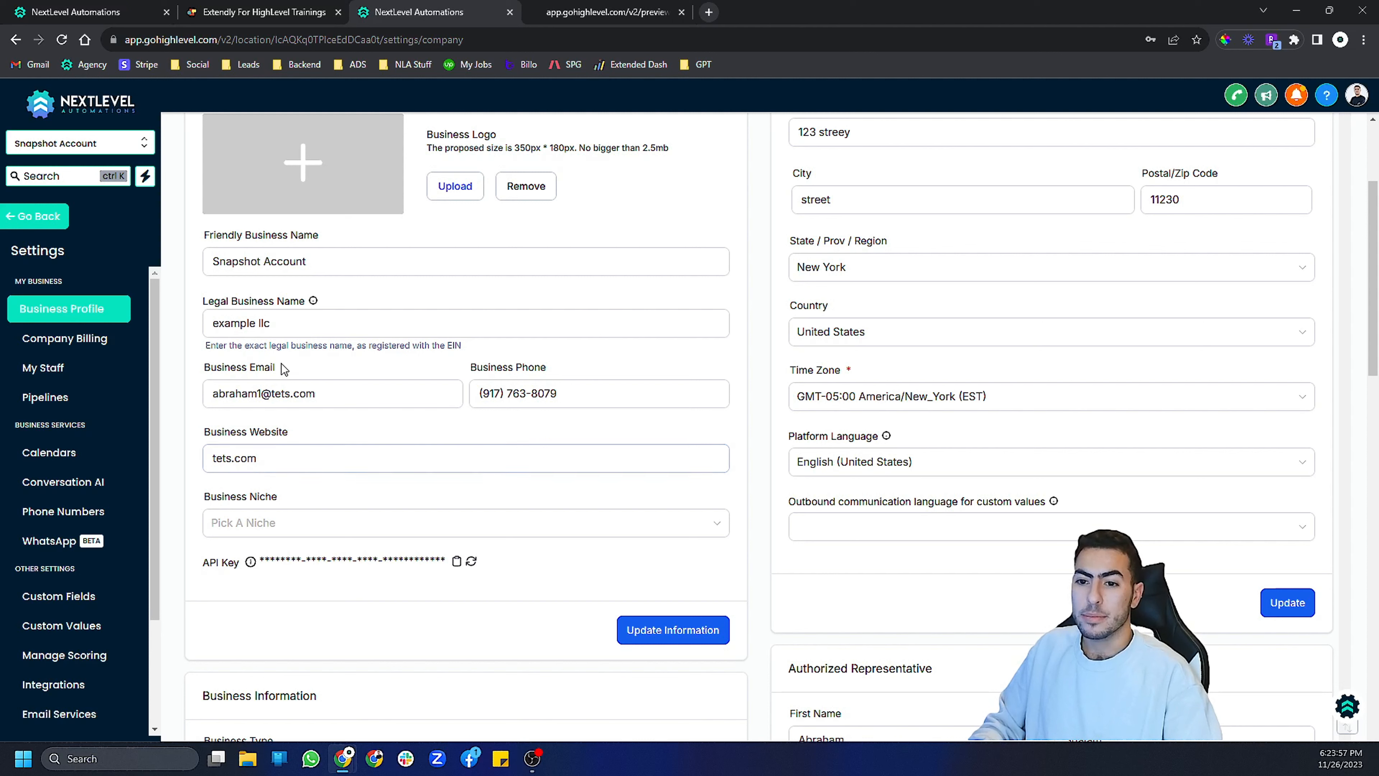
left_click(266, 332)
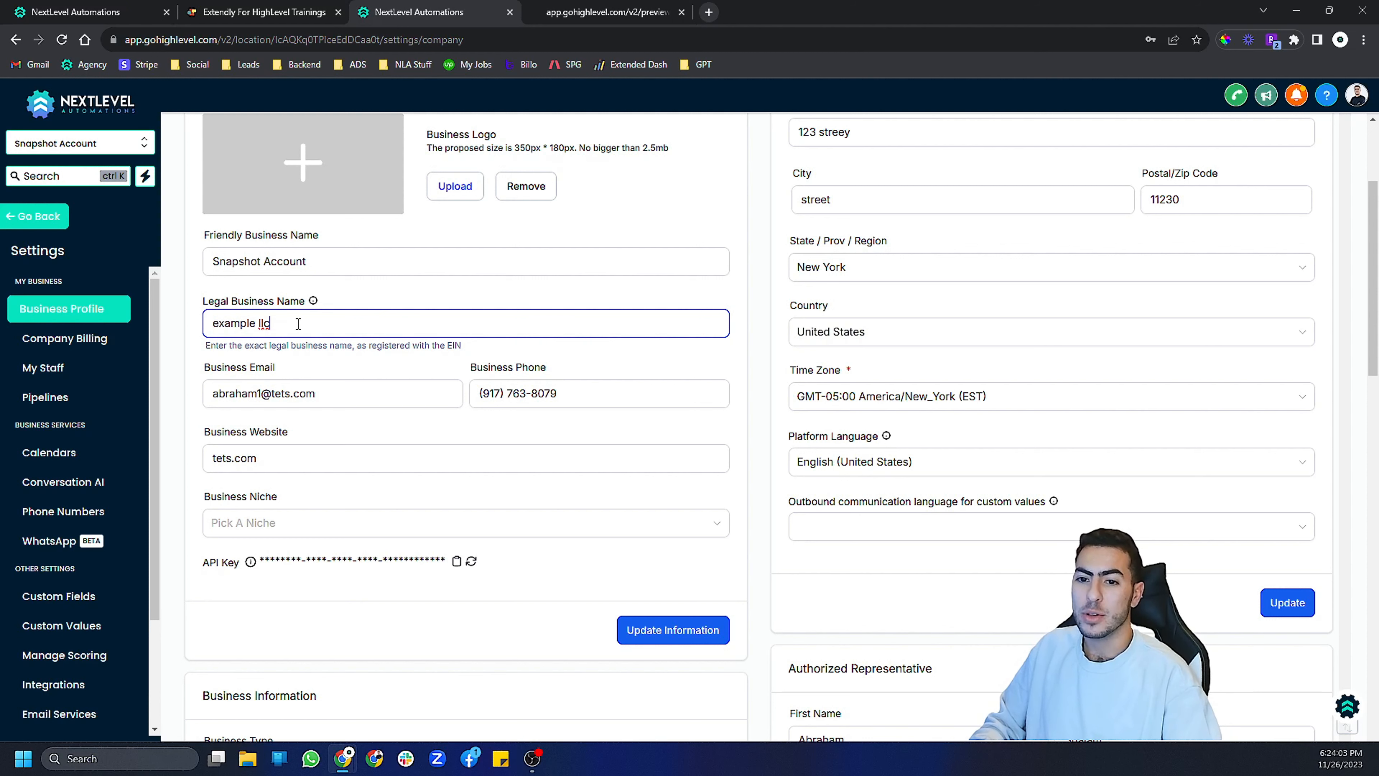
scroll(314, 322, "down", 2)
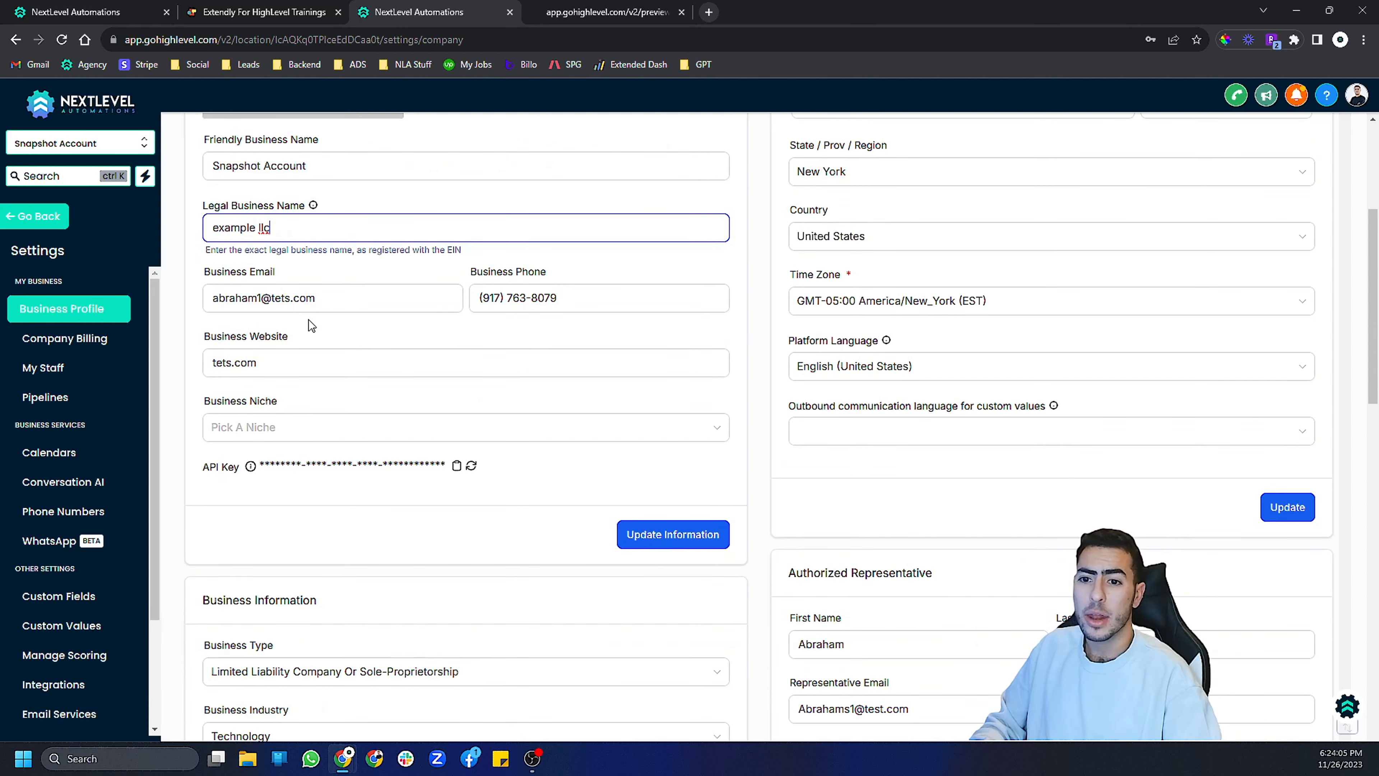
scroll(308, 319, "up", 4)
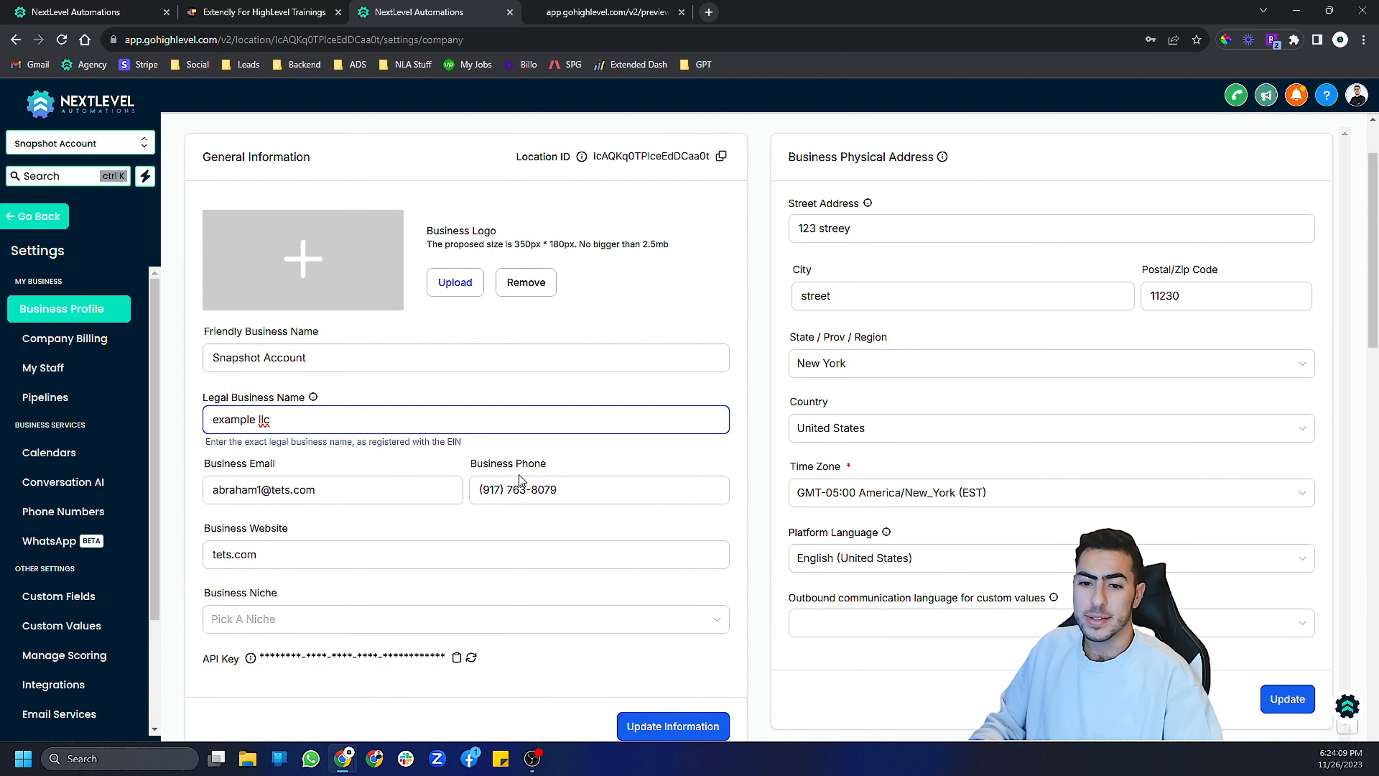
scroll(320, 495, "down", 1)
left_click(273, 525)
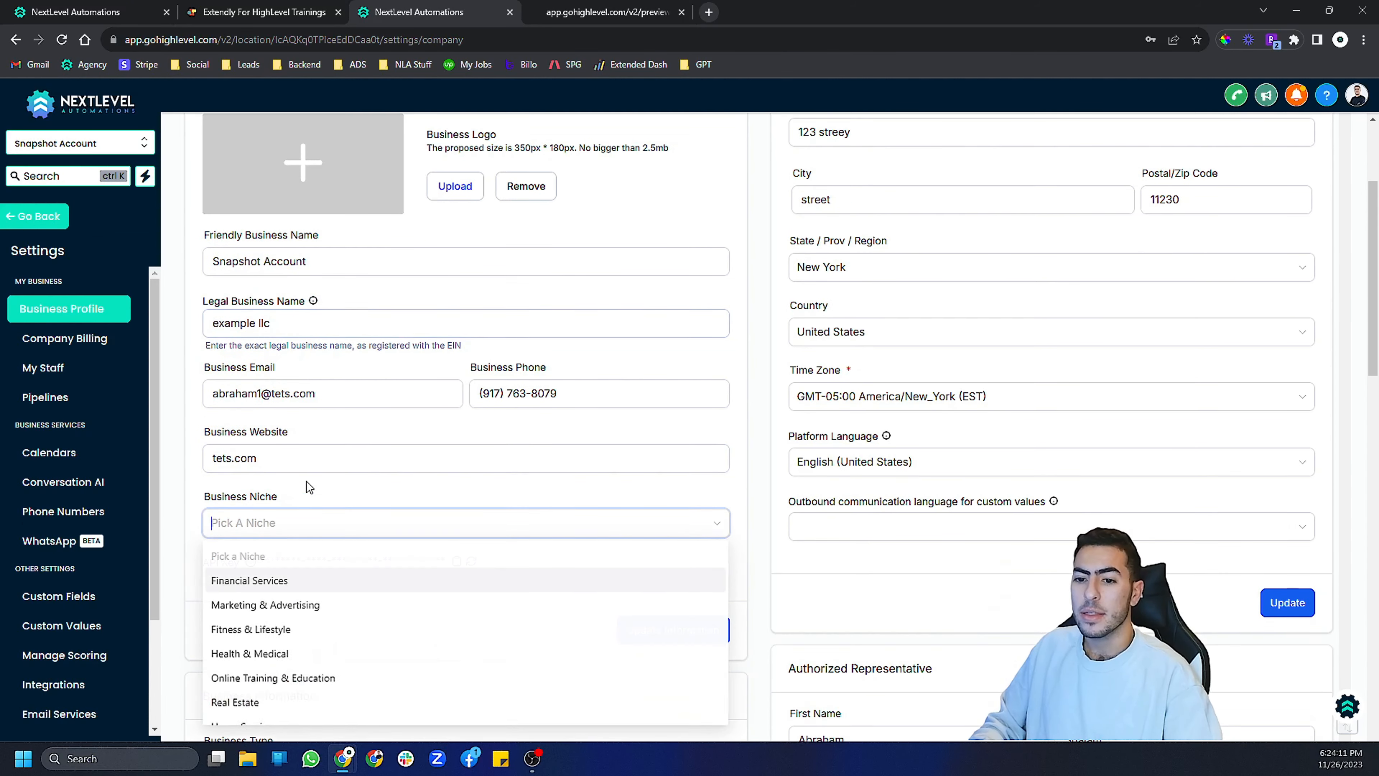
left_click(320, 465)
- Review the business type, industry, registration ID type, number and regions of operation, then update the business information
scroll(325, 476, "down", 2)
scroll(380, 402, "down", 5)
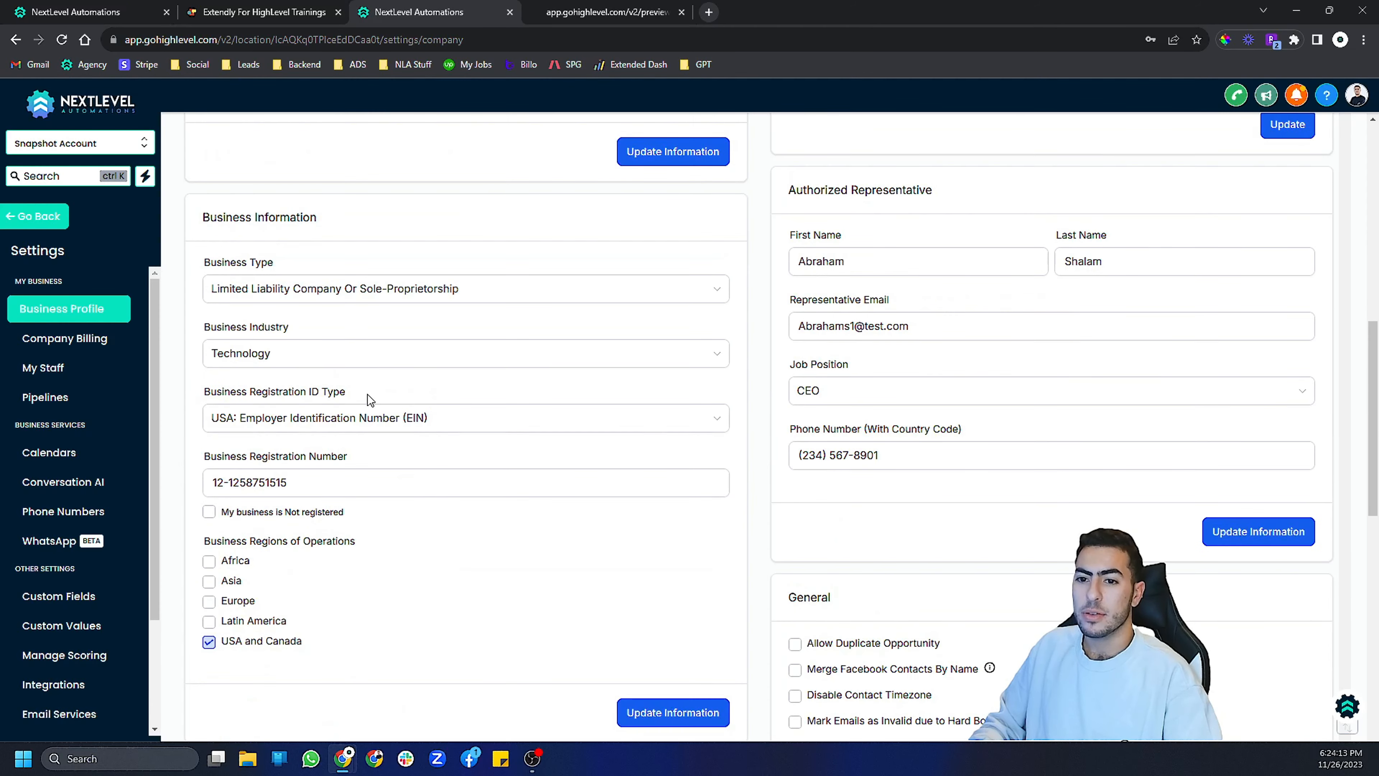
left_click(353, 289)
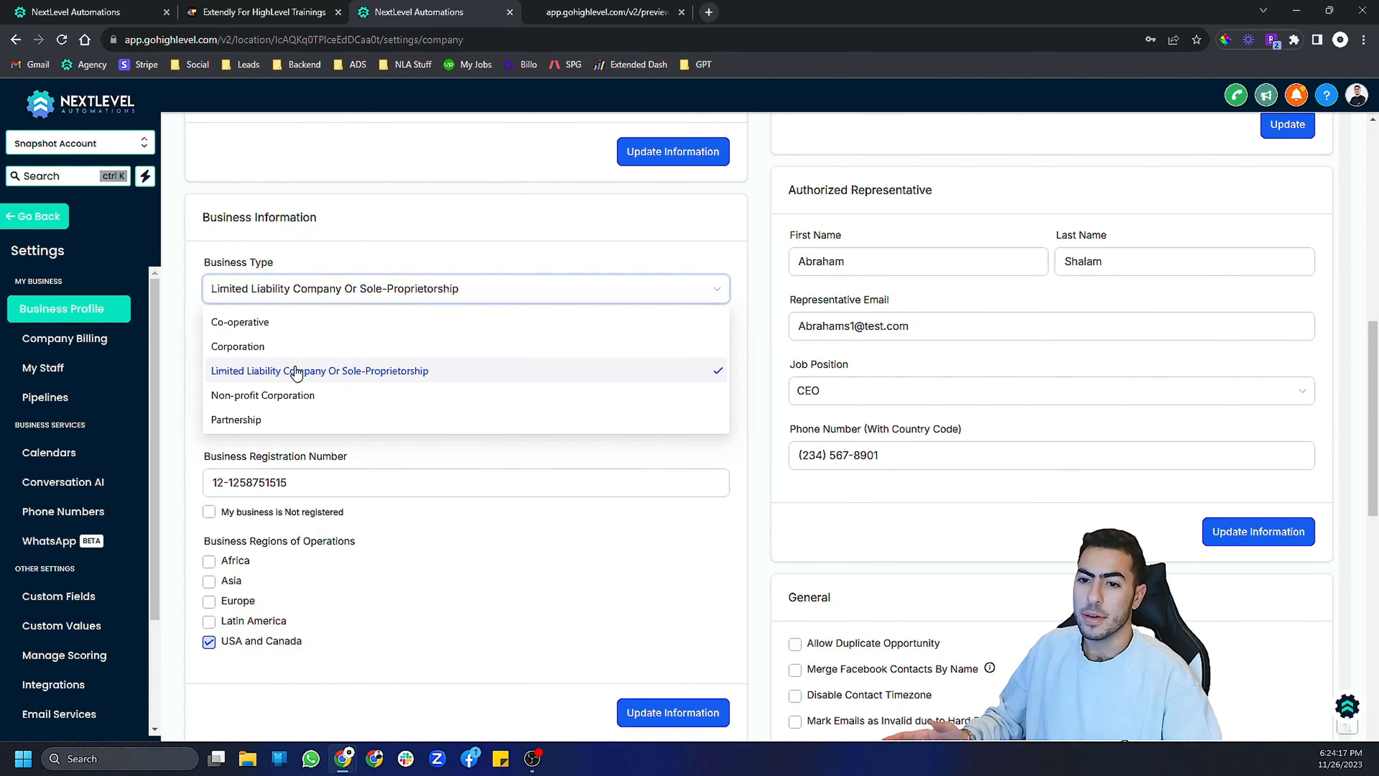
left_click(295, 370)
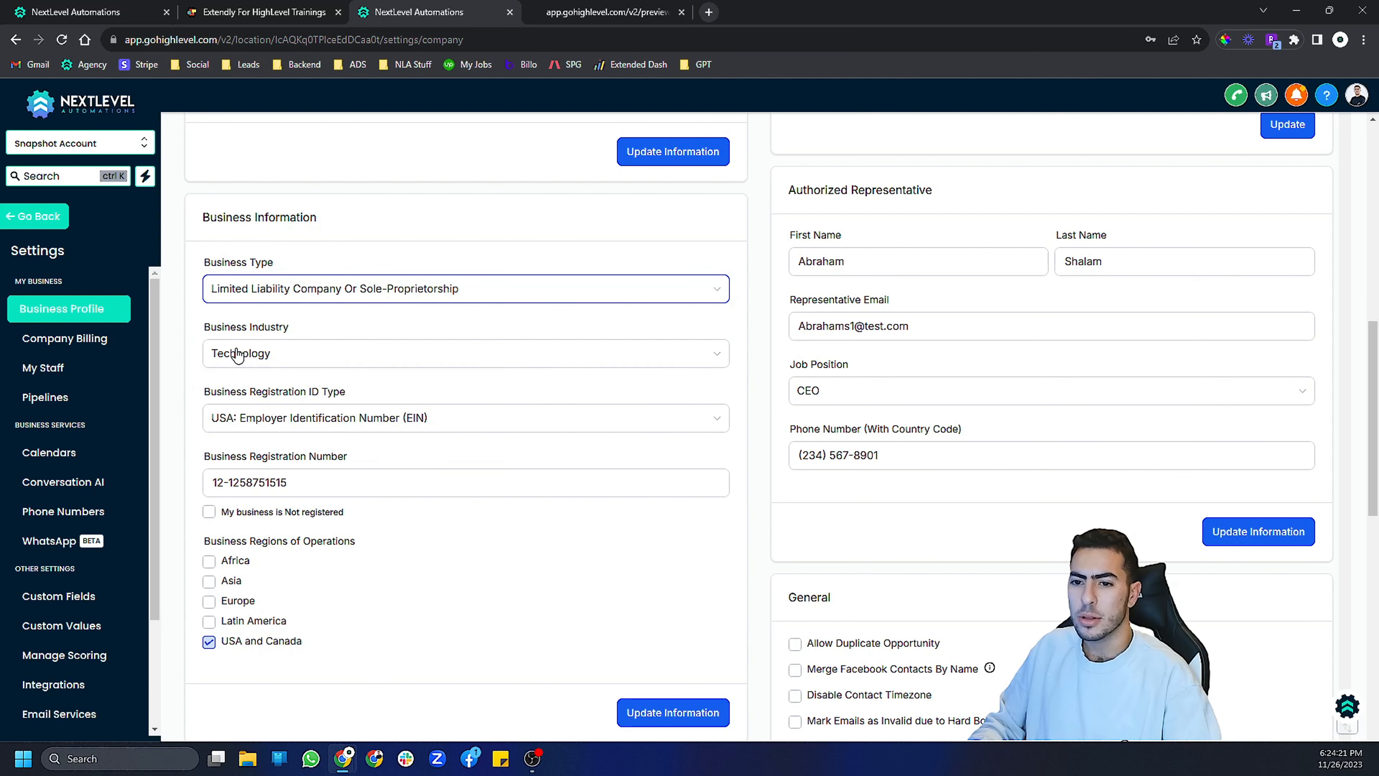
left_click(265, 354)
scroll(280, 430, "up", 3)
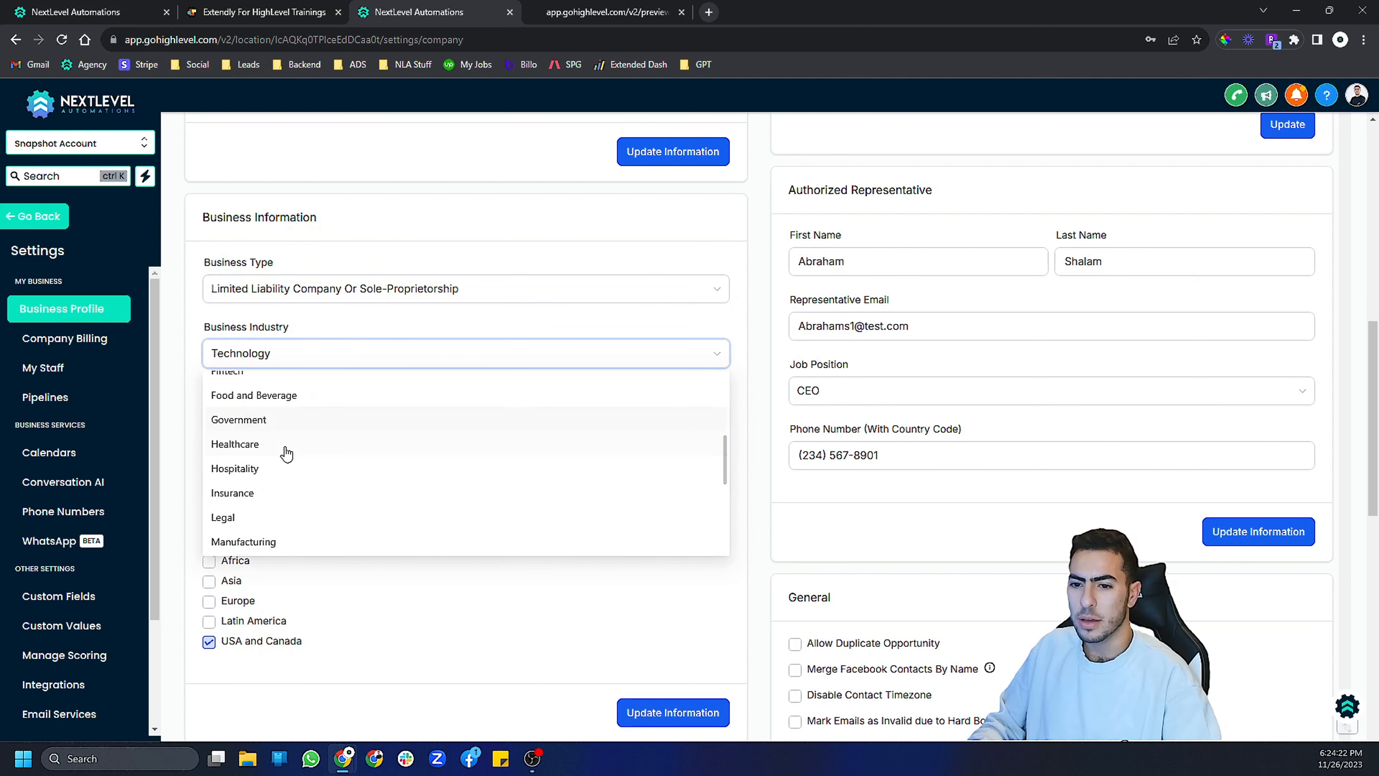
left_click(283, 317)
scroll(232, 392, "down", 2)
left_click(232, 389)
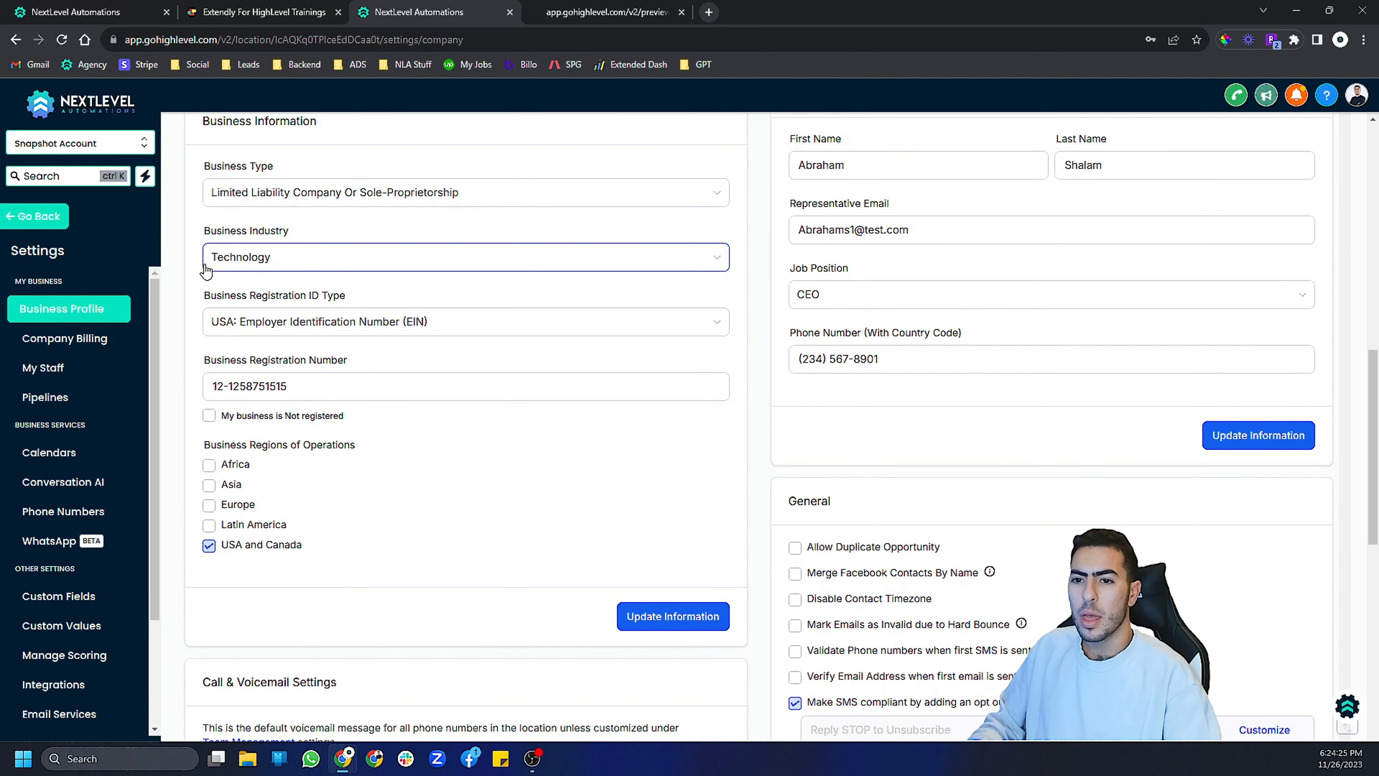
left_click(223, 322)
left_click(304, 355)
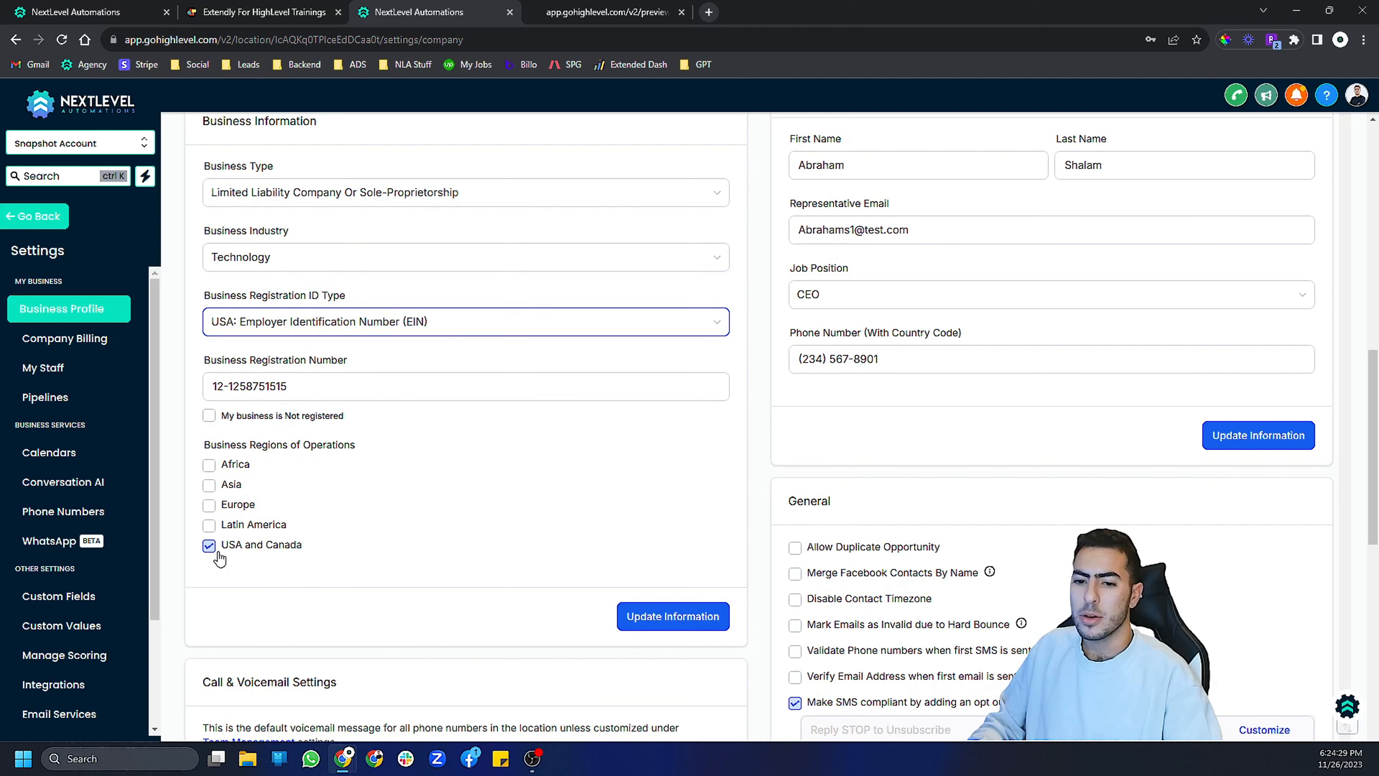
left_click(639, 618)
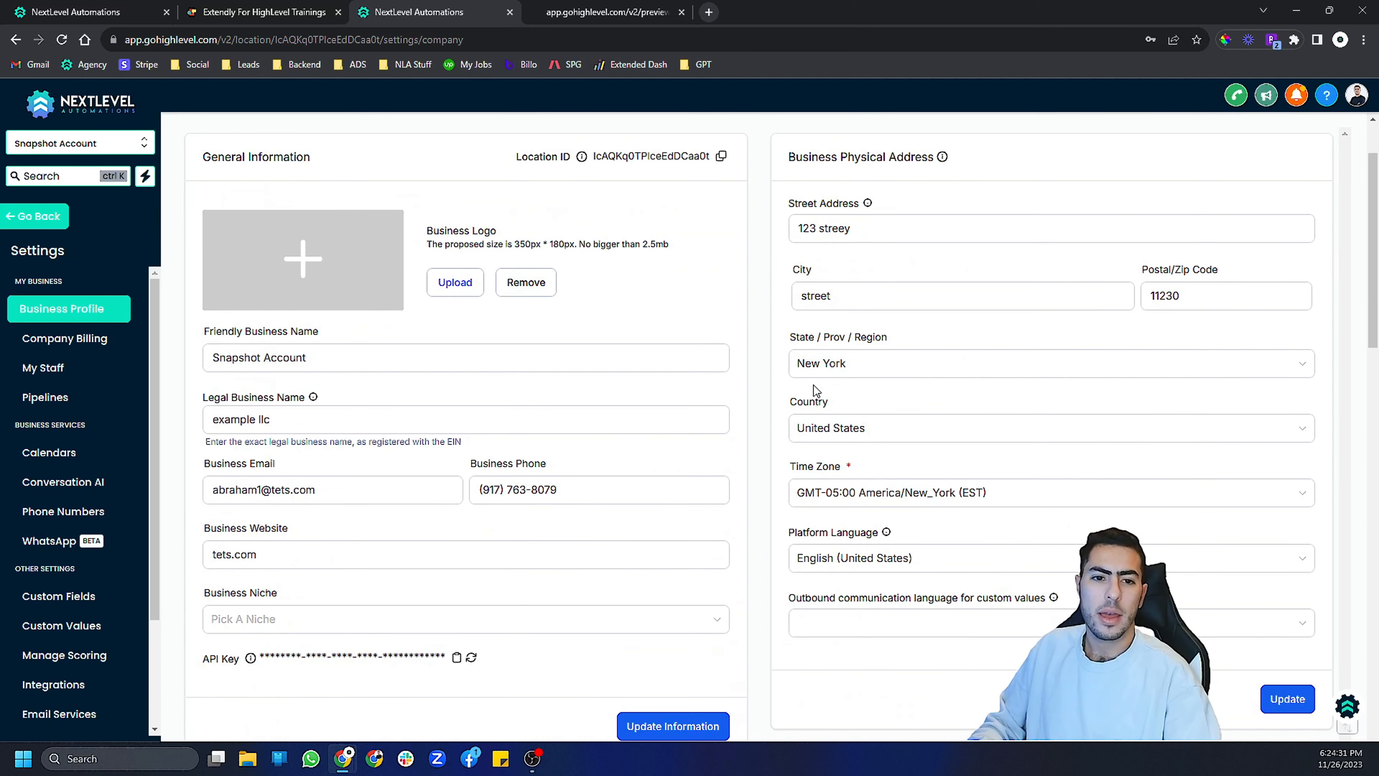
- Review the business physical address fields
left_click(913, 328)
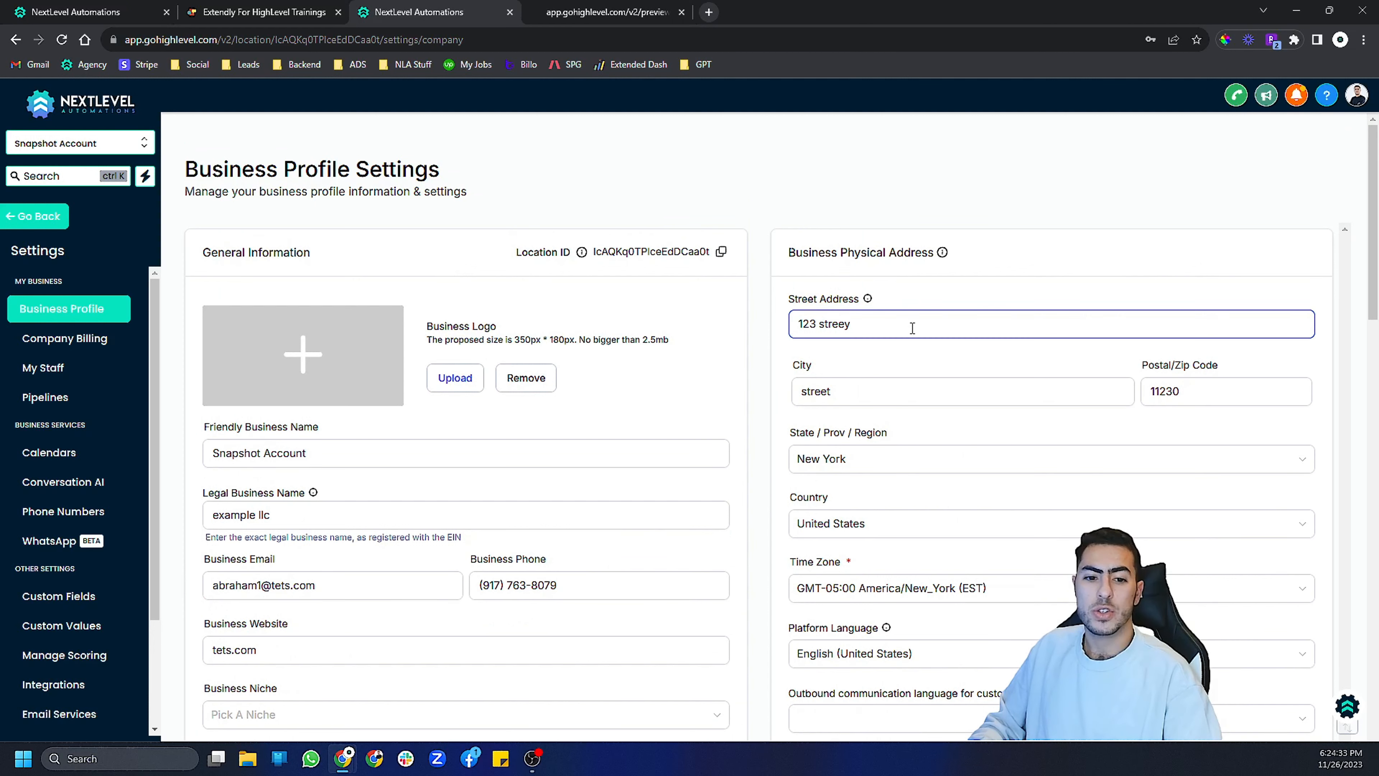
scroll(944, 285, "down", 2)
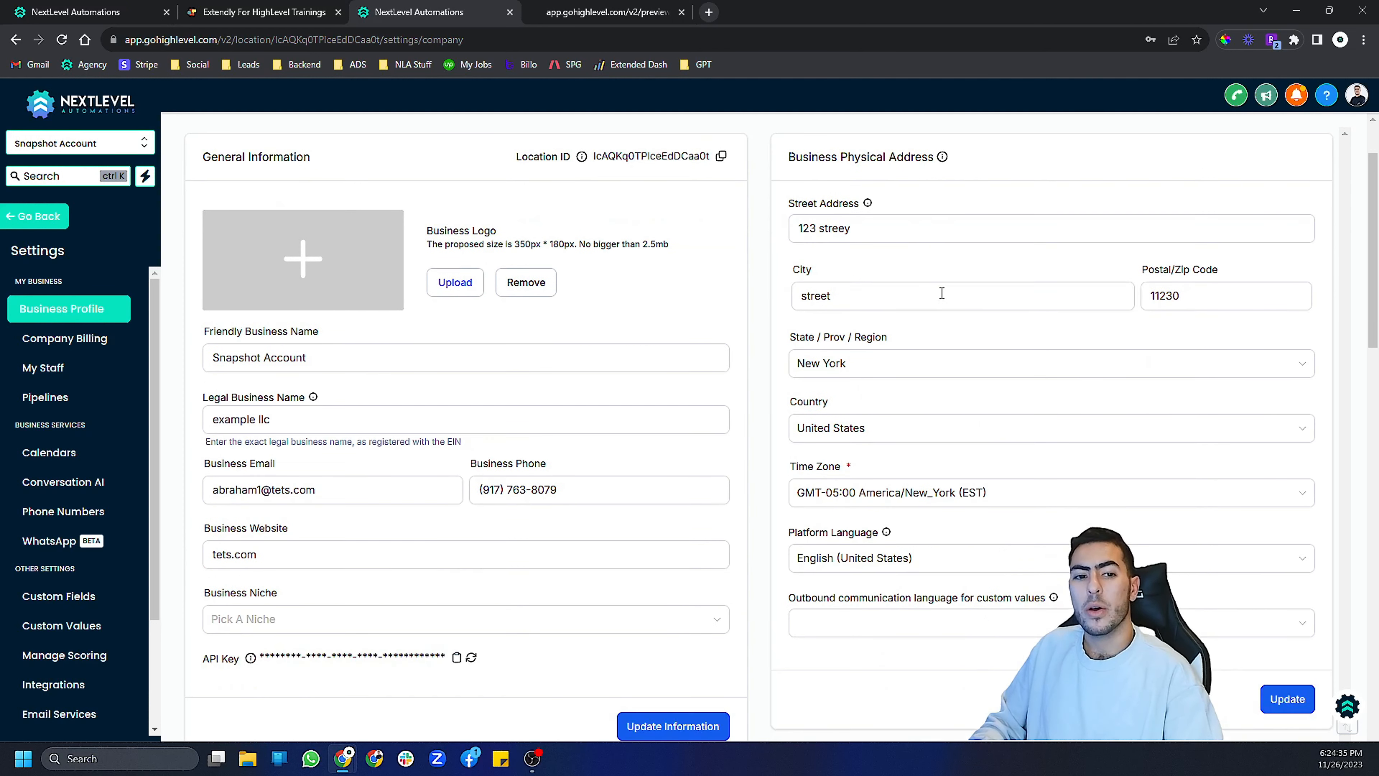
left_click(941, 297)
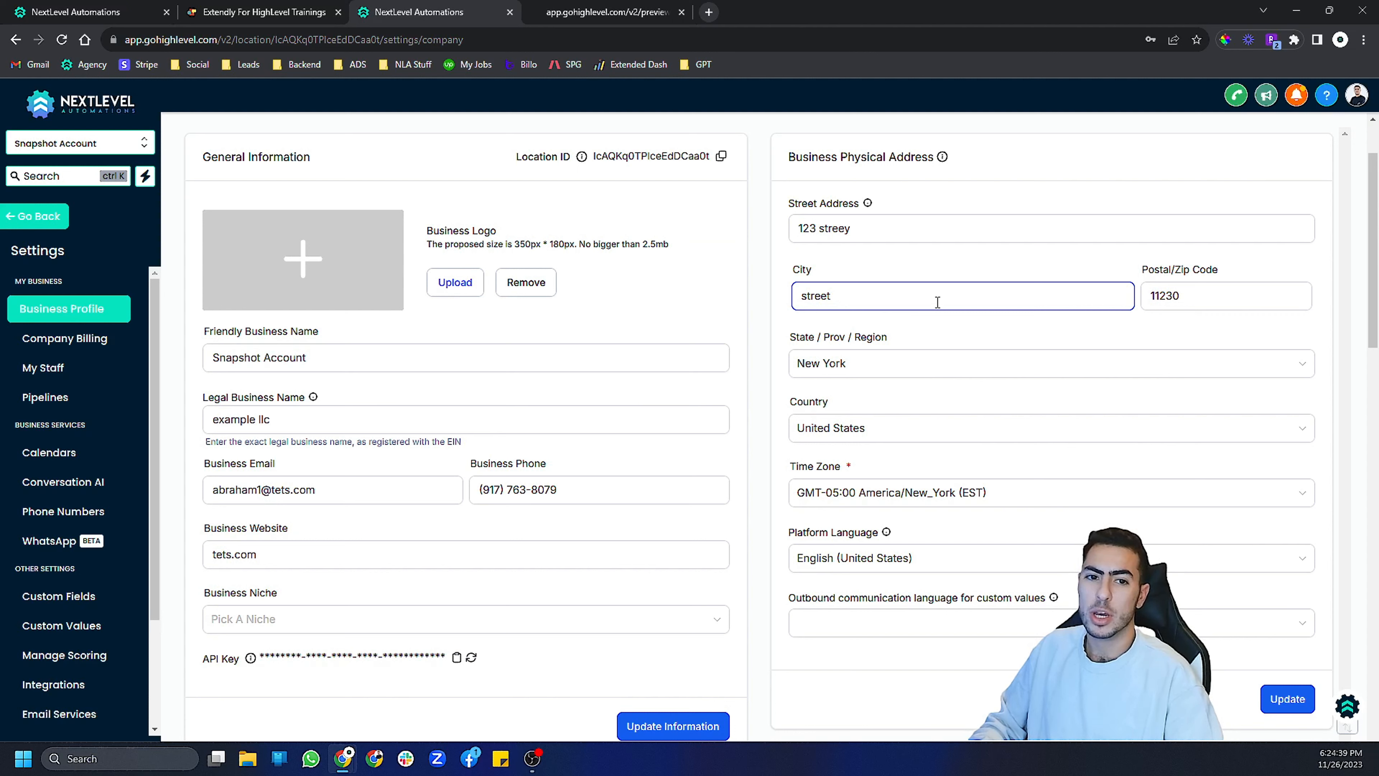
left_click(737, 310)
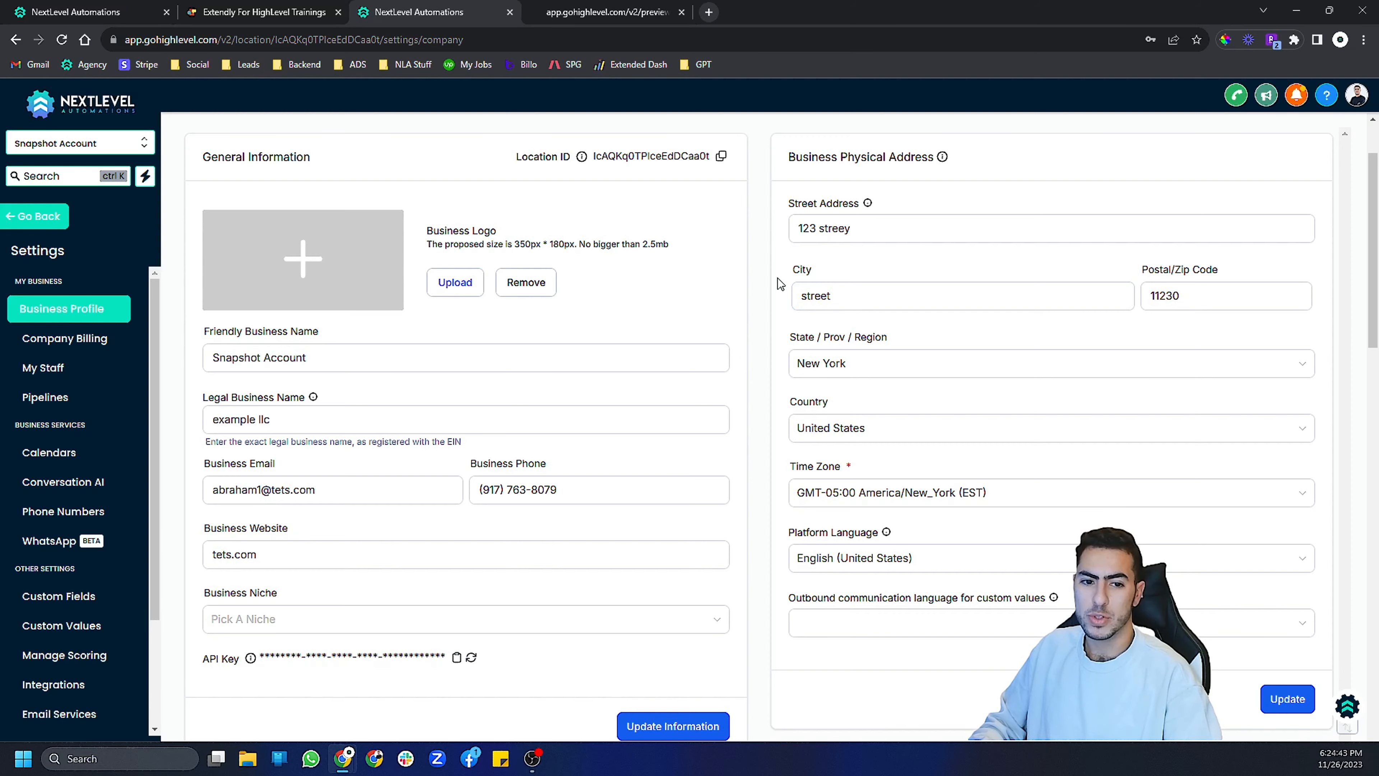
- Review the business profile's authorized representative details and general SMS compliance settings
scroll(778, 278, "down", 2)
scroll(778, 278, "up", 2)
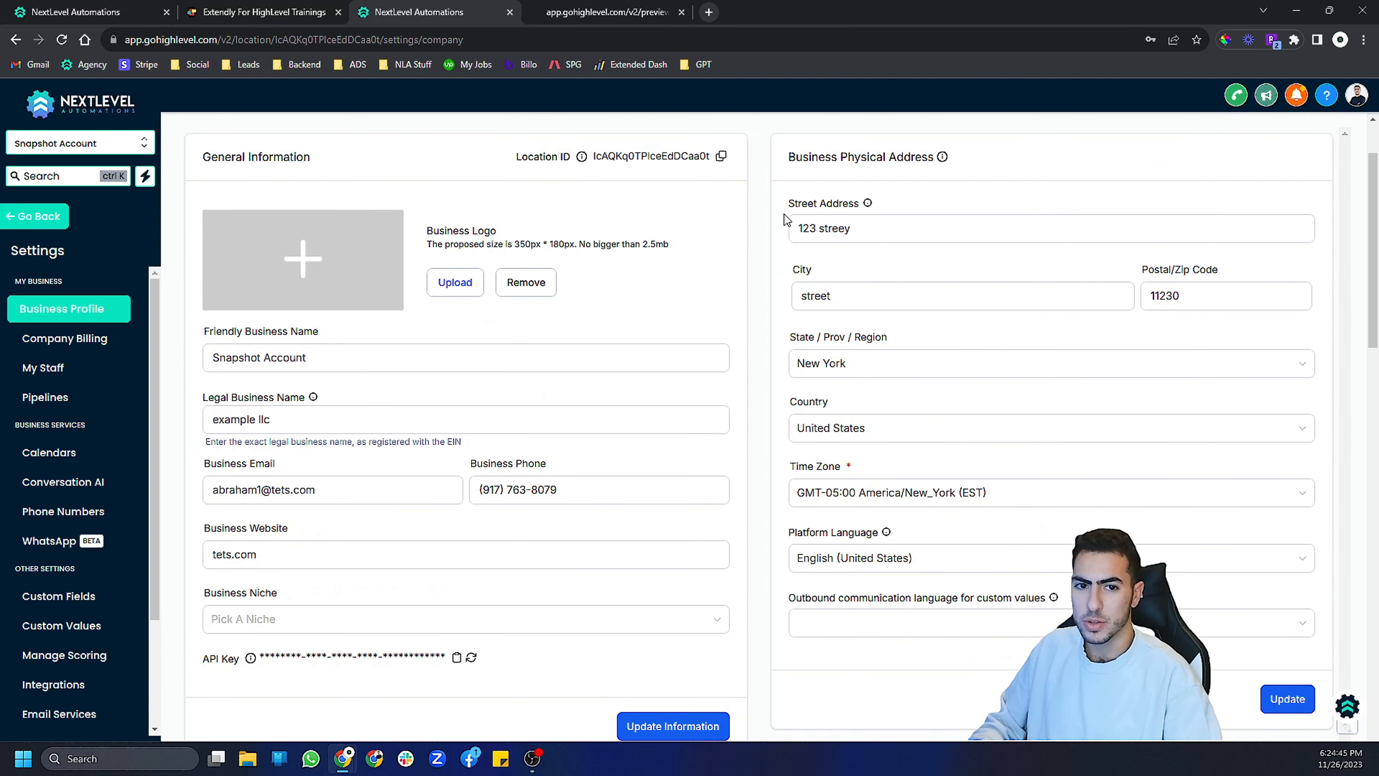
scroll(787, 218, "down", 8)
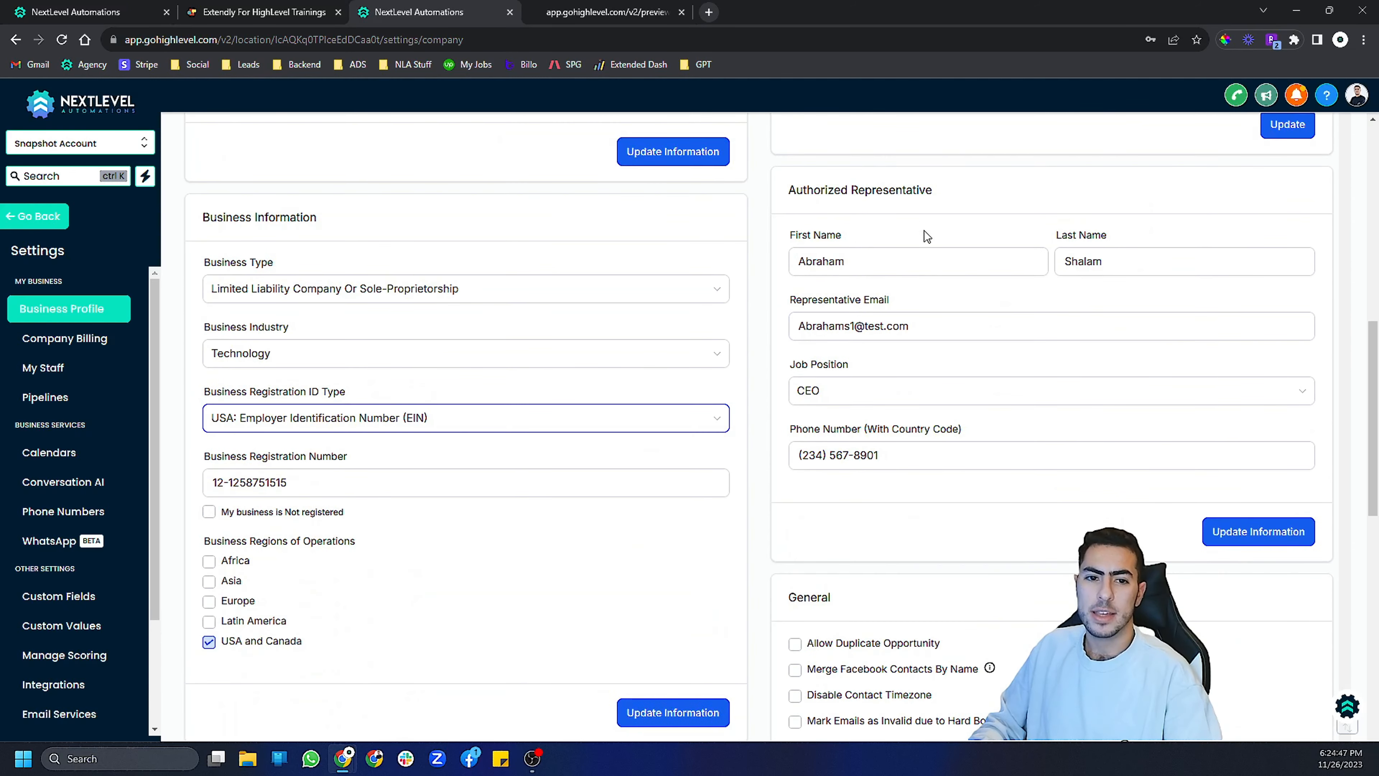
left_click(809, 249)
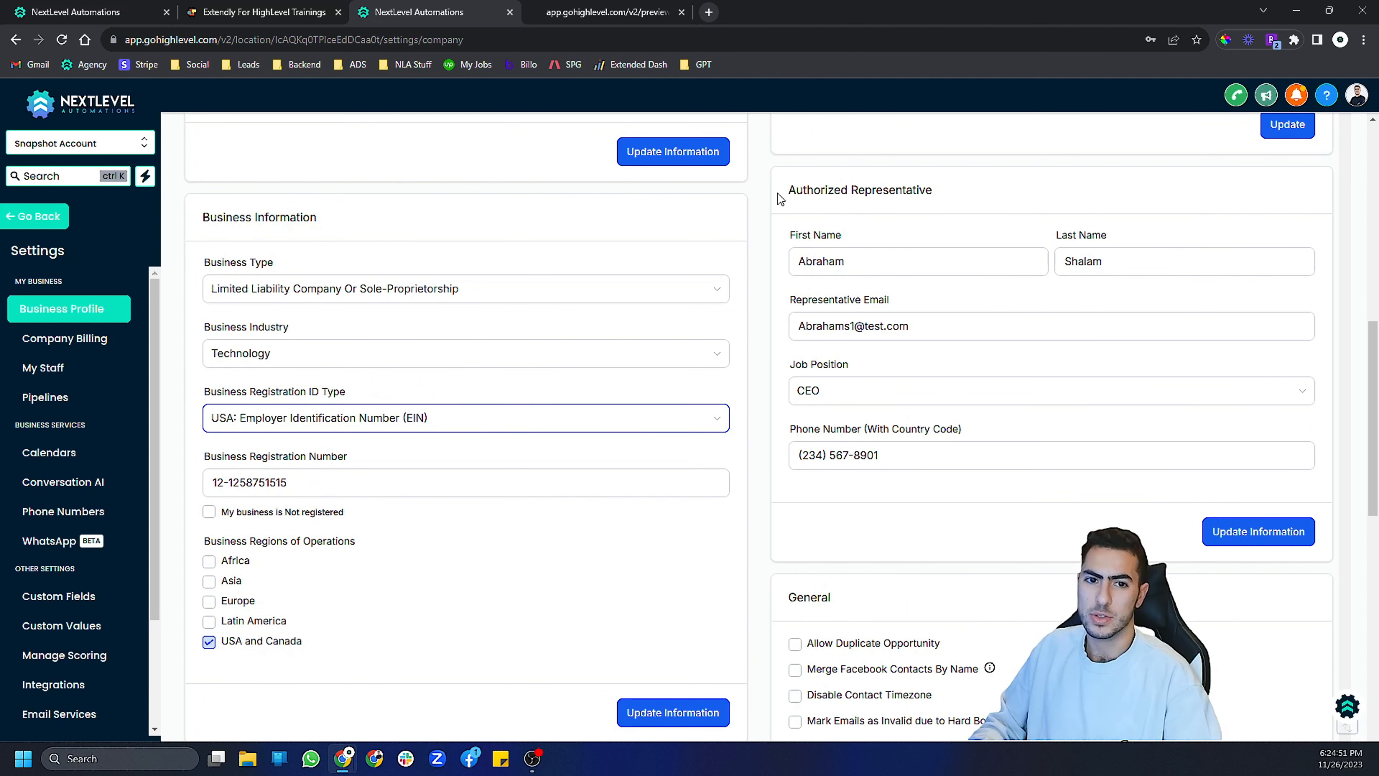
scroll(783, 355, "down", 4)
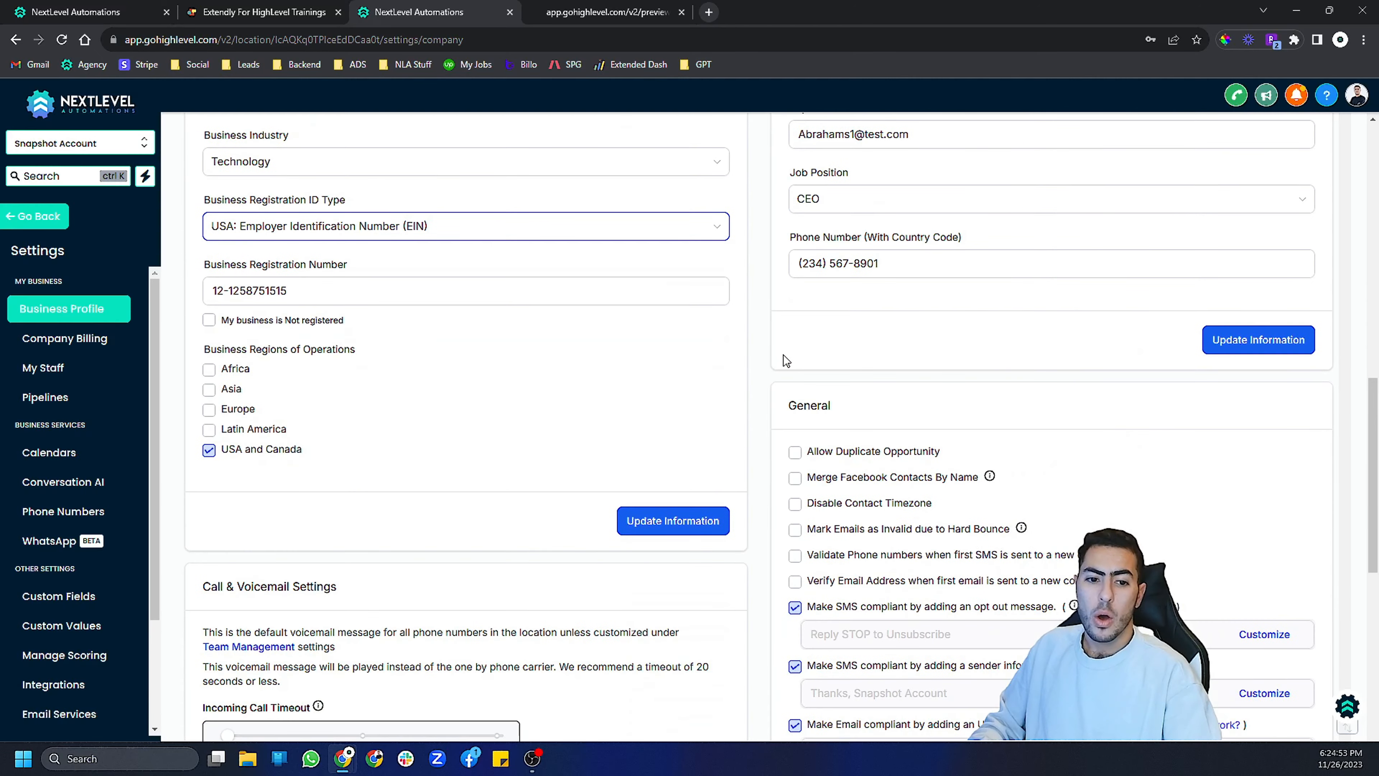
scroll(783, 375, "up", 12)
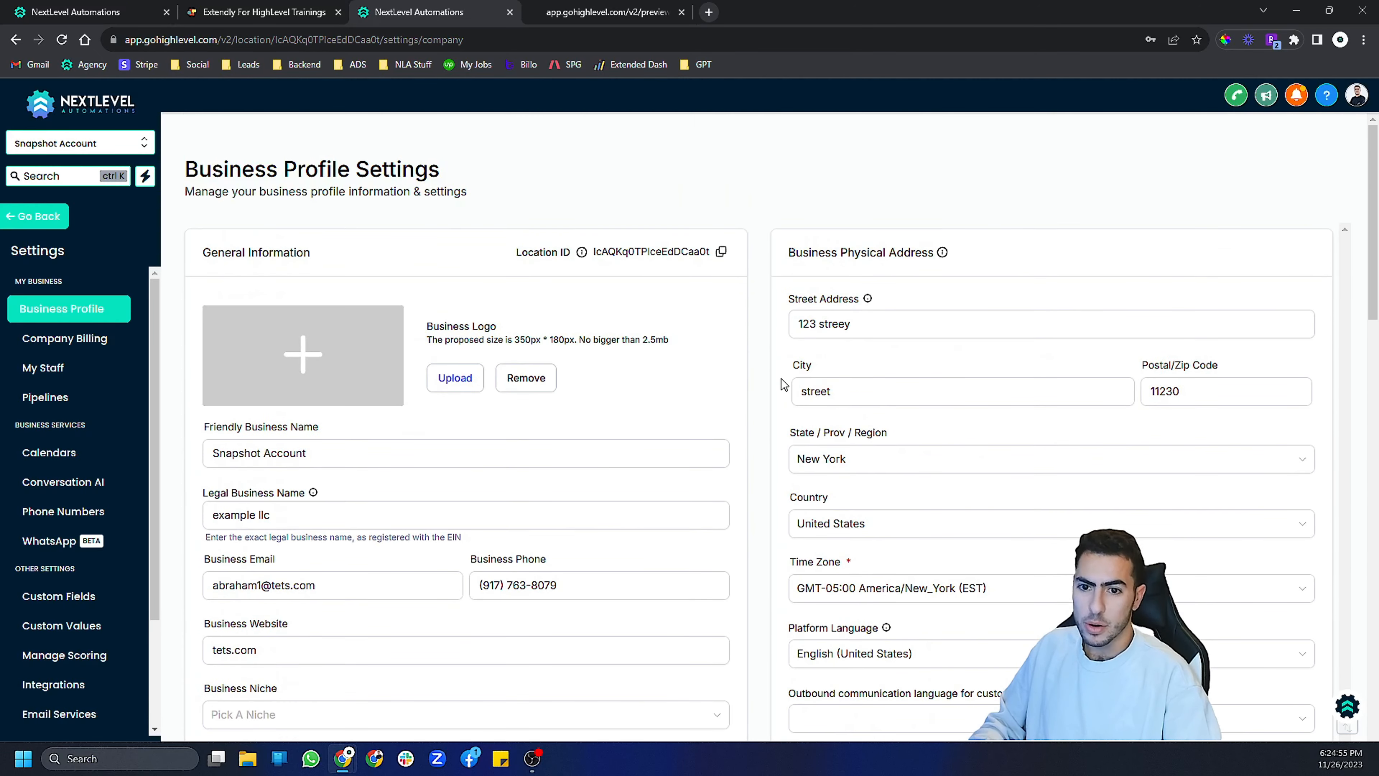
- Open the Phone Numbers Trust Center, start the A2P brand registration, and continue past the profile needs questions
left_click(107, 515)
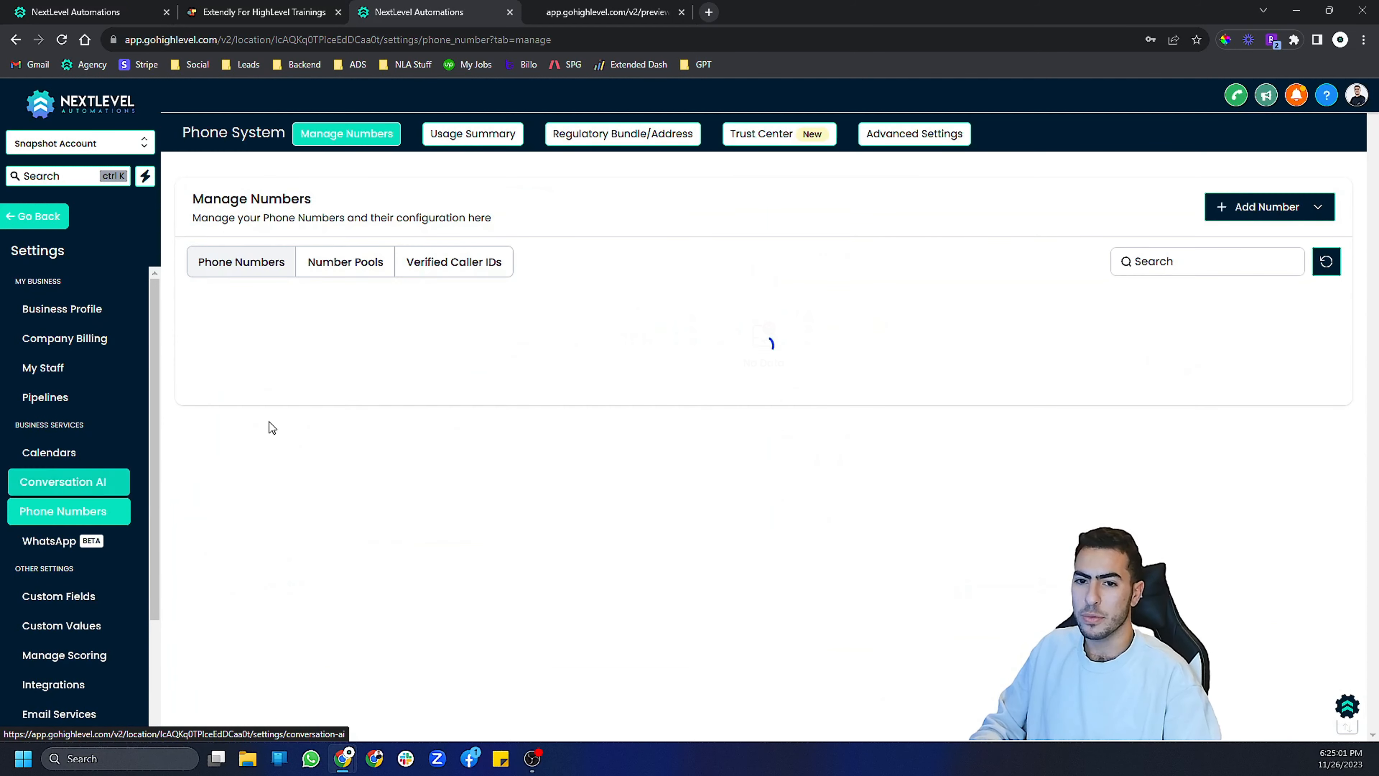
left_click(773, 145)
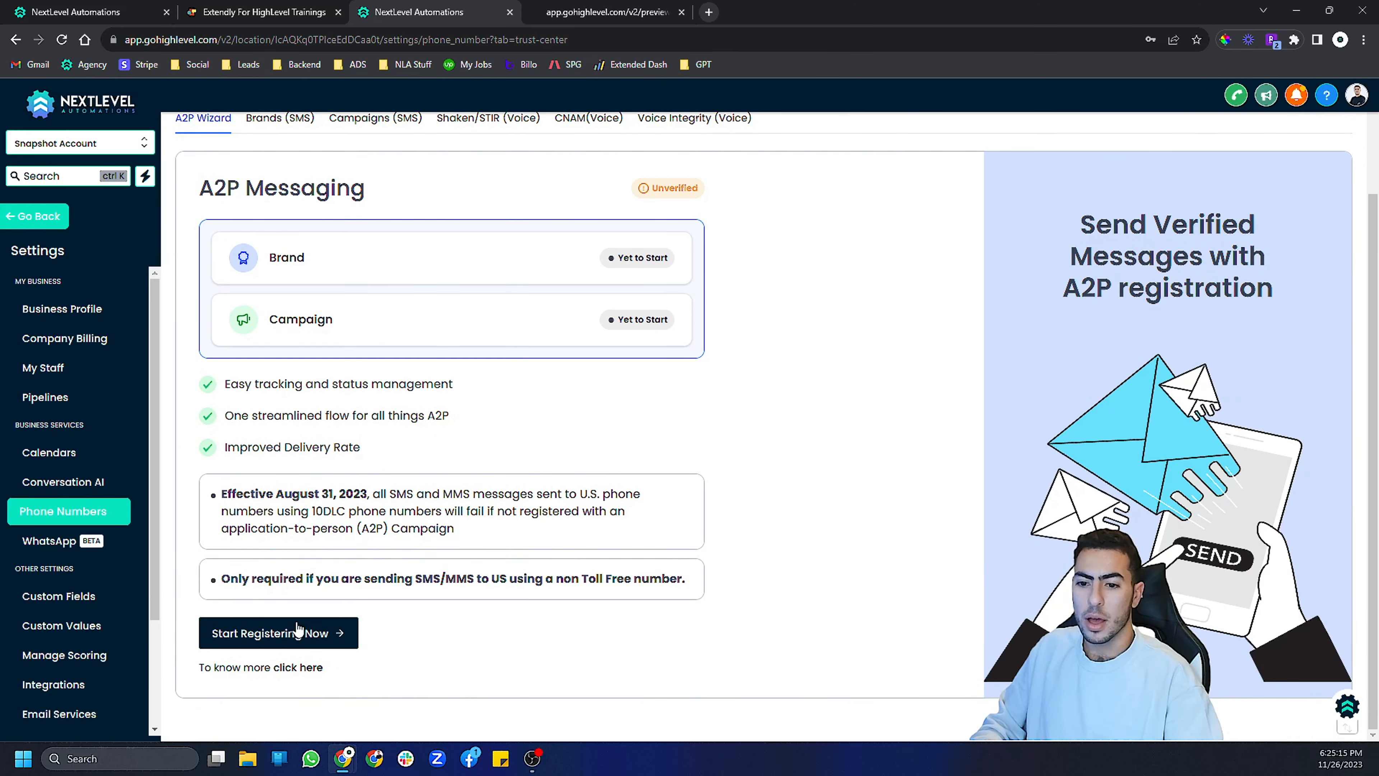
left_click(293, 627)
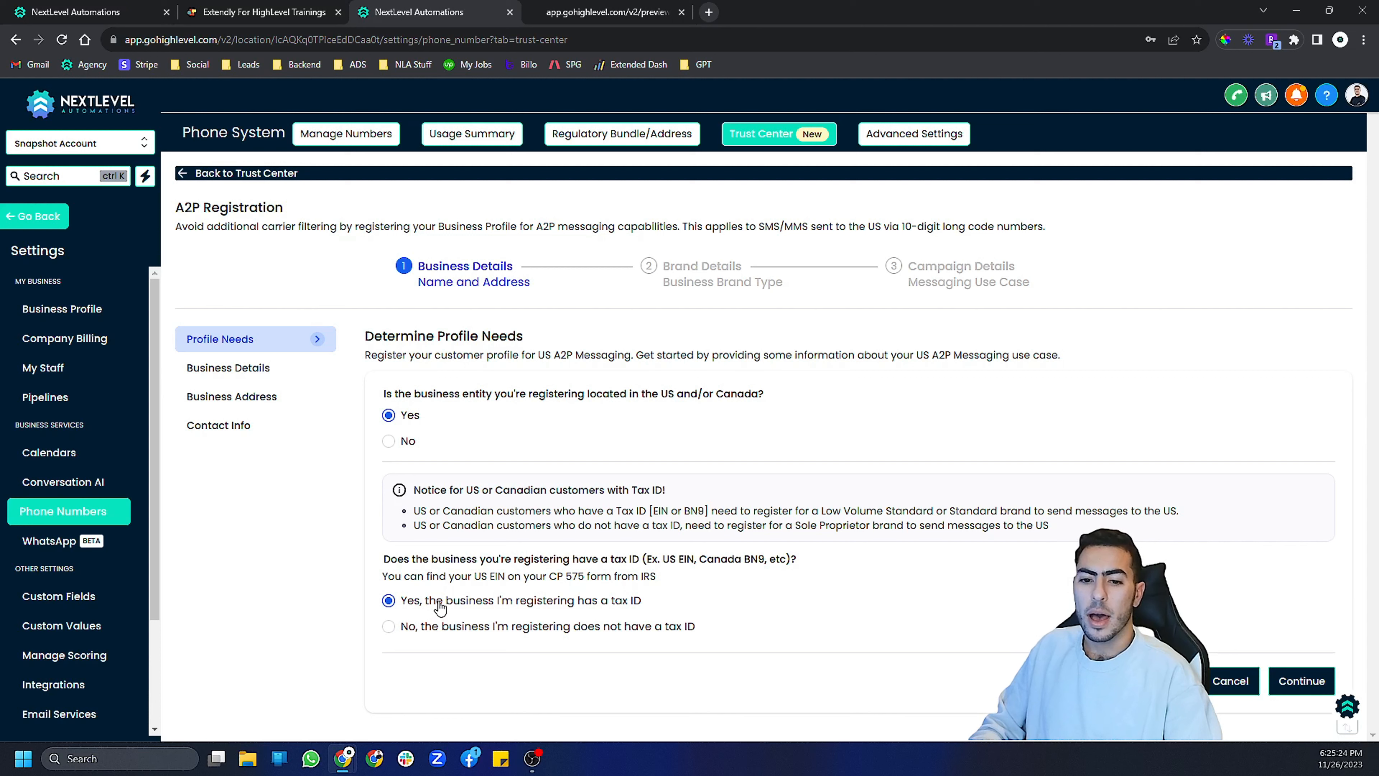
left_click(1302, 681)
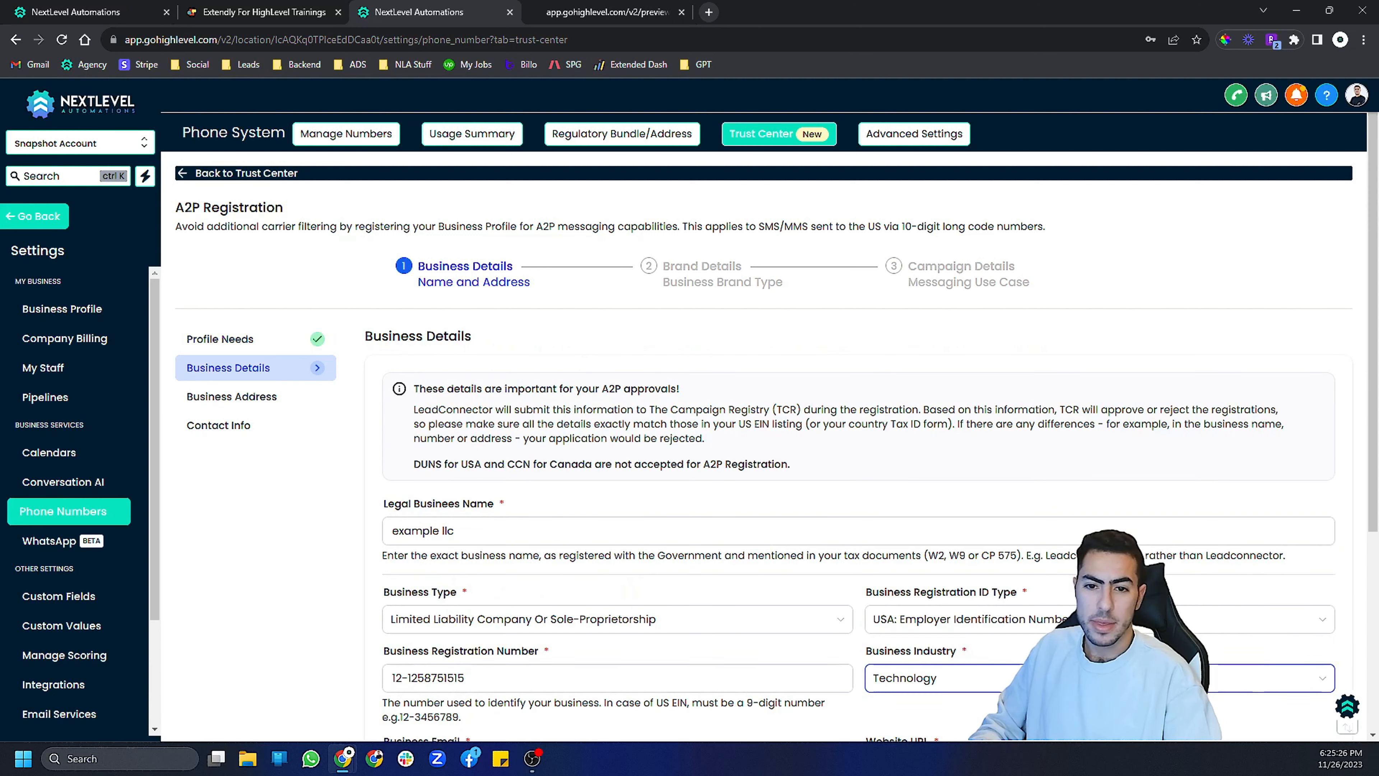
- Check the pre-filled legal business name, type, registration number and regions, then continue to the business address
scroll(760, 435, "down", 3)
left_click(398, 341)
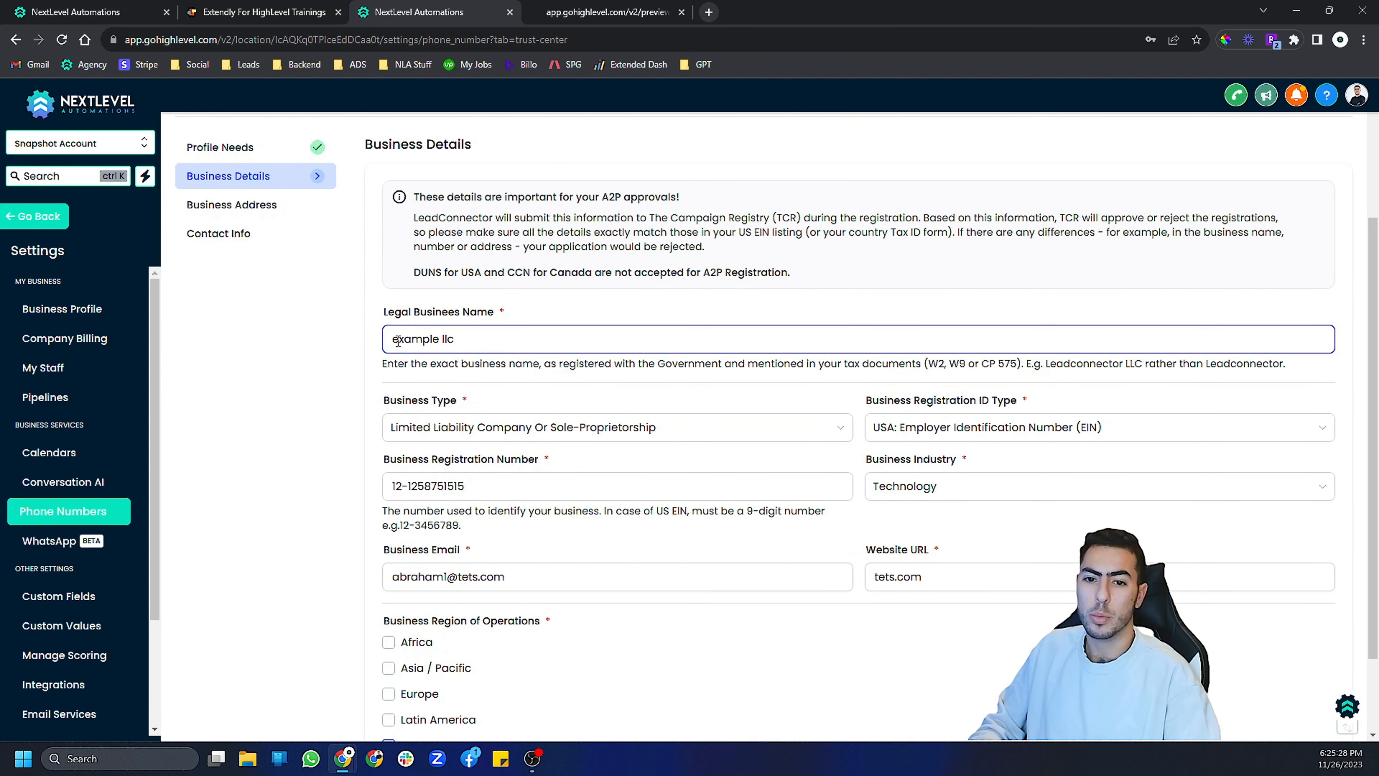
scroll(638, 349, "down", 2)
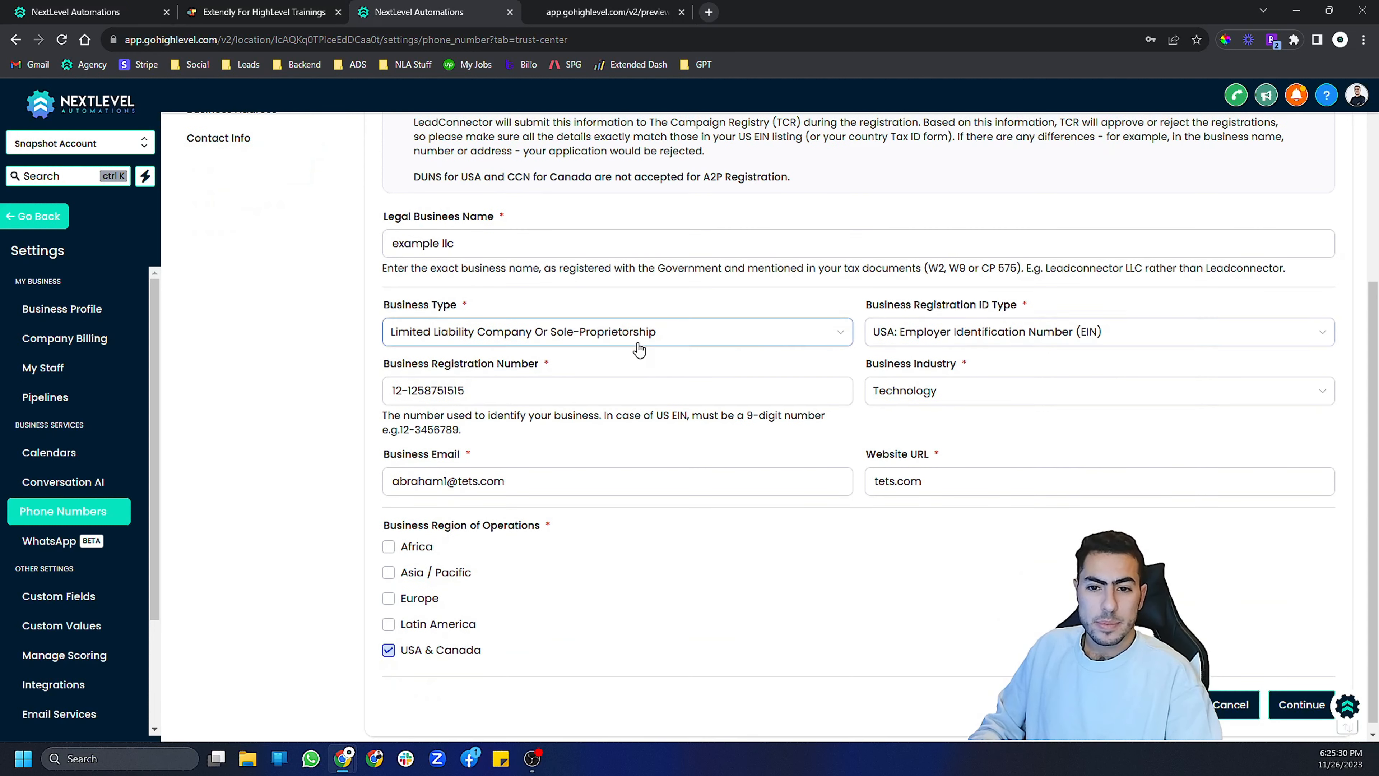
left_click(1302, 705)
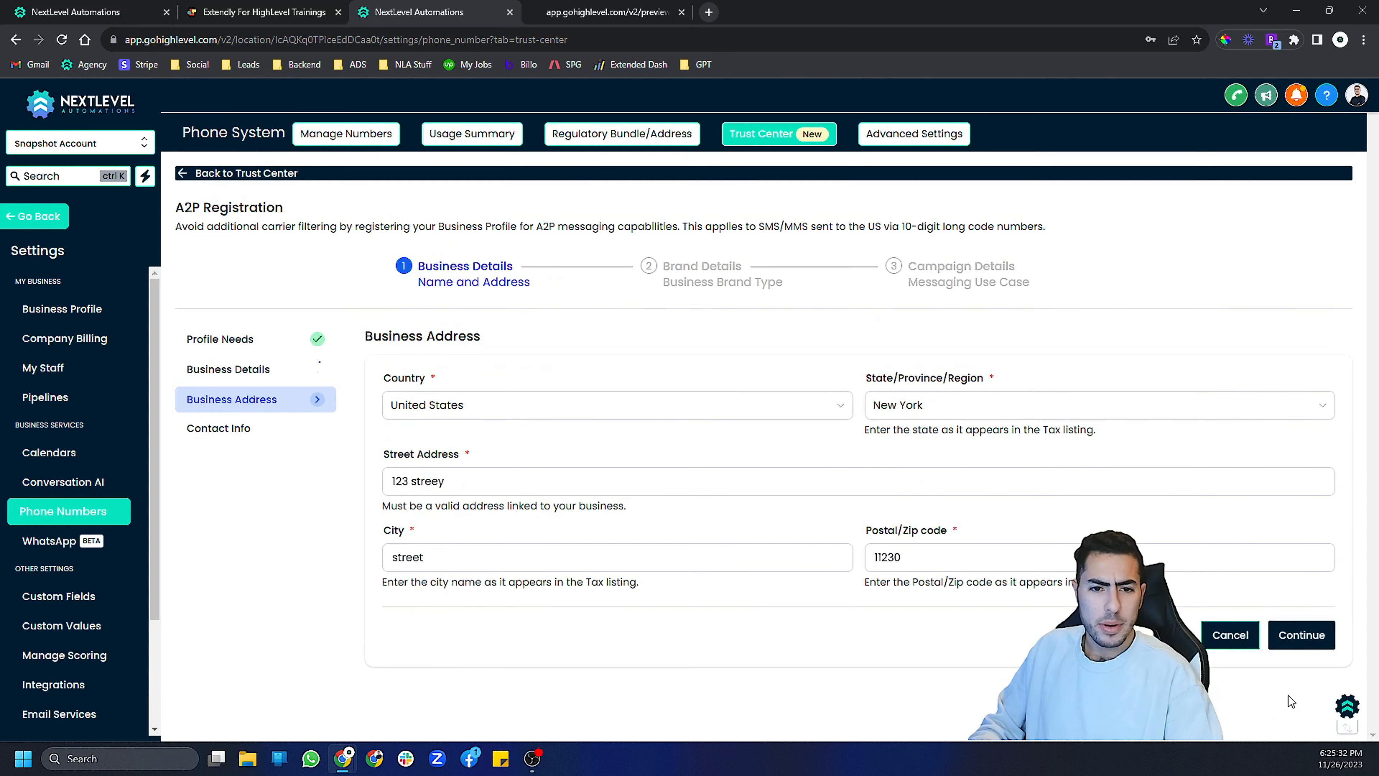
- Revisit the business details, then continue through the business address and authorized representative contact info pages
left_click(268, 370)
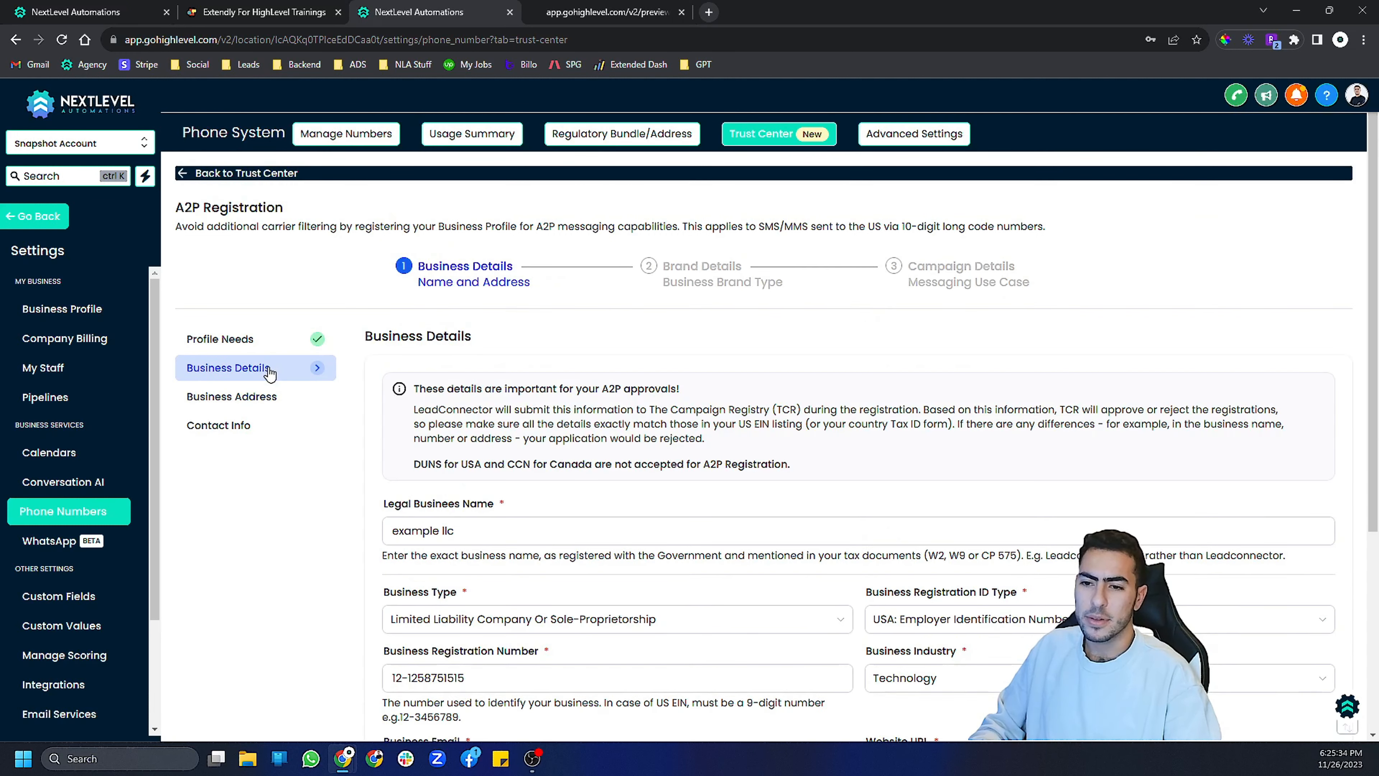
scroll(735, 432, "down", 5)
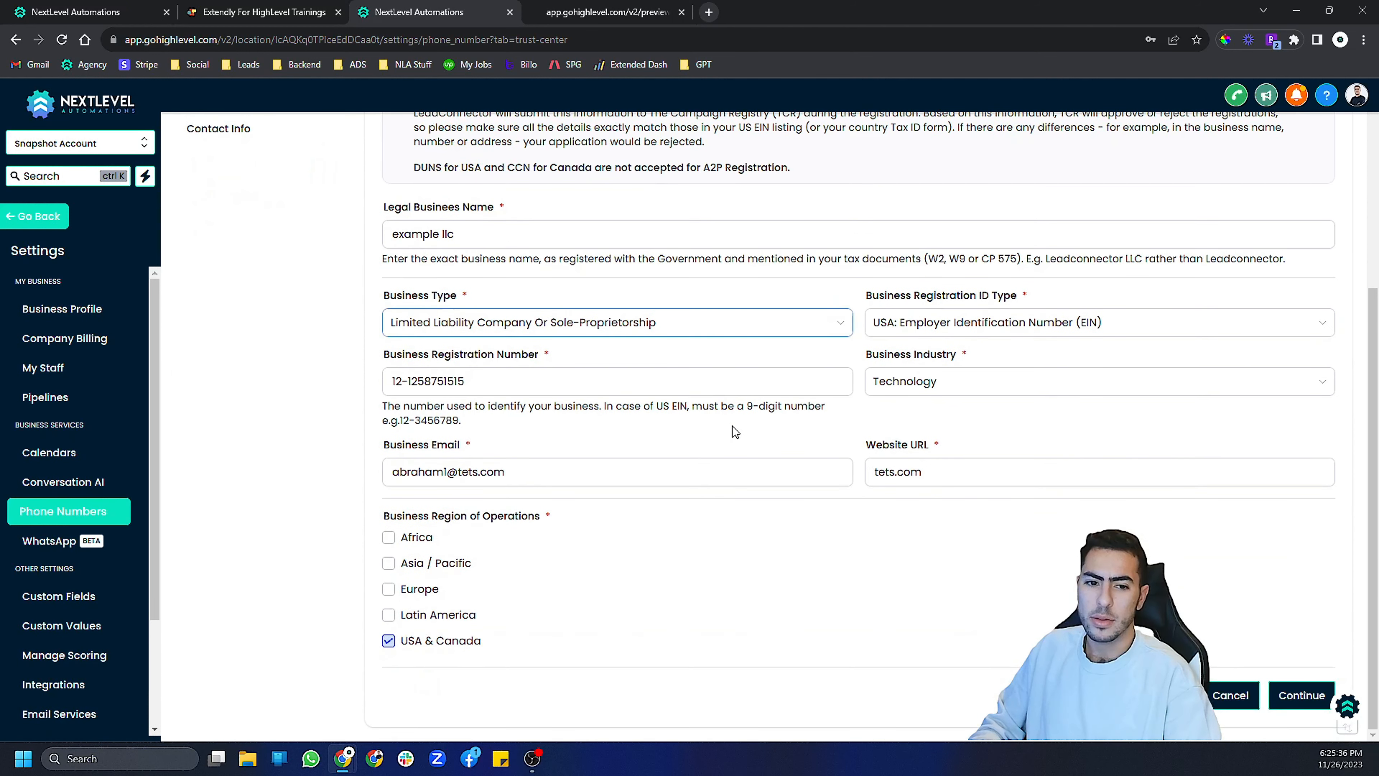
left_click(1276, 691)
left_click(684, 491)
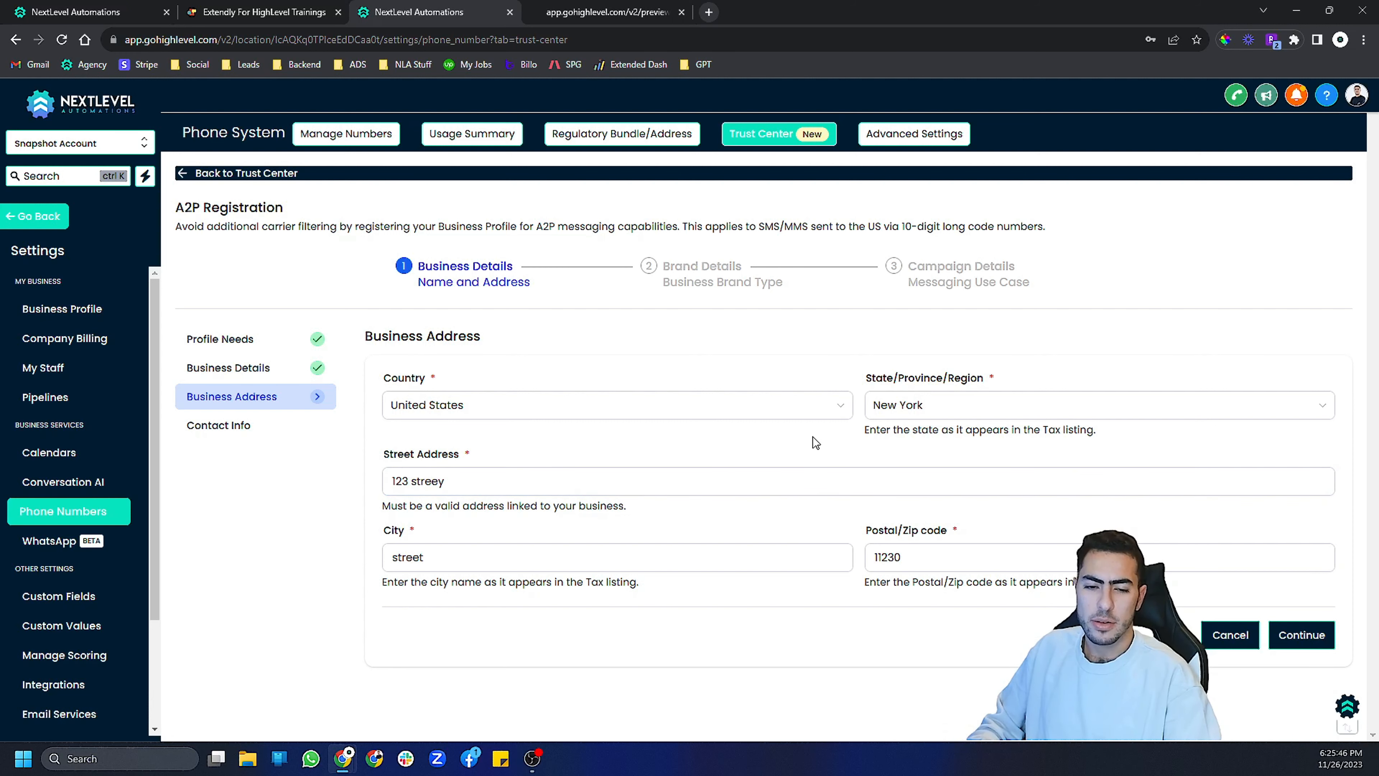
left_click(1273, 641)
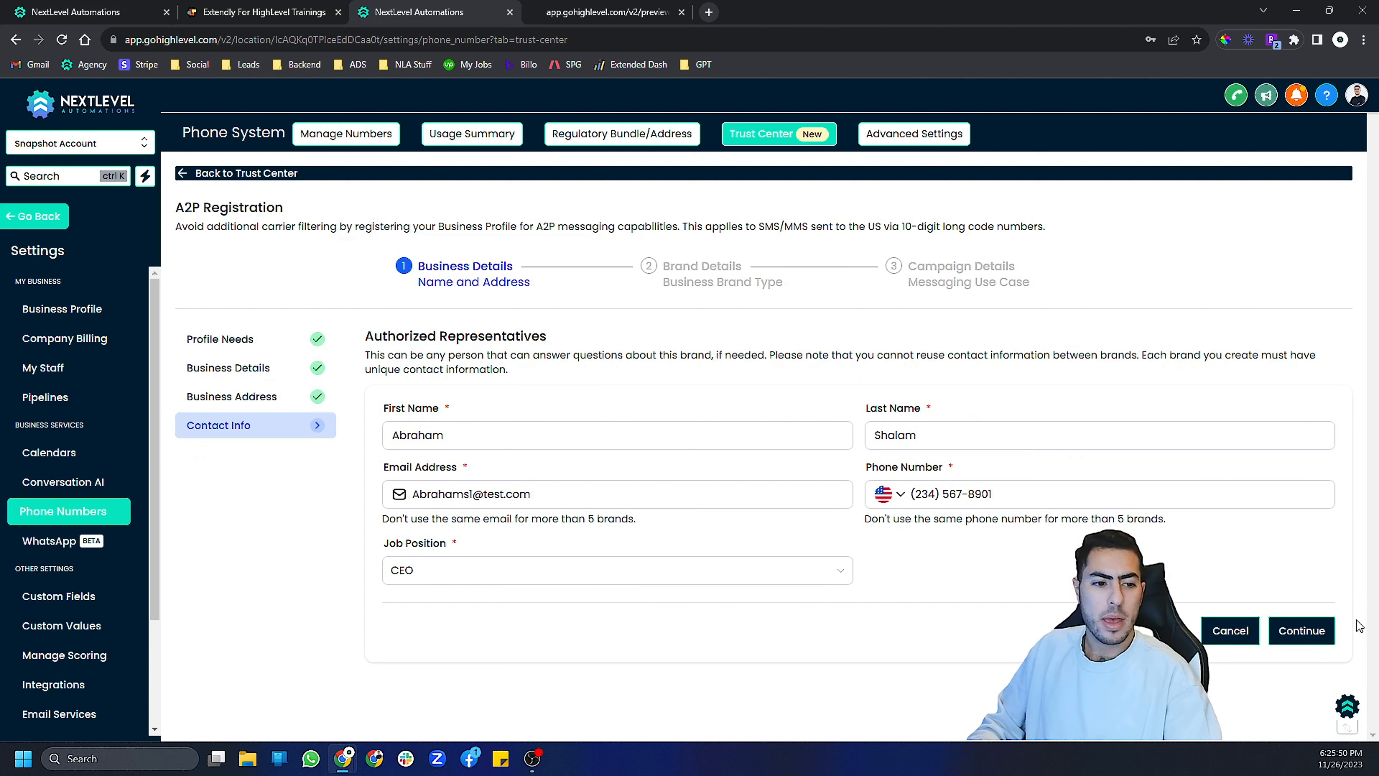
left_click(1303, 630)
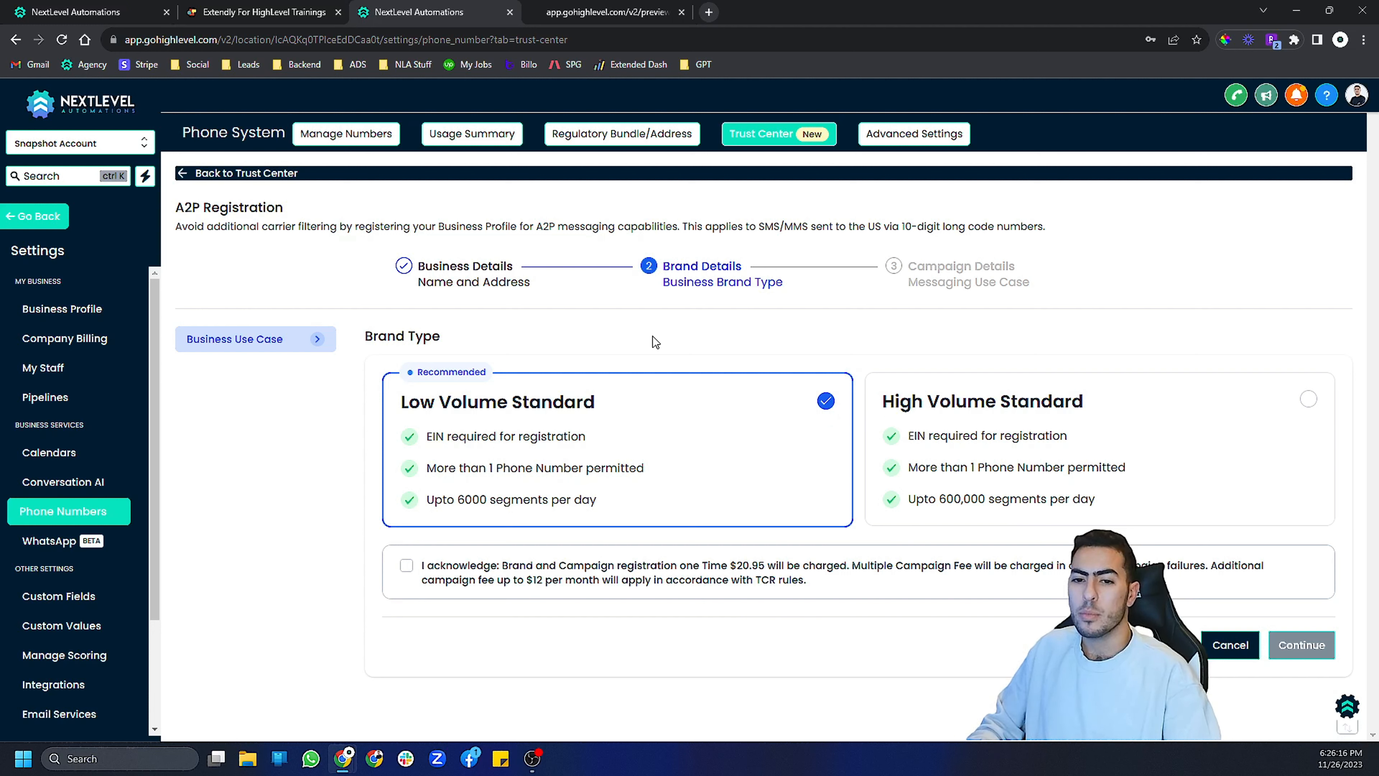
- Keep the Low Volume Standard brand type, tick the registration fee acknowledgement, and continue to campaign details
left_click(1070, 471)
left_click(747, 449)
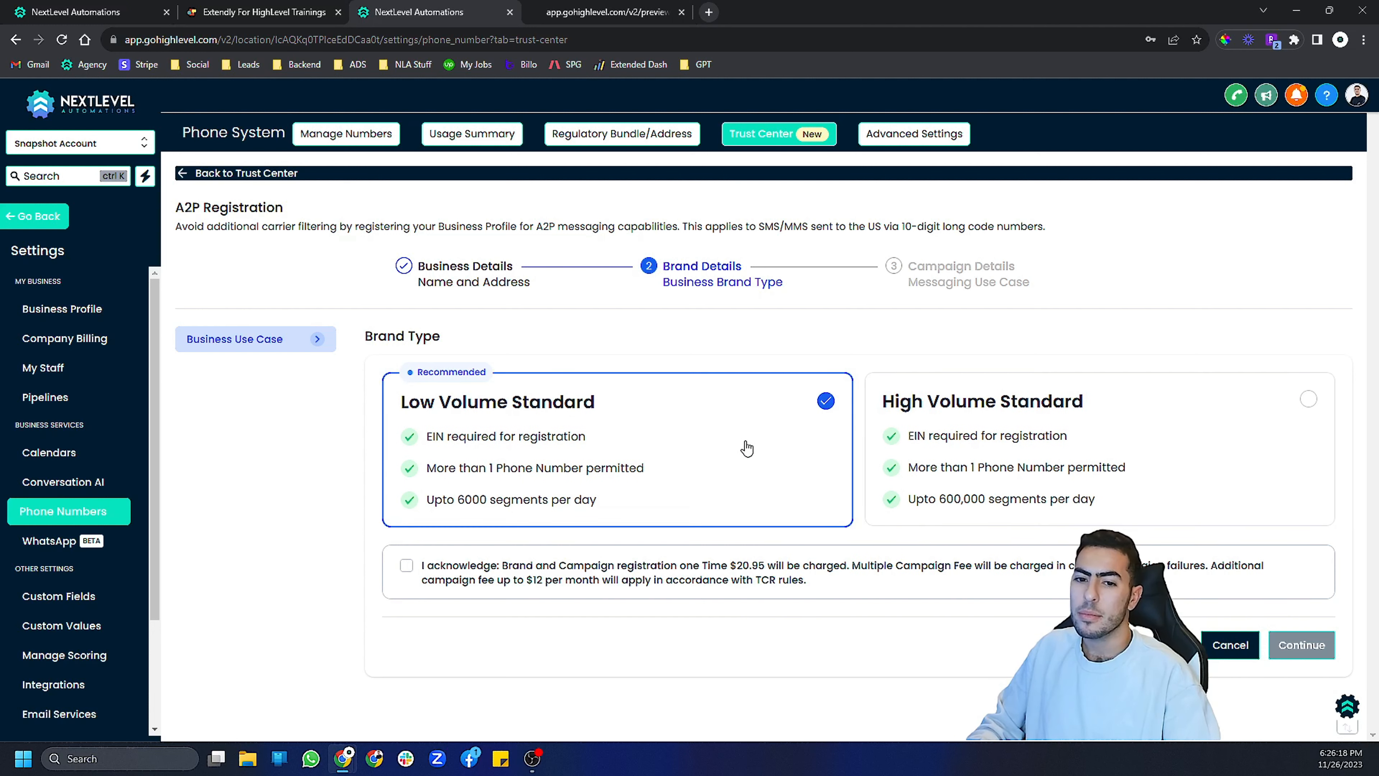
triple_click(400, 339)
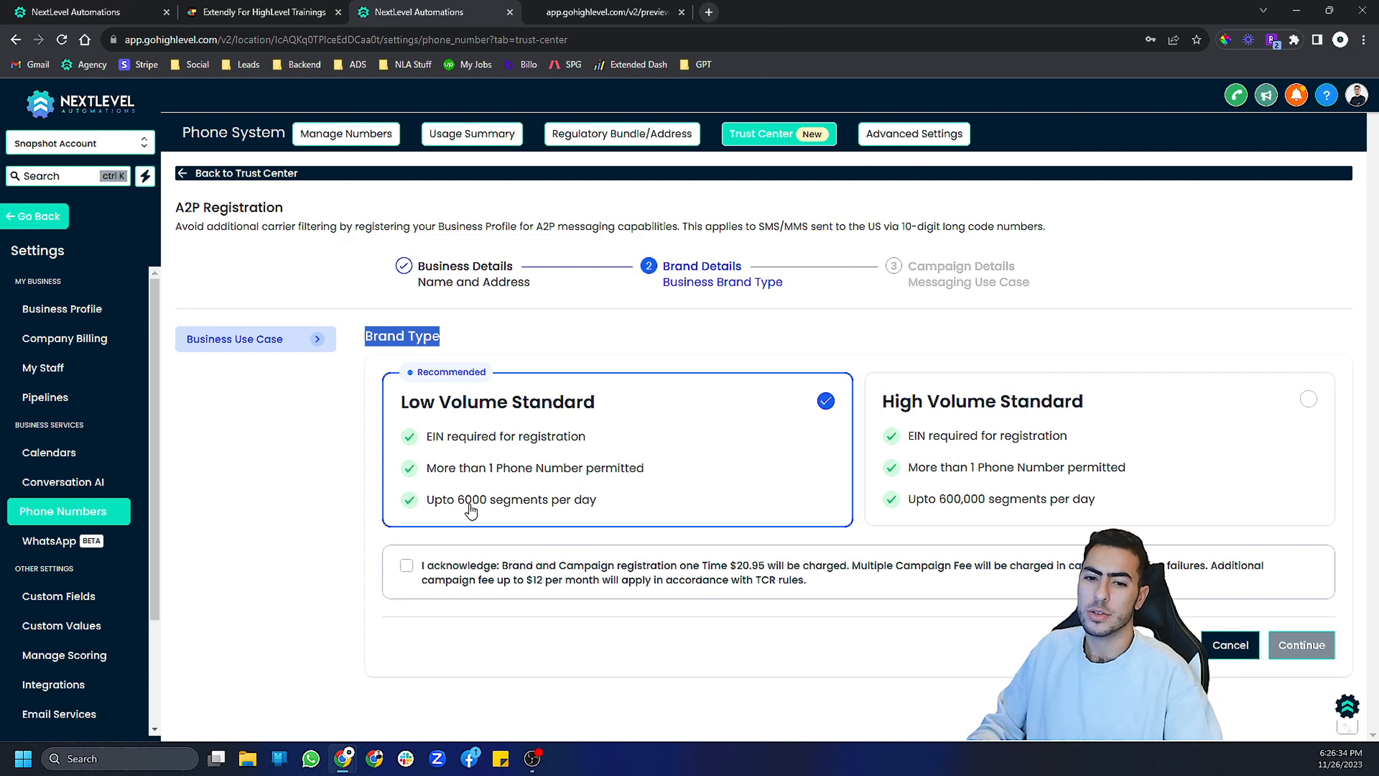
left_click(406, 566)
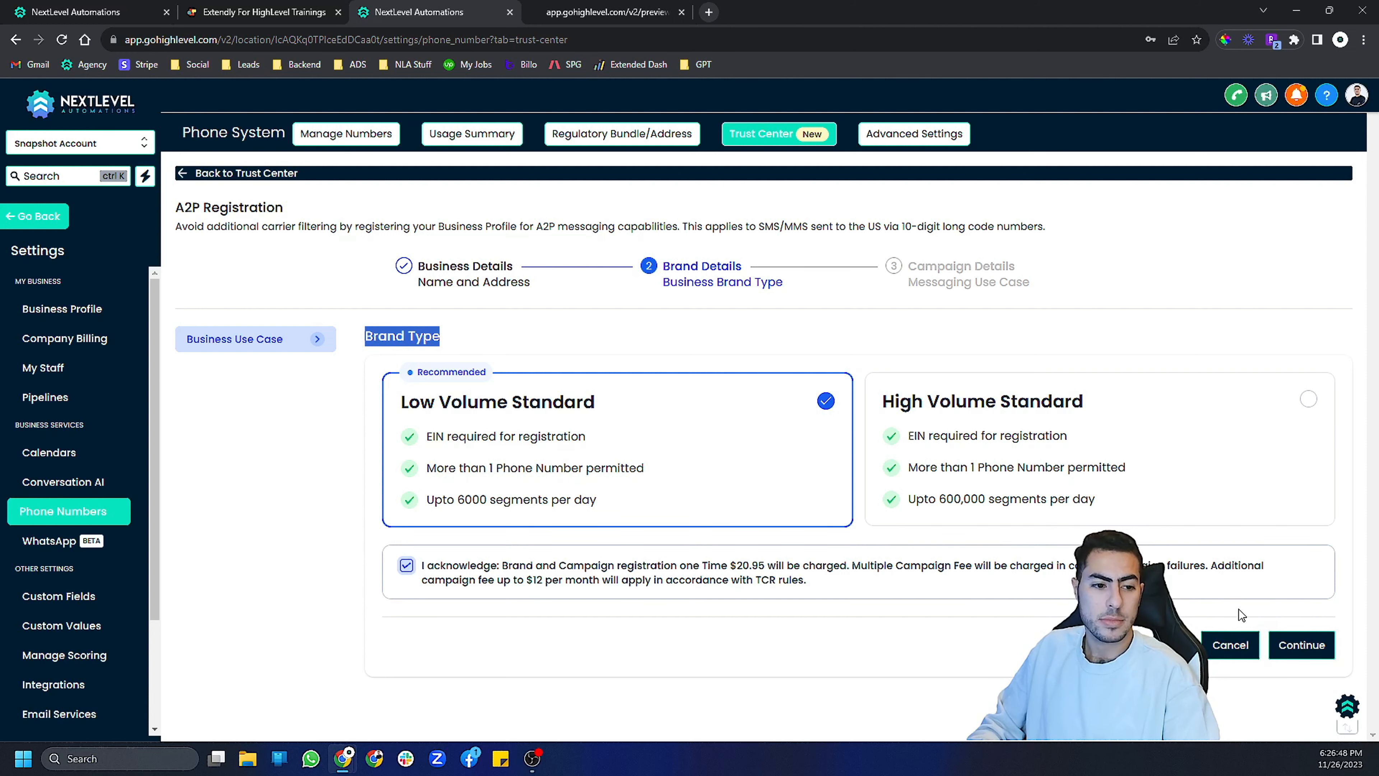
left_click(1314, 646)
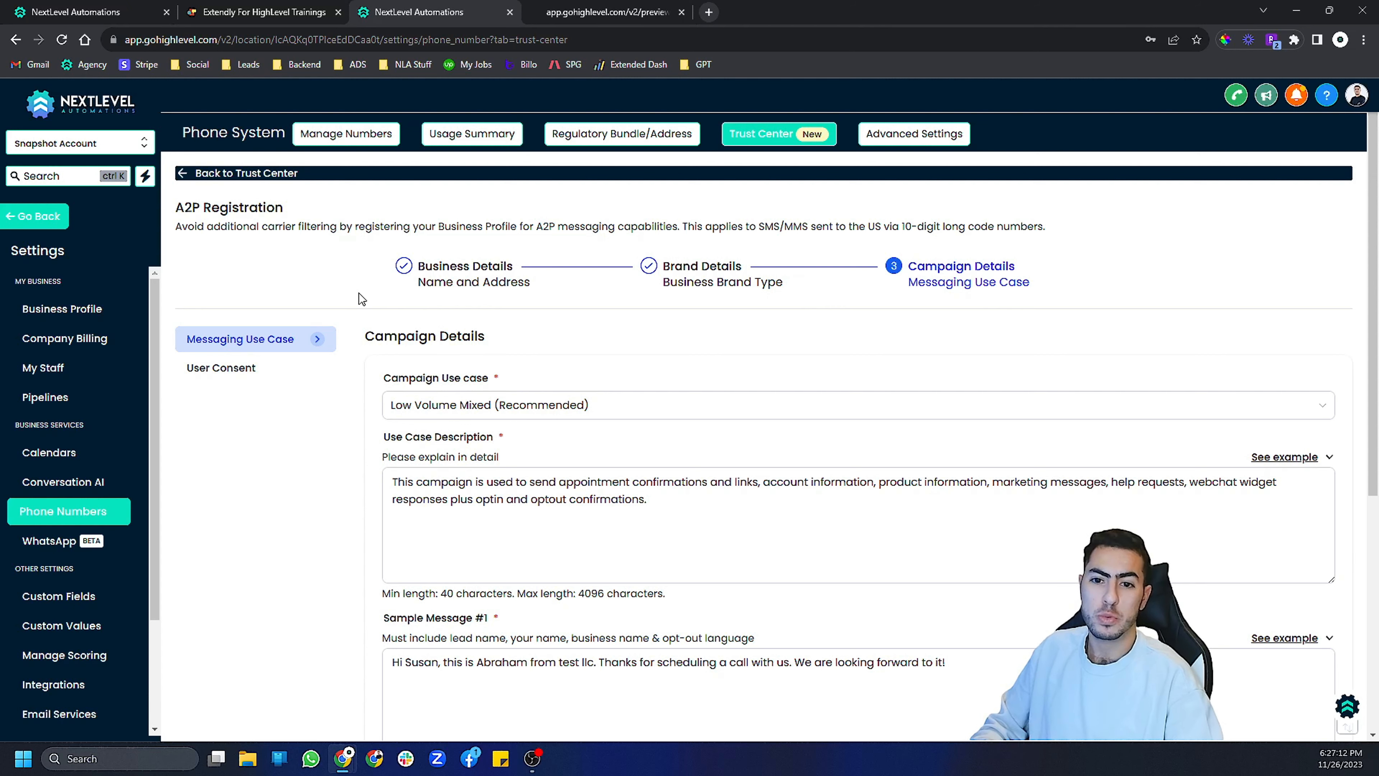
- Review the campaign use case, description and sample messages, switching to User Consent and back
scroll(502, 408, "down", 5)
scroll(502, 408, "down", 2)
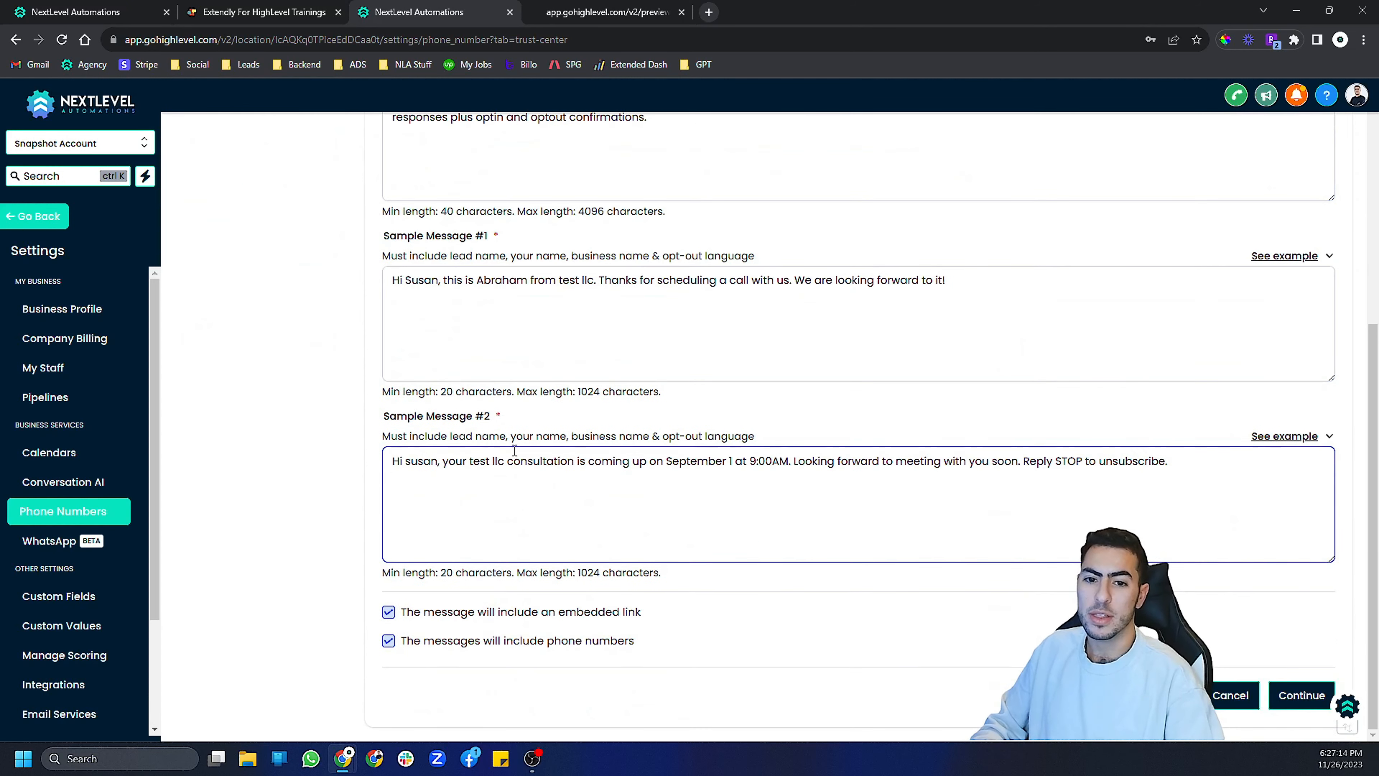
scroll(502, 408, "up", 8)
left_click(234, 367)
left_click(235, 345)
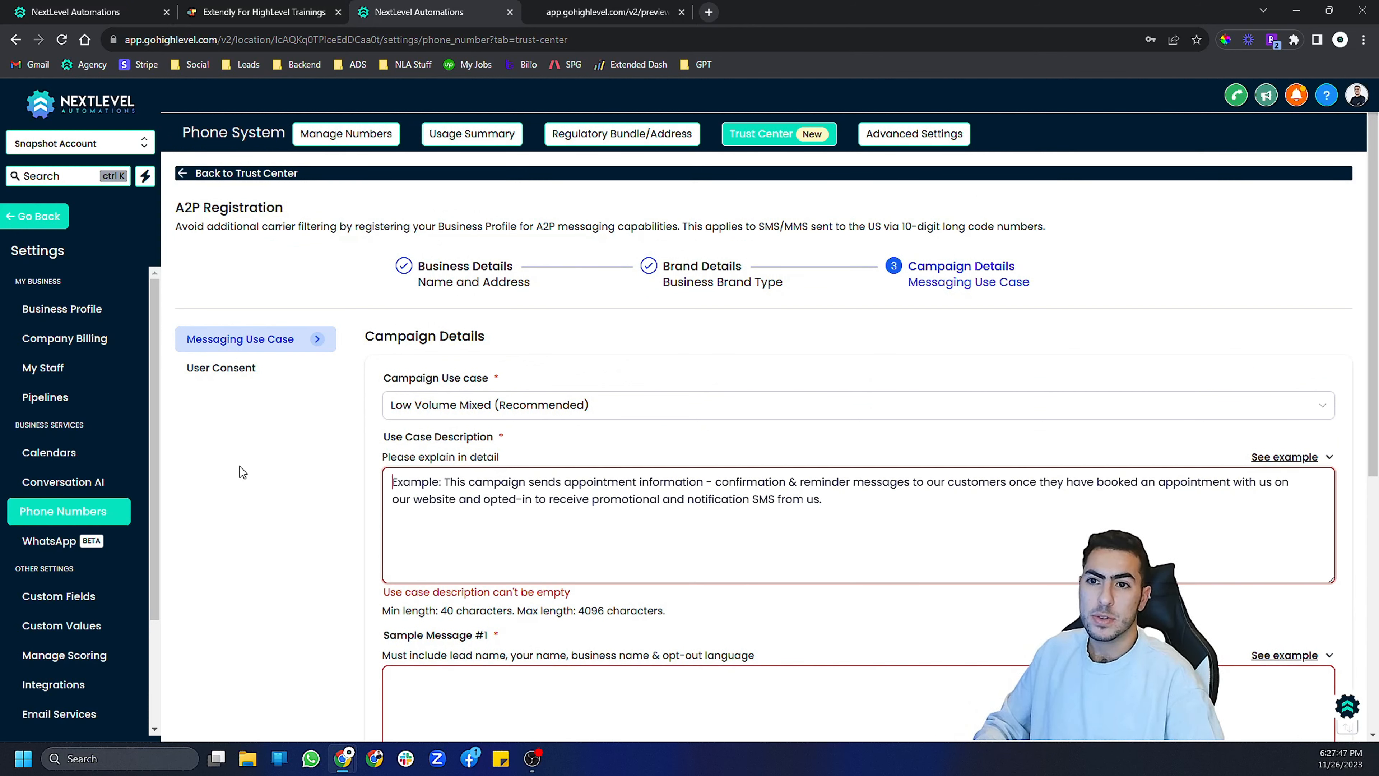
- Open the Extendly lesson 'Walkthrough: Registering A Company With the 8-Step Wizard and Messages' and read its sample texts
left_click(256, 12)
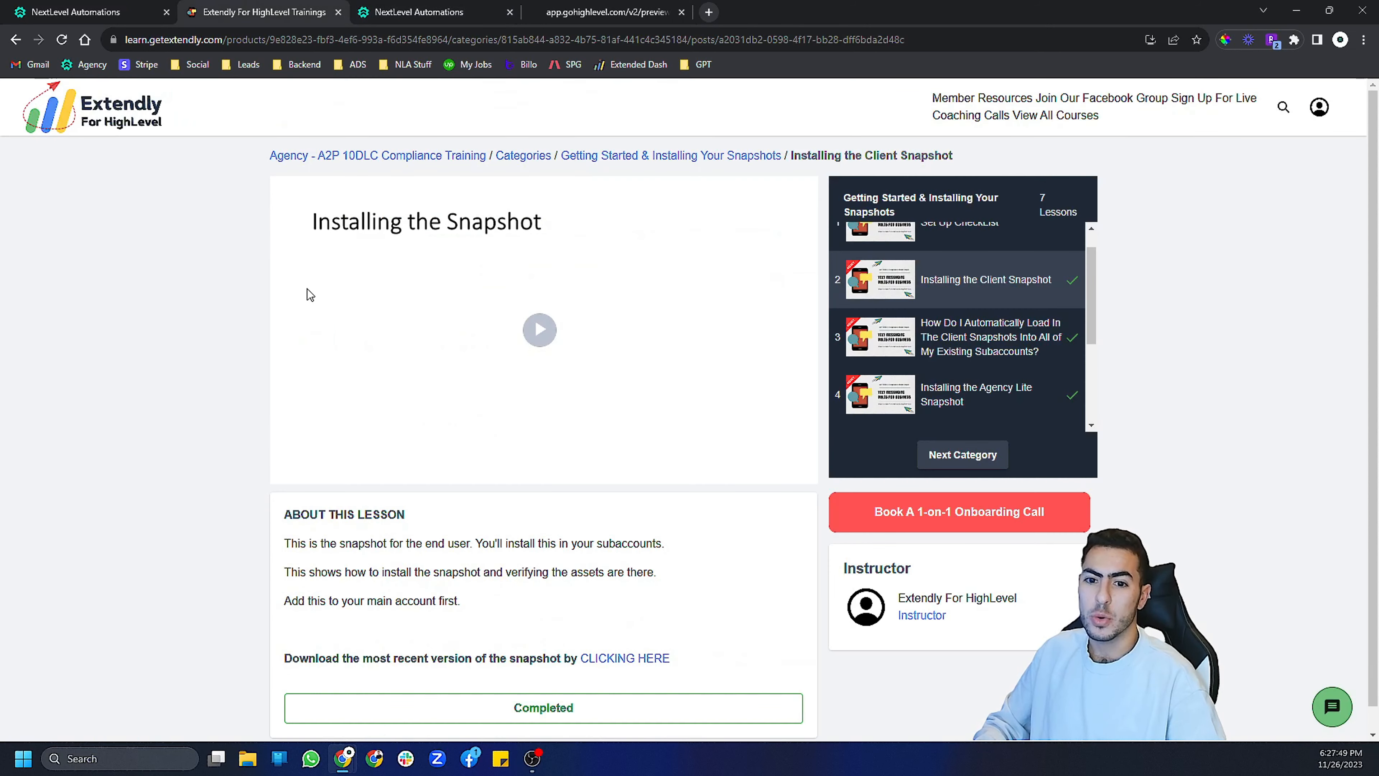
left_click(348, 156)
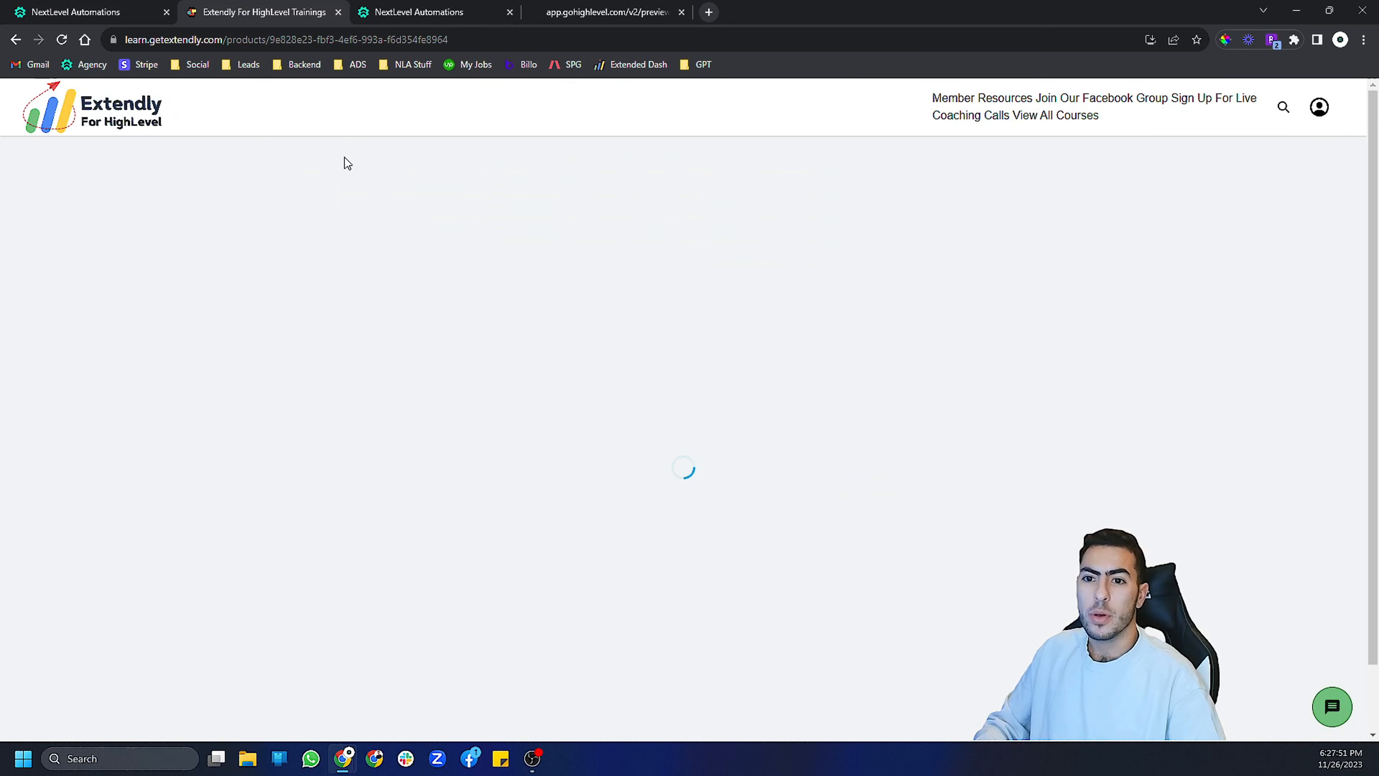
scroll(261, 304, "down", 15)
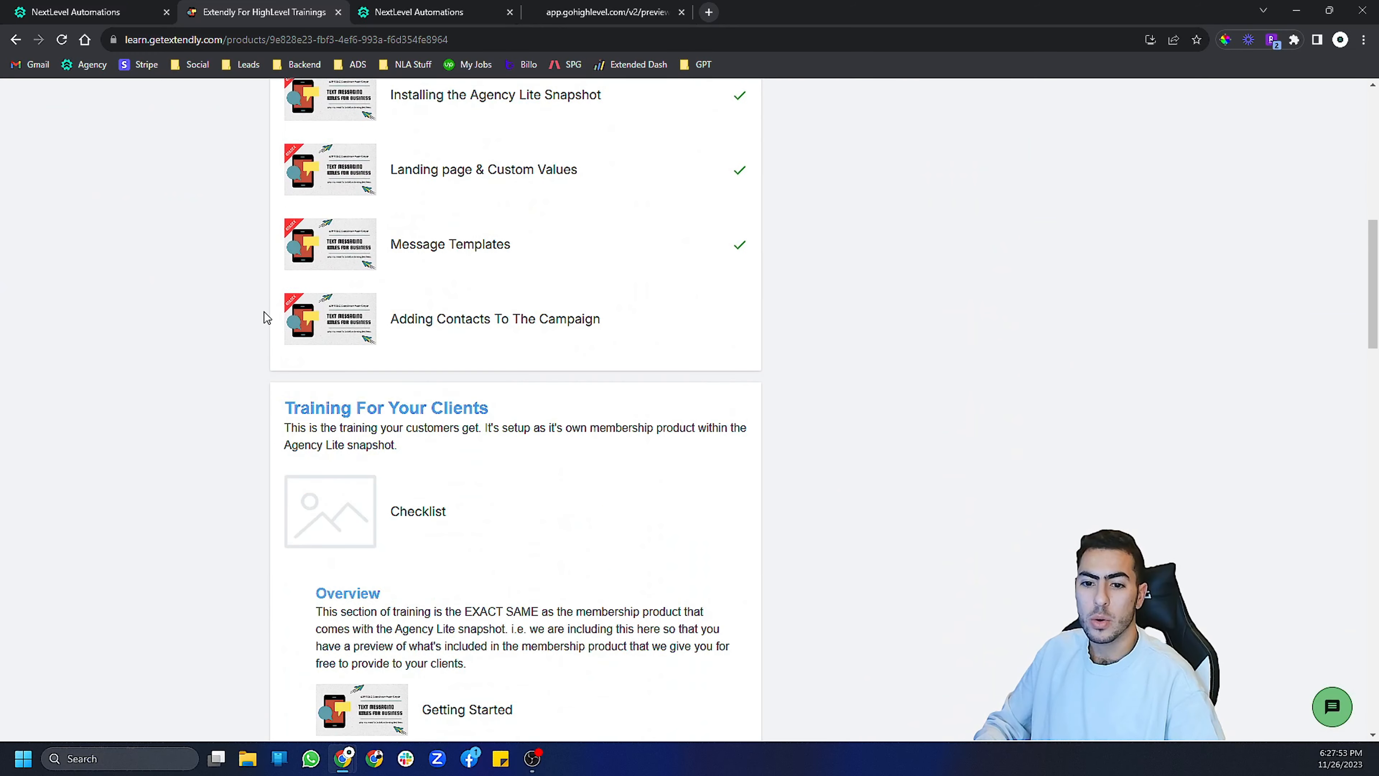
scroll(264, 314, "down", 7)
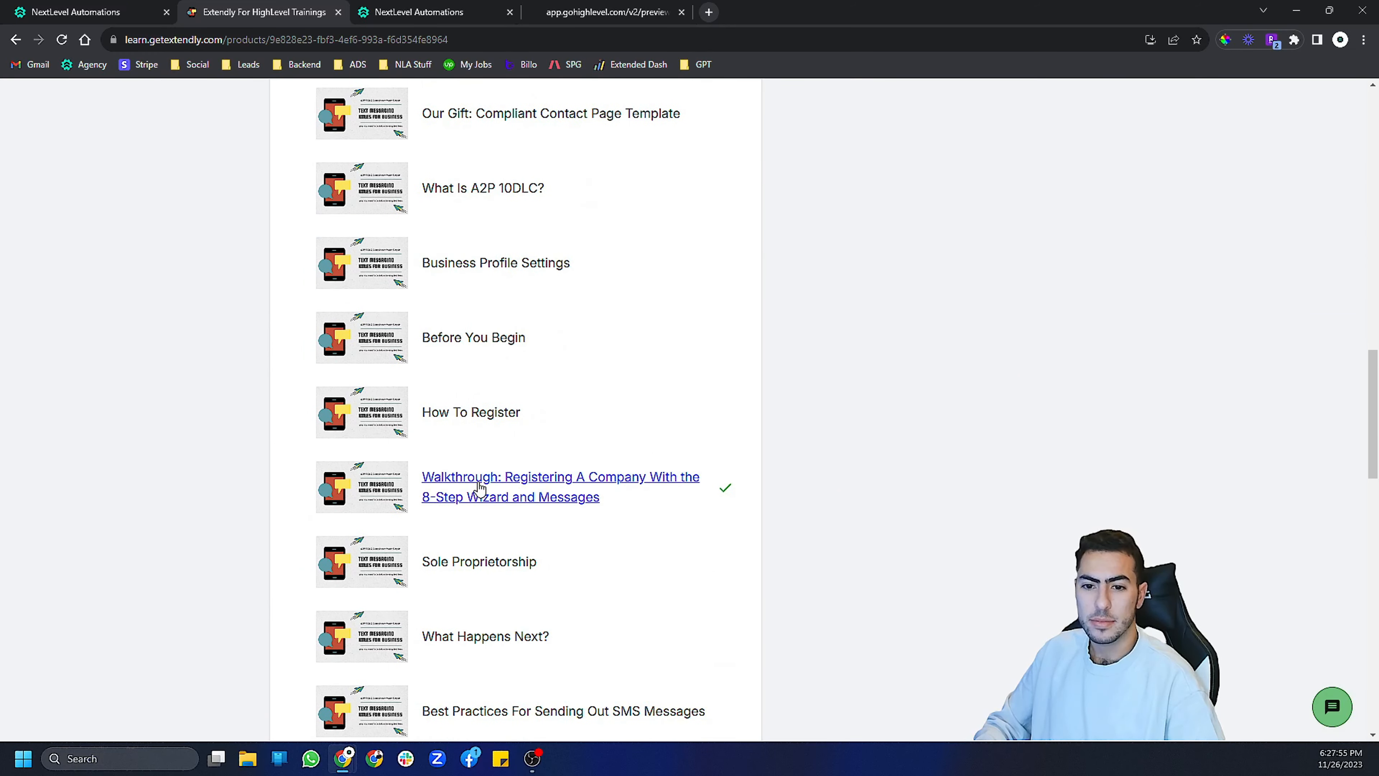
left_click(474, 481)
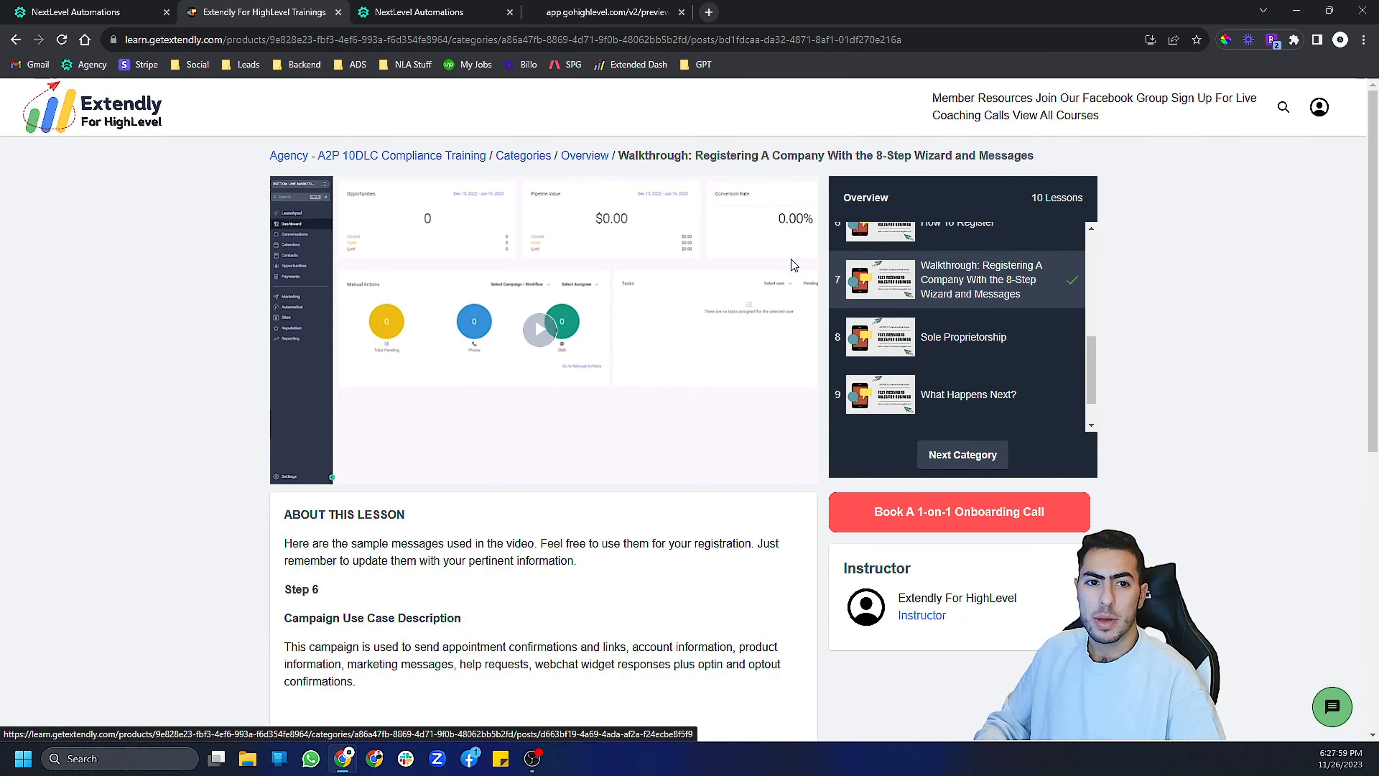
scroll(95, 351, "down", 6)
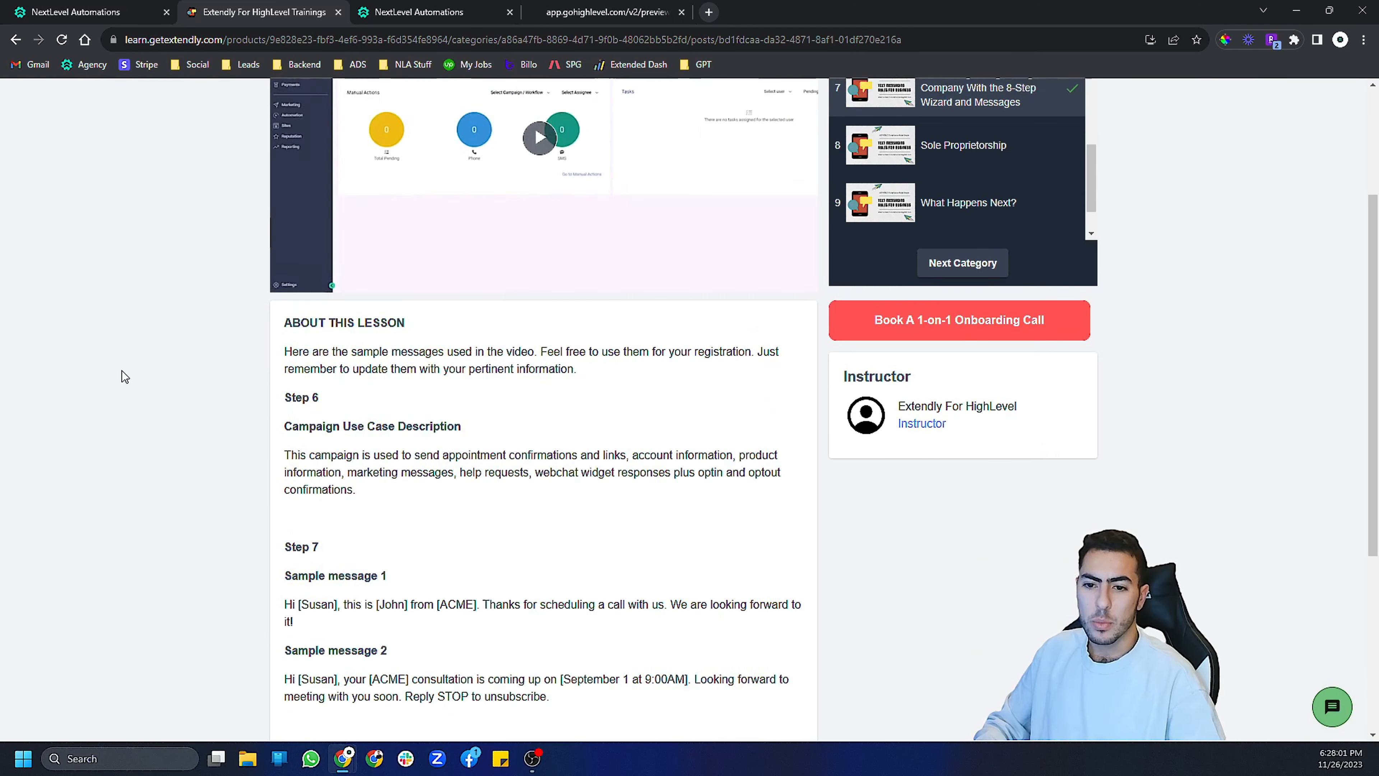
scroll(352, 335, "down", 2)
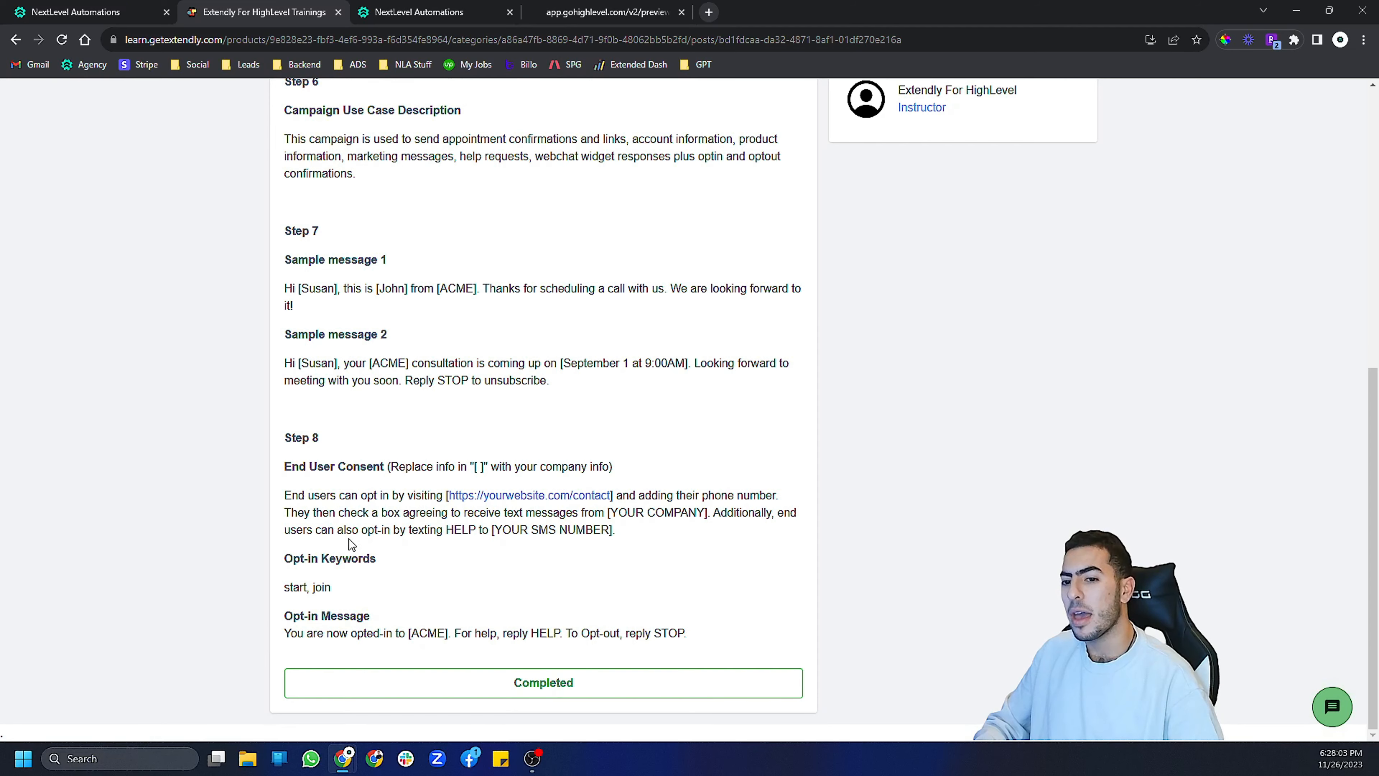
scroll(350, 409, "up", 5)
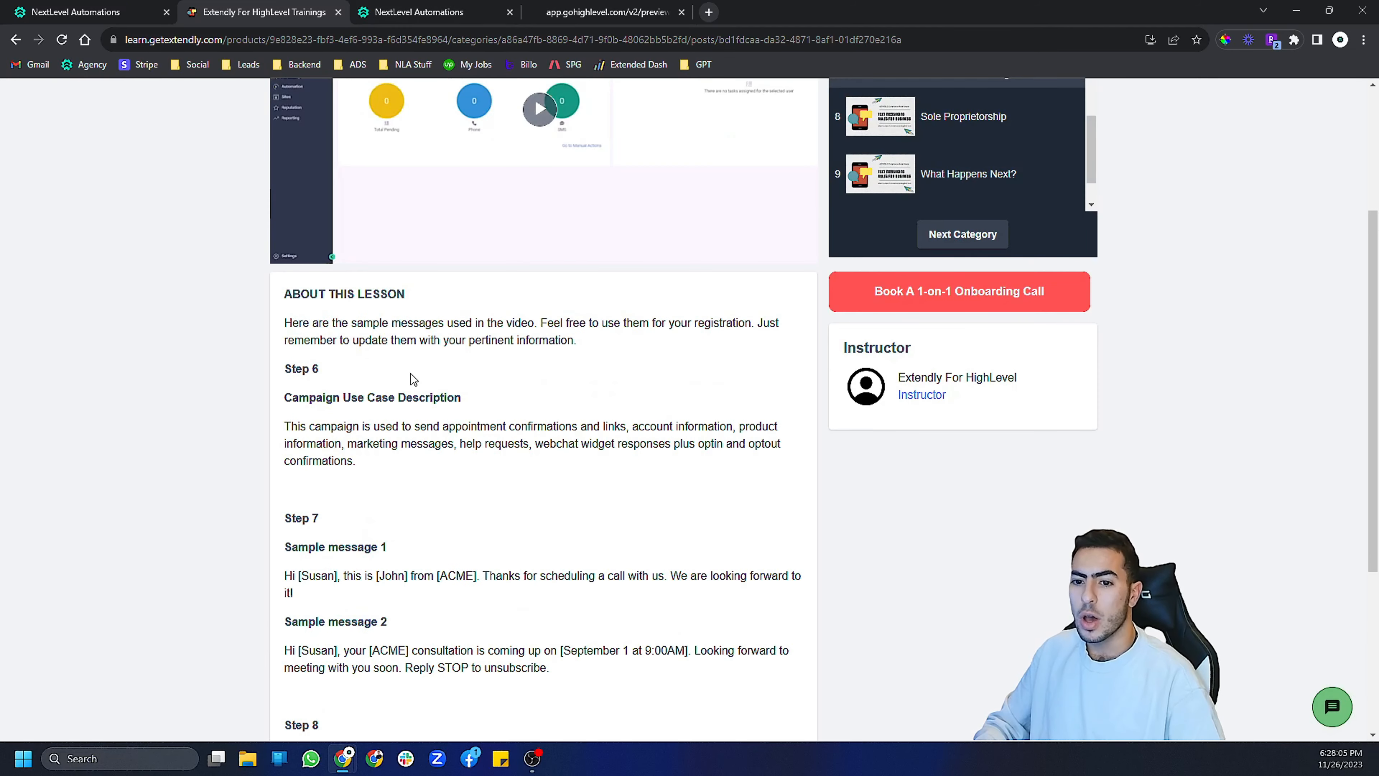
- Copy the lesson's sample campaign use case description and paste it into the Use Case Description field
triple_click(333, 435)
key("ctrl+c")
left_click(429, 12)
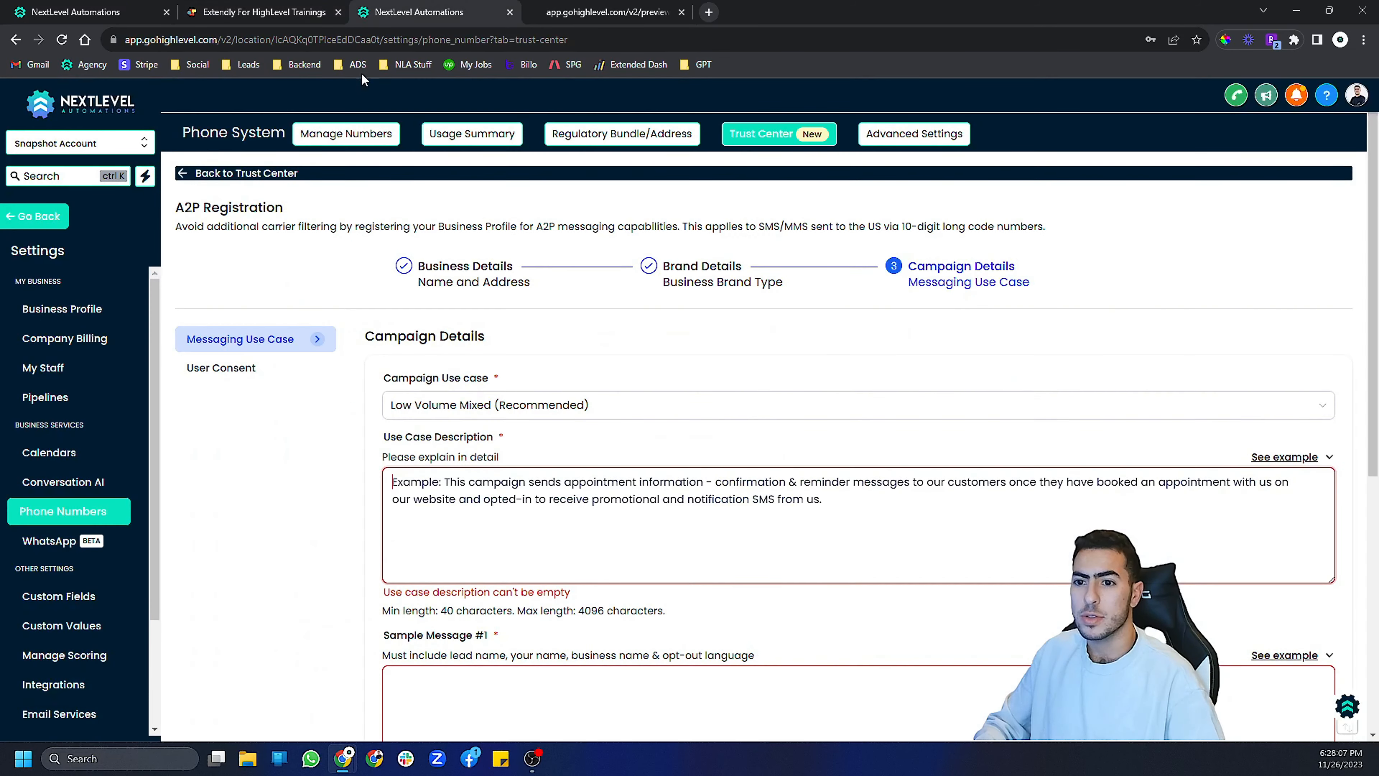
scroll(468, 393, "down", 2)
left_click_drag(409, 283, 478, 283)
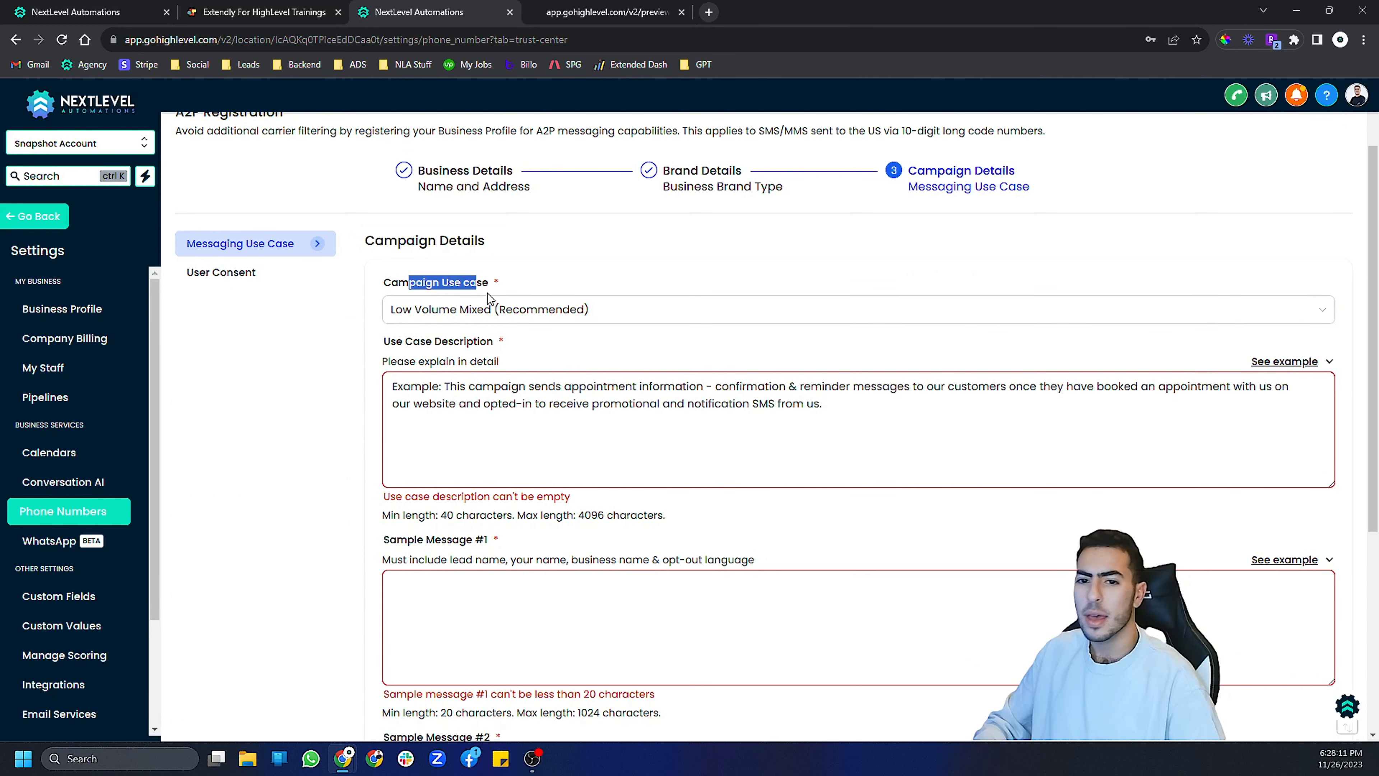
left_click(462, 313)
left_click(309, 357)
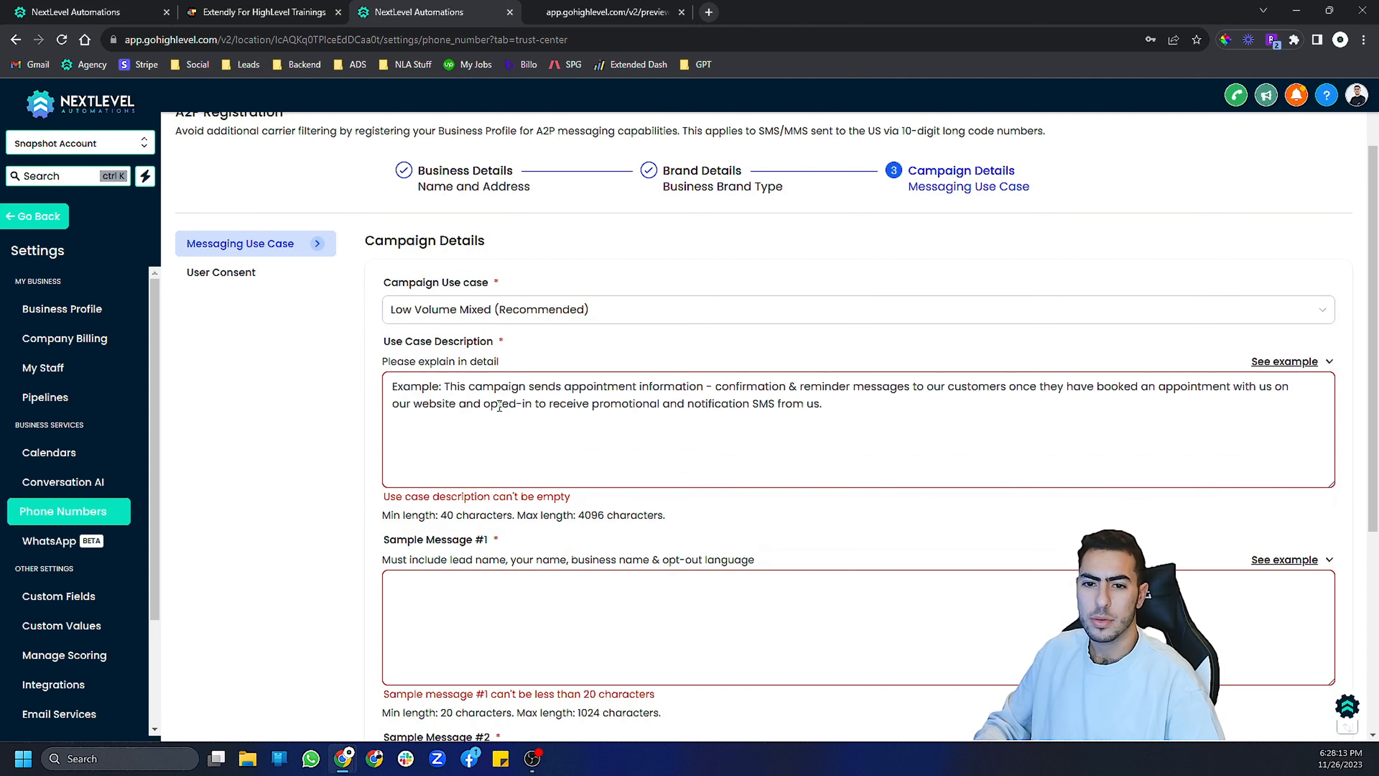
left_click(492, 391)
key("ctrl+v")
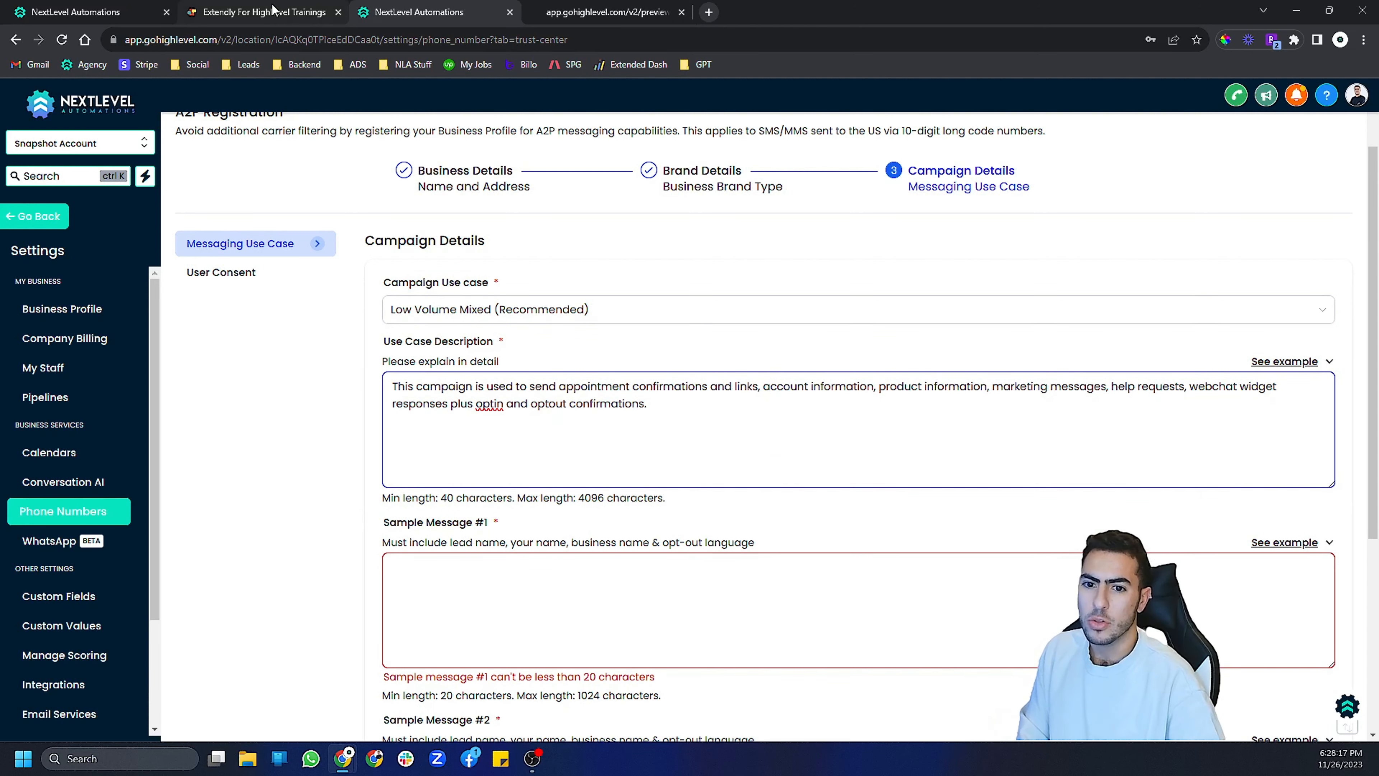
- Copy the lesson's first sample message and paste it into the Sample Message #1 field
left_click(260, 12)
triple_click(363, 575)
key("ctrl+c")
left_click(399, 12)
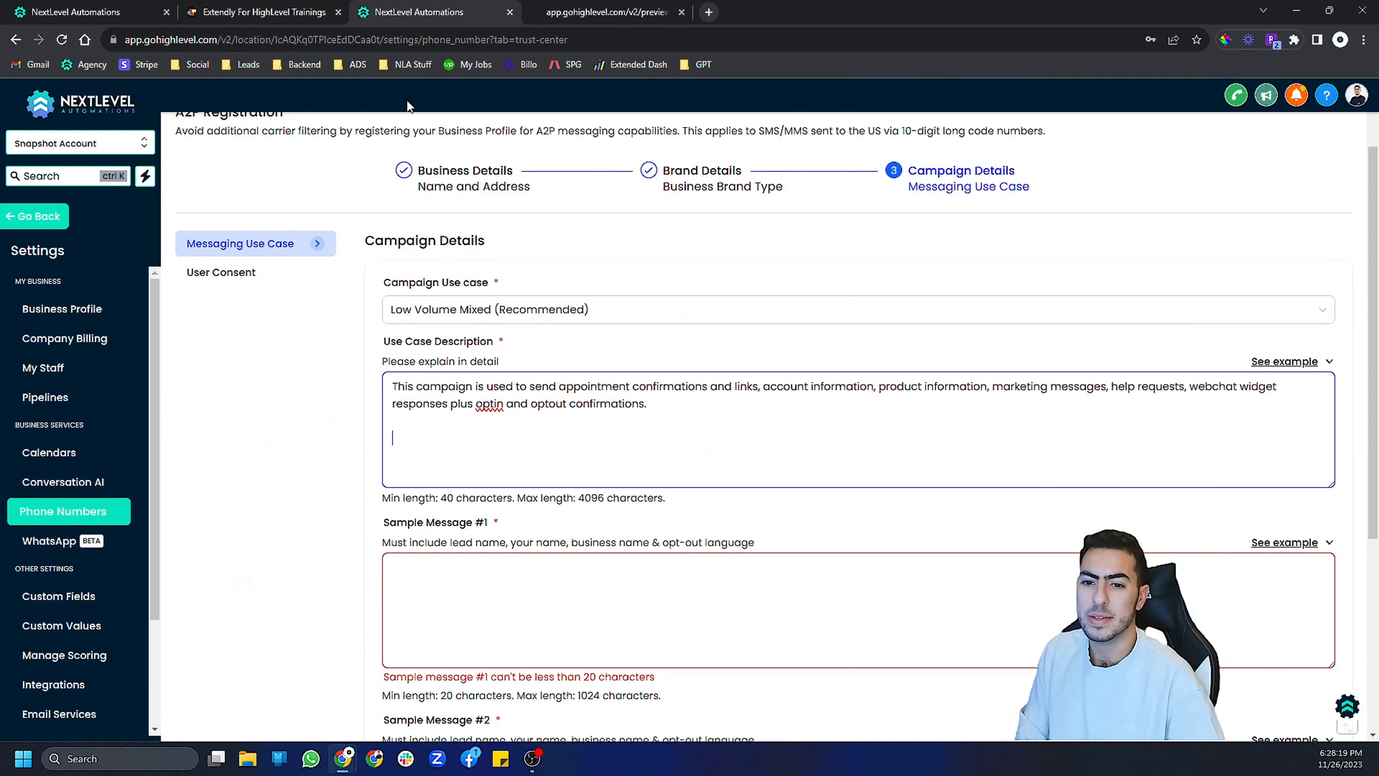
key("ctrl+v")
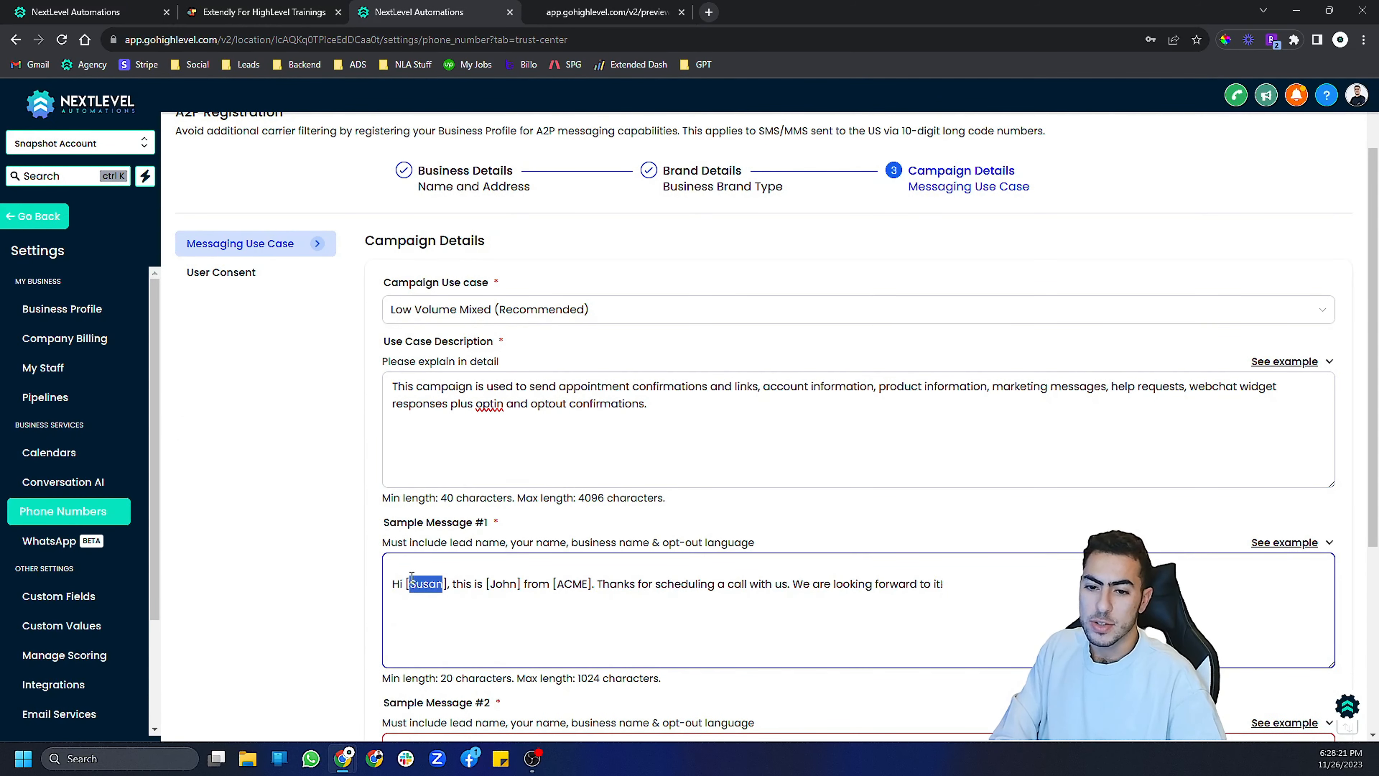
- Personalize Sample Message #1: remove the brackets around Susan, replace [John] with the sender's name and [ACME] with "test llc"
triple_click(417, 585)
left_click(415, 586)
key("BackSpace")
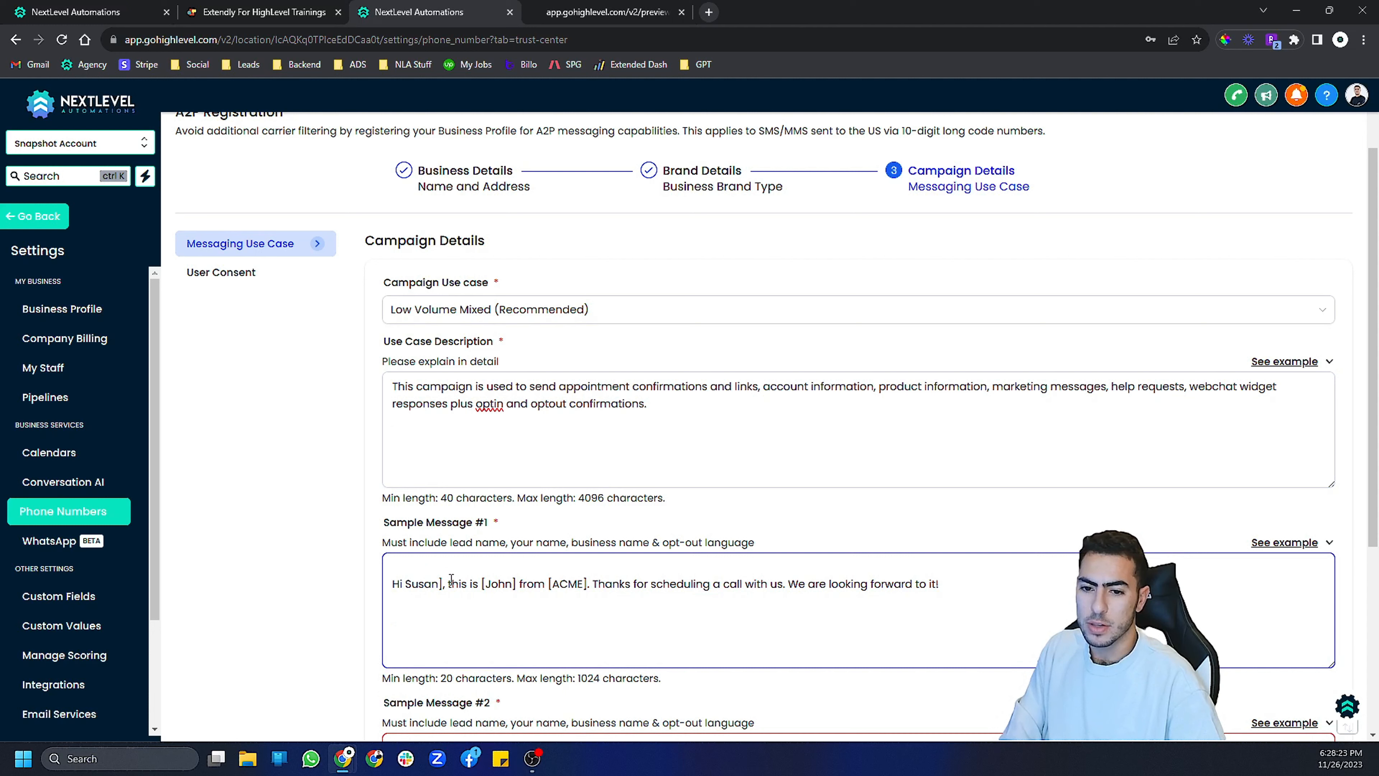
left_click(443, 584)
key("BackSpace")
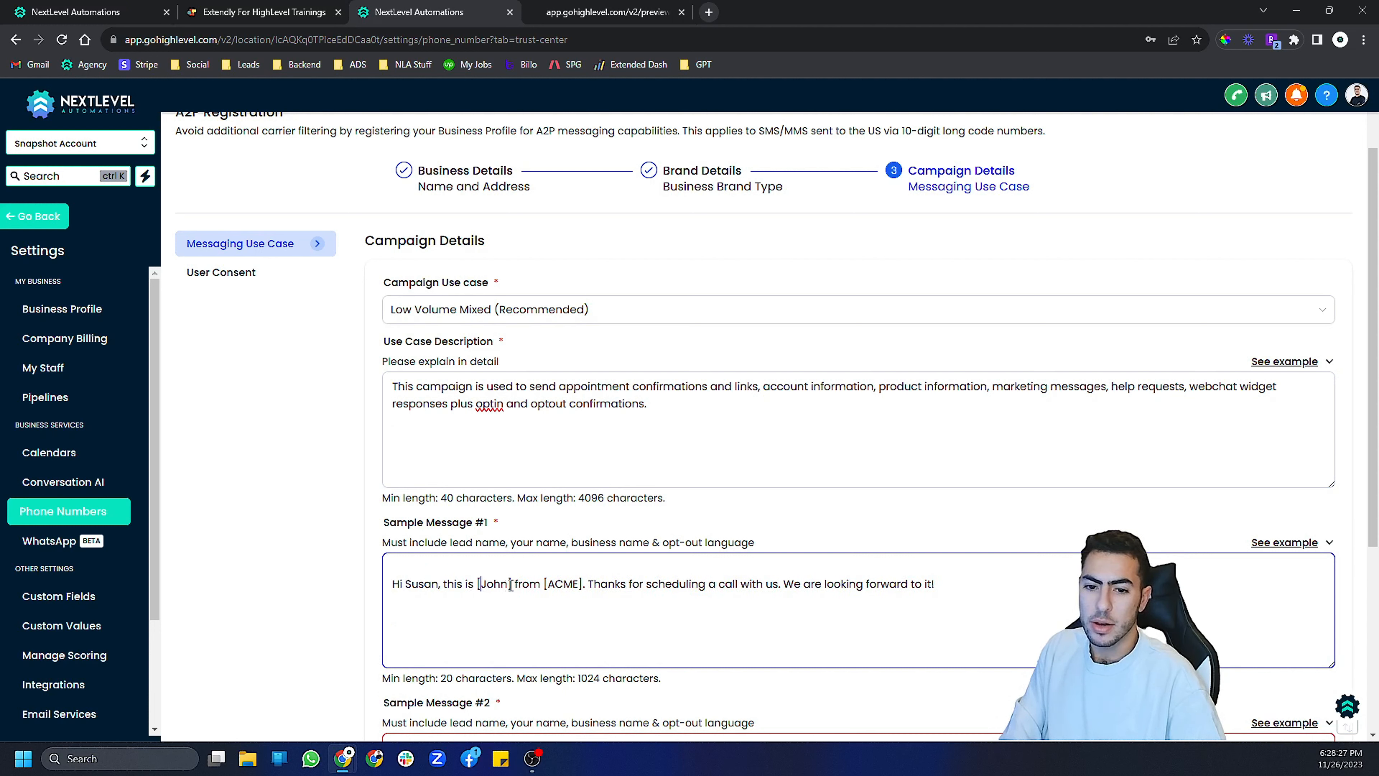
left_click(479, 585)
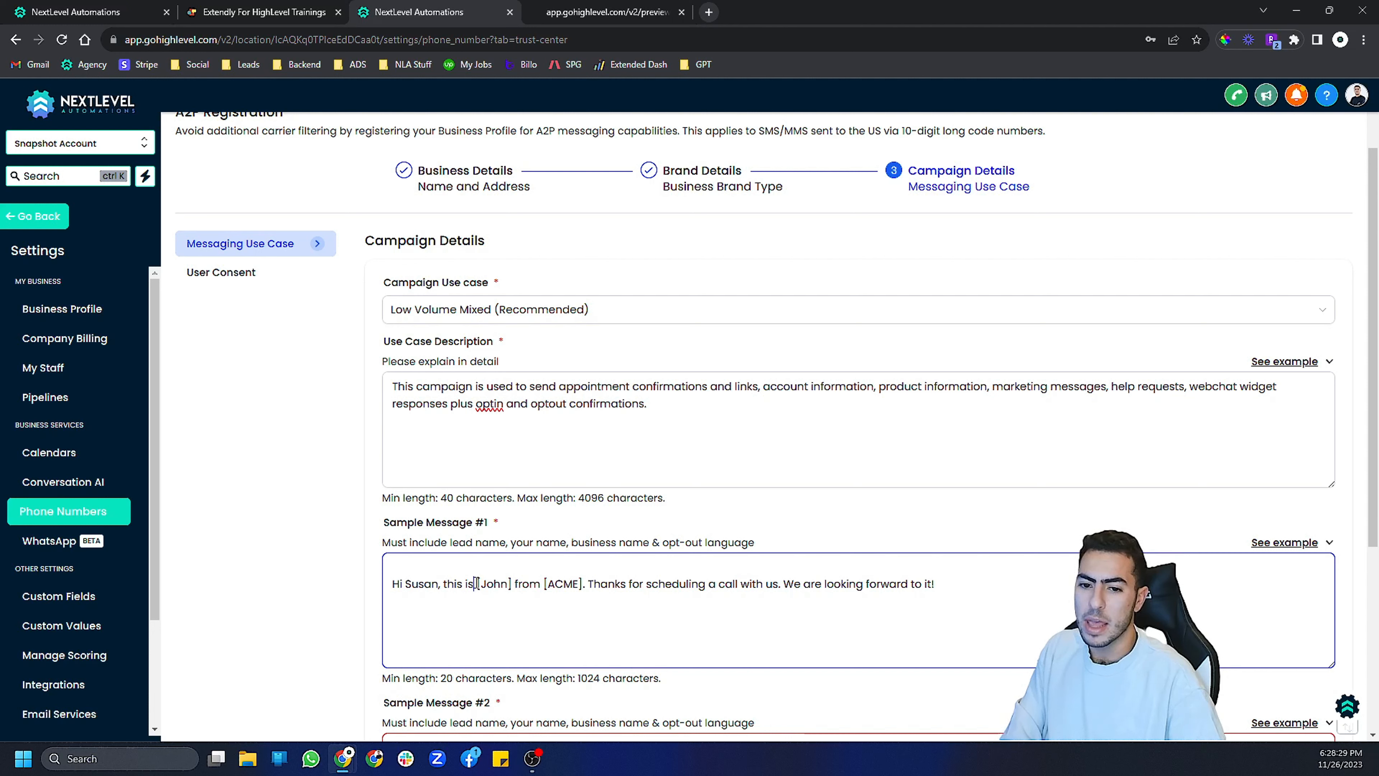
left_click_drag(478, 583, 503, 585)
left_click(510, 584)
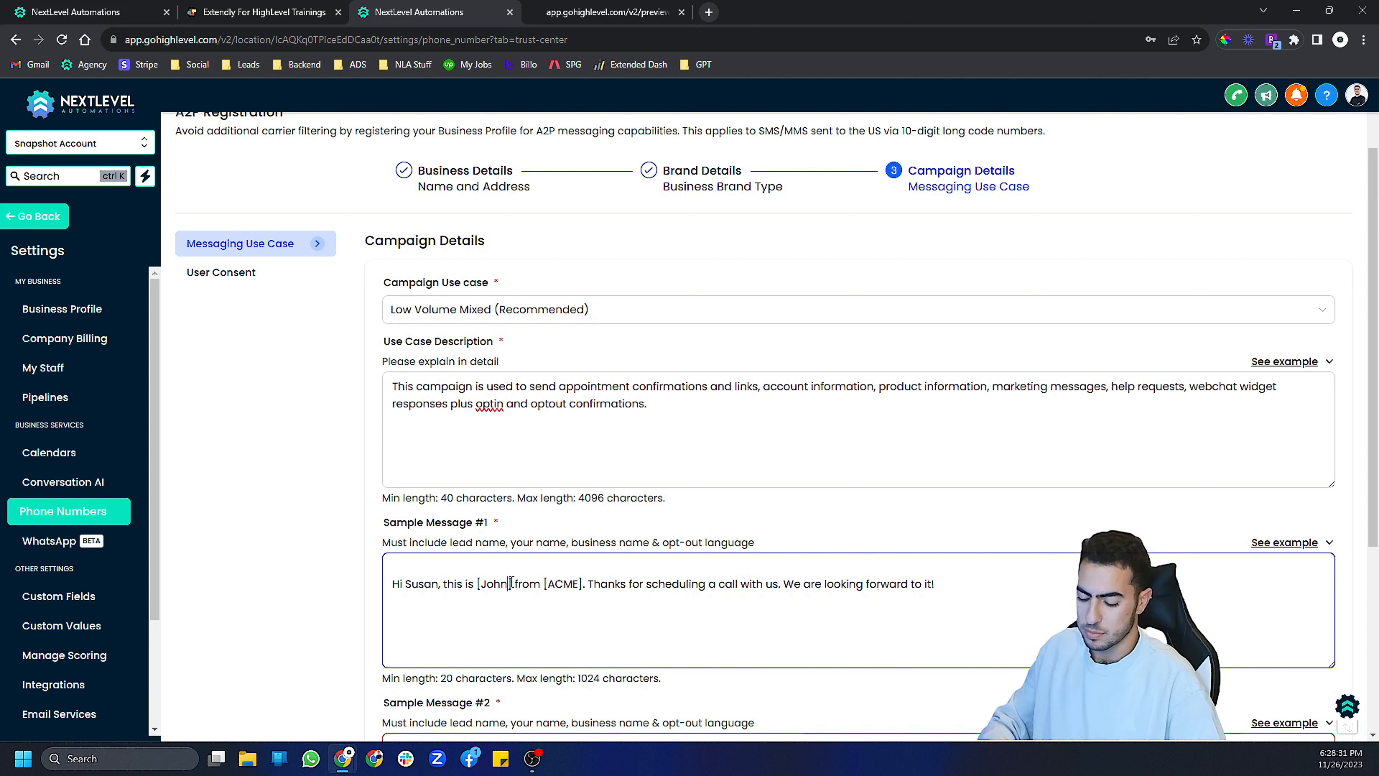
key("BackSpace")
key("BackSpace")
key("BackSpace")
key("BackSpace")
key("BackSpace")
key("Delete")
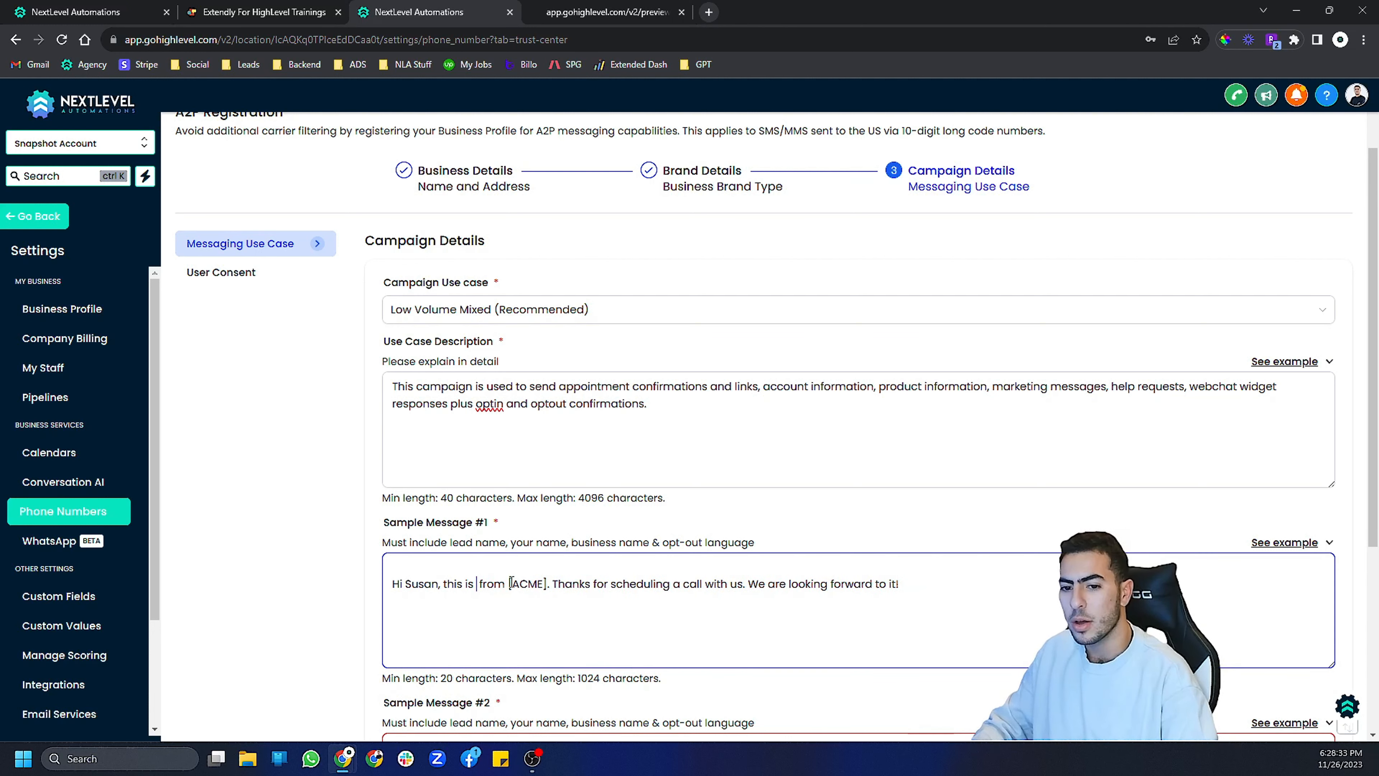
type("Abraham")
left_click_drag(599, 585, 562, 585)
type("ye")
type("st llc")
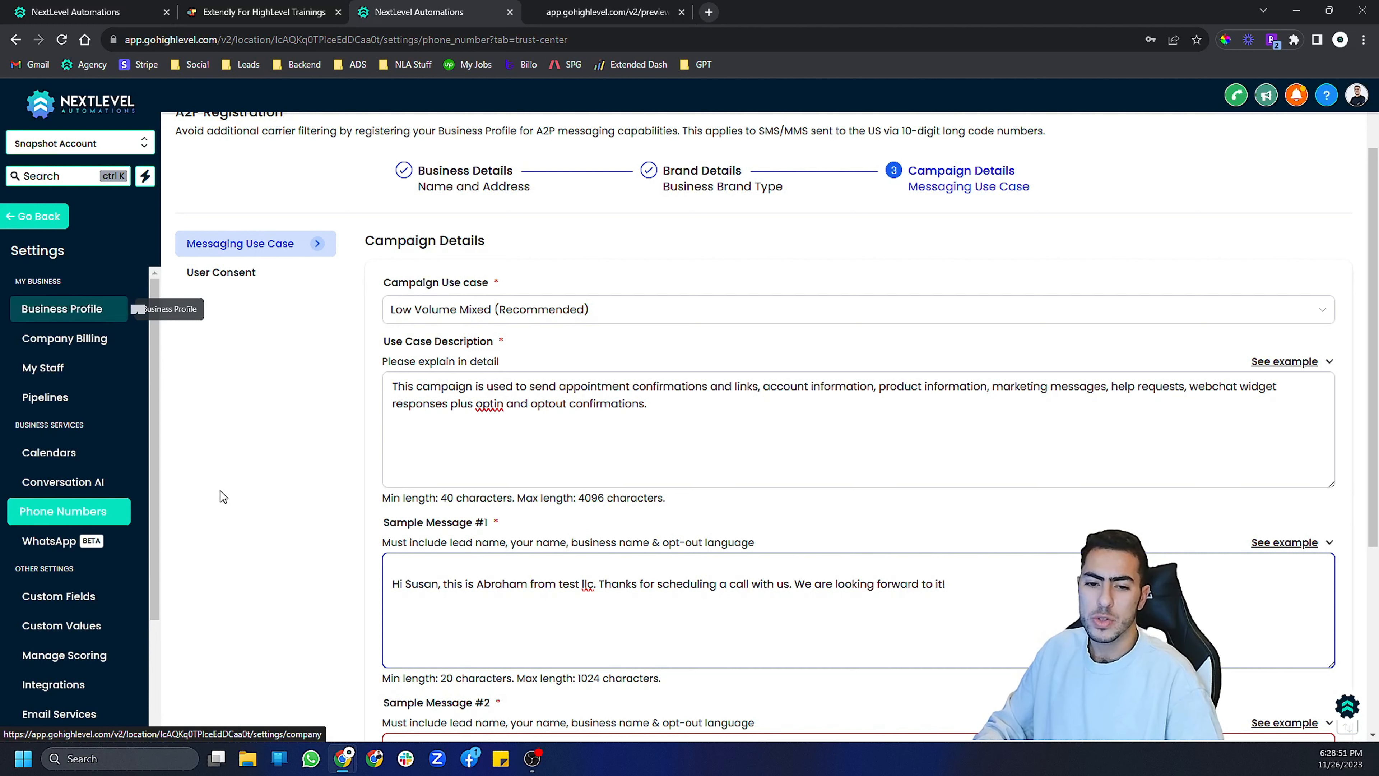
double_click(588, 584)
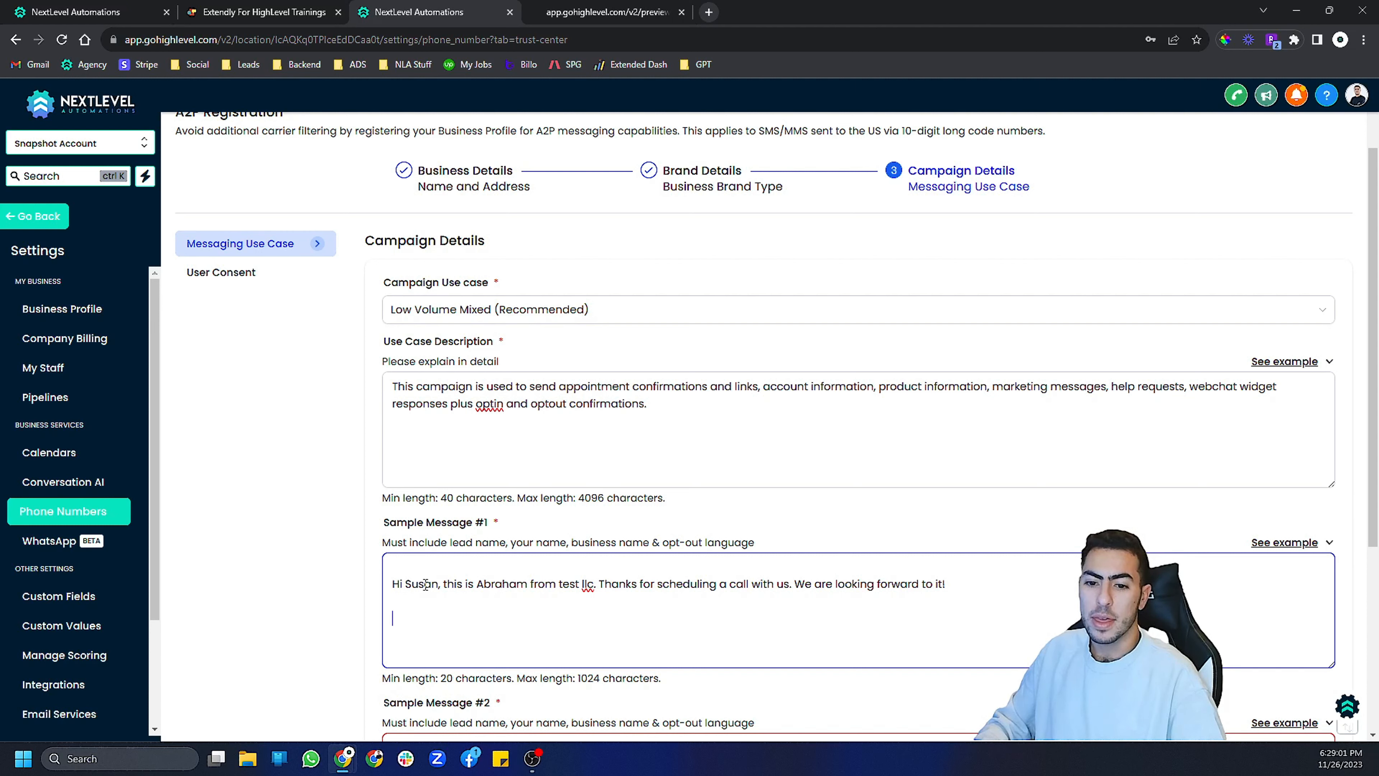
double_click(493, 583)
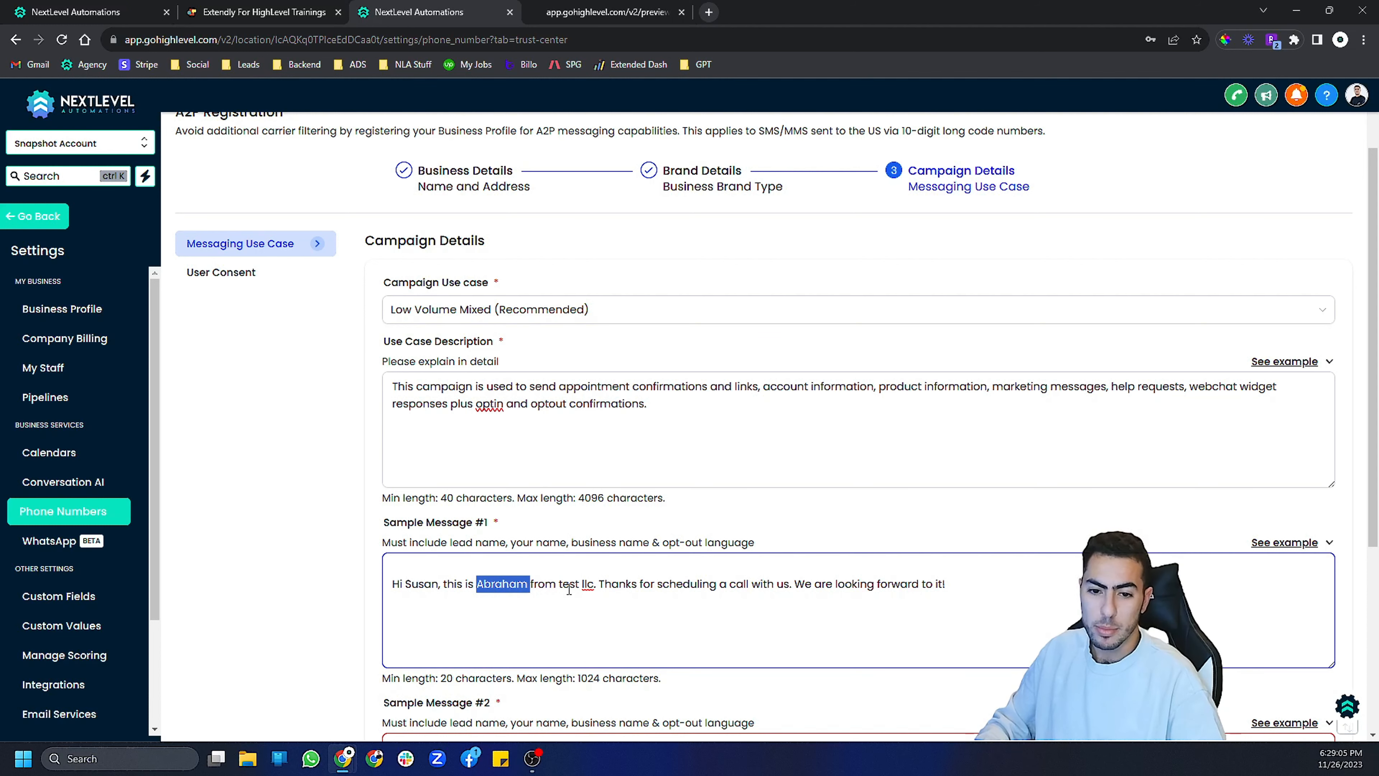
left_click_drag(559, 584, 594, 584)
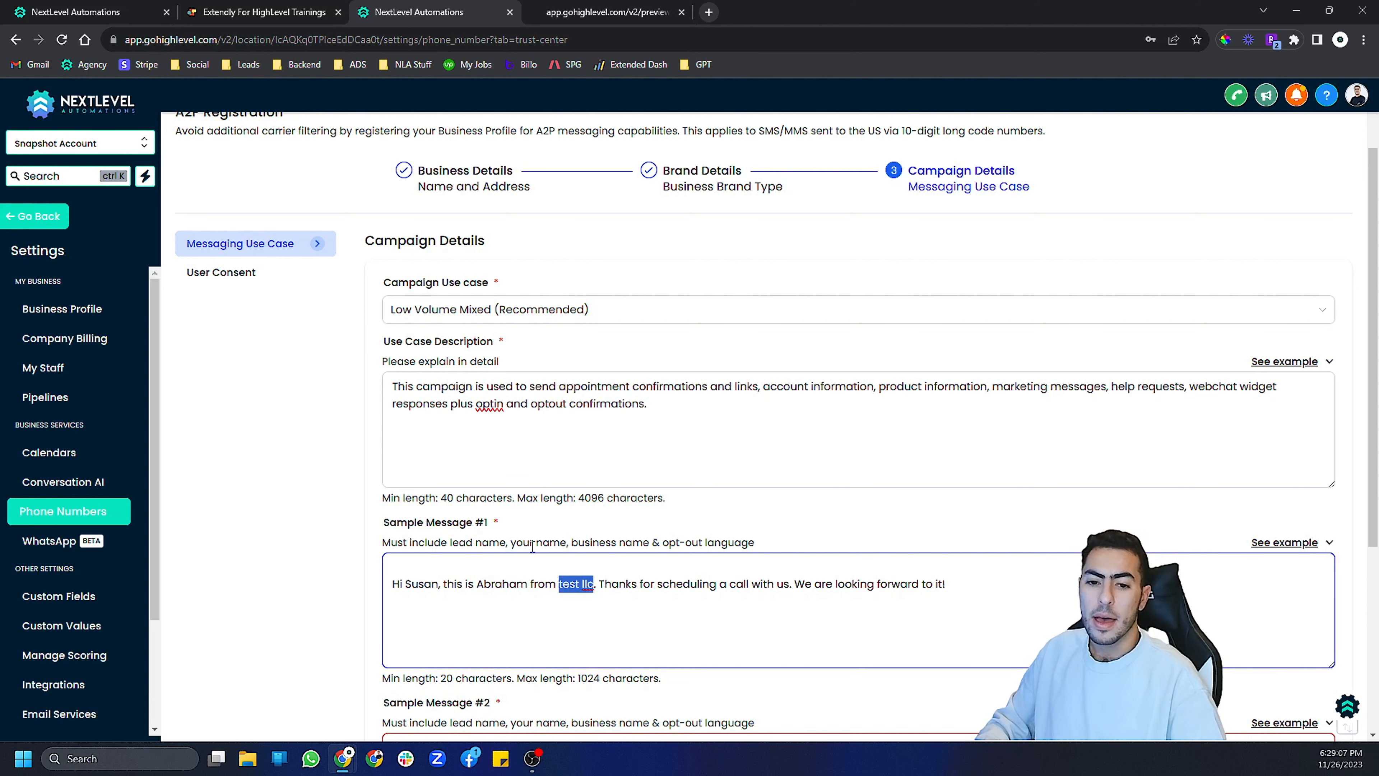
- Copy the lesson's second sample message and paste it into the Sample Message #2 field
left_click(261, 12)
scroll(388, 651, "down", 3)
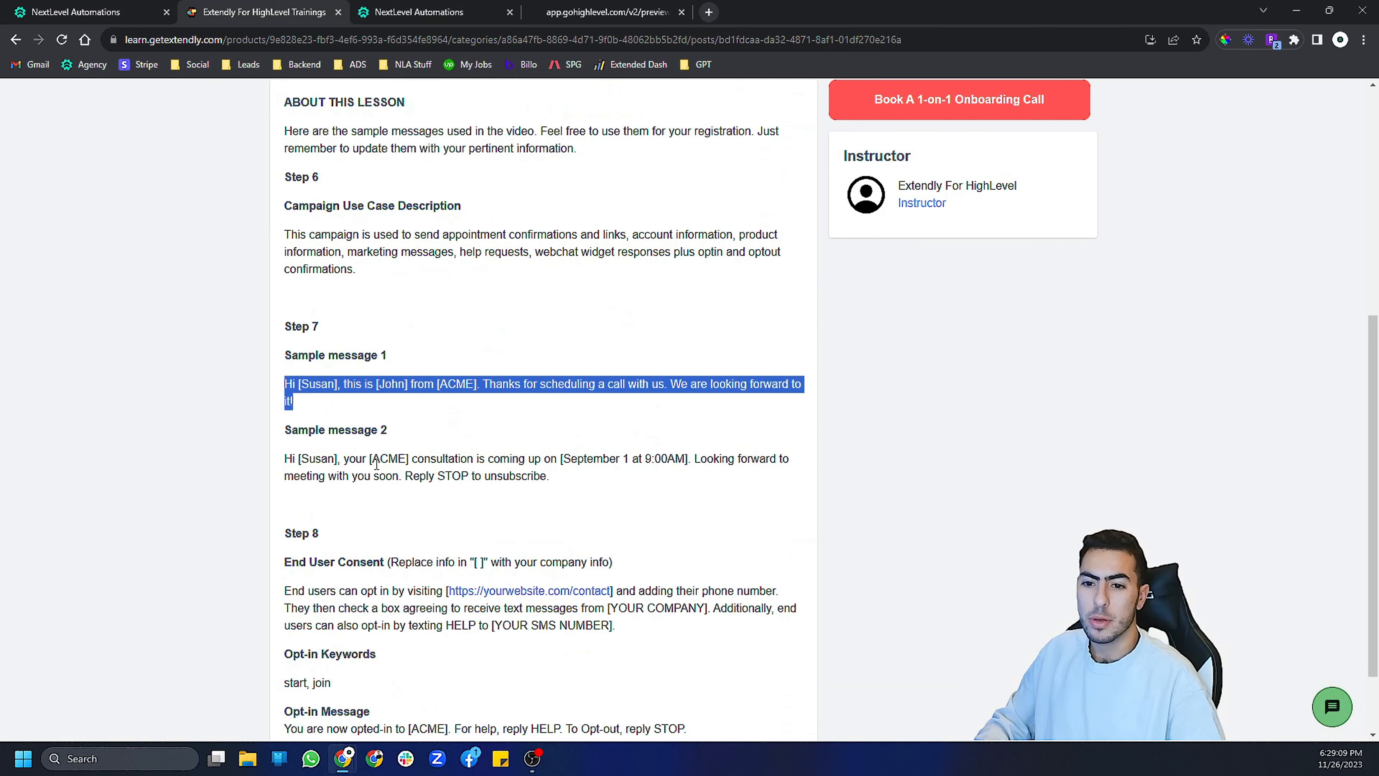
left_click(383, 480)
triple_click(383, 480)
key("ctrl+c")
left_click(418, 12)
scroll(506, 610, "down", 5)
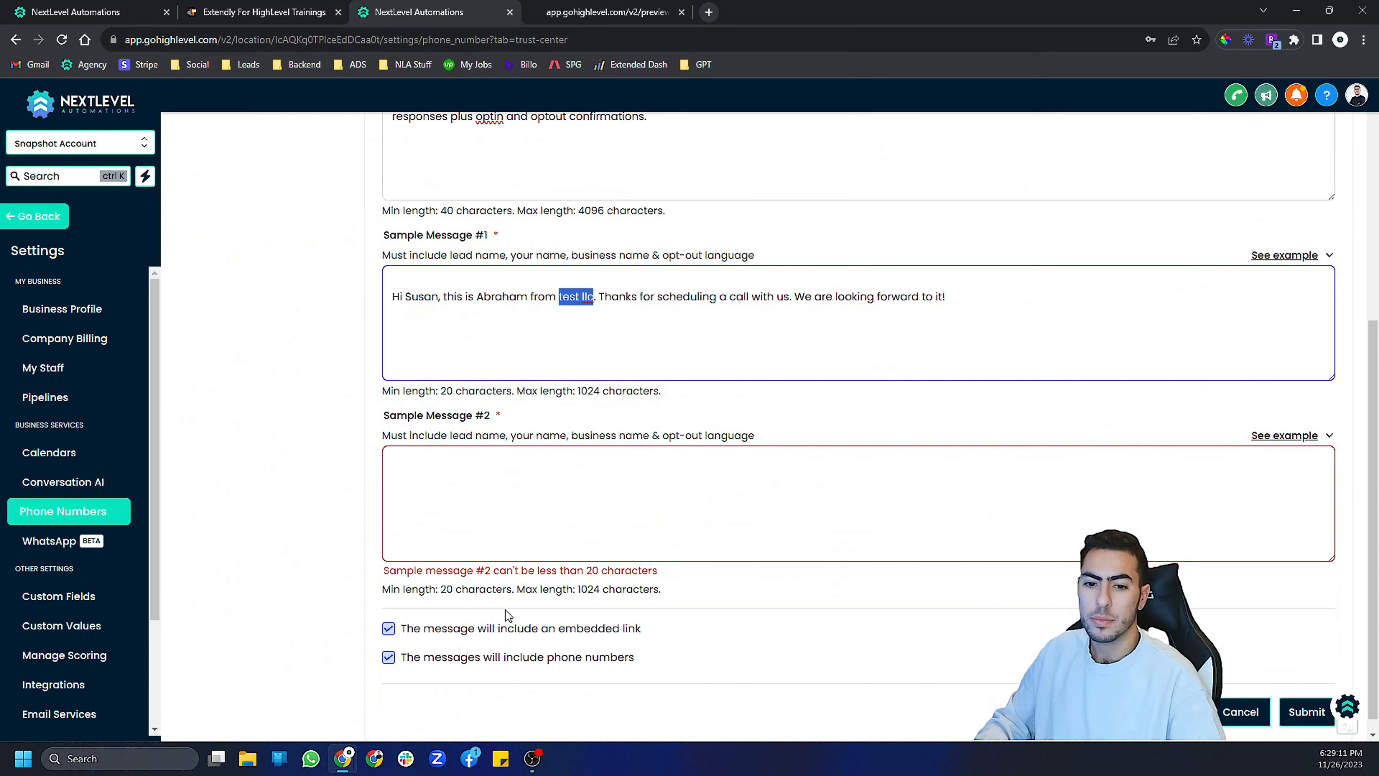
left_click(518, 519)
key("ctrl+v")
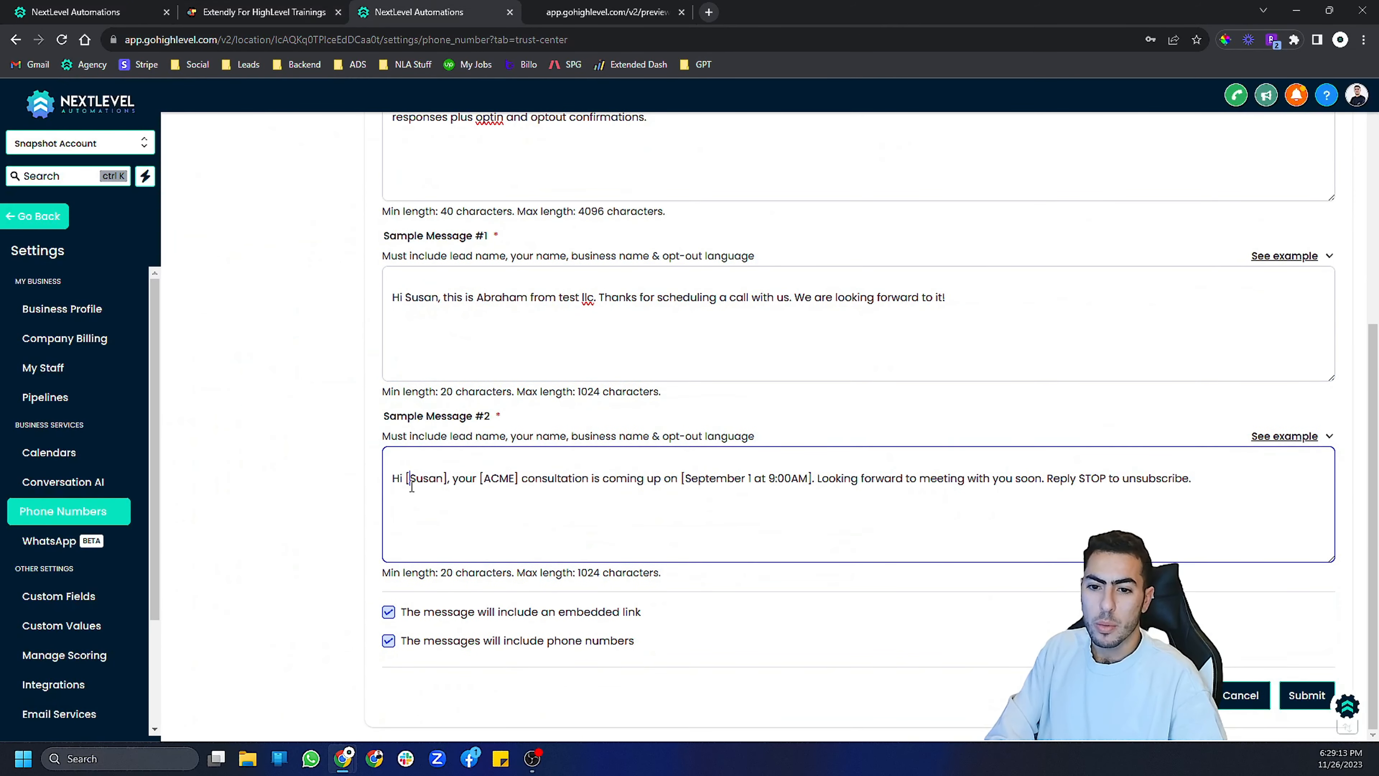
- Edit Sample Message #2 to drop the brackets, replace [ACME] with "test llc", and submit the messaging use case
left_click(408, 478)
key("BackSpace")
key("BackSpace")
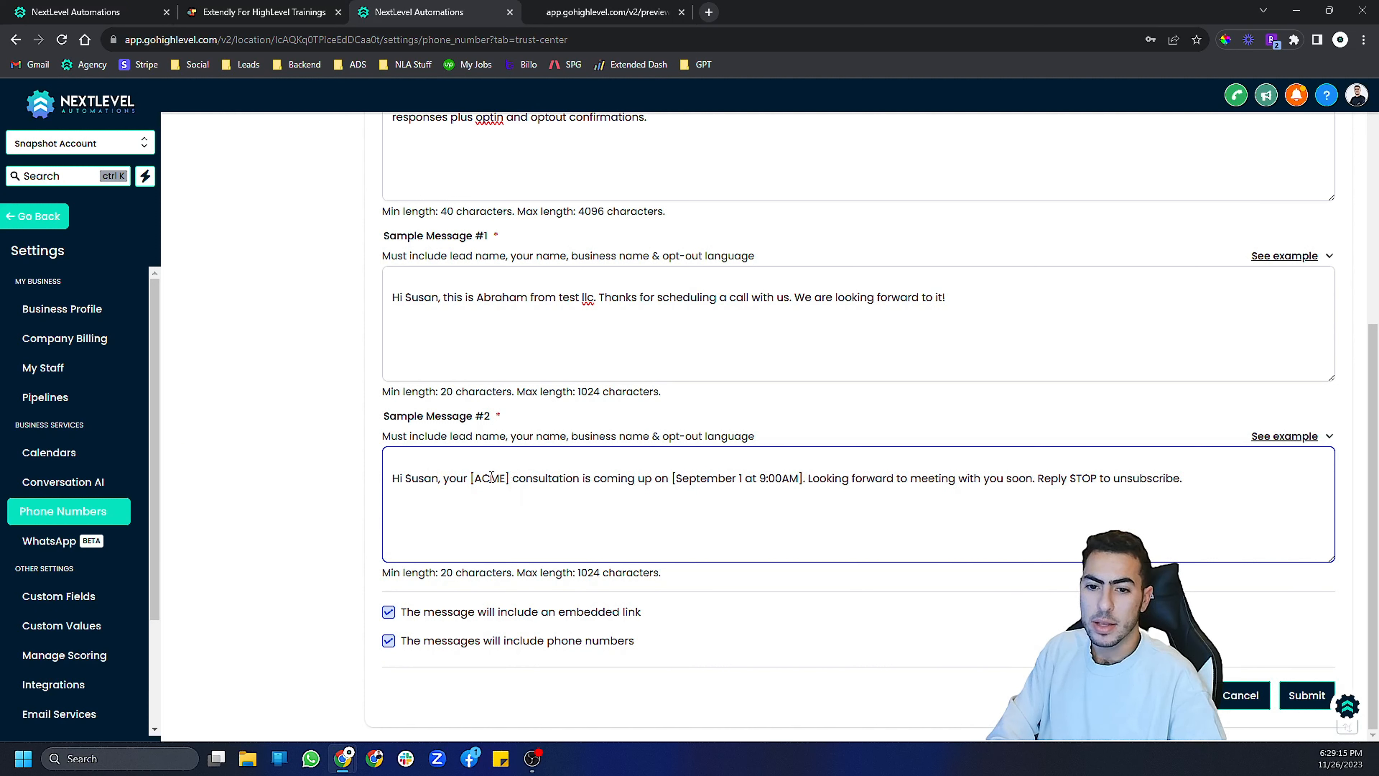
left_click_drag(505, 478, 471, 478)
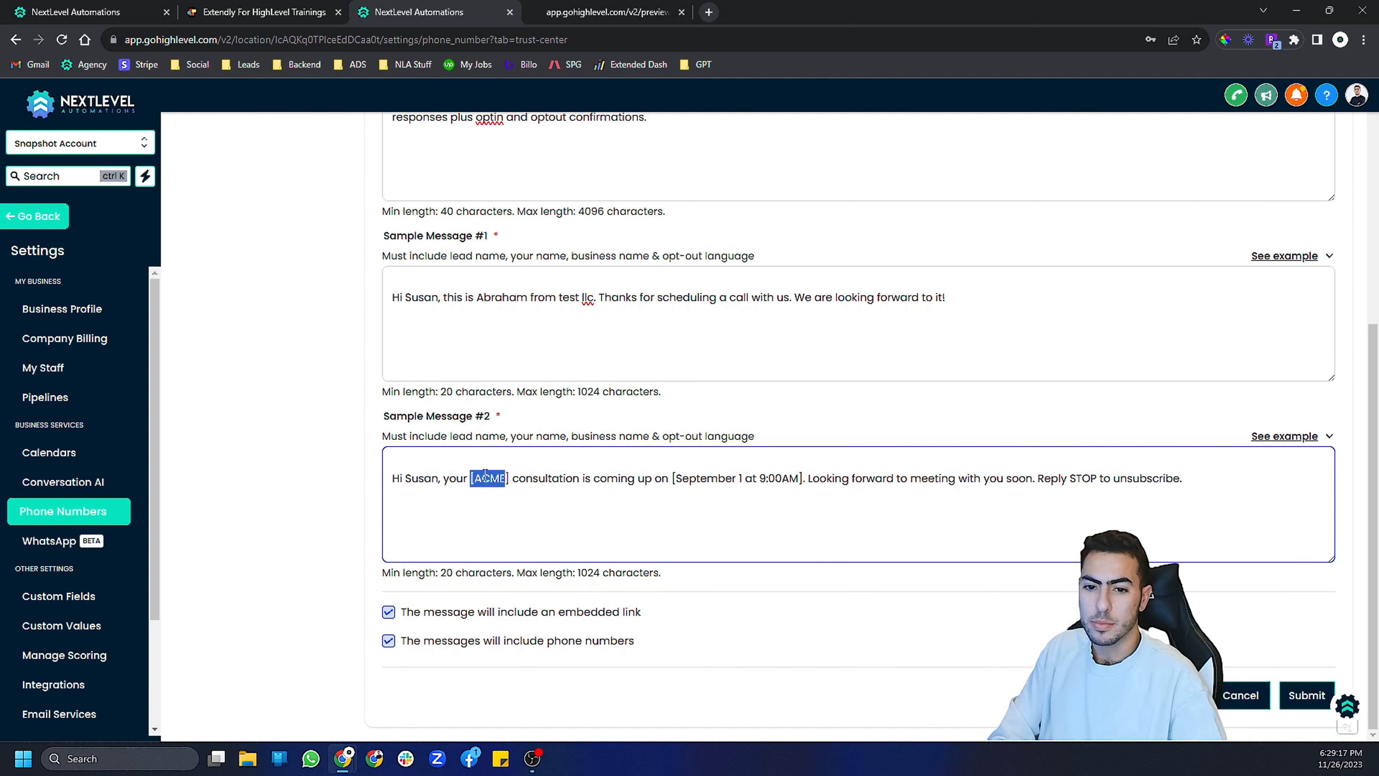
type("test llc")
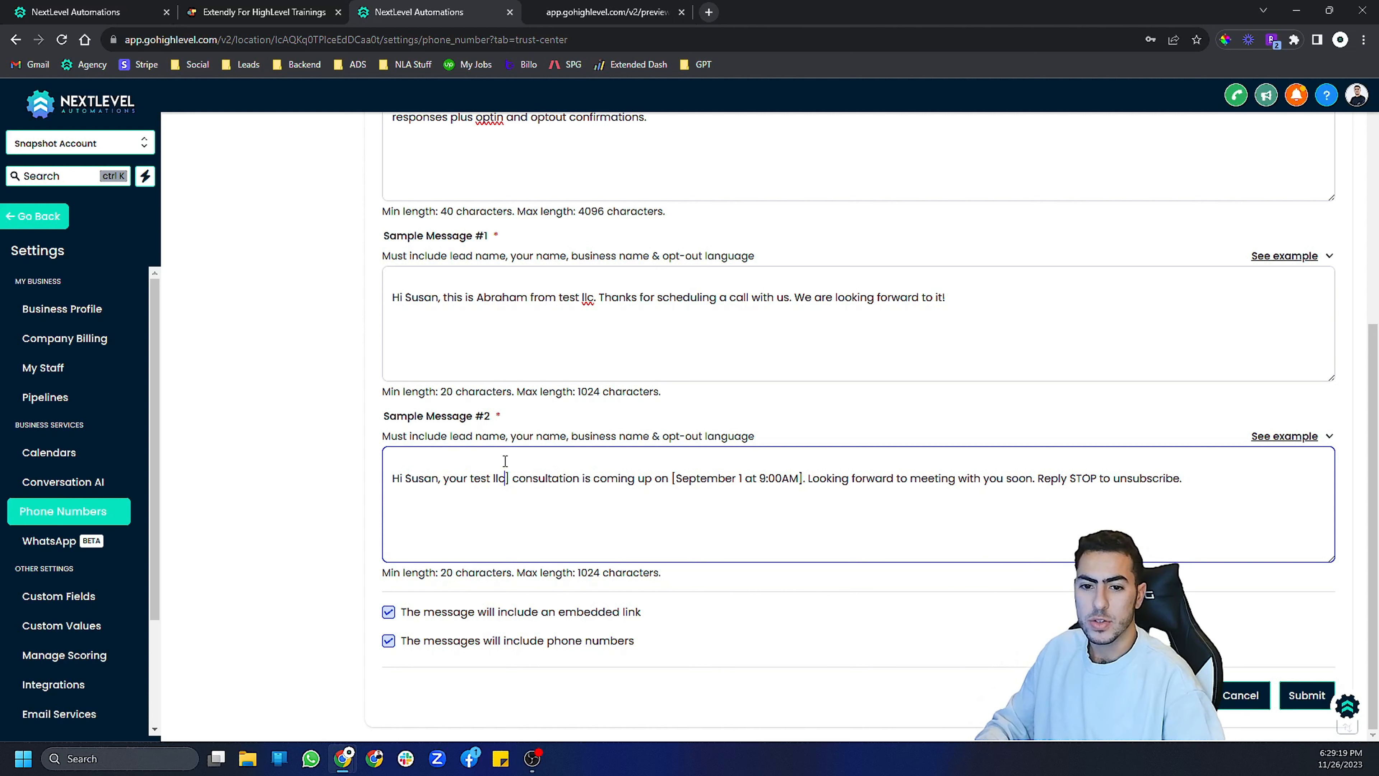
key("Delete")
left_click(671, 477)
key("BackSpace")
left_click(796, 478)
key("BackSpace")
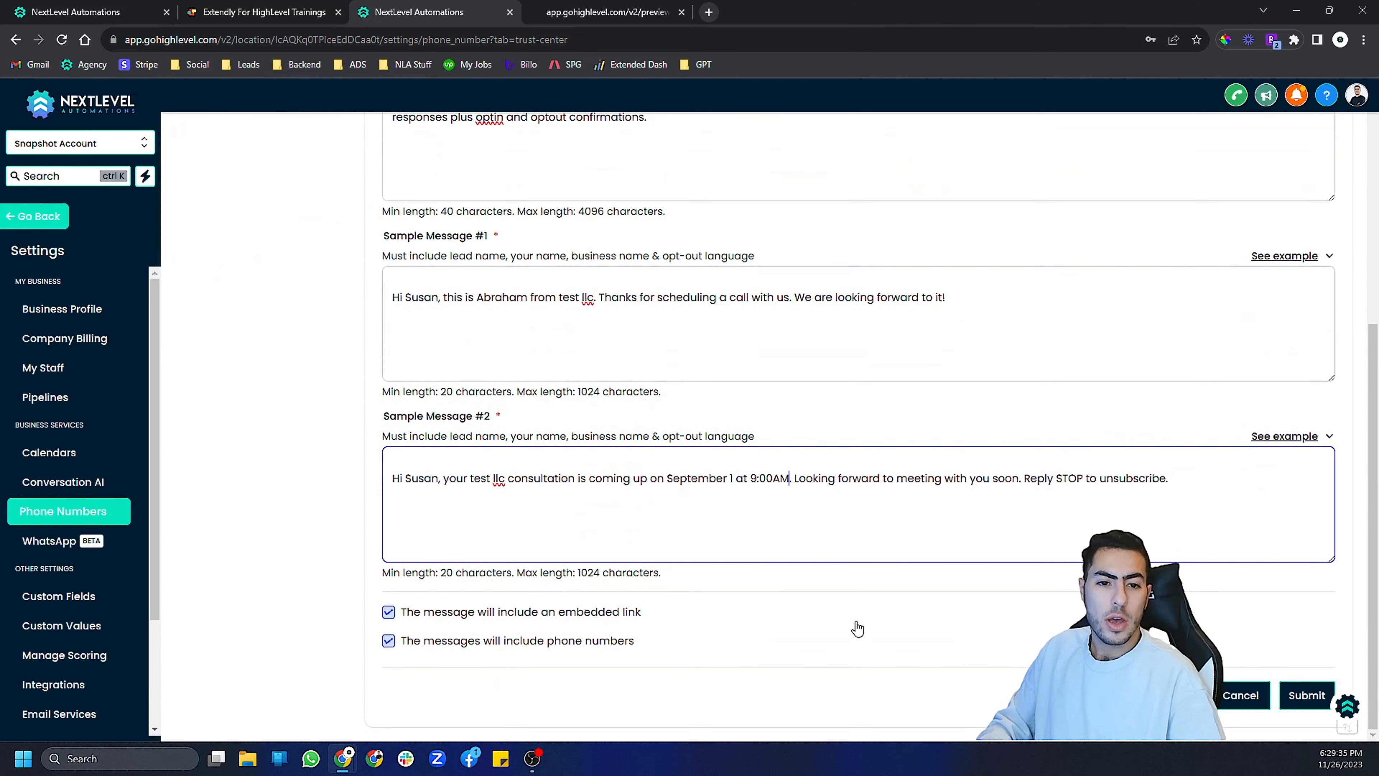
left_click(1305, 695)
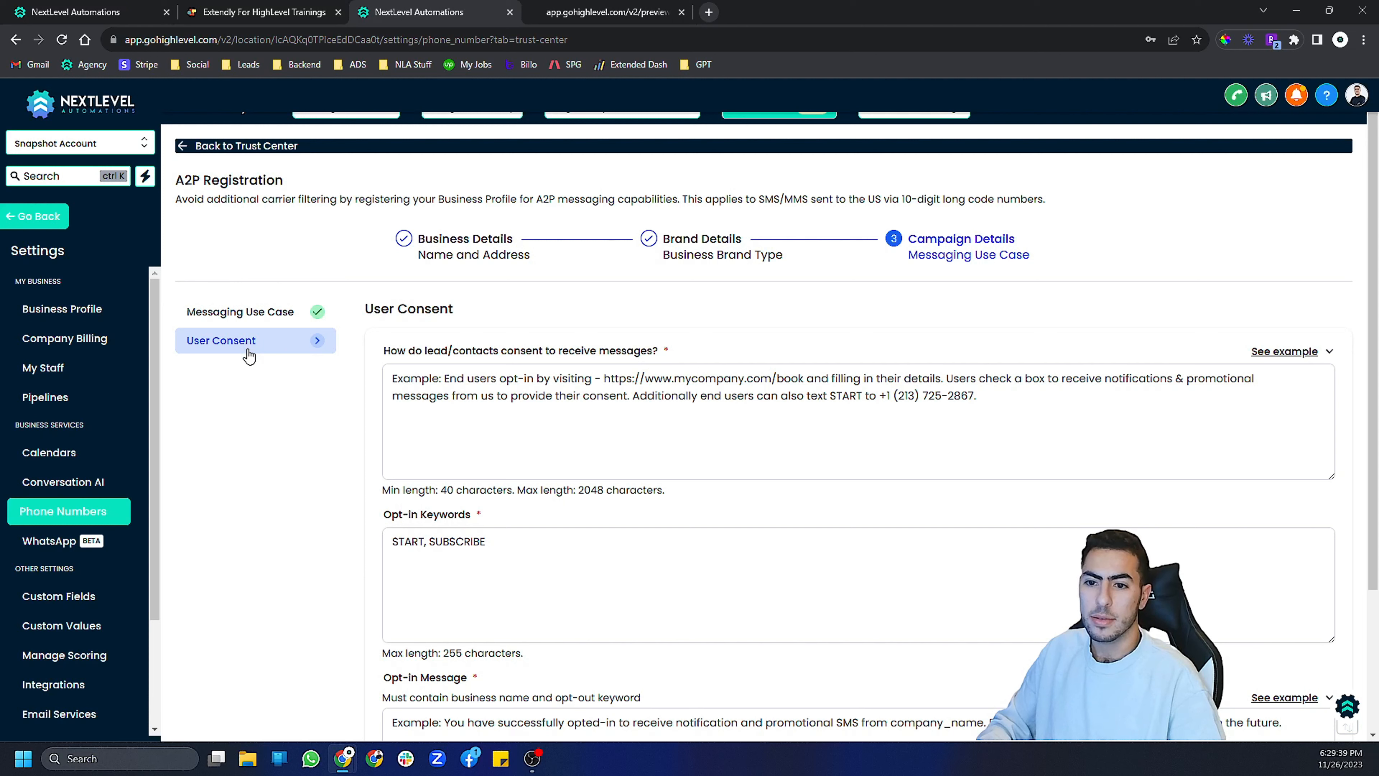
- Copy the lesson's End User Consent text and paste it into the lead consent field
left_click(255, 12)
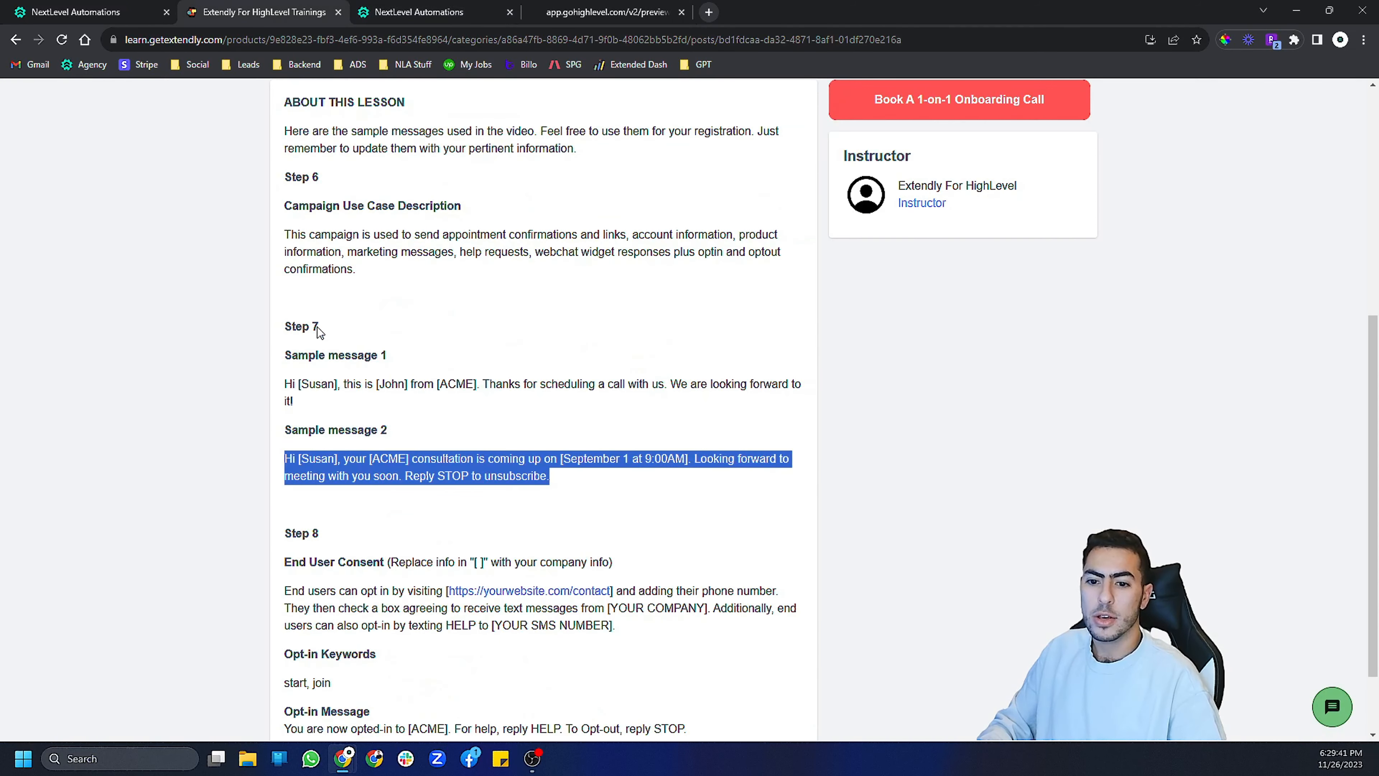
scroll(317, 326, "down", 2)
triple_click(323, 522)
key("ctrl+c")
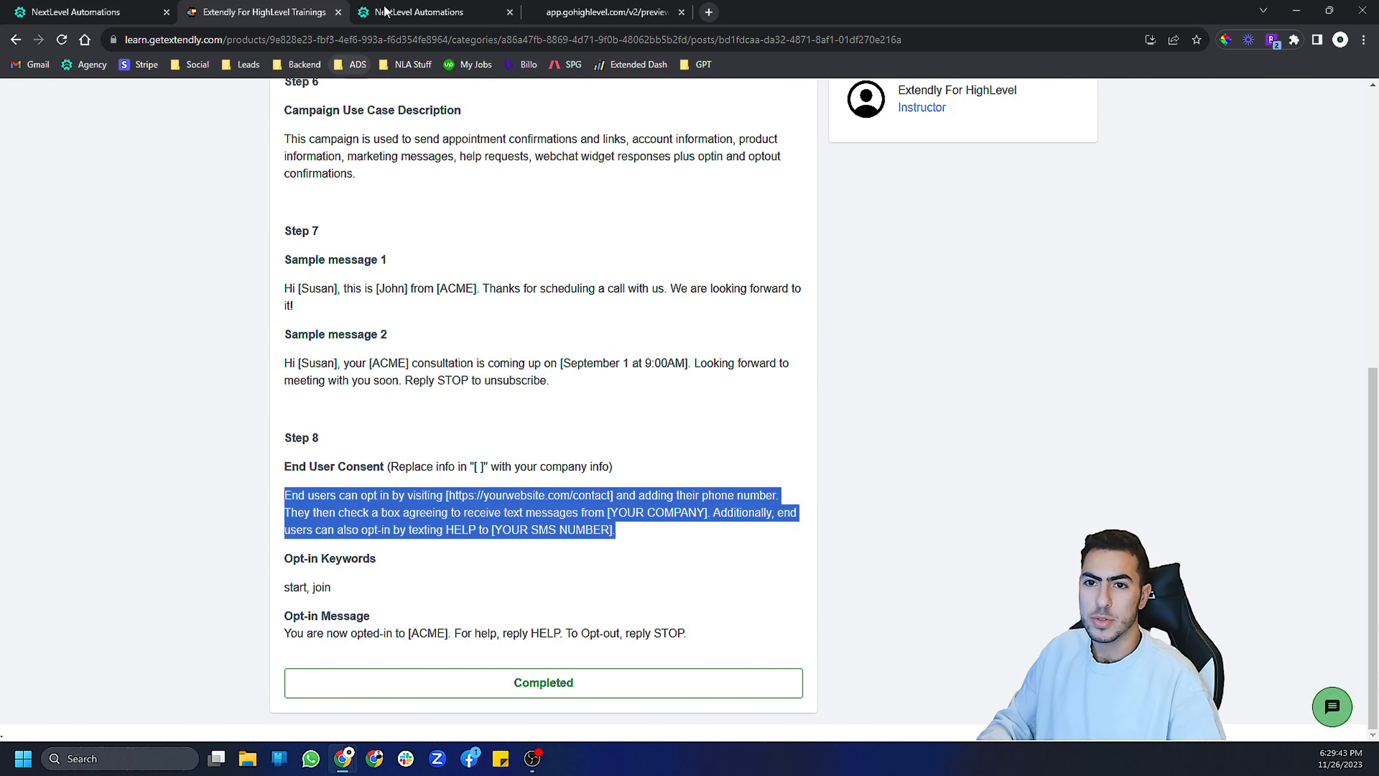
left_click(418, 11)
left_click(457, 378)
key("ctrl+v")
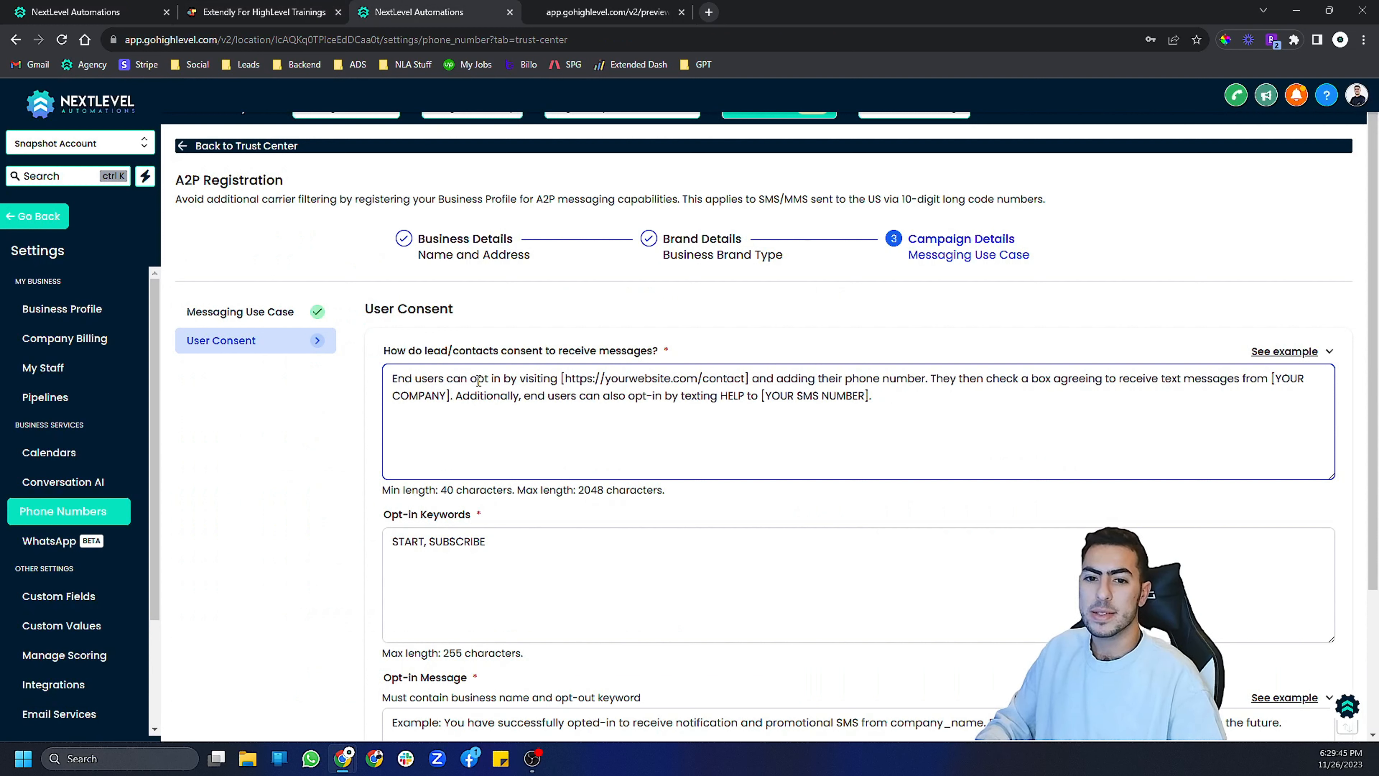
- Remove the square brackets around the website URL in the consent text
left_click(565, 378)
key("BackSpace")
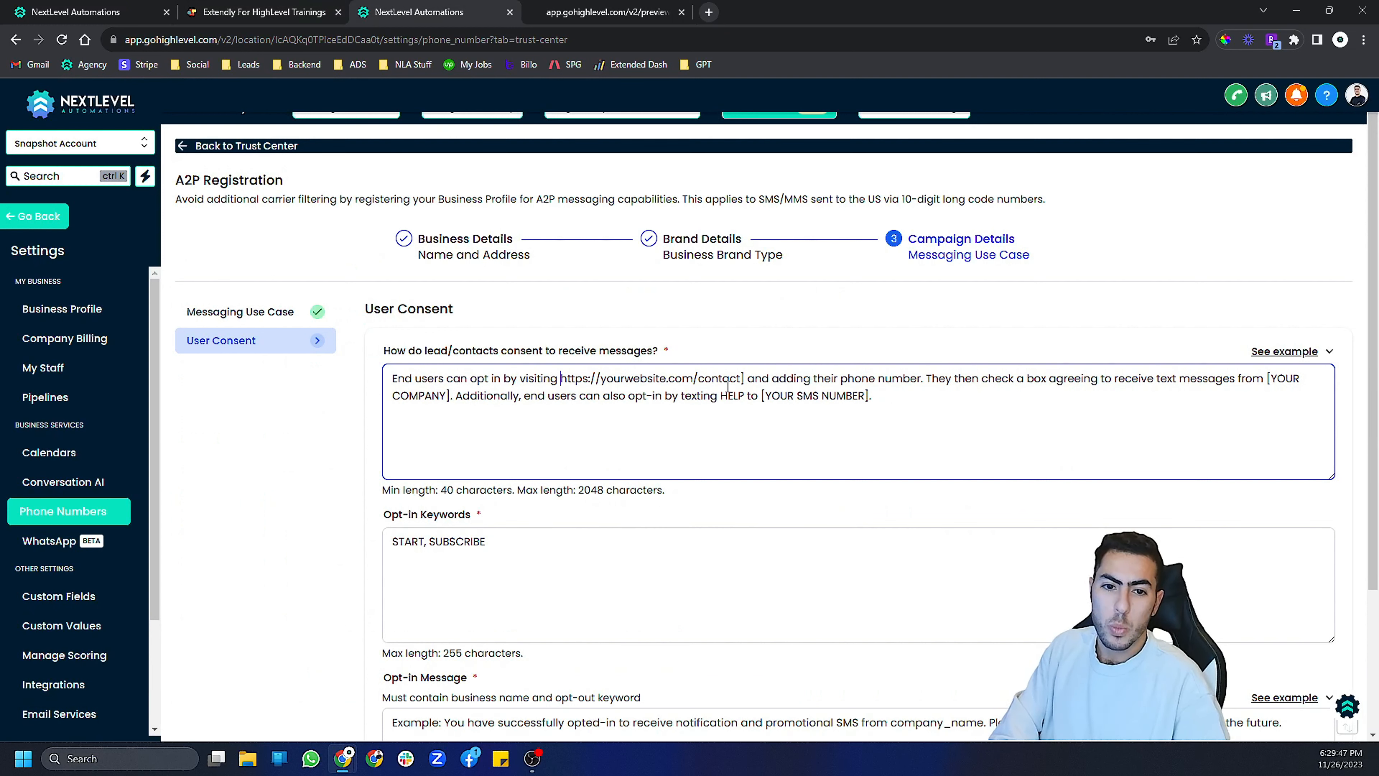
triple_click(745, 379)
left_click(746, 379)
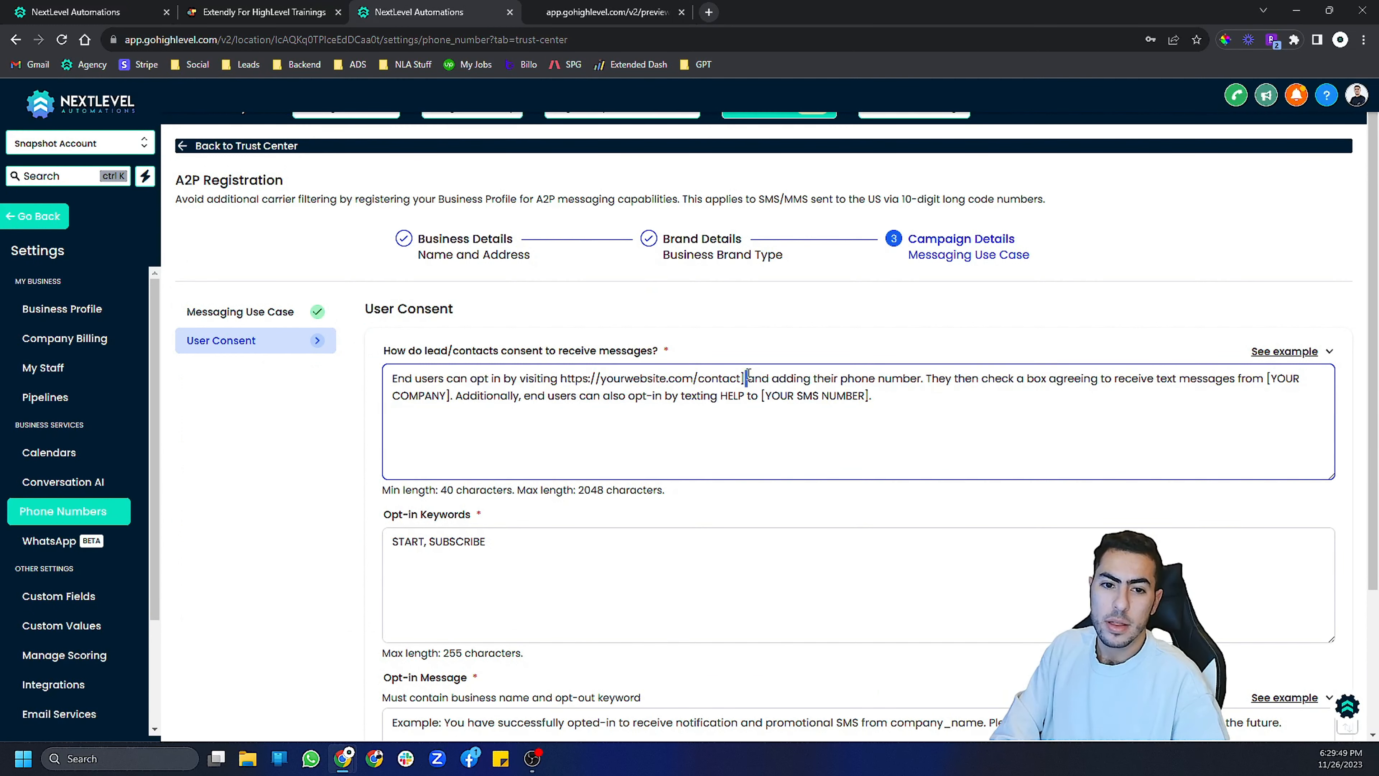
key("BackSpace")
key("BackSpace")
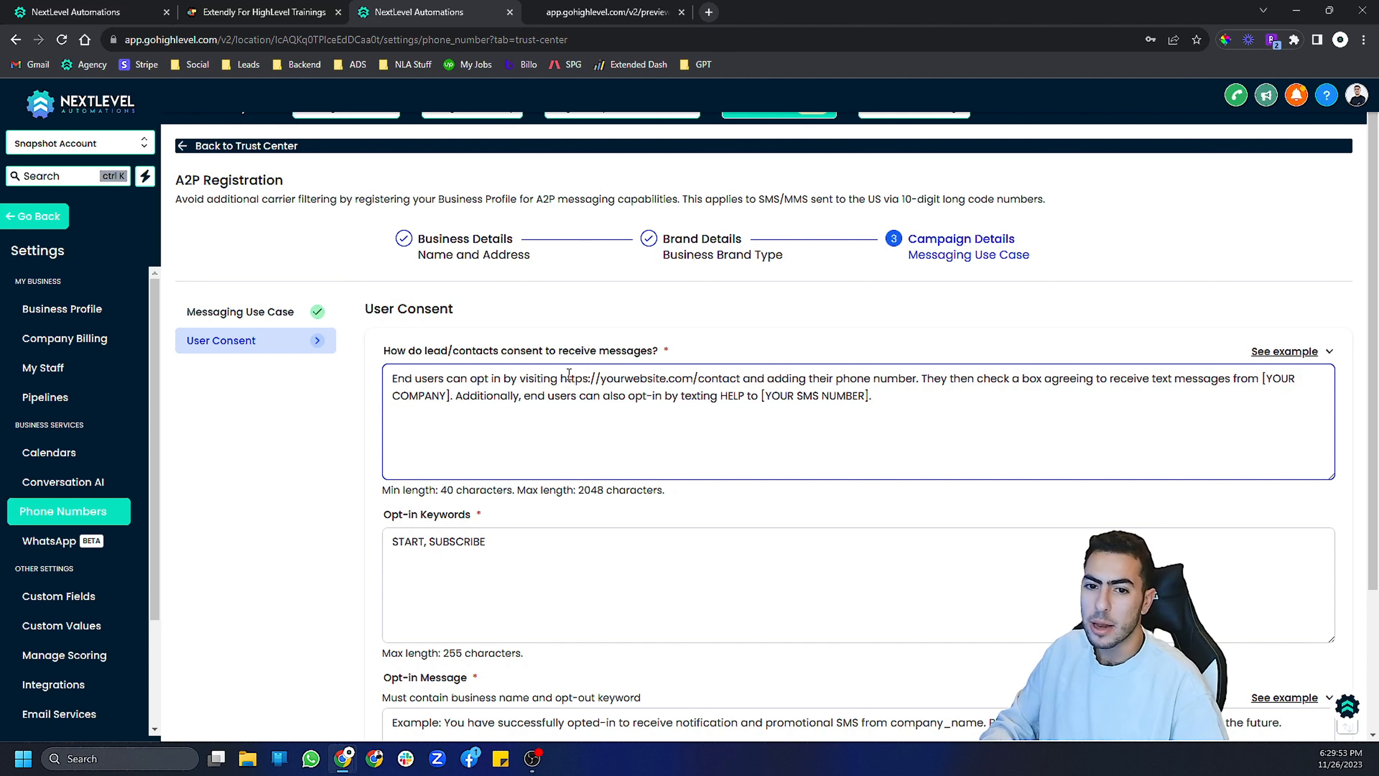
left_click_drag(559, 379, 744, 384)
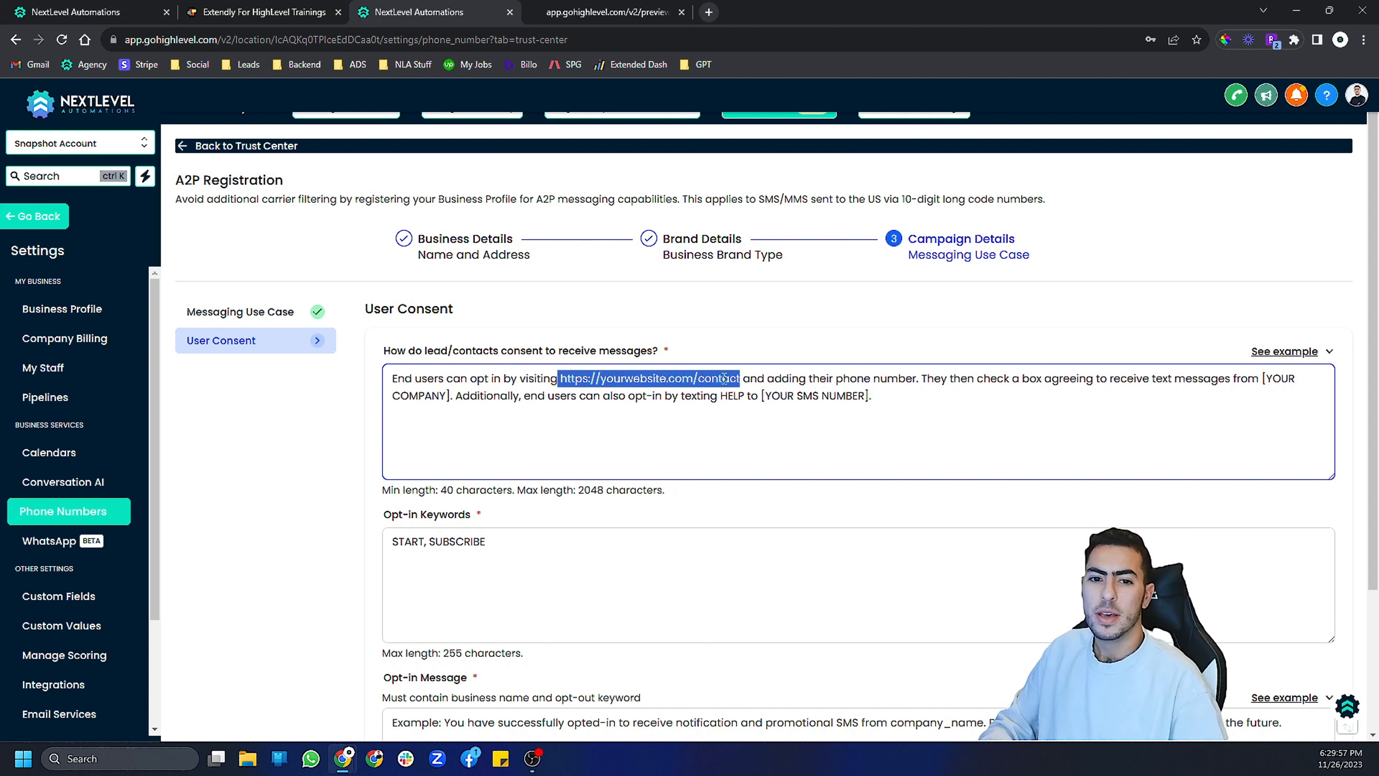
left_click(691, 382)
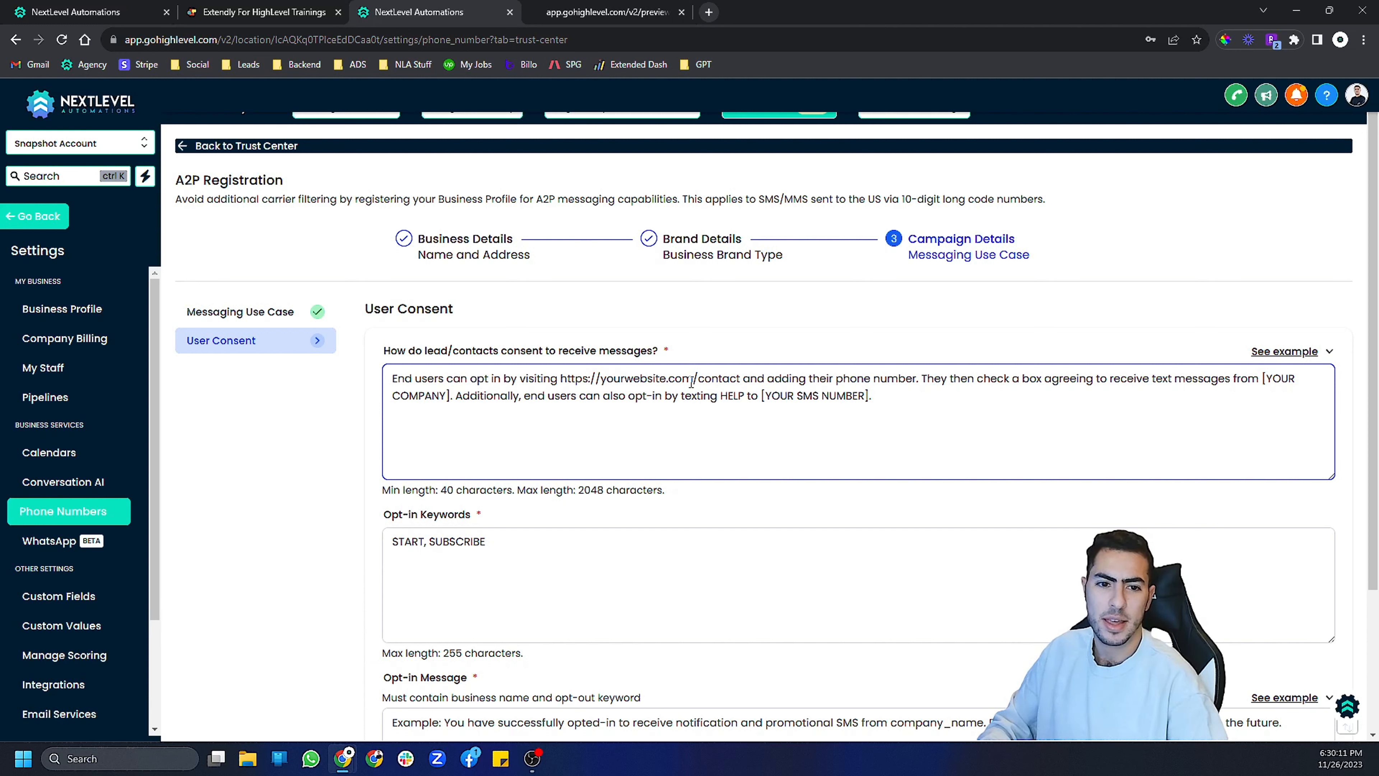
left_click_drag(560, 378, 741, 376)
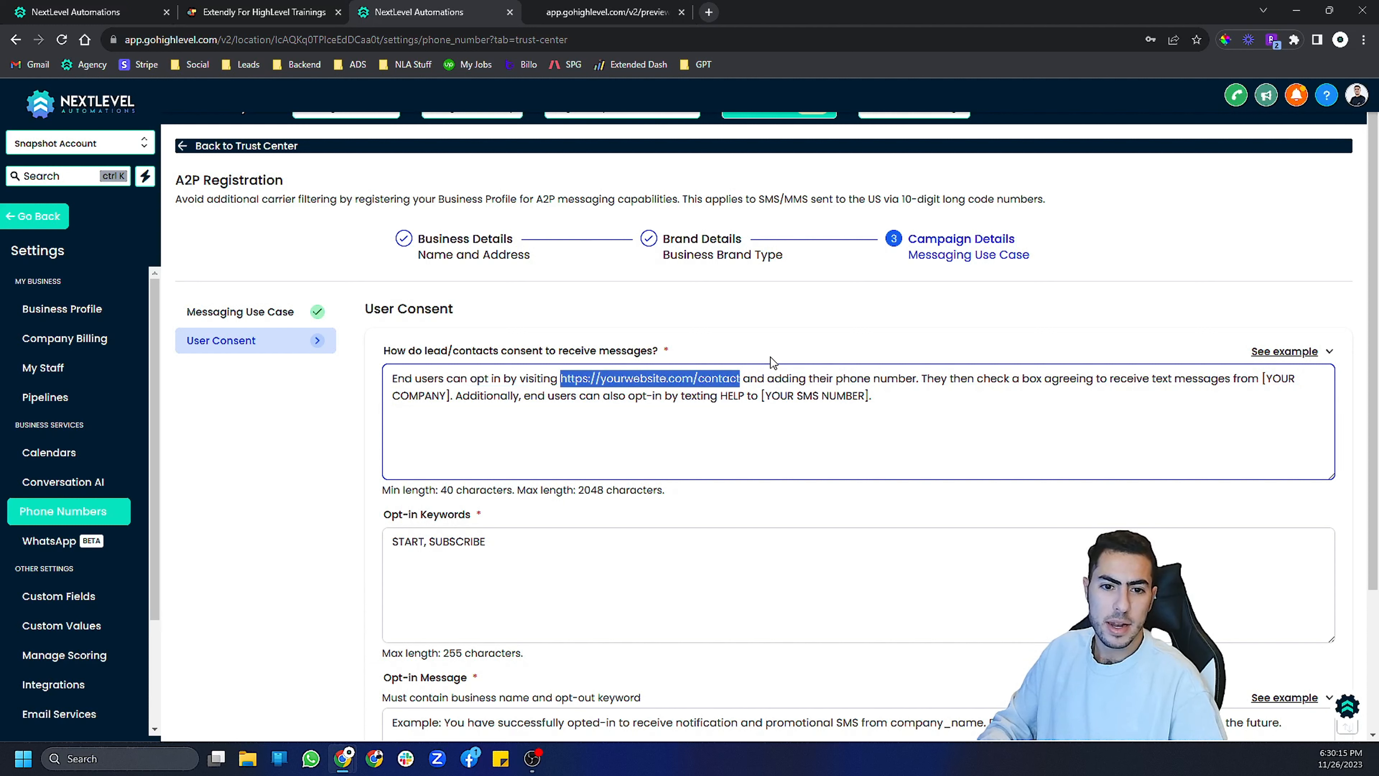
left_click(583, 377)
left_click(720, 378)
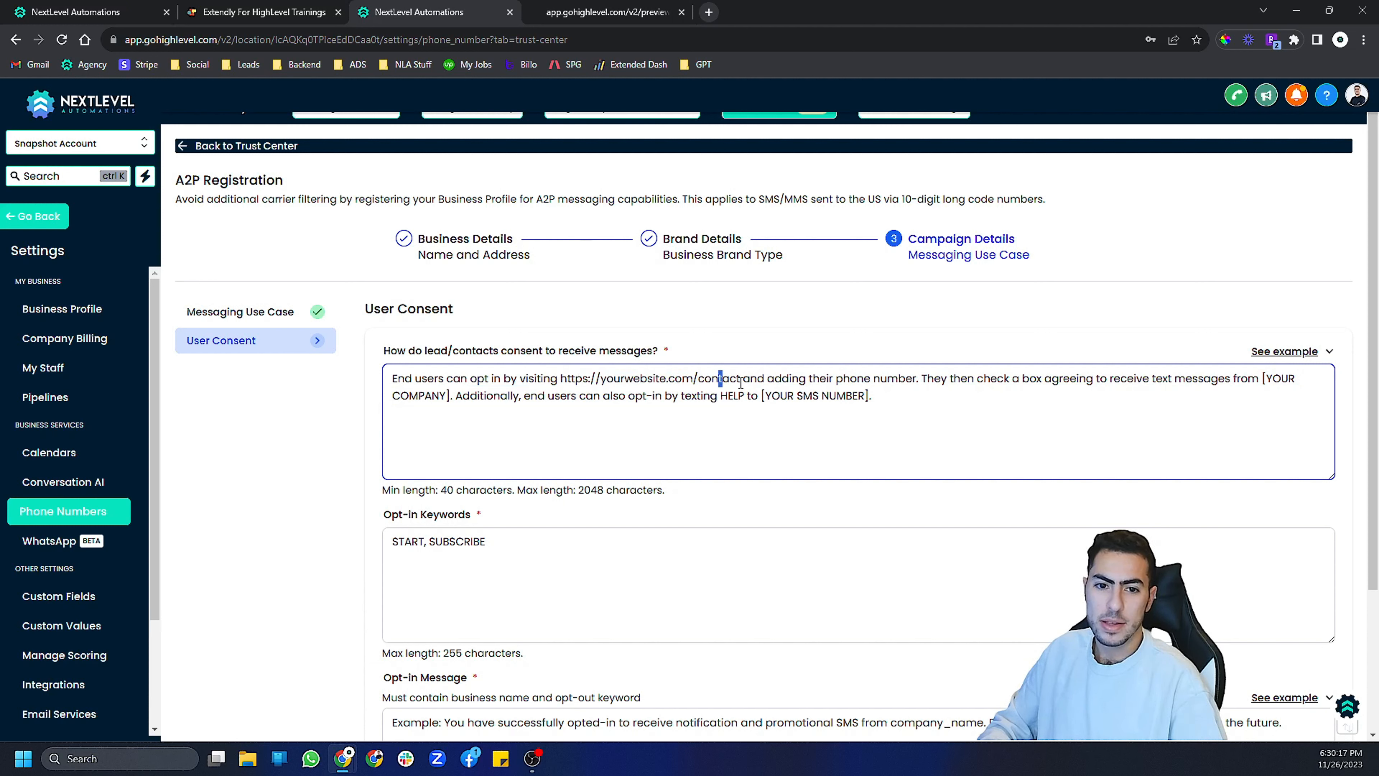
- Replace the [YOUR COMPANY] placeholder in the consent text with "test llc"
double_click(1268, 378)
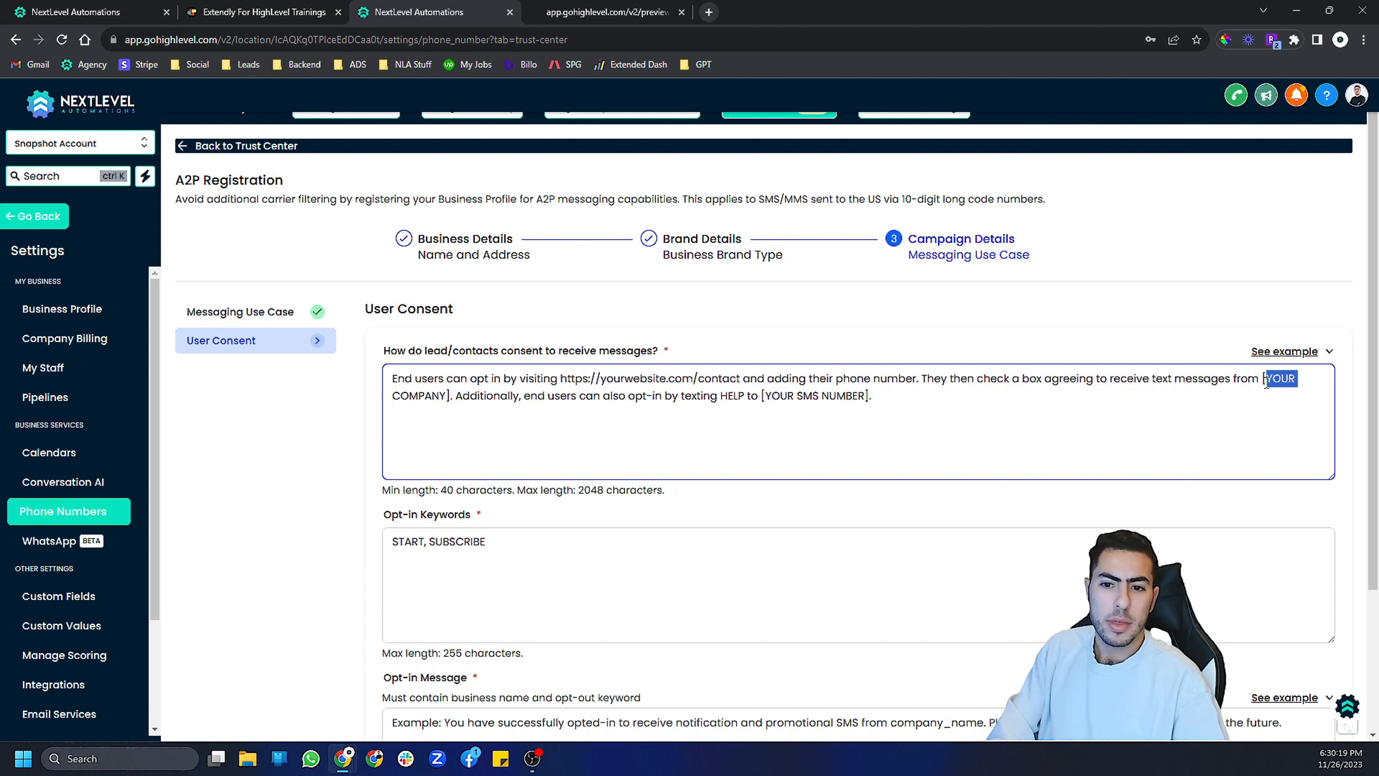
left_click_drag(400, 396, 1263, 378)
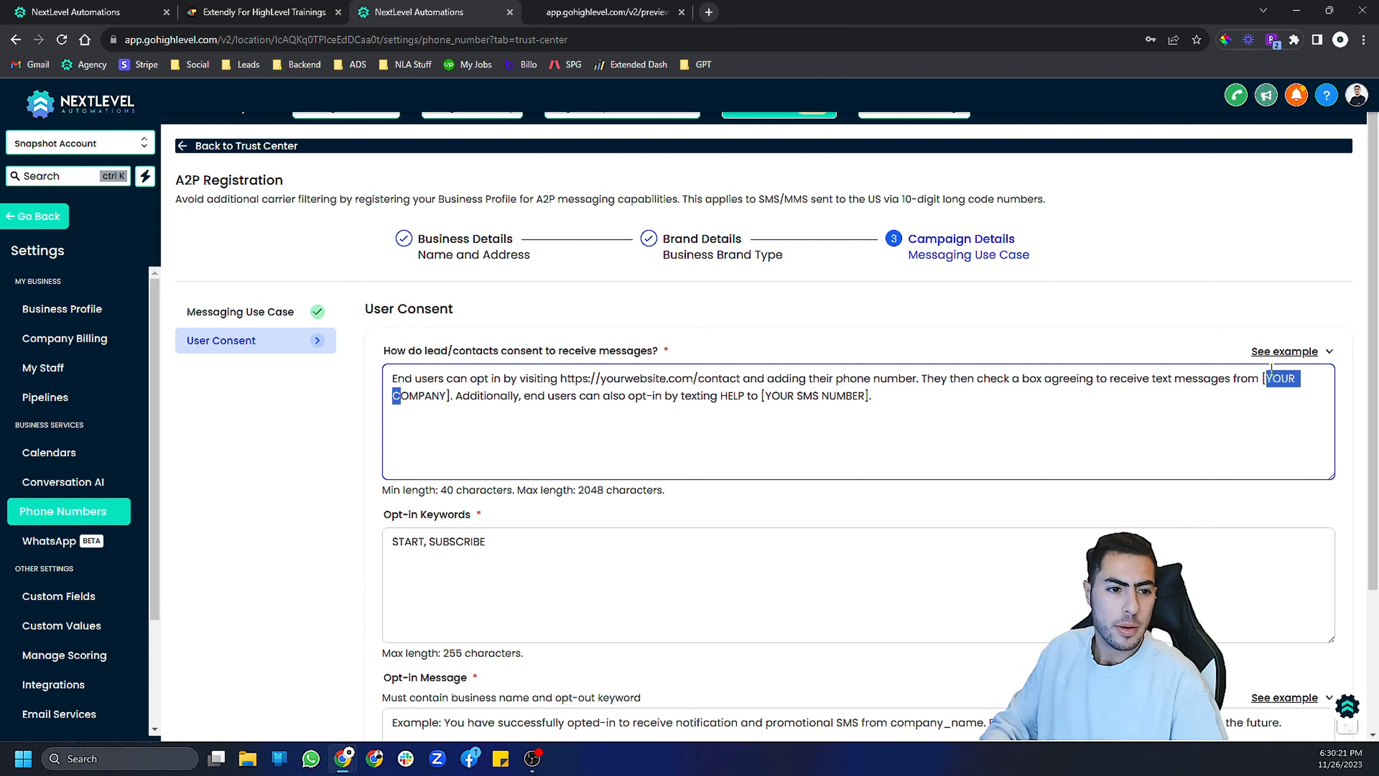
type("test llc")
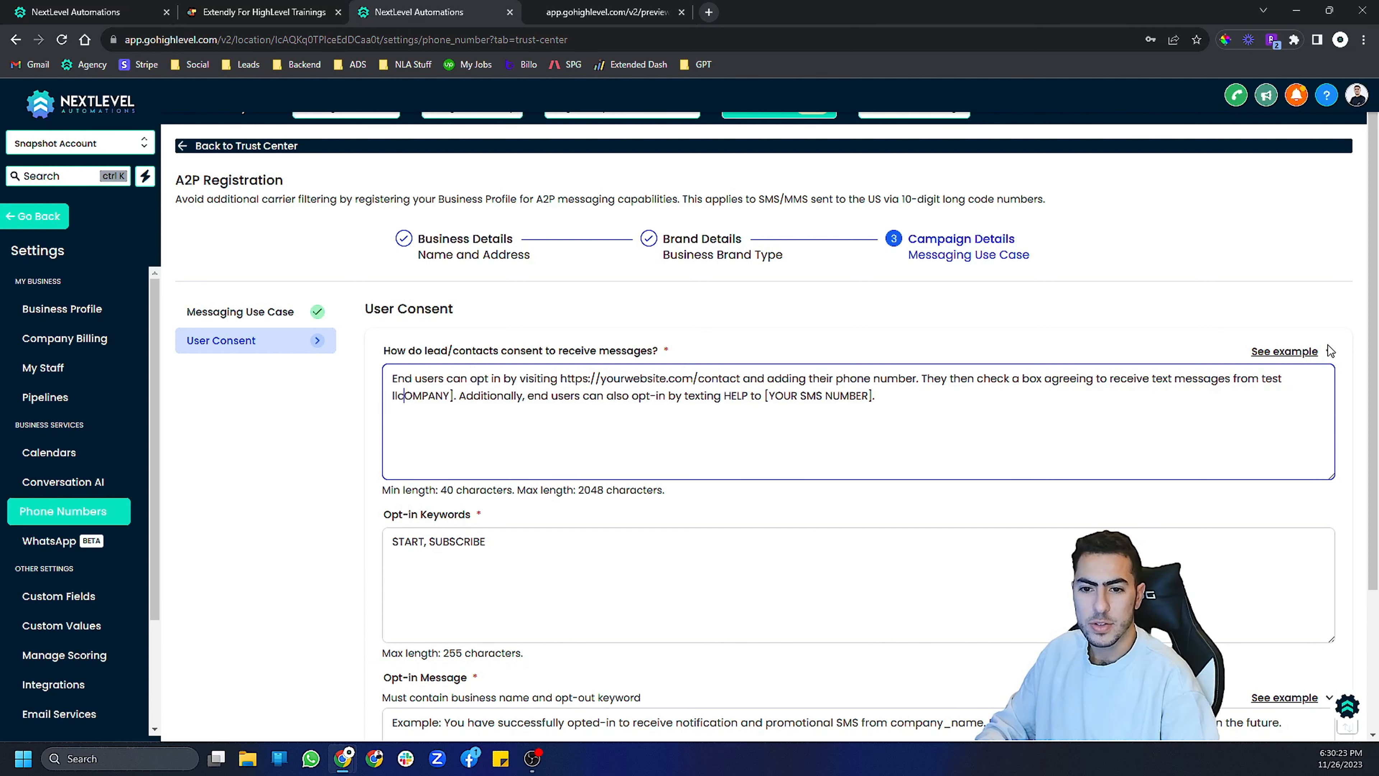
key("BackSpace")
key("BackSpace")
key("BackSpace")
key("BackSpace")
key("BackSpace")
key("BackSpace")
key("BackSpace")
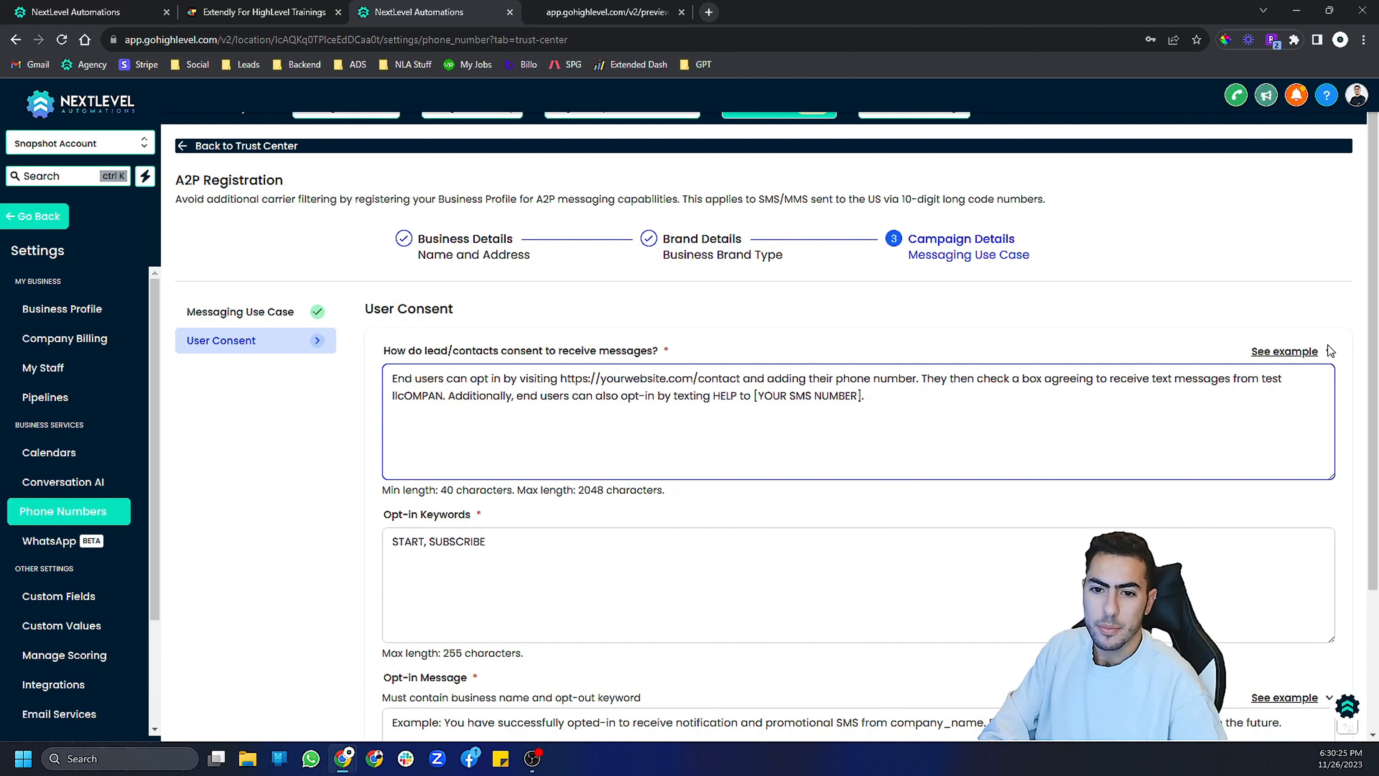
left_click_drag(773, 396, 782, 396)
- Replace the [YOUR SMS NUMBER] placeholder in the consent text with the business SMS phone number, and add Join to the opt-in keywords
scroll(346, 199, "up", 1)
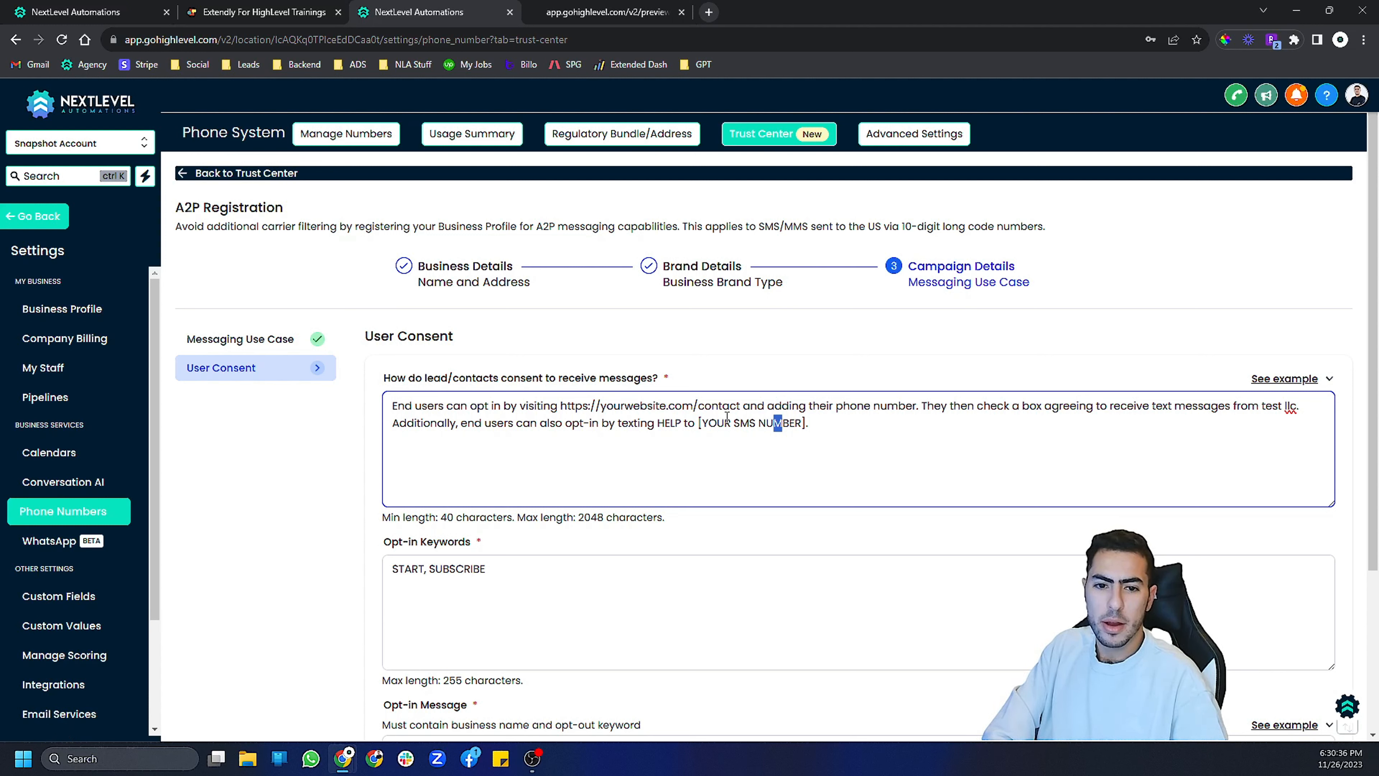
left_click_drag(702, 418, 808, 418)
key("BackSpace")
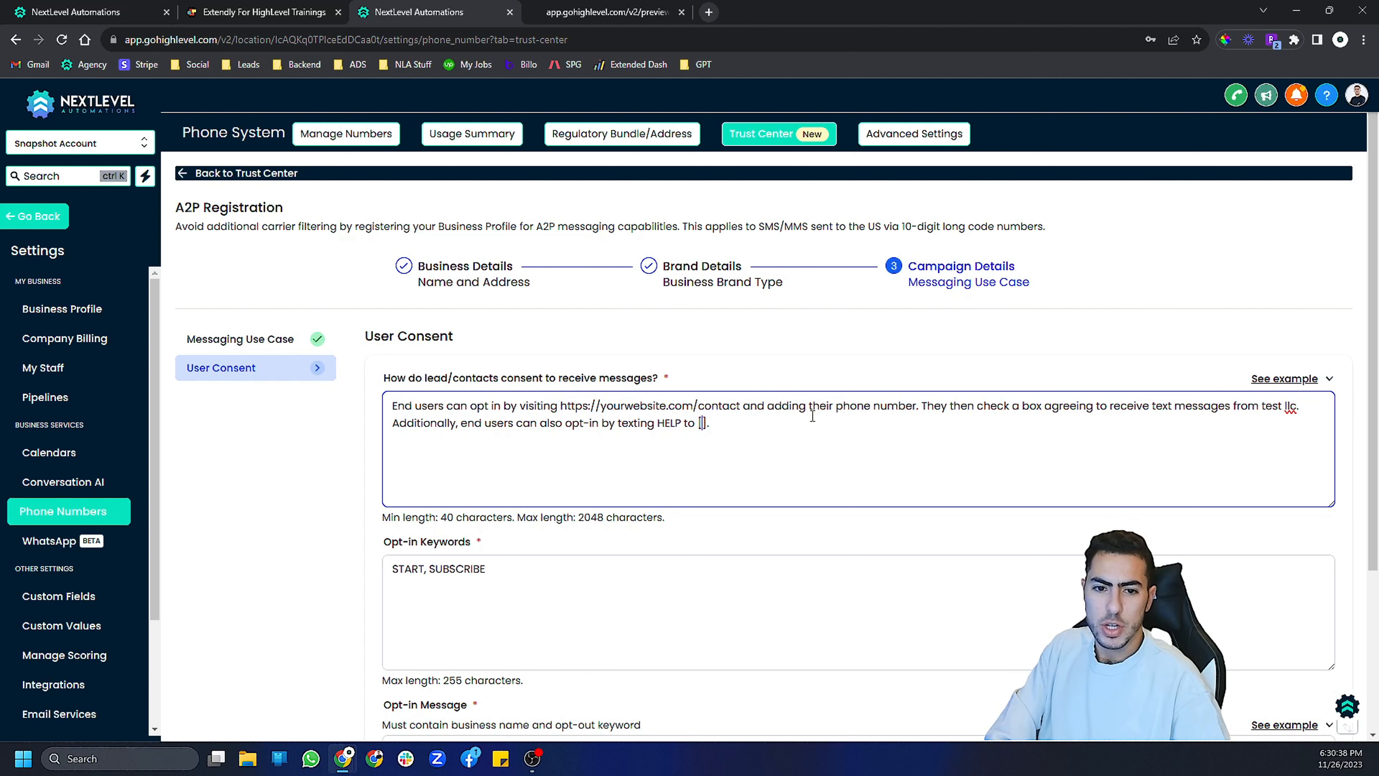
scroll(1195, 373, "down", 4)
type("-")
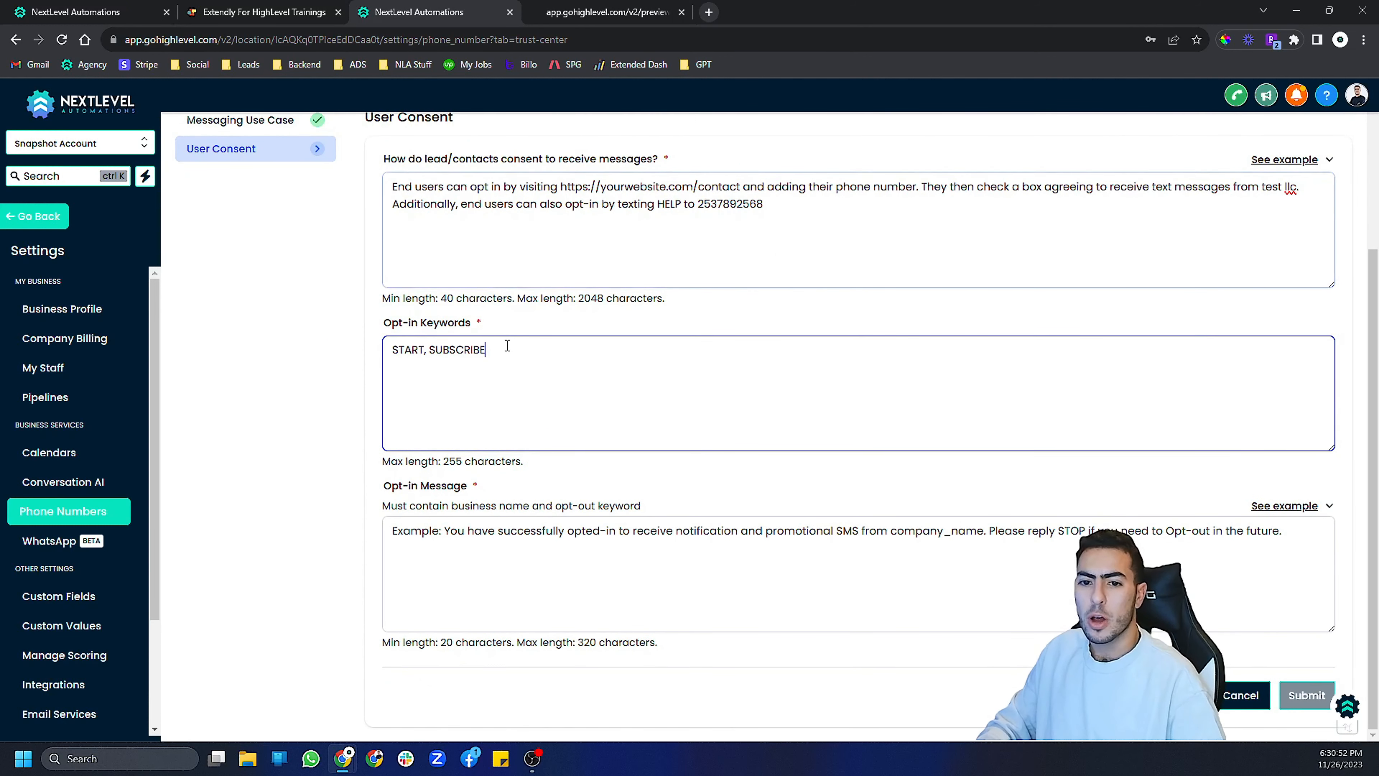
left_click(507, 348)
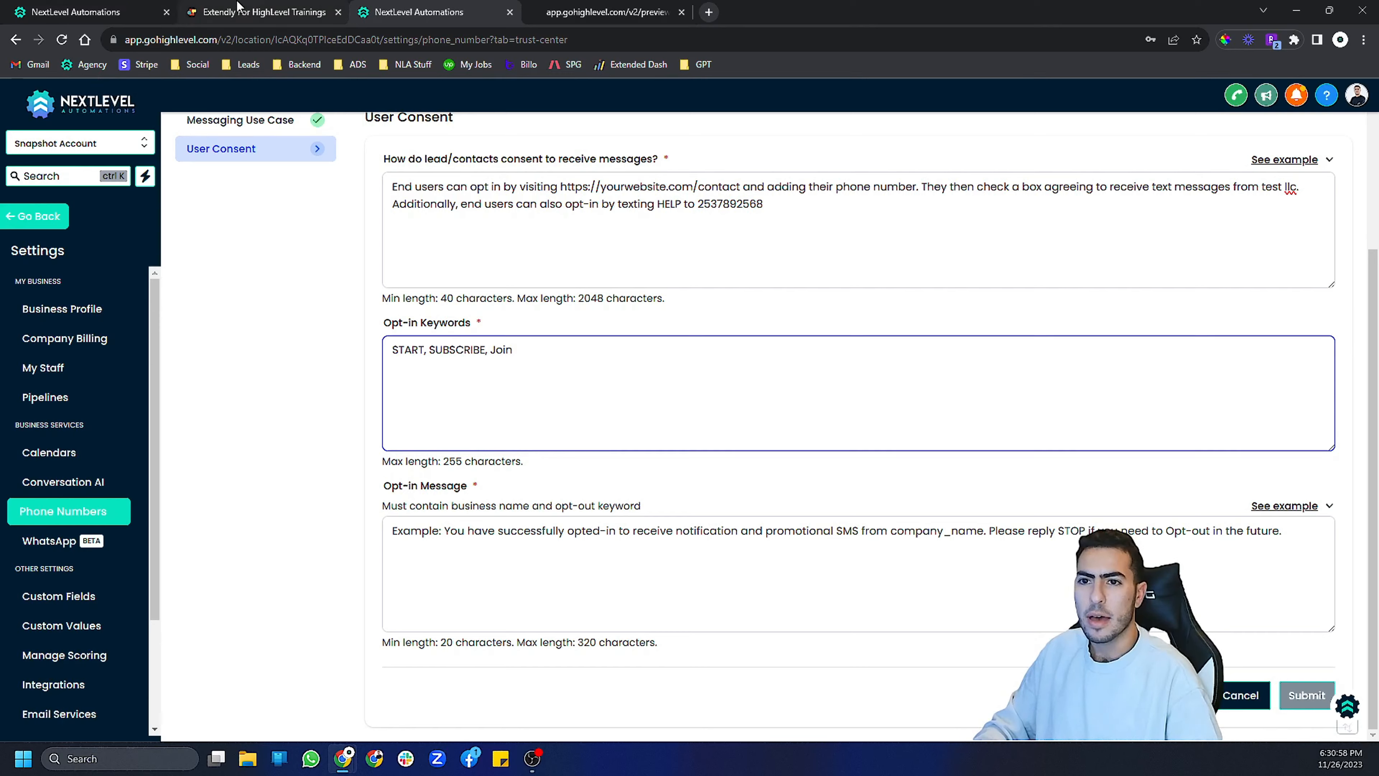
- Copy the lesson's Opt-in Message text and paste it into the opt-in message field
left_click(261, 12)
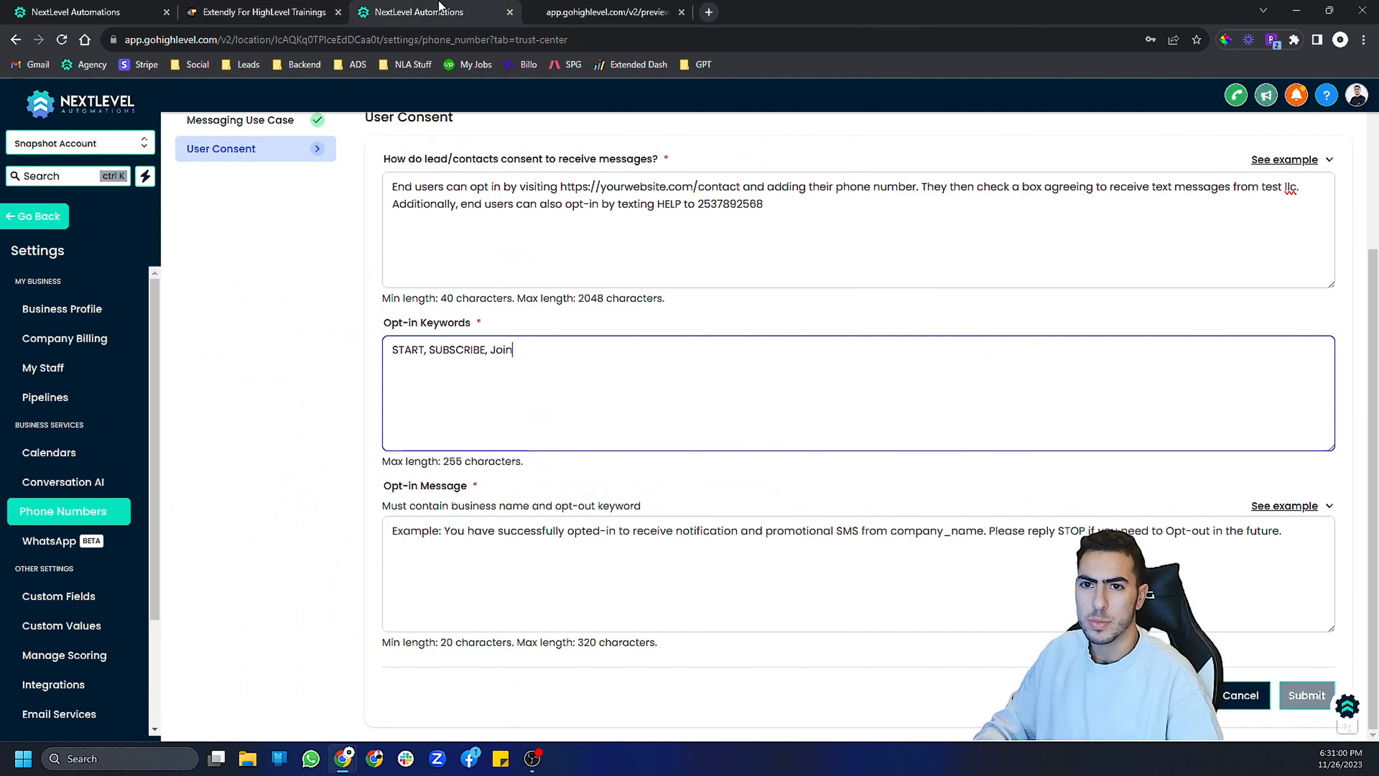
key("ctrl+Tab")
left_click(229, 8)
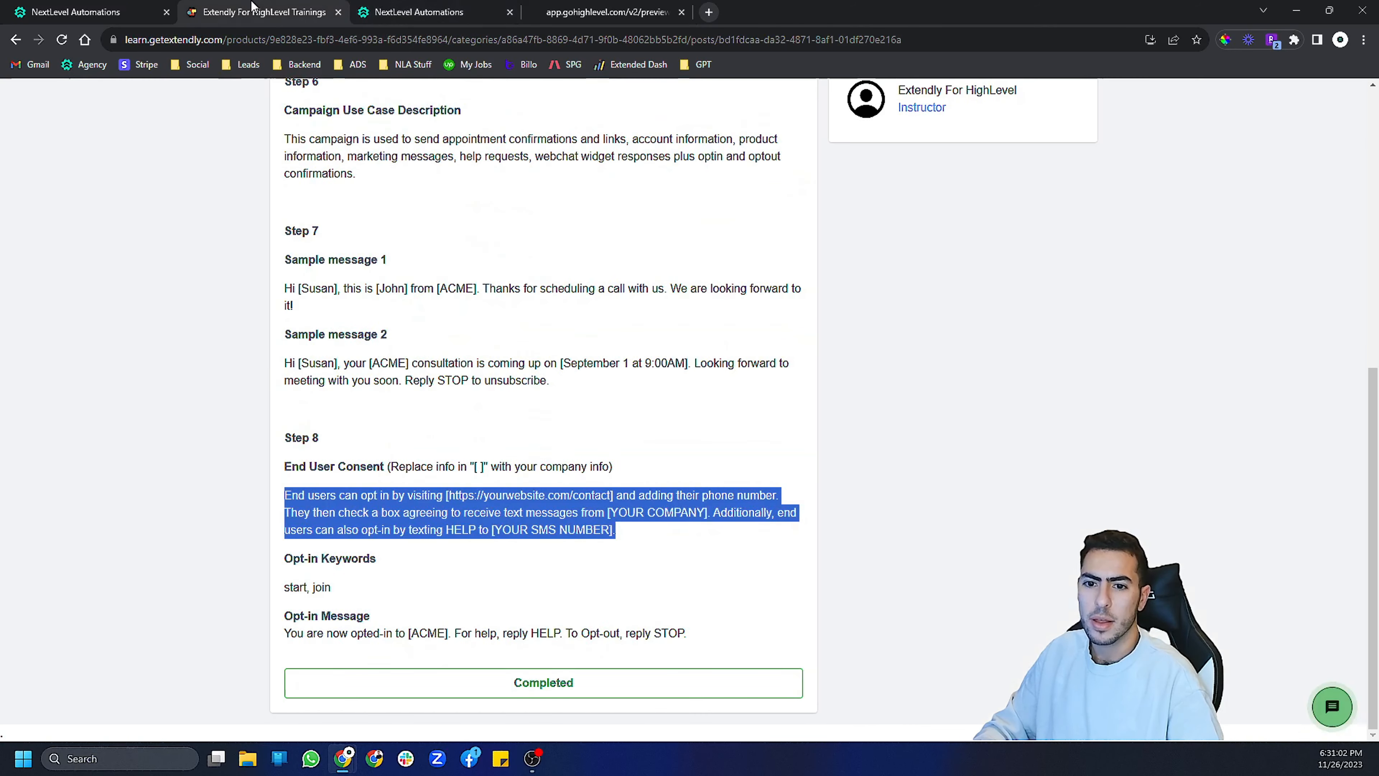
triple_click(331, 633)
key("ctrl+c")
key("ctrl+Tab")
left_click(462, 575)
key("ctrl+v")
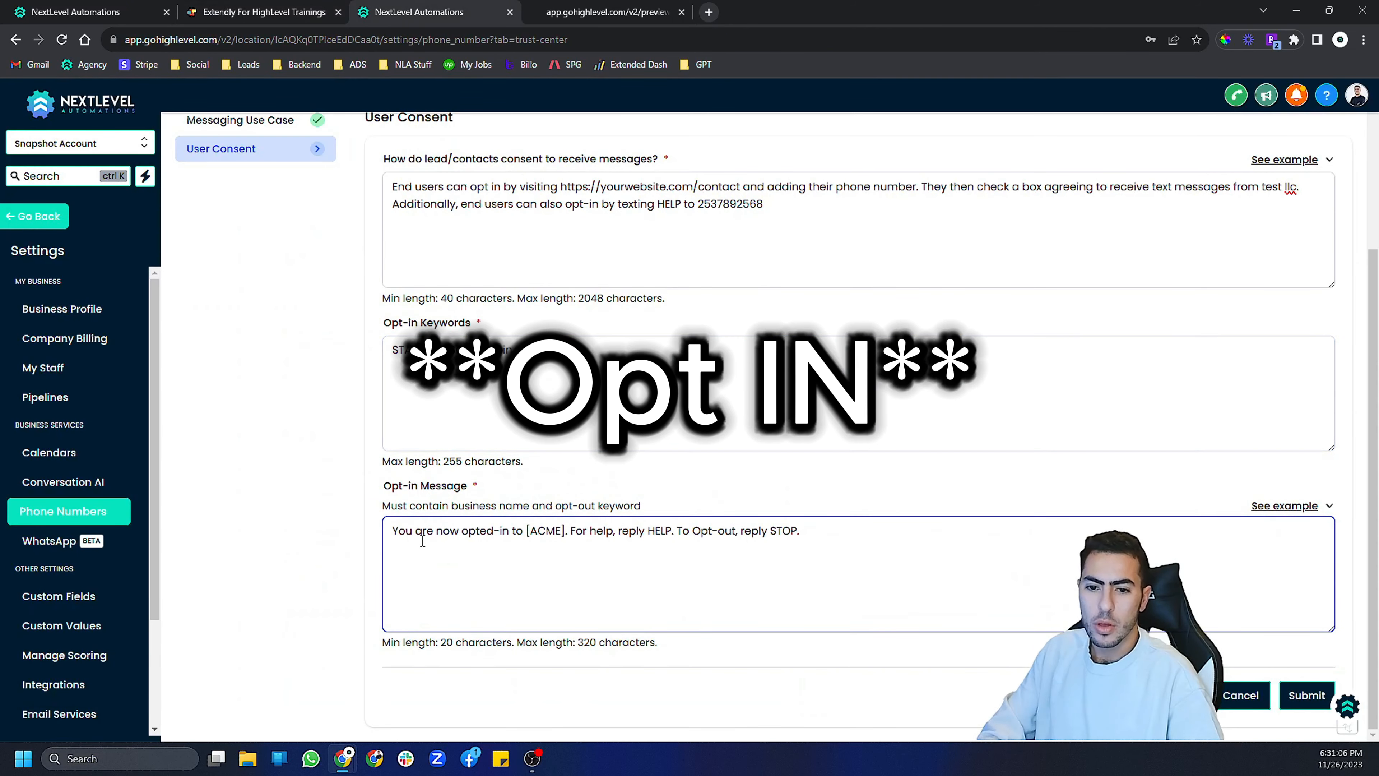
- Replace [ACME] in the opt-in message with "test llc", removing the square brackets
left_click(530, 531)
key("BackSpace")
double_click(543, 530)
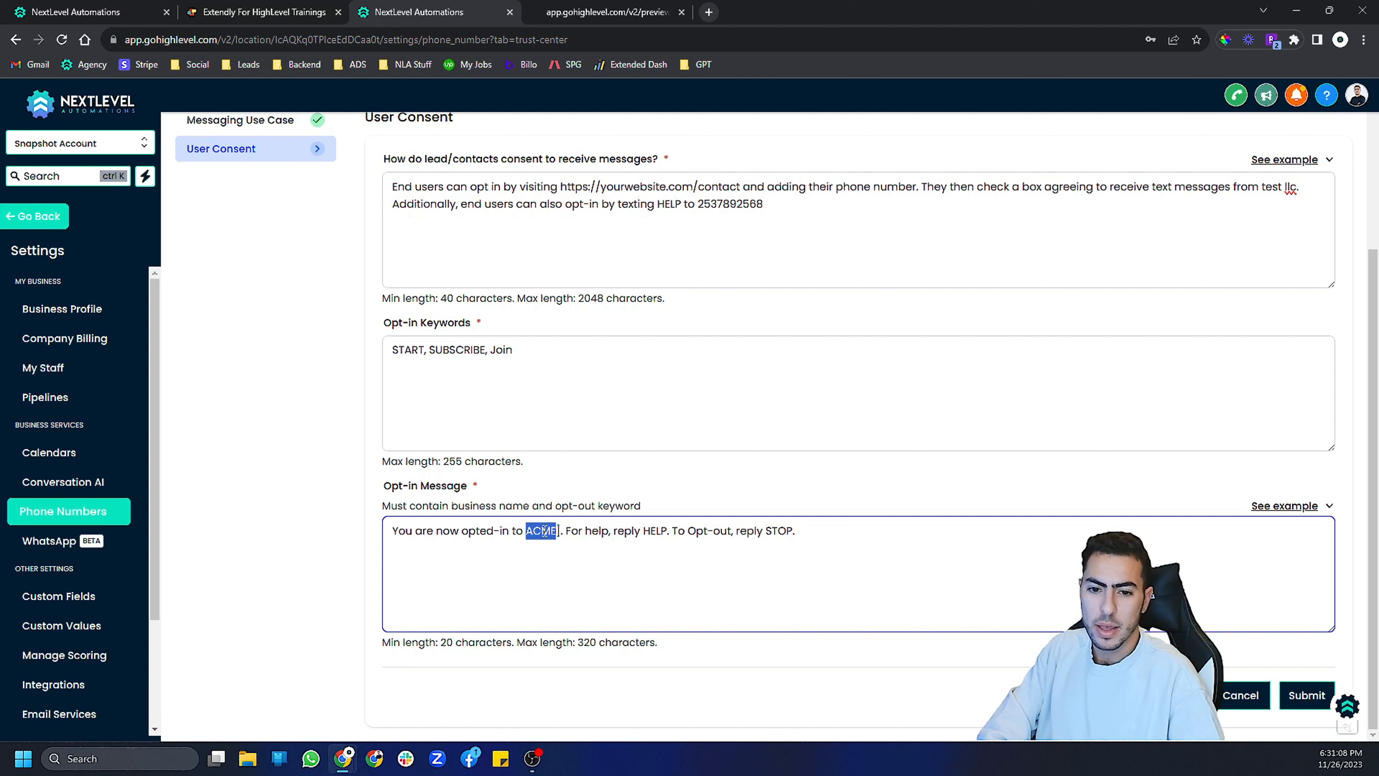
type("test")
type(" llc")
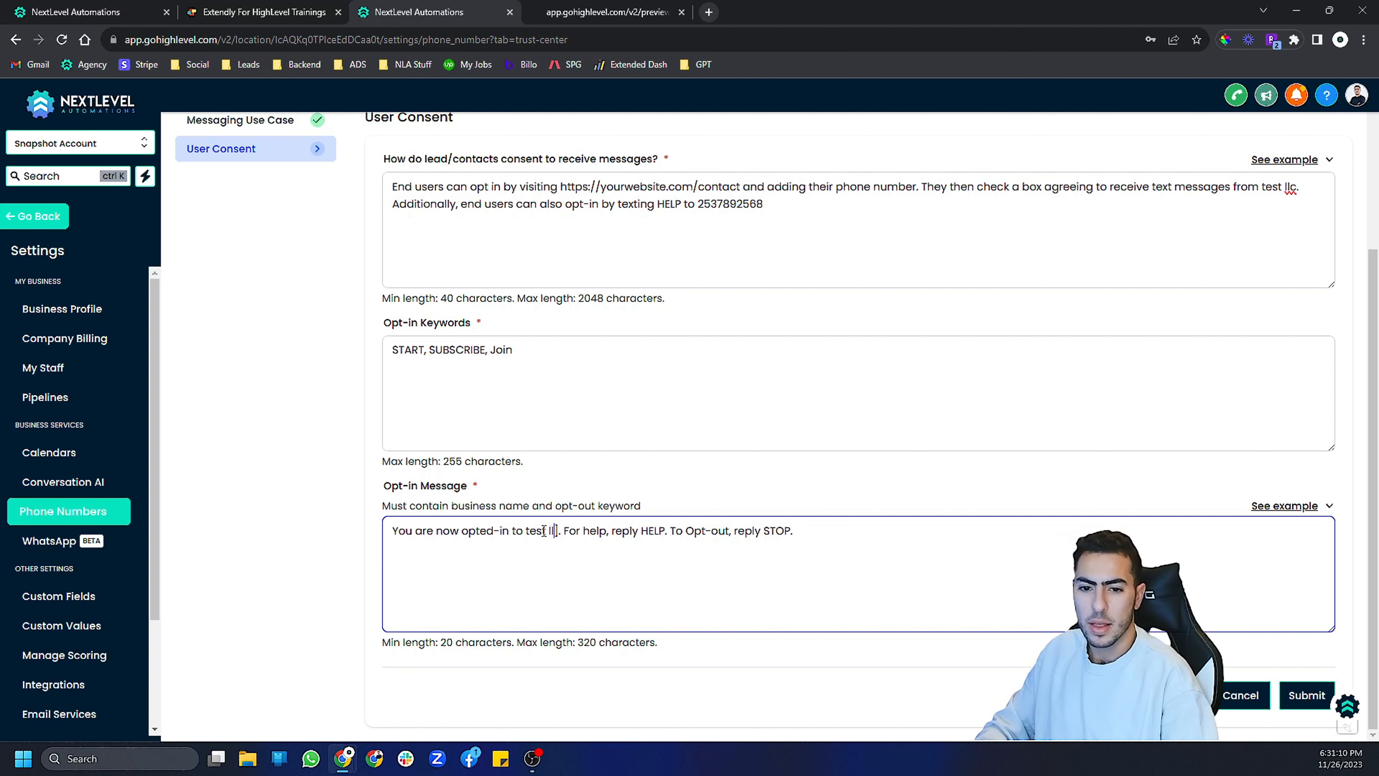
key("Delete")
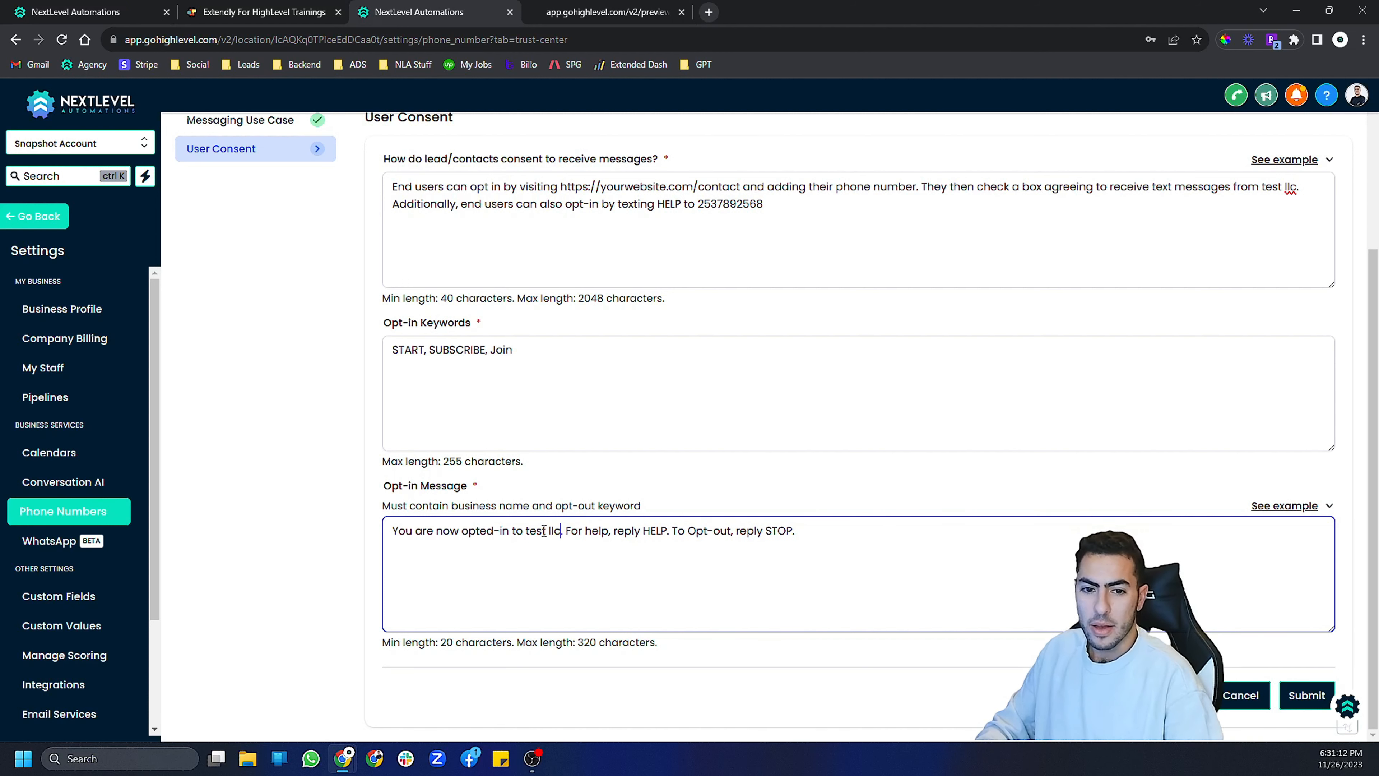
- Review the filled-in consent text, opt-in keywords and opt-in message on the User Consent form
scroll(554, 507, "up", 3)
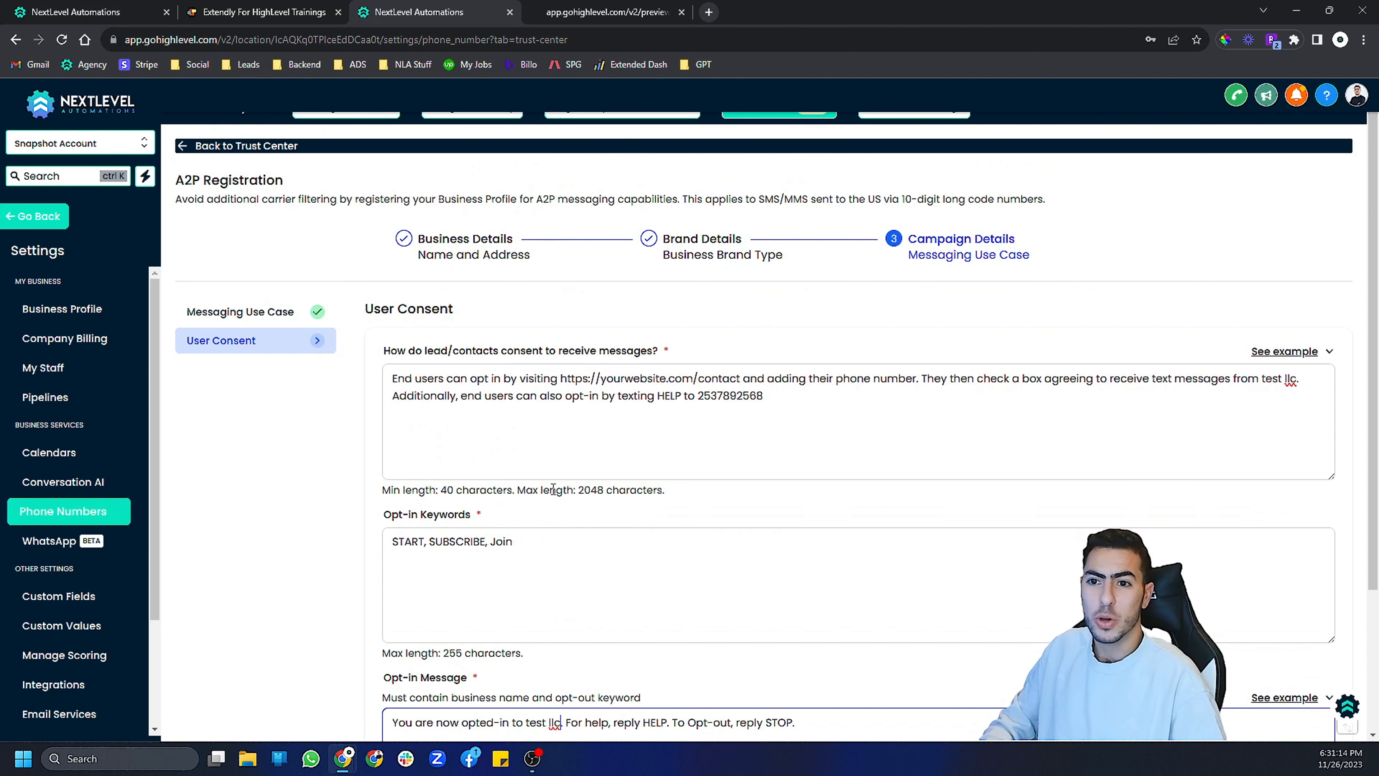
scroll(573, 531, "up", 1)
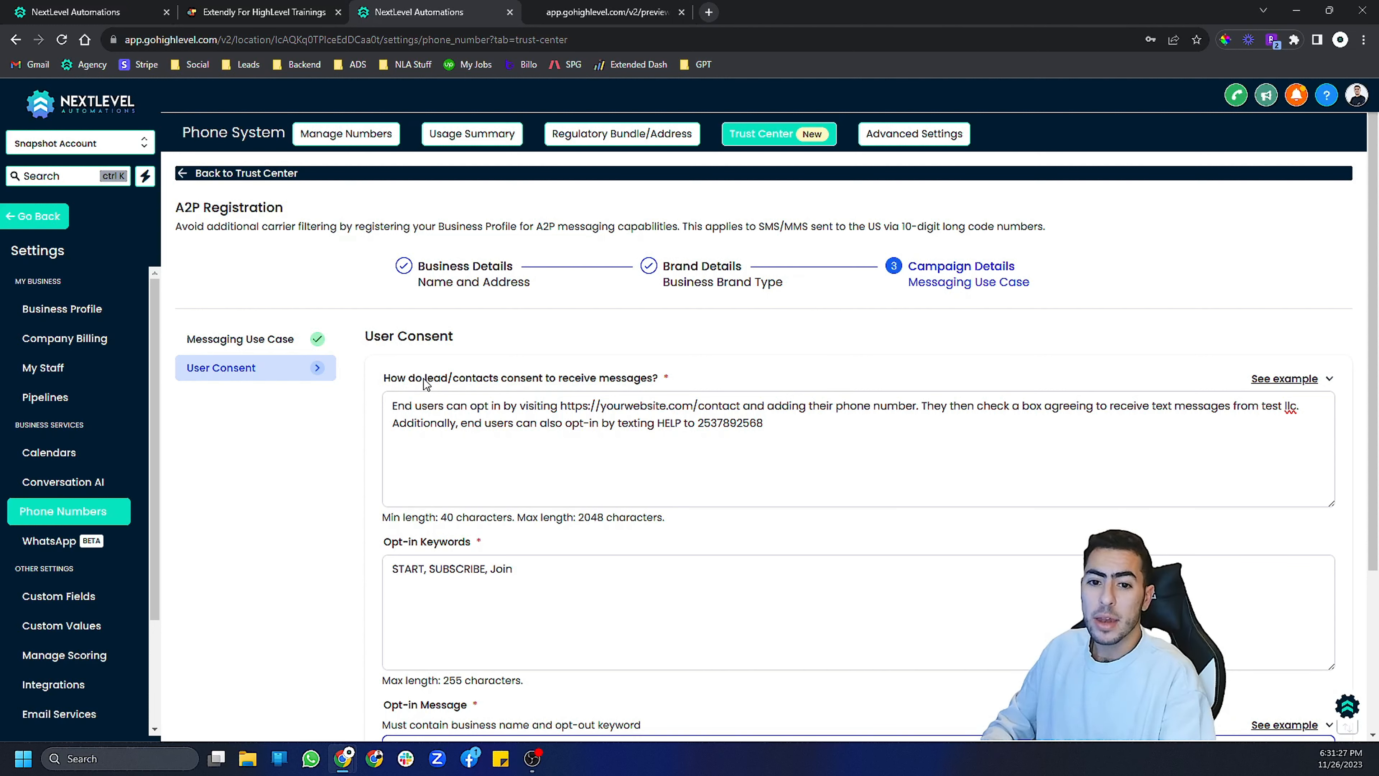
left_click_drag(571, 406, 689, 407)
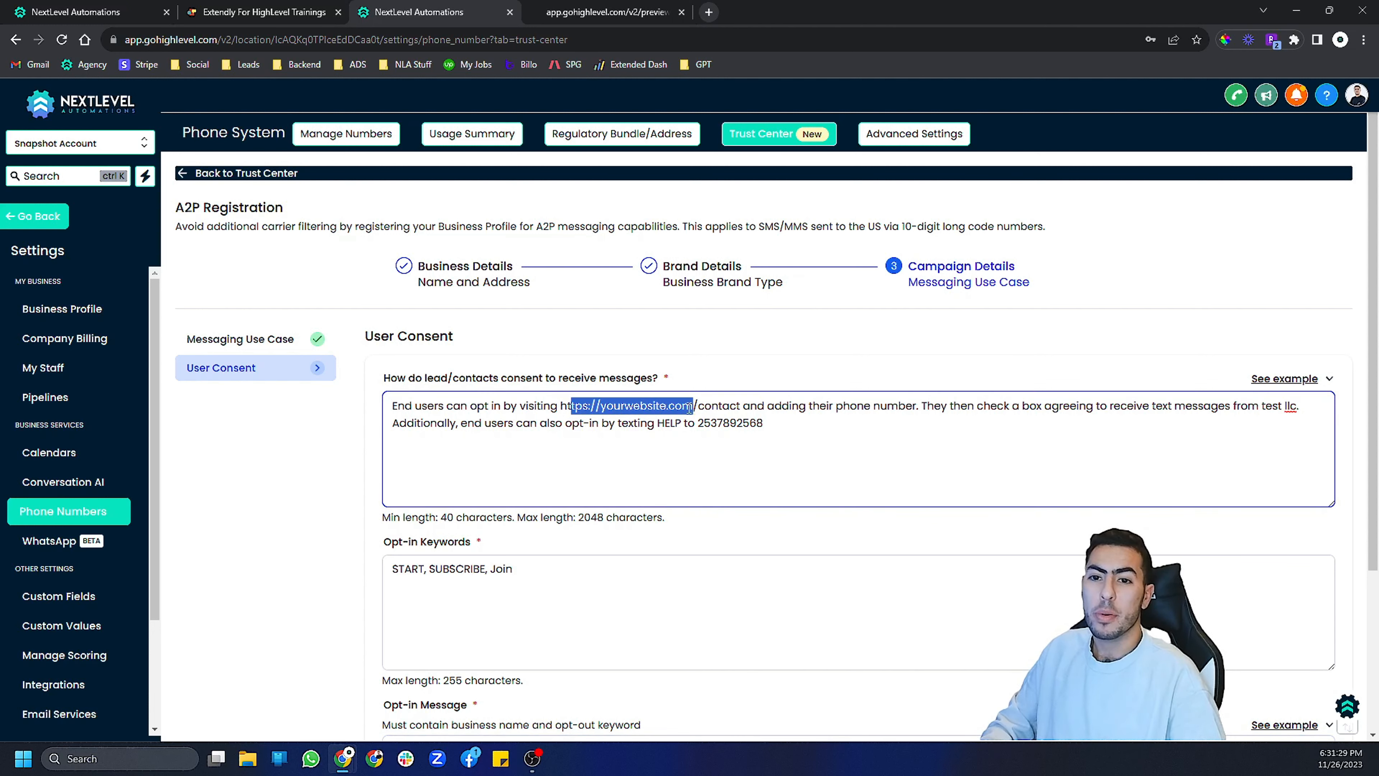
left_click(78, 308)
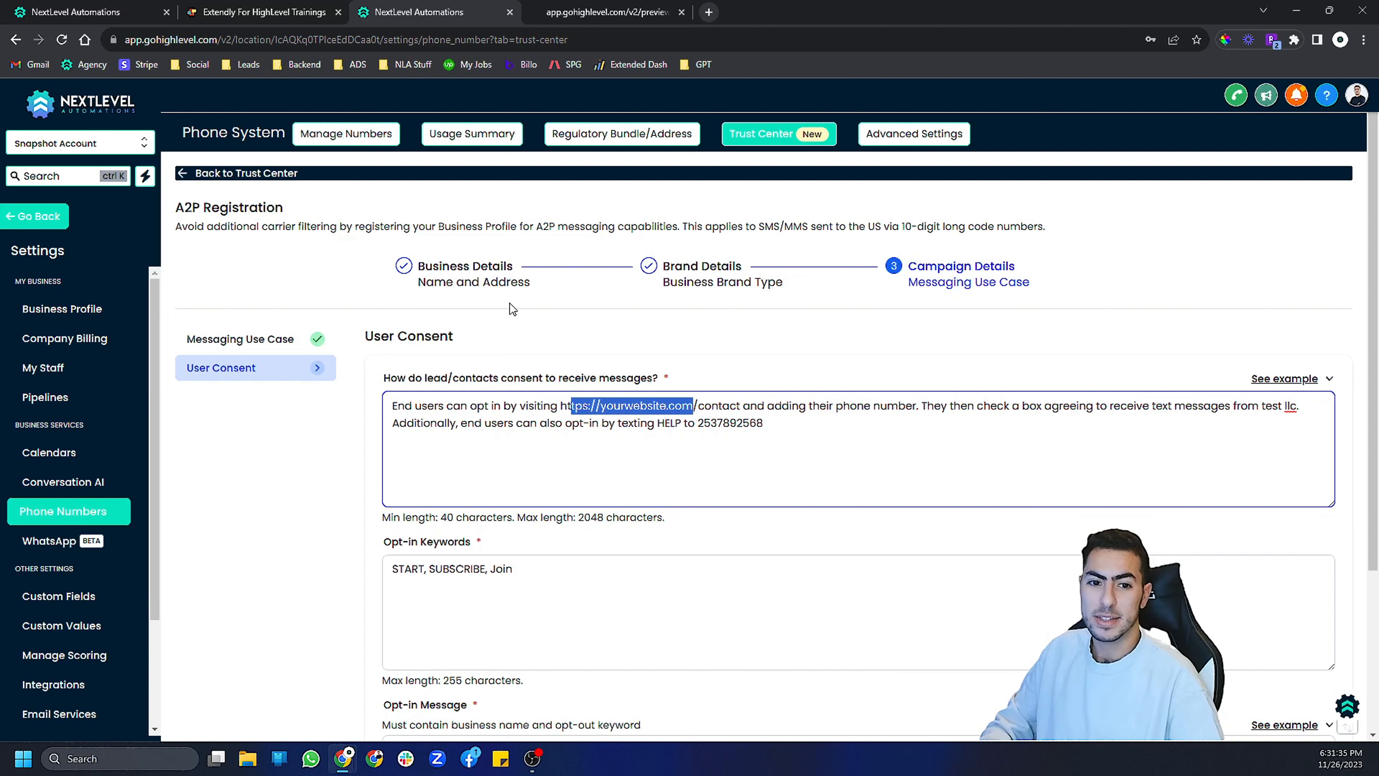
scroll(510, 303, "down", 3)
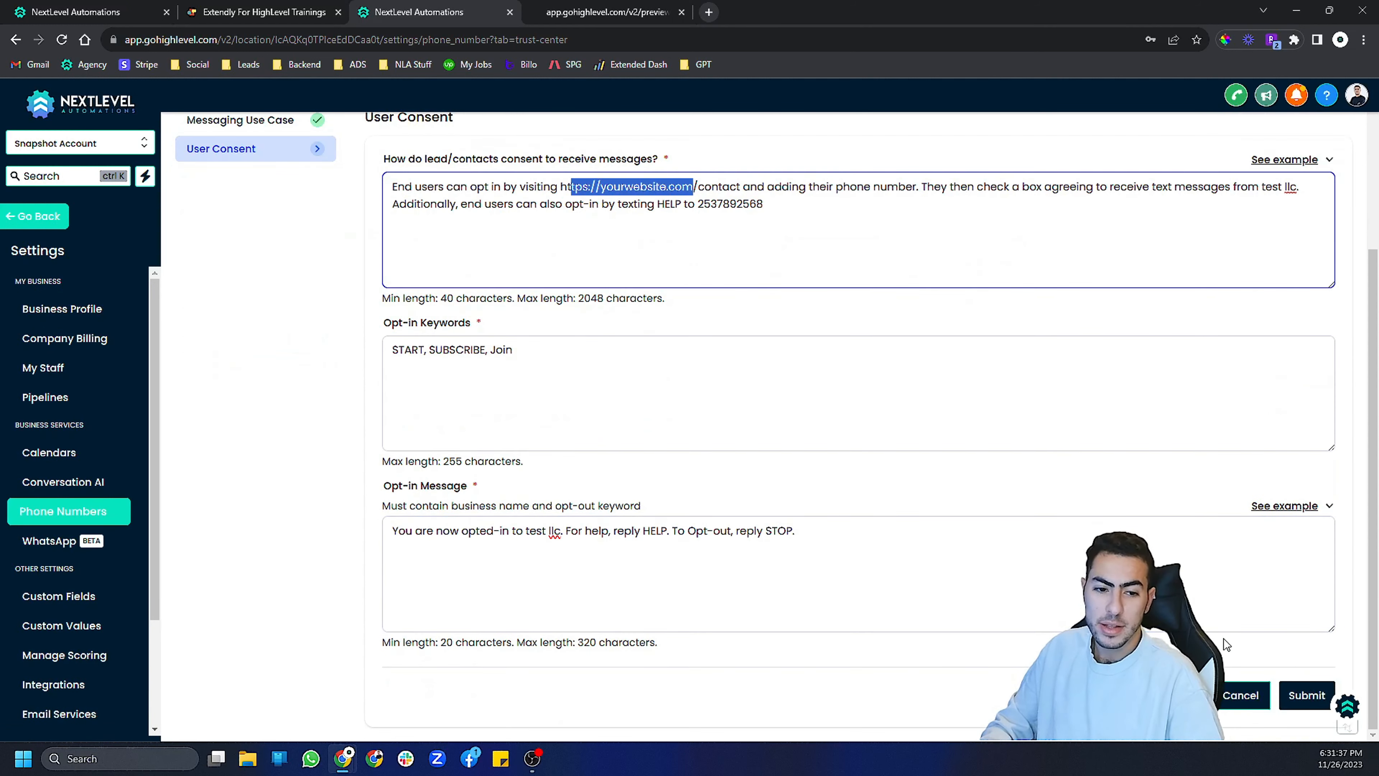
scroll(611, 468, "up", 3)
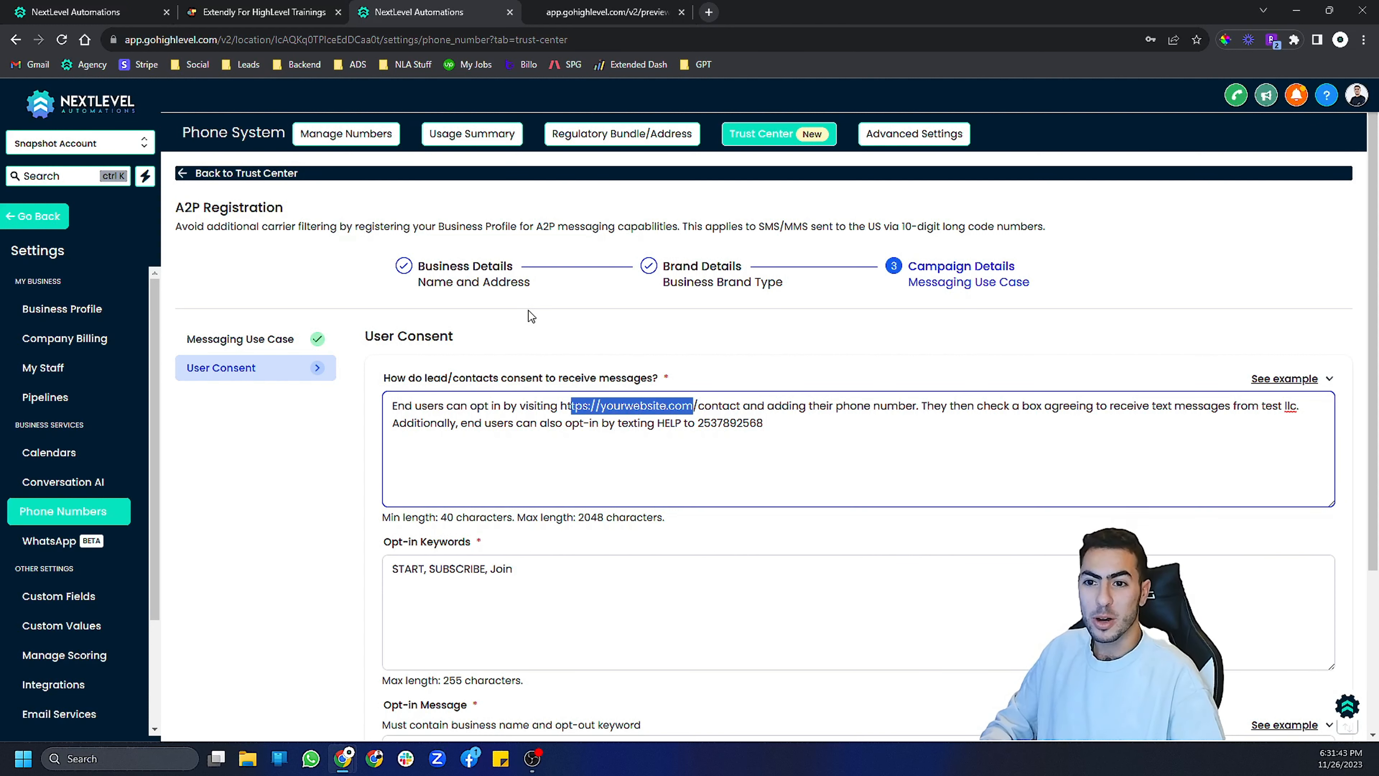
scroll(528, 310, "down", 4)
scroll(616, 473, "up", 2)
scroll(616, 472, "up", 2)
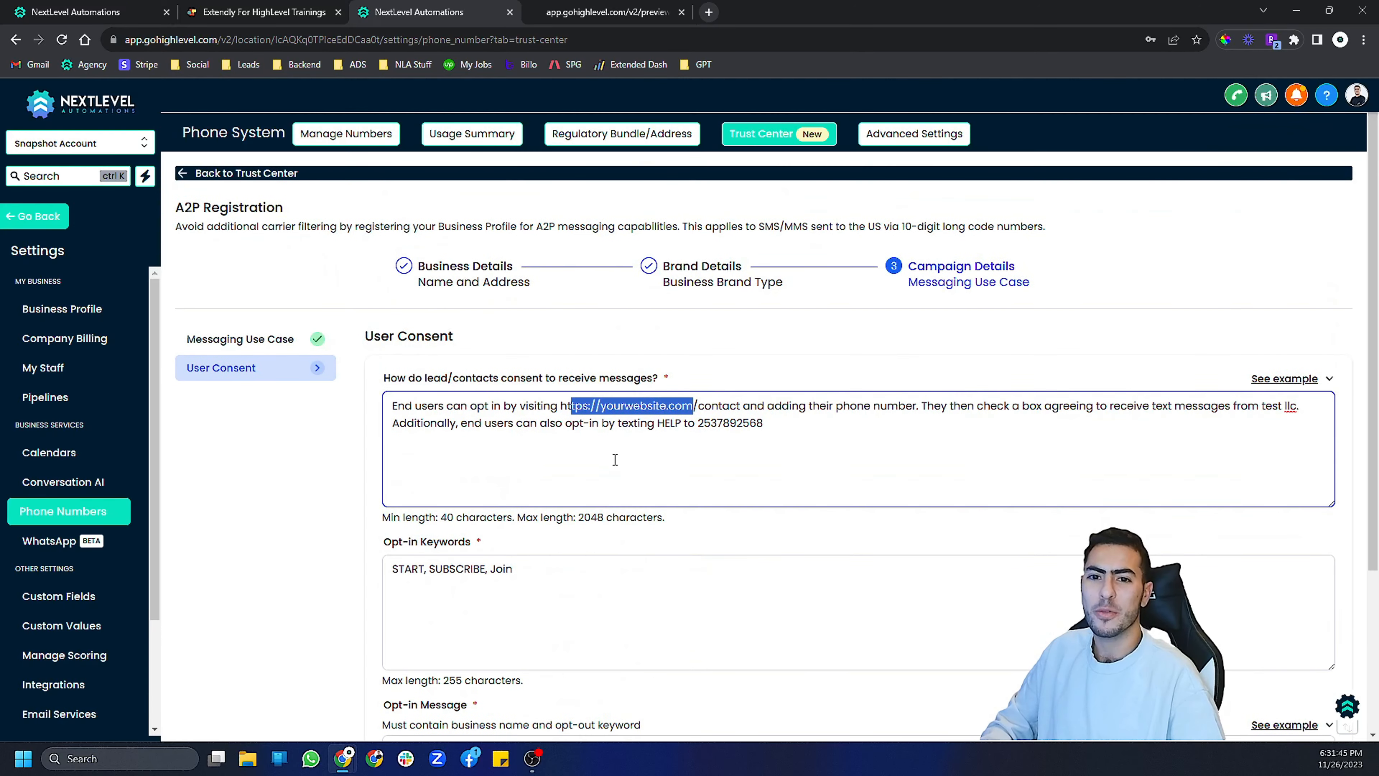
- Switch to the training lesson tab and look over the lesson page
left_click(260, 12)
scroll(223, 337, "up", 8)
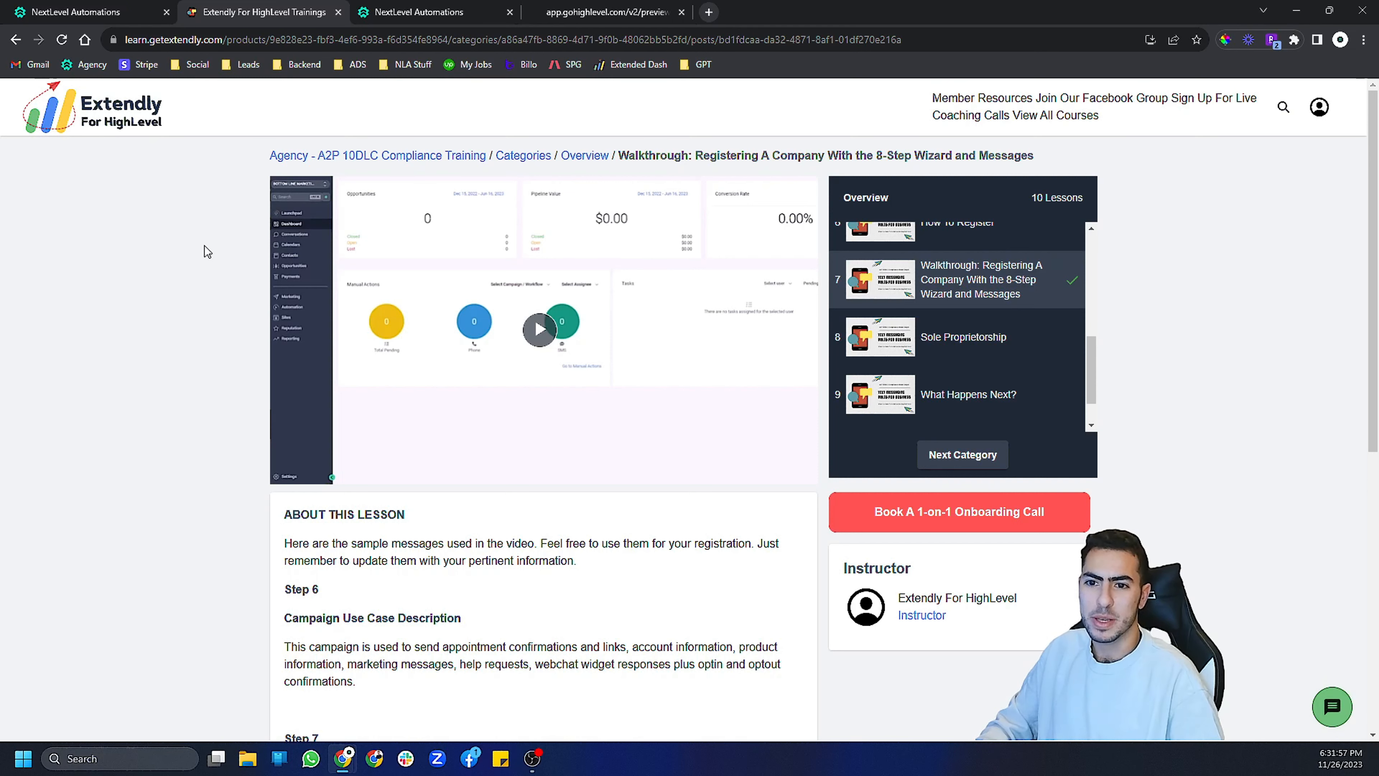
scroll(209, 277, "down", 3)
scroll(225, 293, "up", 2)
scroll(234, 301, "up", 2)
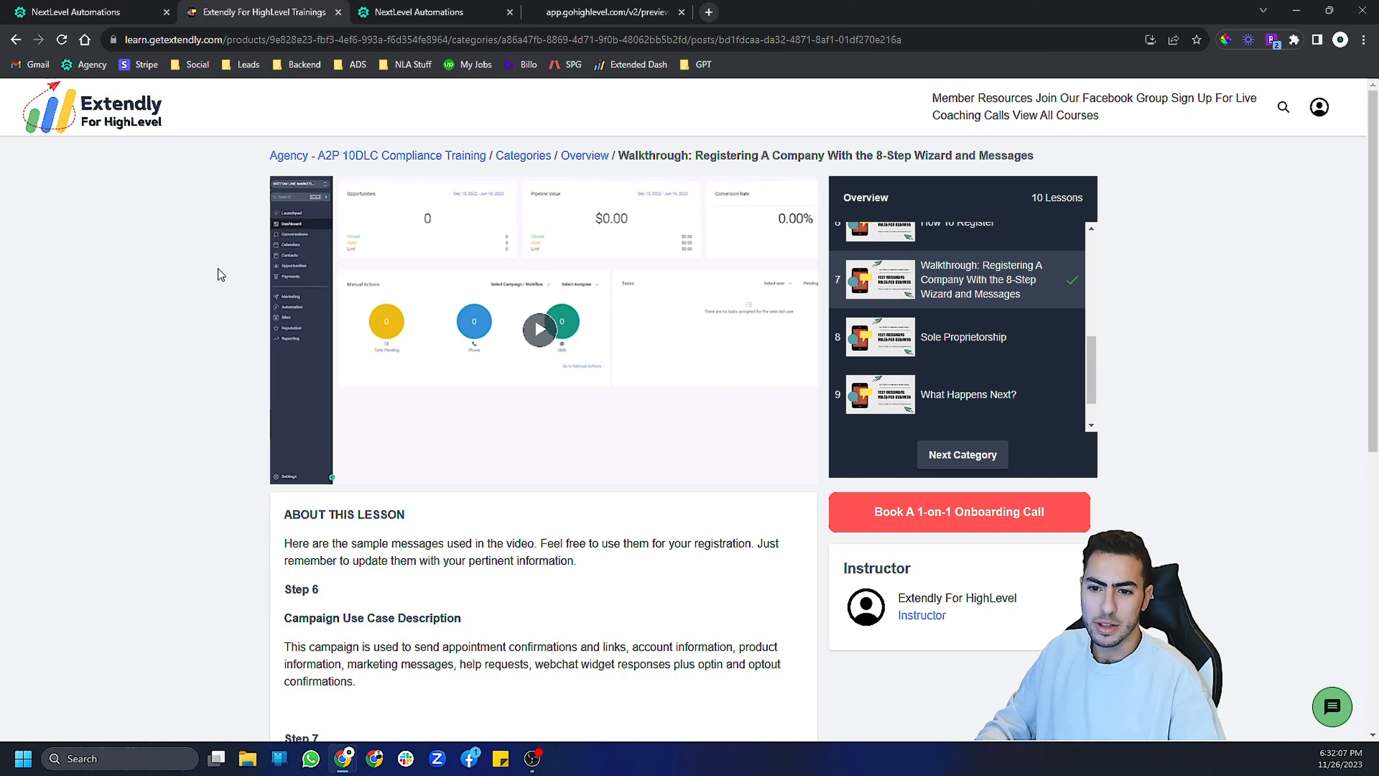
scroll(217, 304, "down", 9)
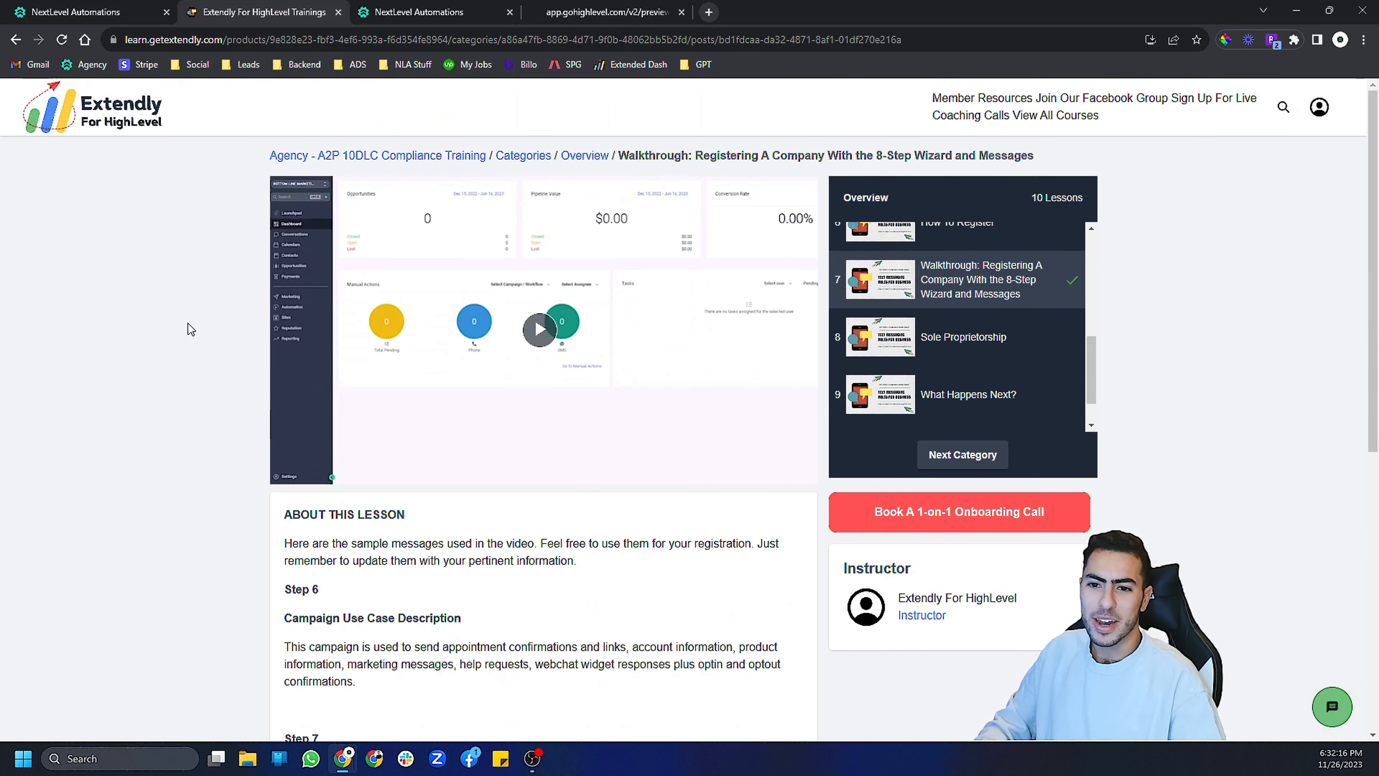
scroll(188, 323, "down", 5)
scroll(187, 323, "up", 5)
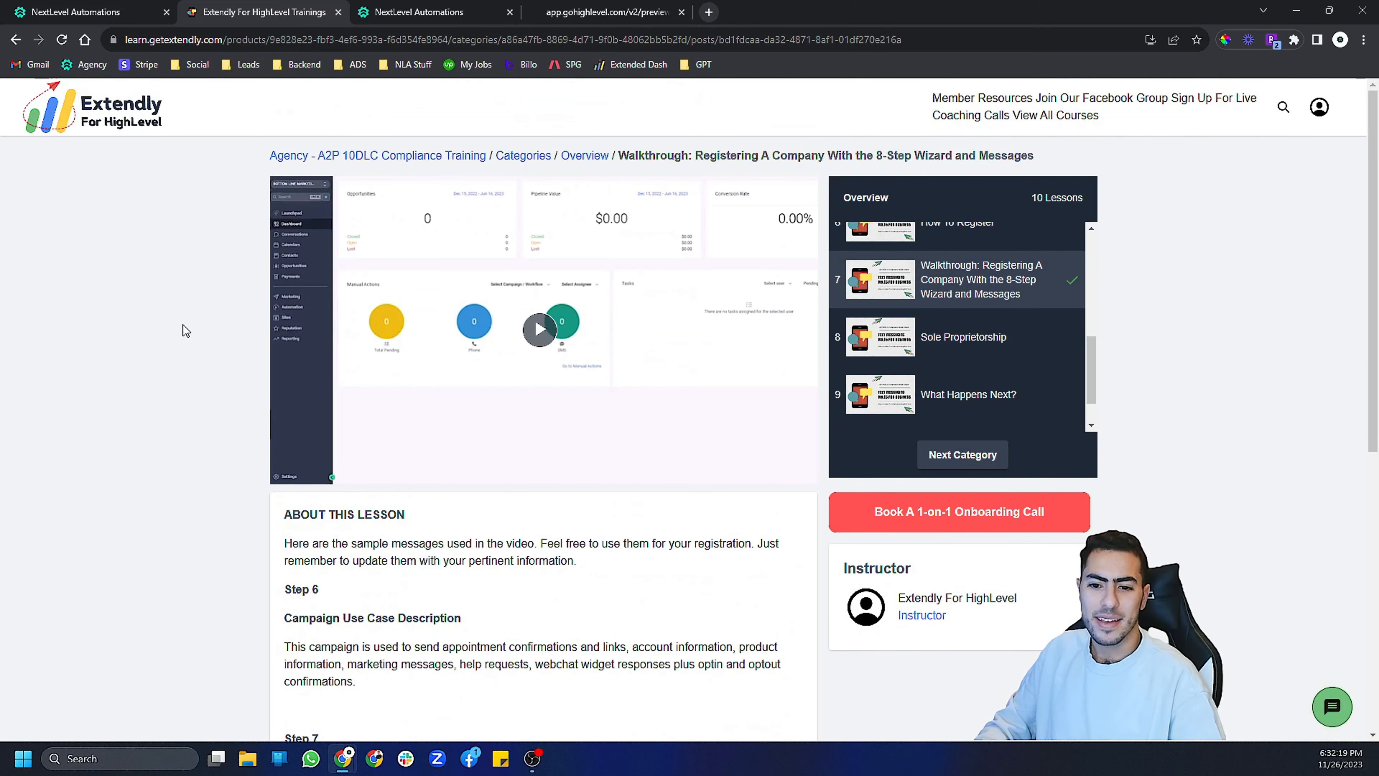